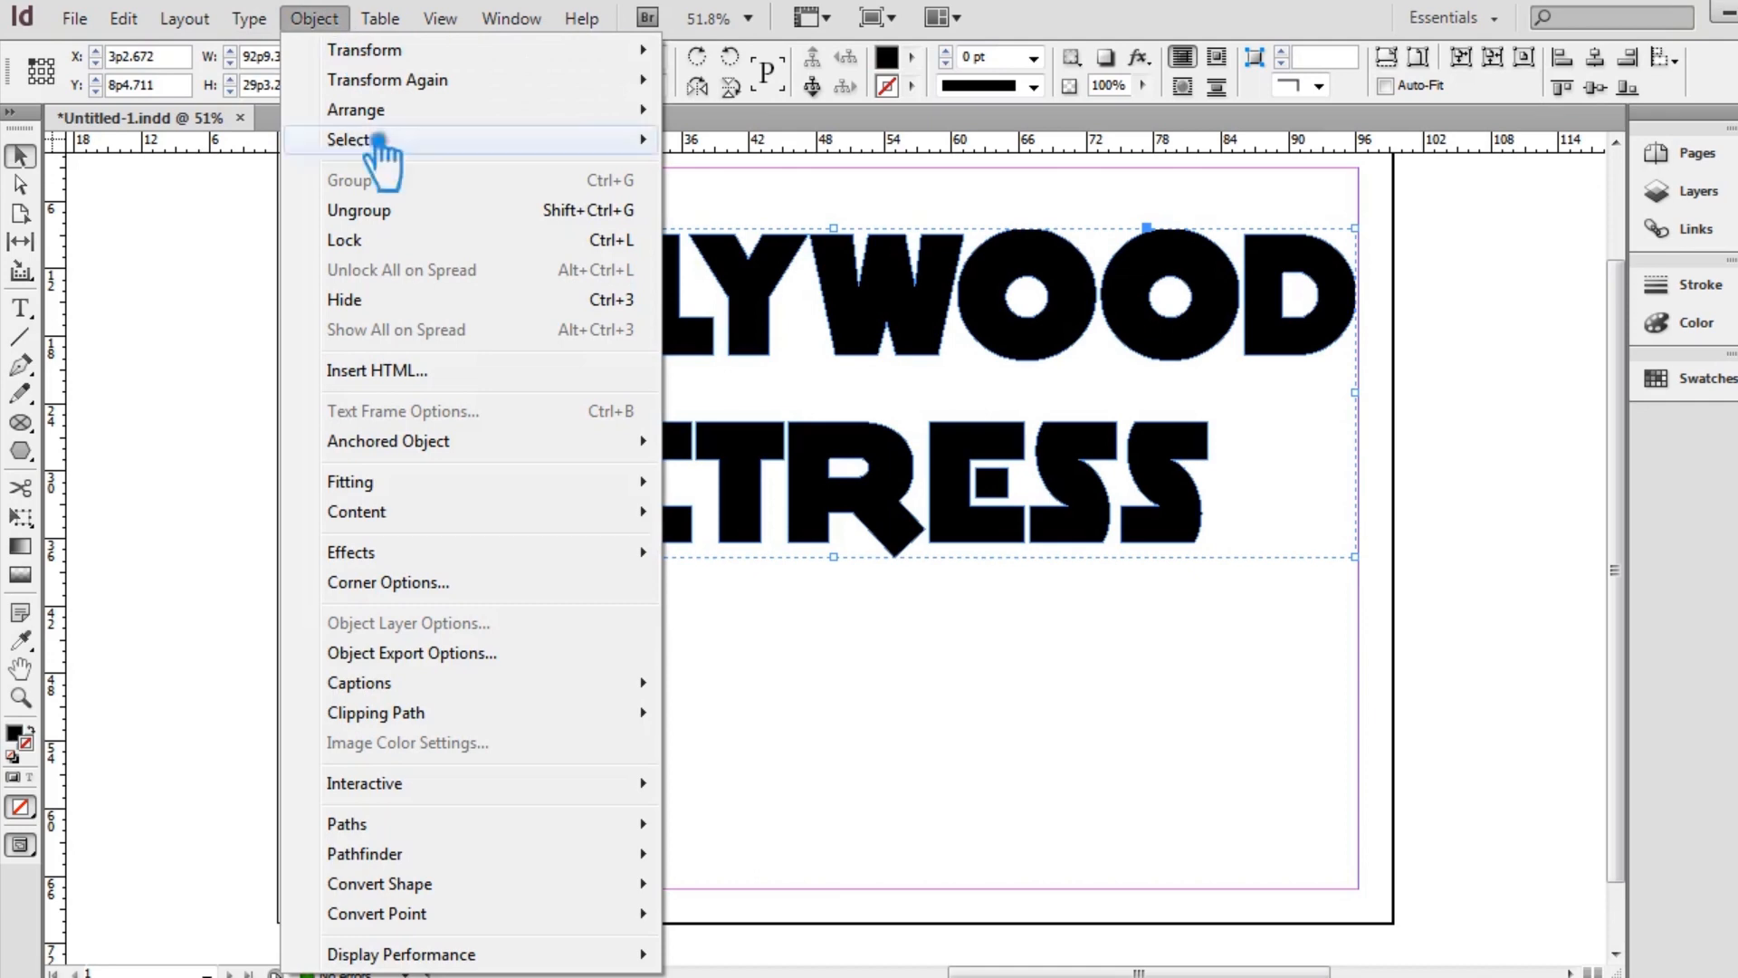
pyautogui.moveTo(457, 825)
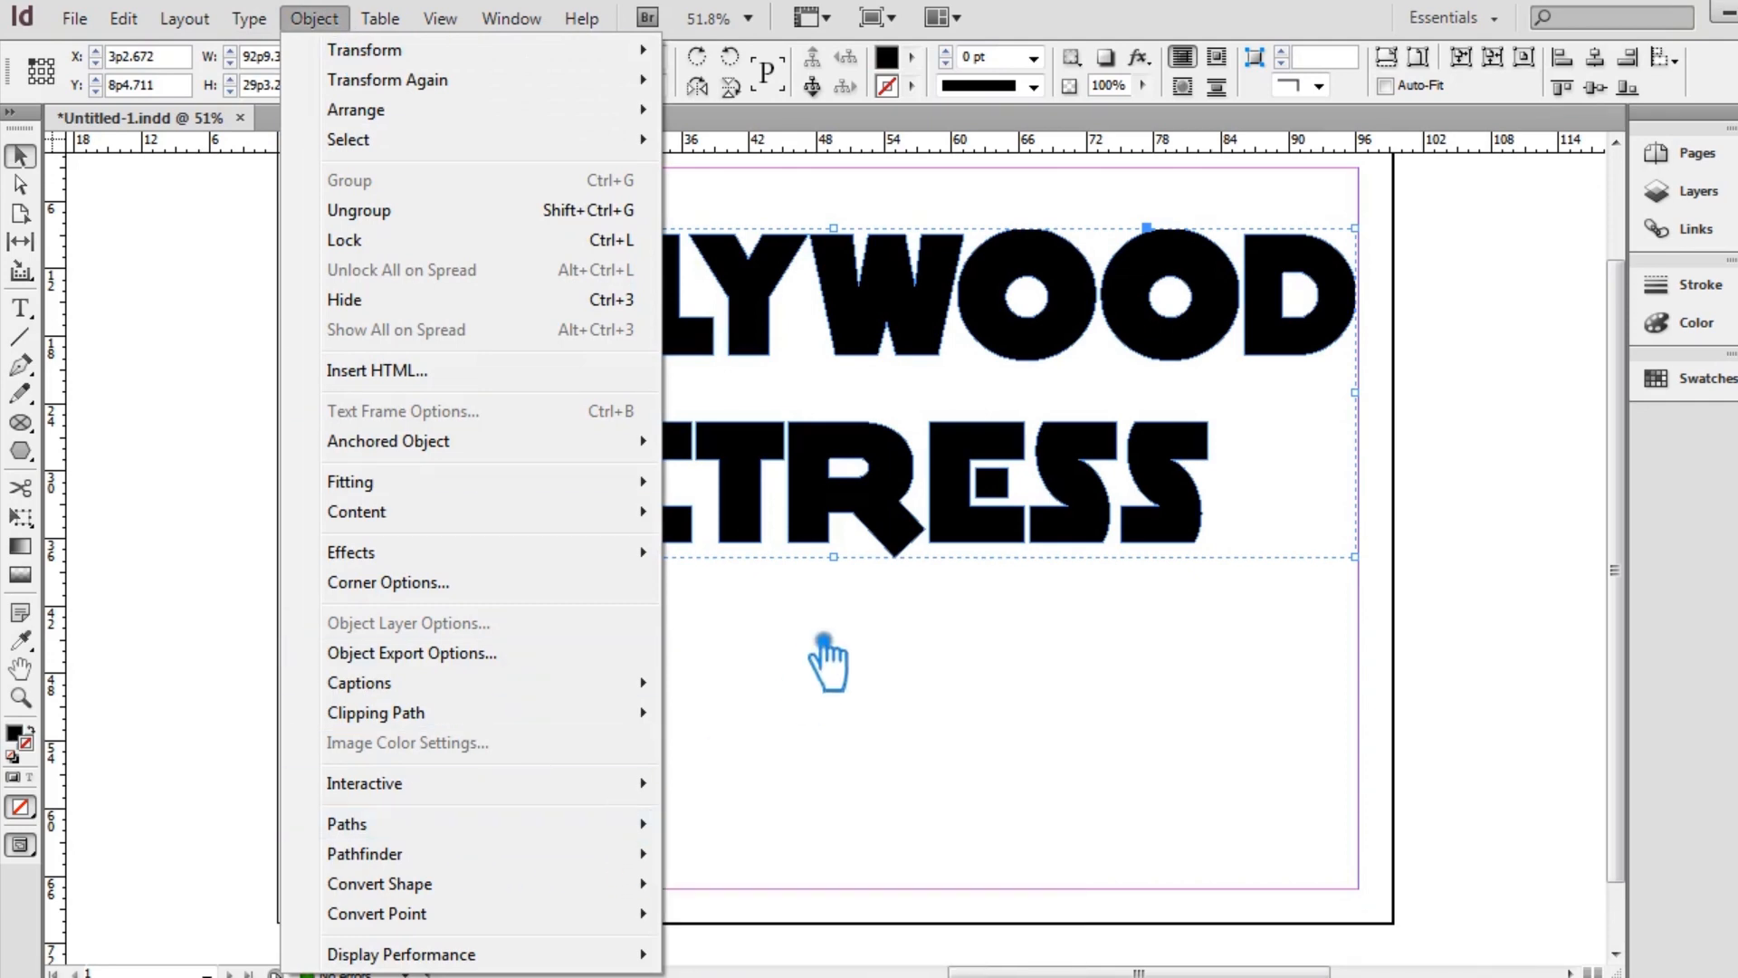
pyautogui.click(826, 660)
pyautogui.click(650, 475)
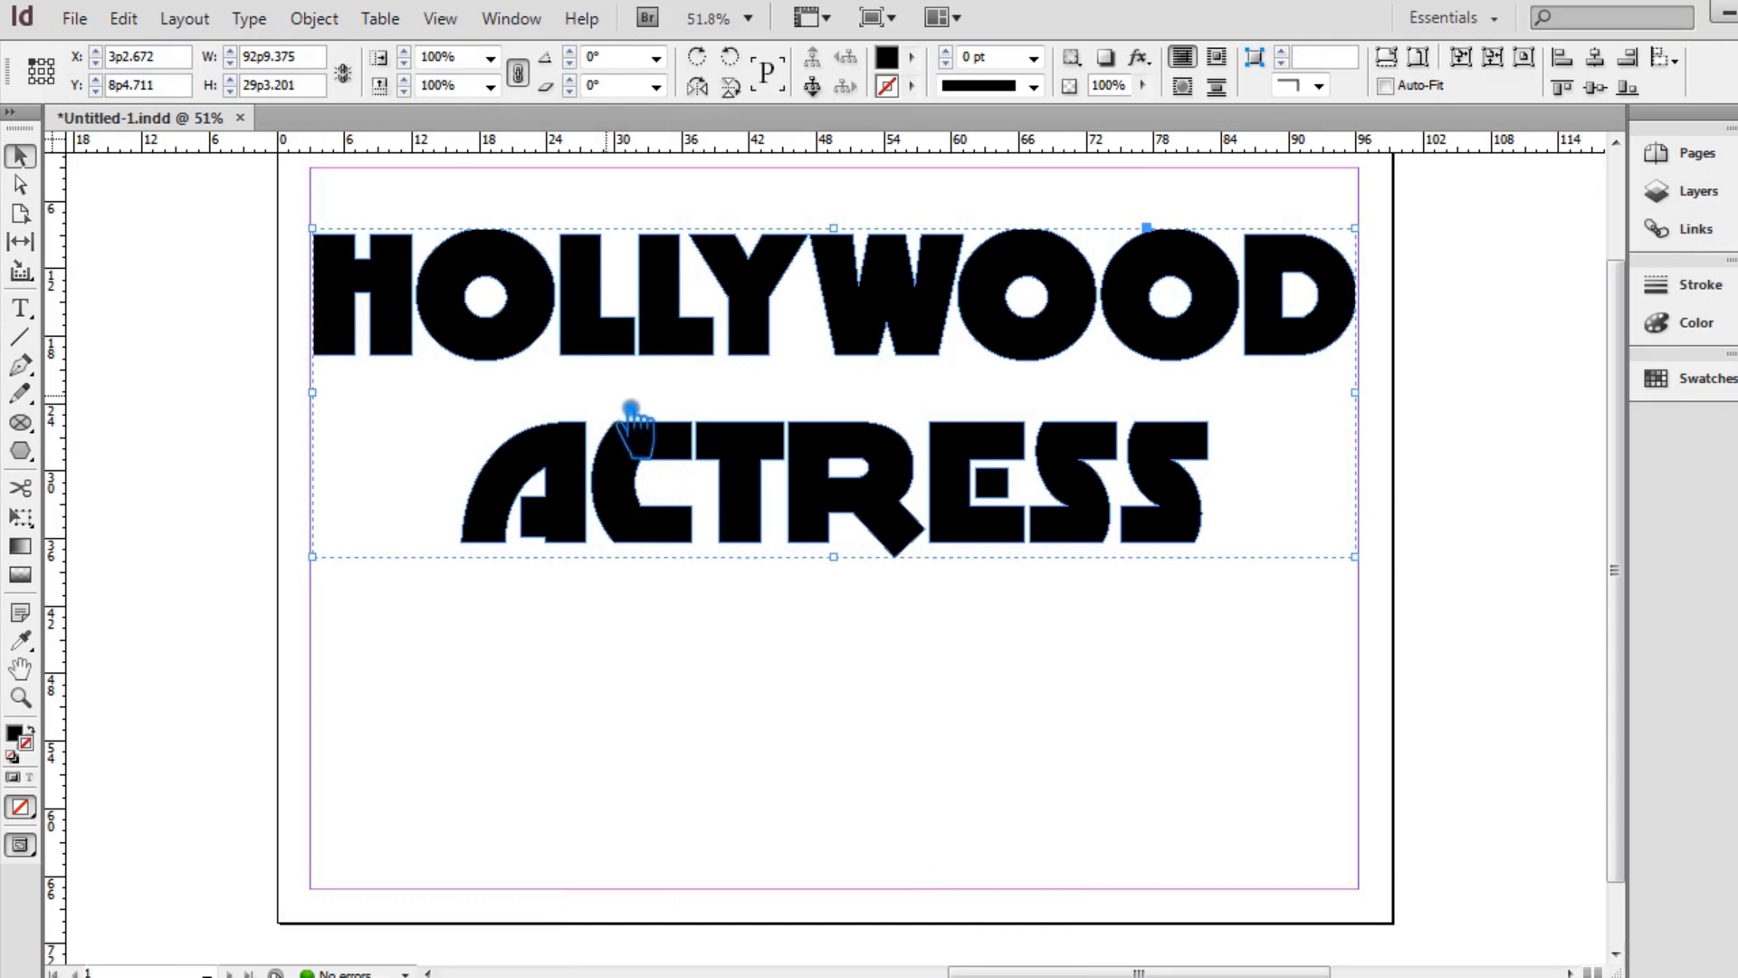
pyautogui.click(317, 19)
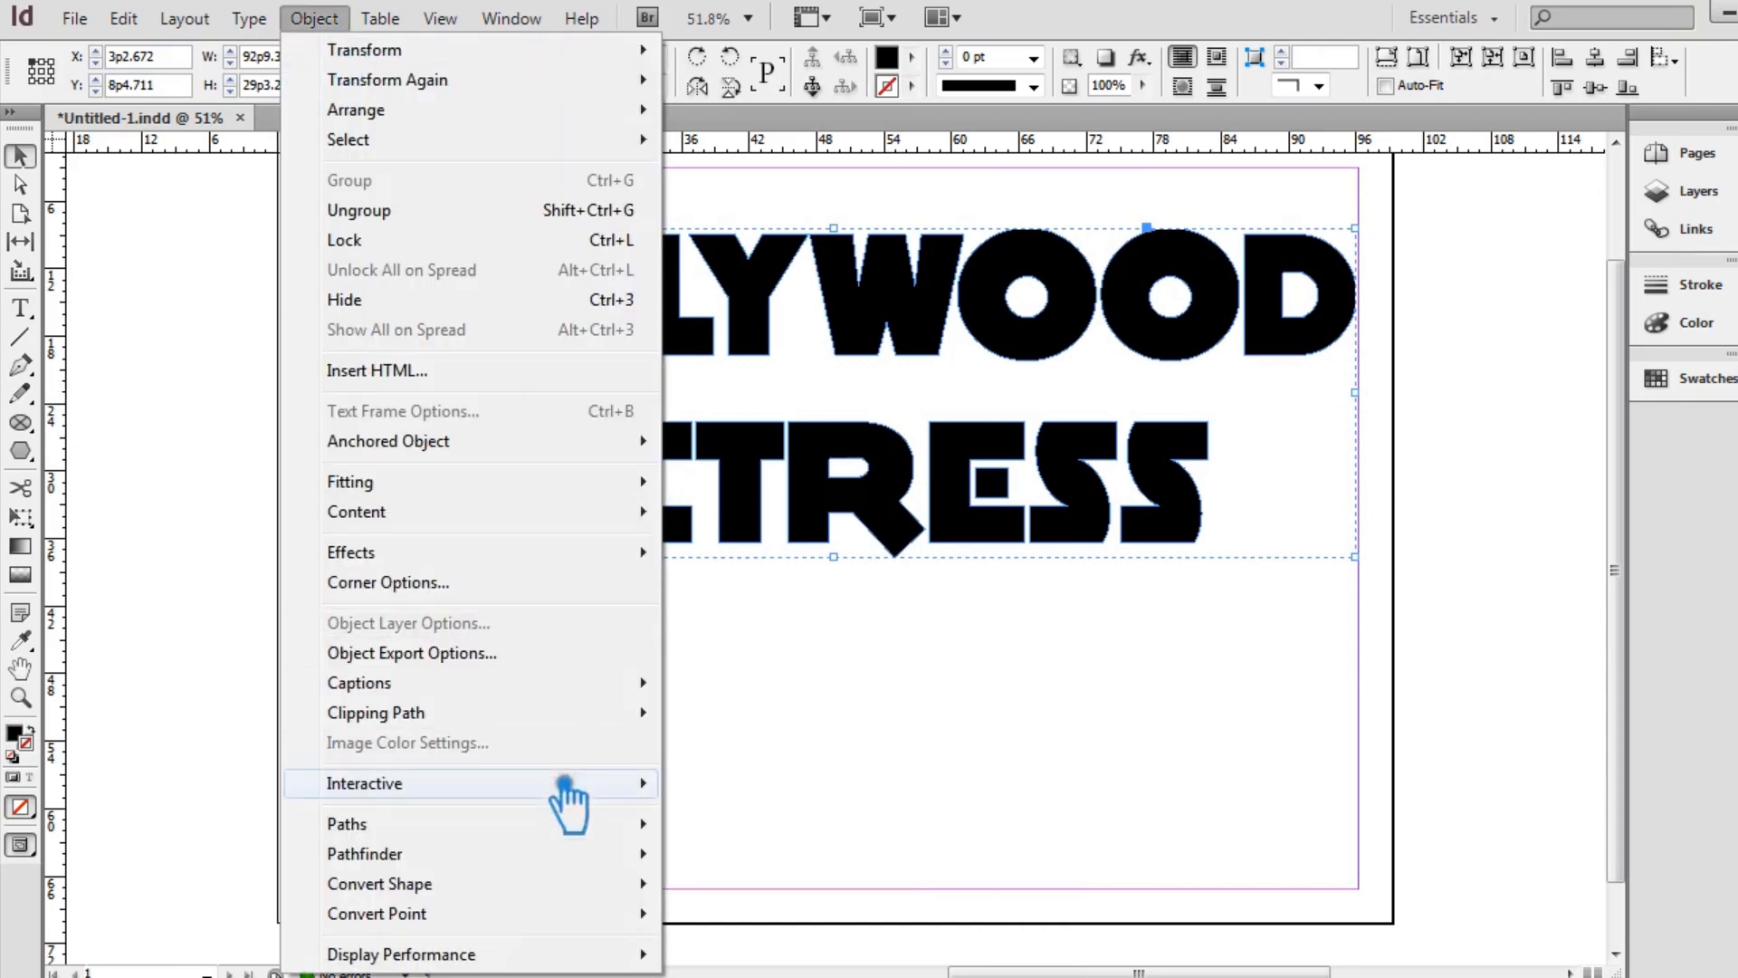
pyautogui.moveTo(546, 834)
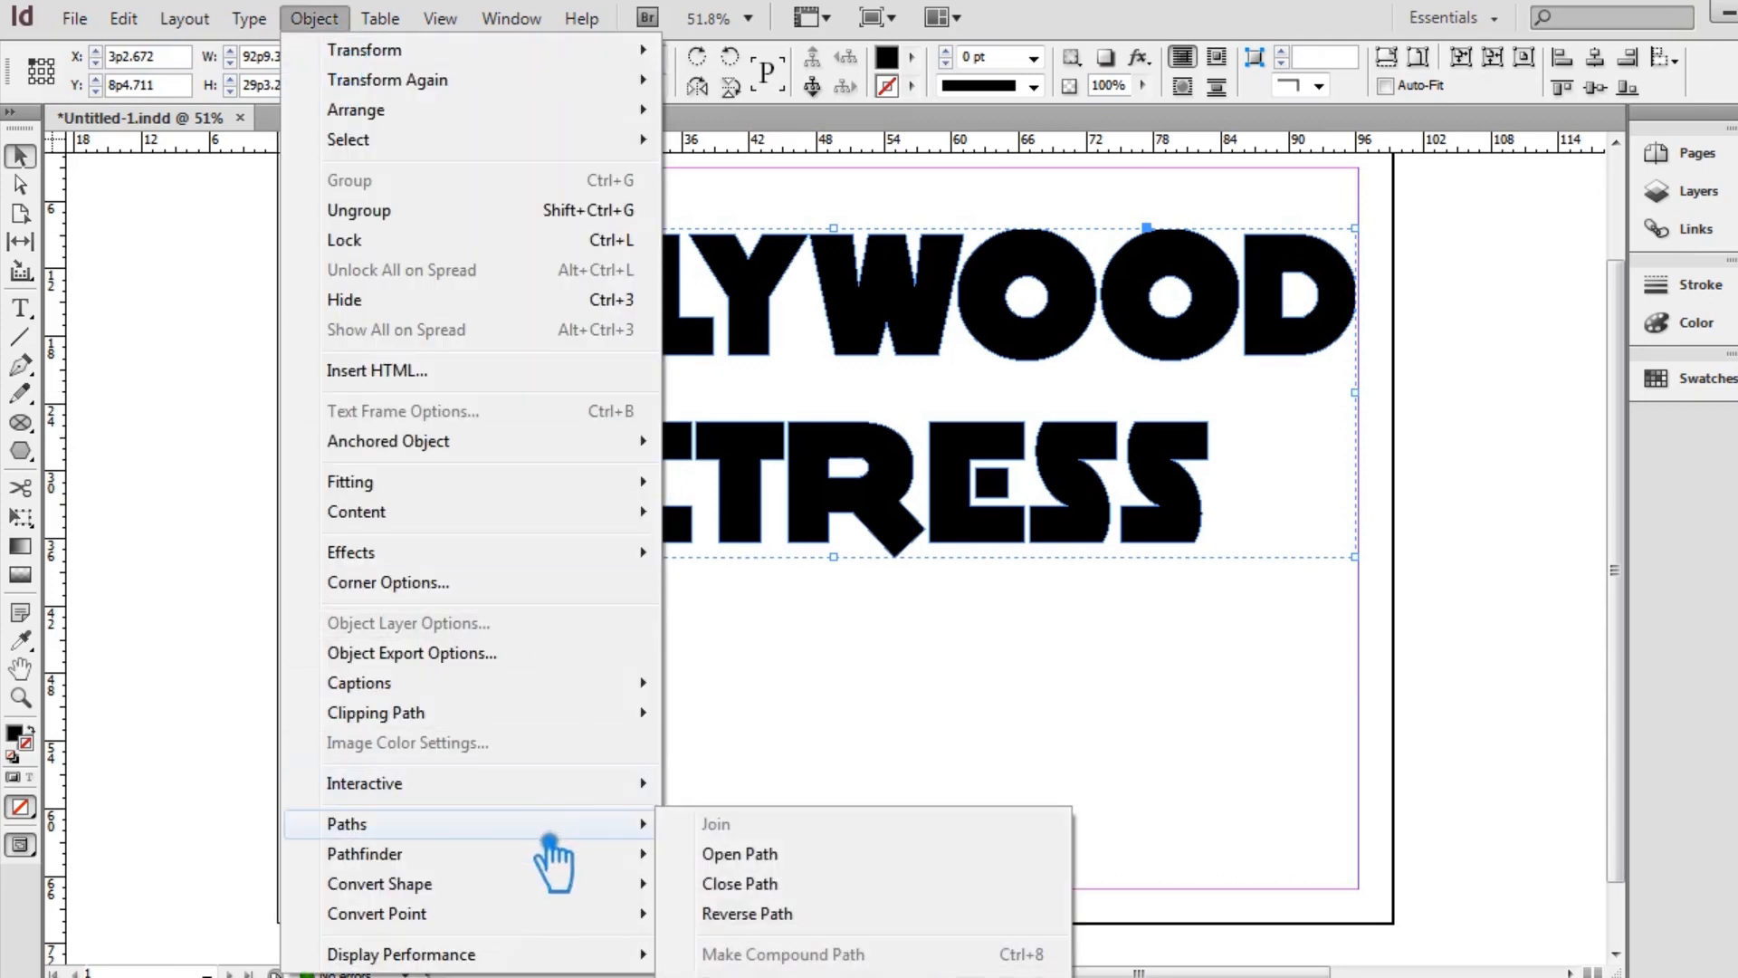
pyautogui.click(990, 652)
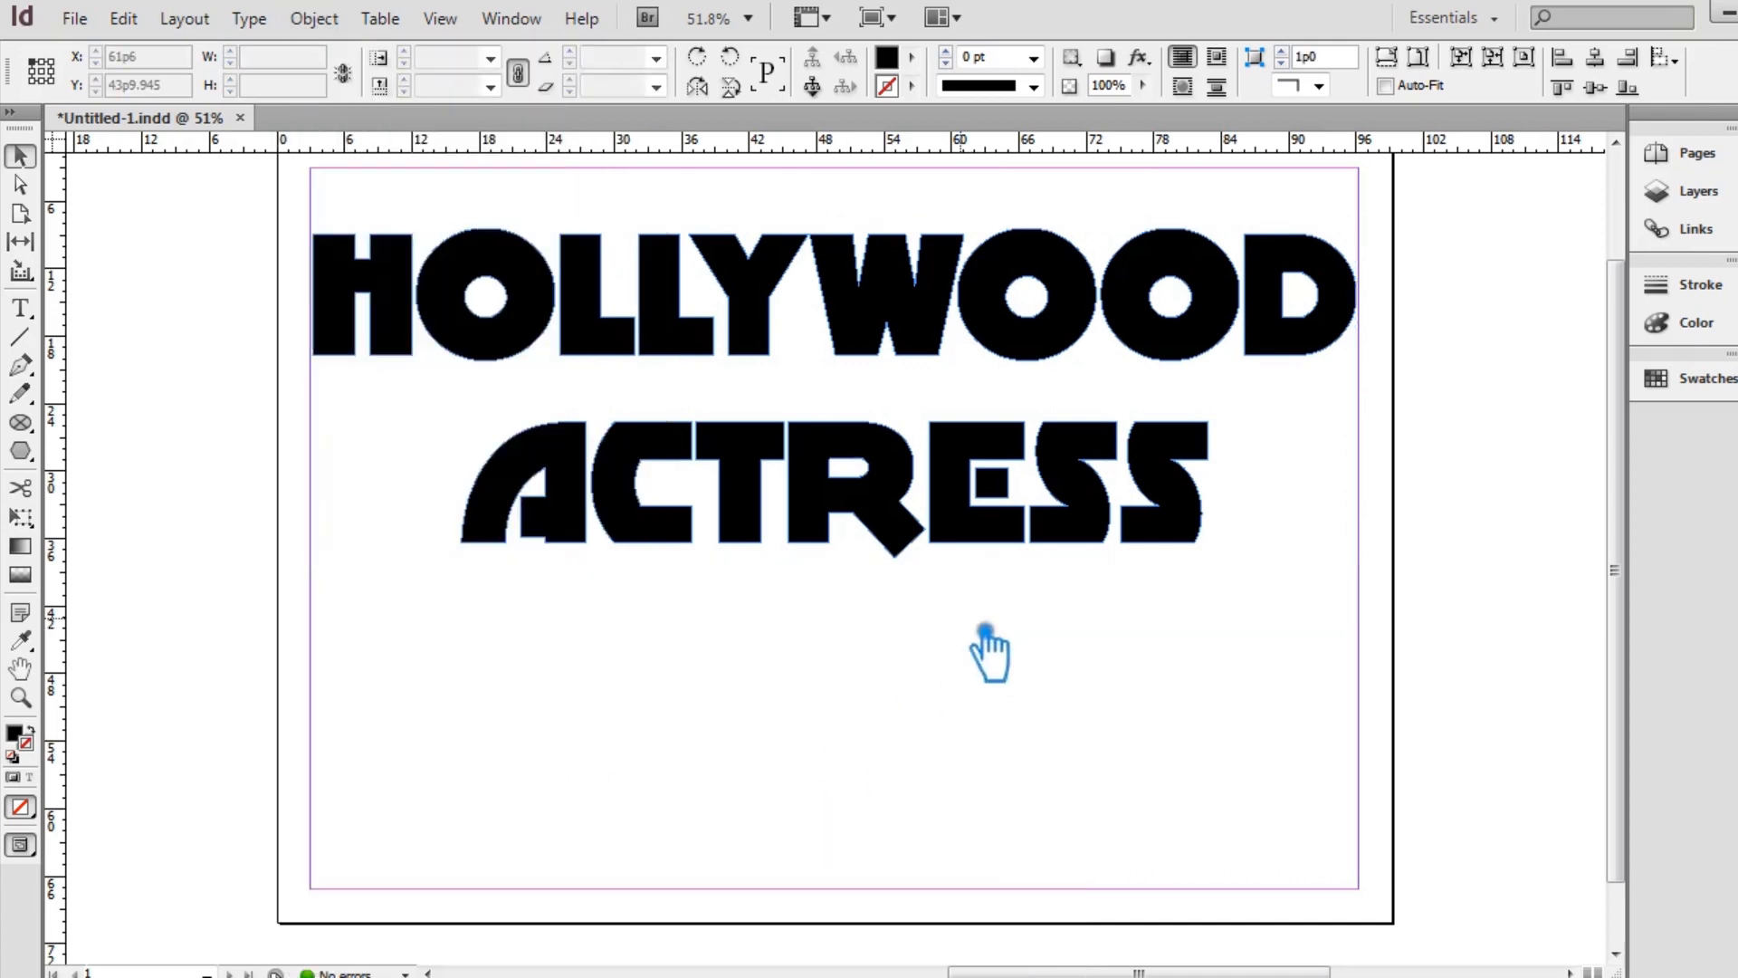
pyautogui.rightClick(765, 487)
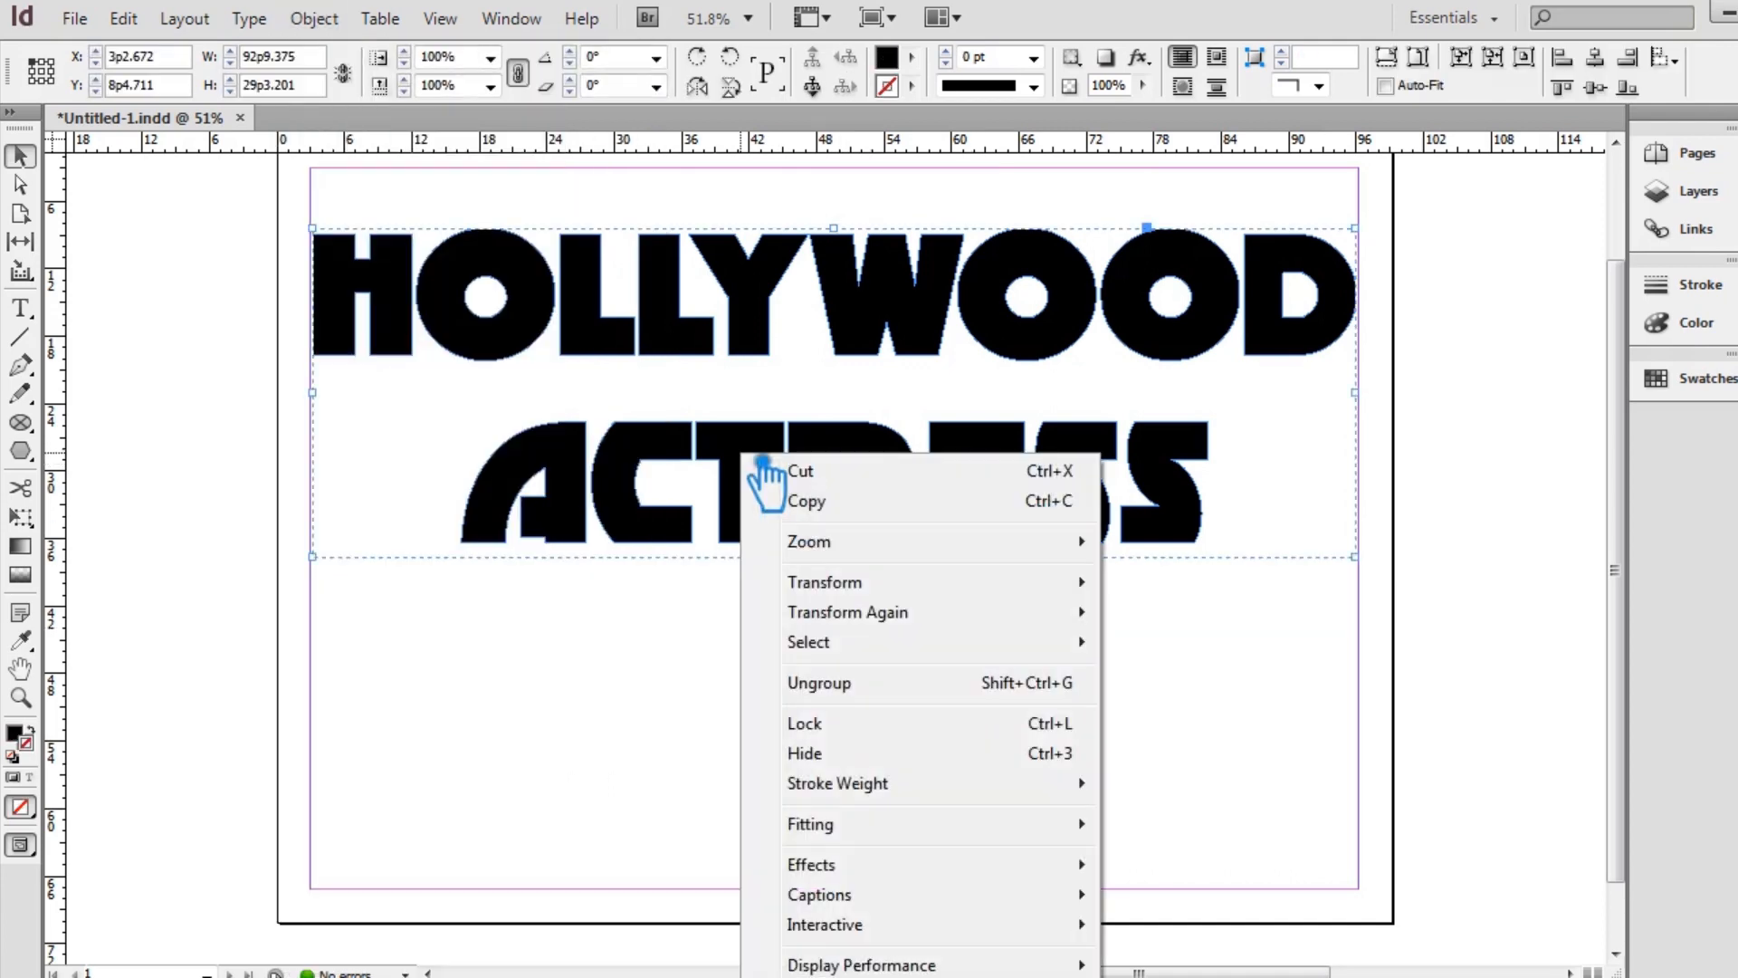
pyautogui.click(600, 336)
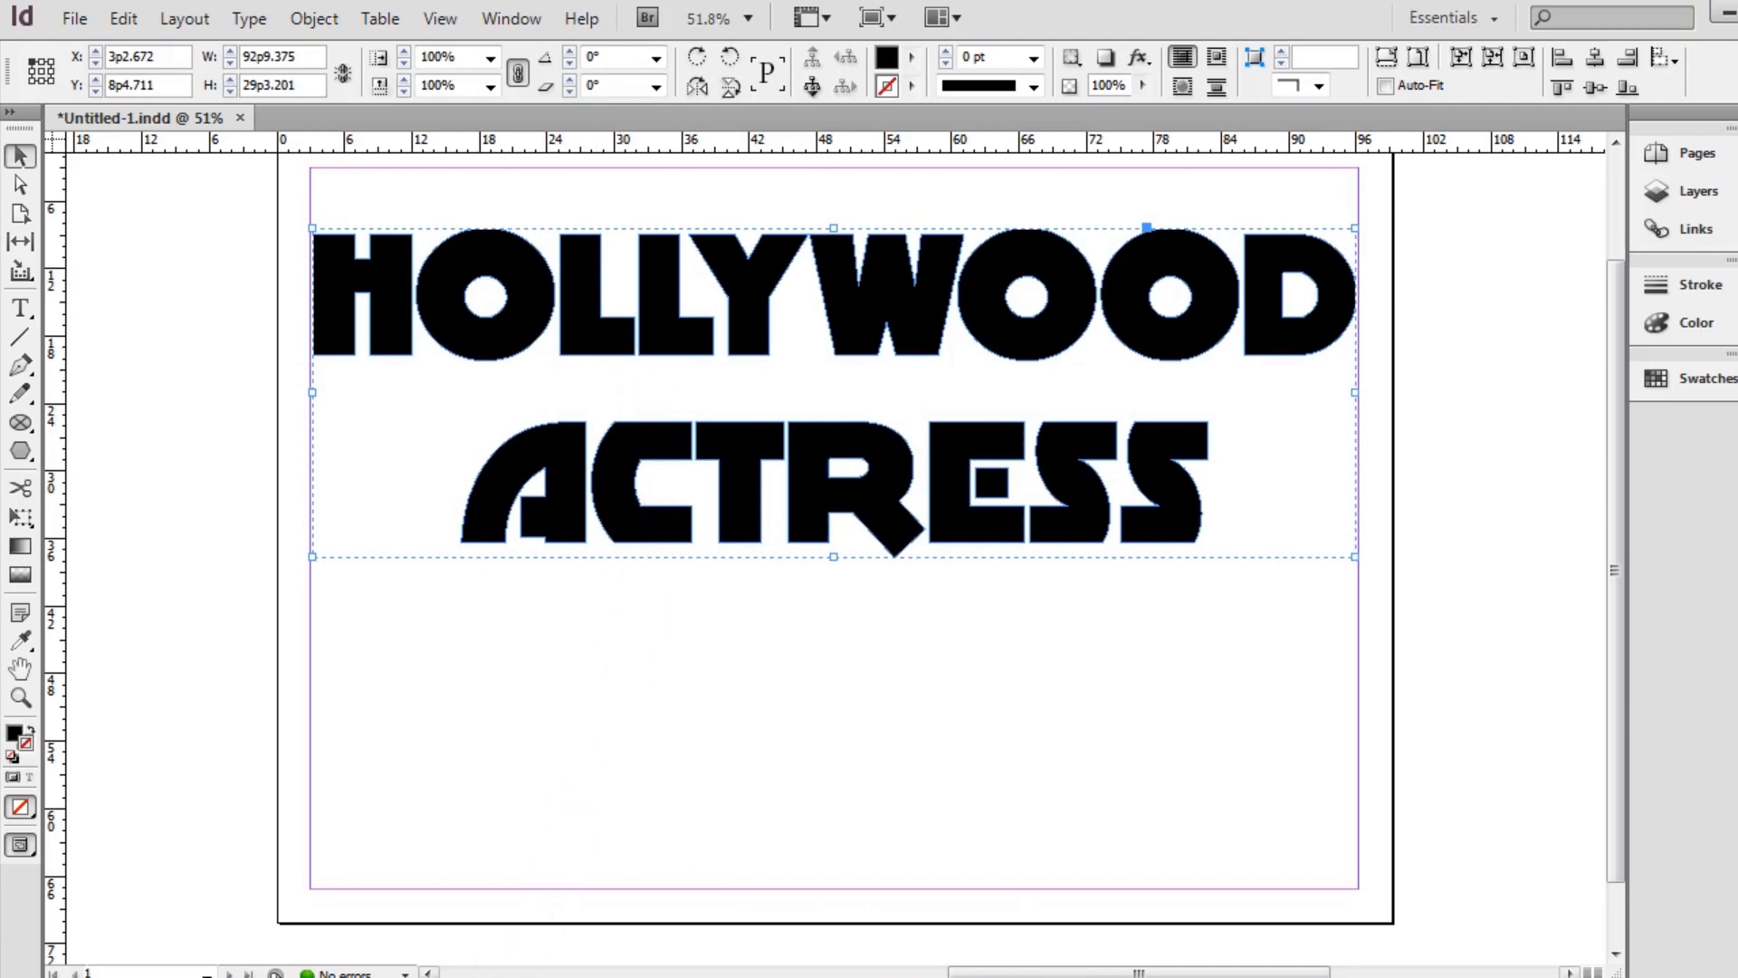
# - Try to place the picture hd-hot-actress-clipart-9 from the Pics folder into the outlined HOLLYWOOD ACTRESS letters
pyautogui.hotkey('alt', 'Tab')
pyautogui.moveTo(1038, 303); pyautogui.dragTo(994, 977)
pyautogui.moveTo(425, 308); pyautogui.dragTo(361, 253)
pyautogui.scroll(3, 715, 498)
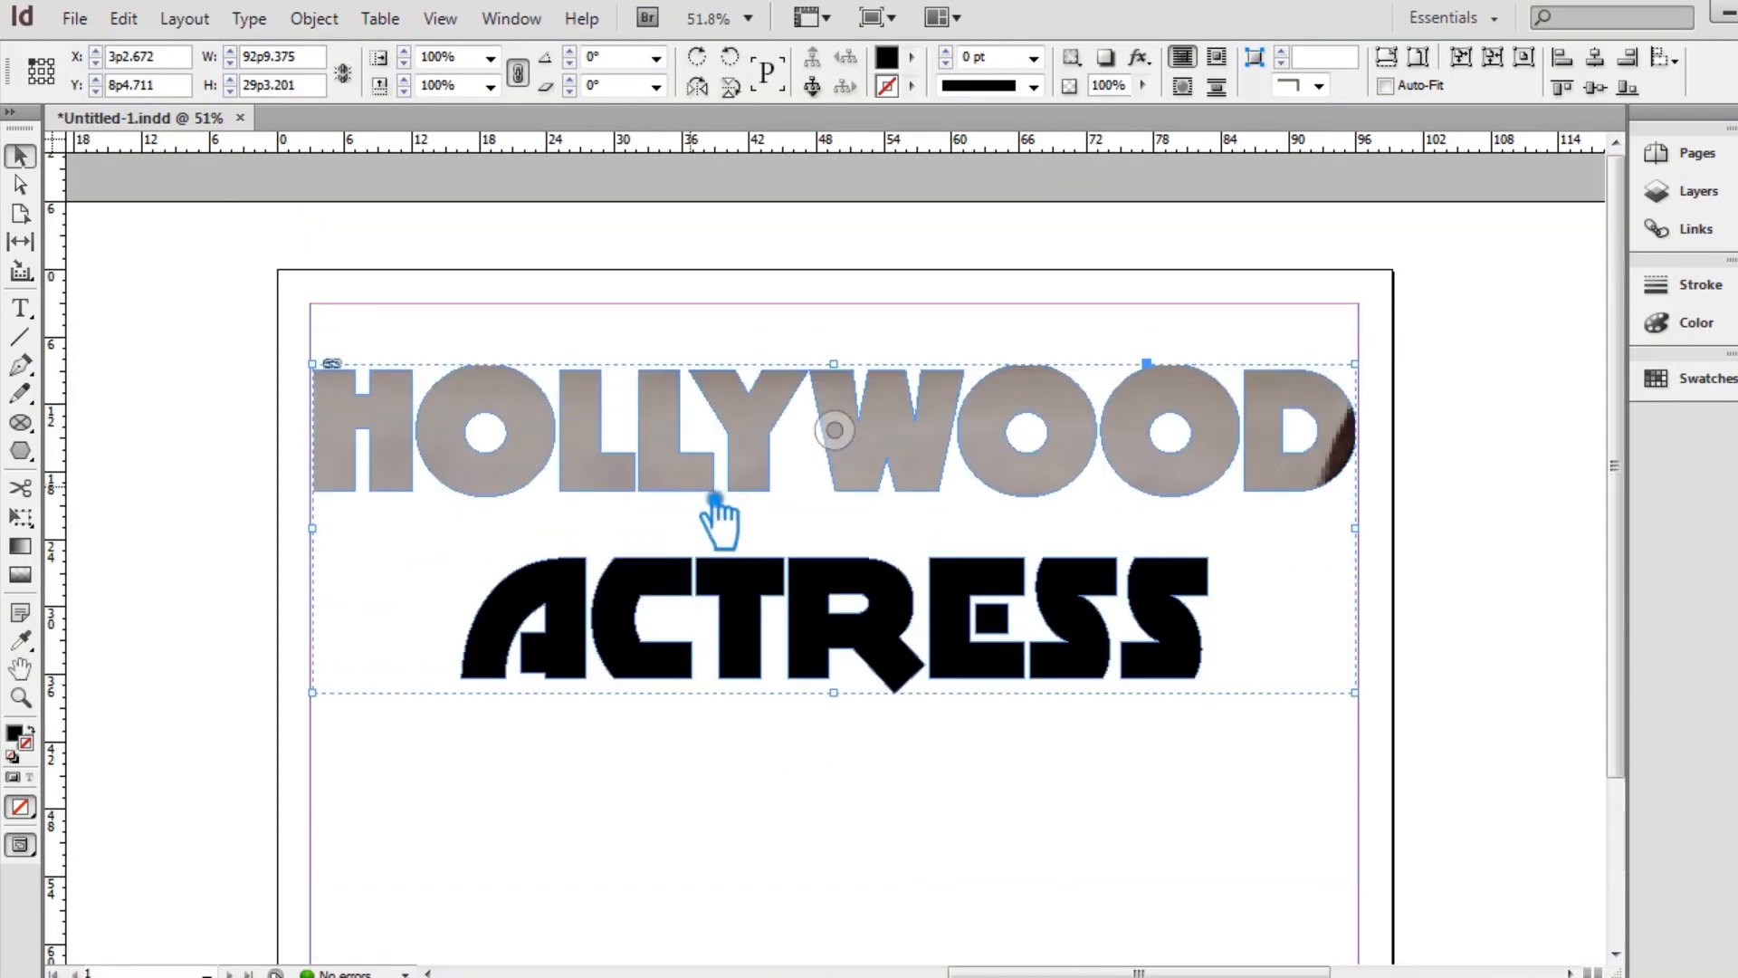
# - Undo the picture placement and the conversion of the title to outlines
pyautogui.hotkey('ctrl', 'z')
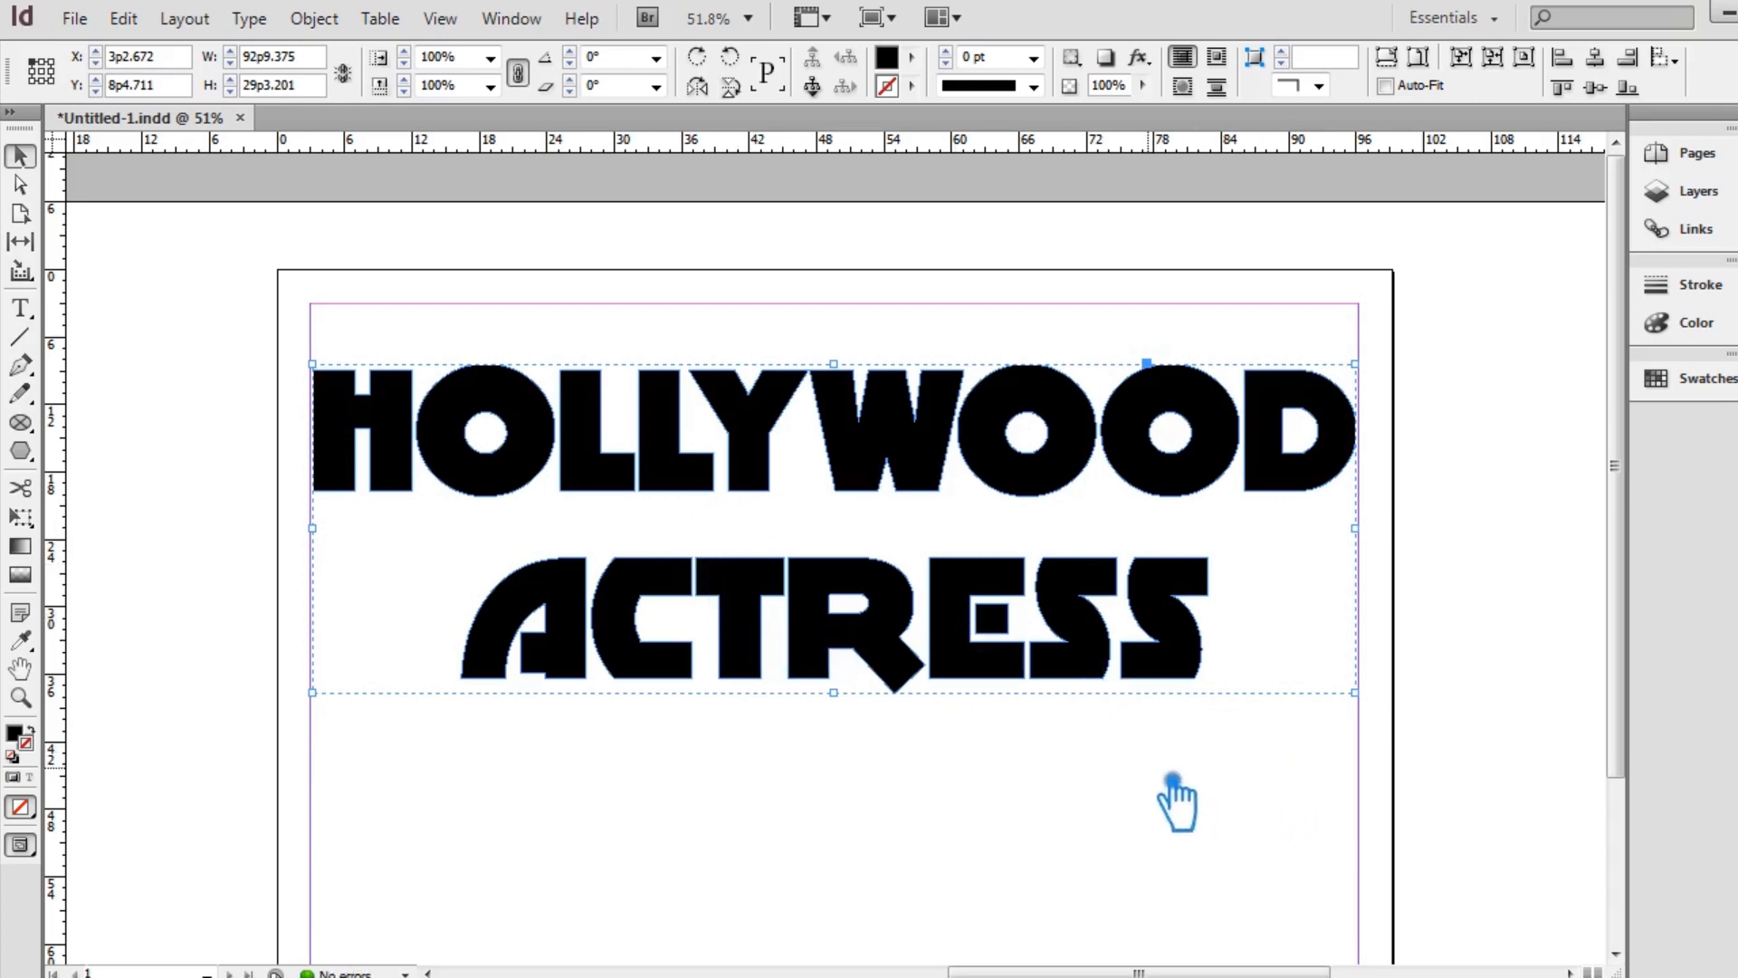
pyautogui.hotkey('ctrl', 'z')
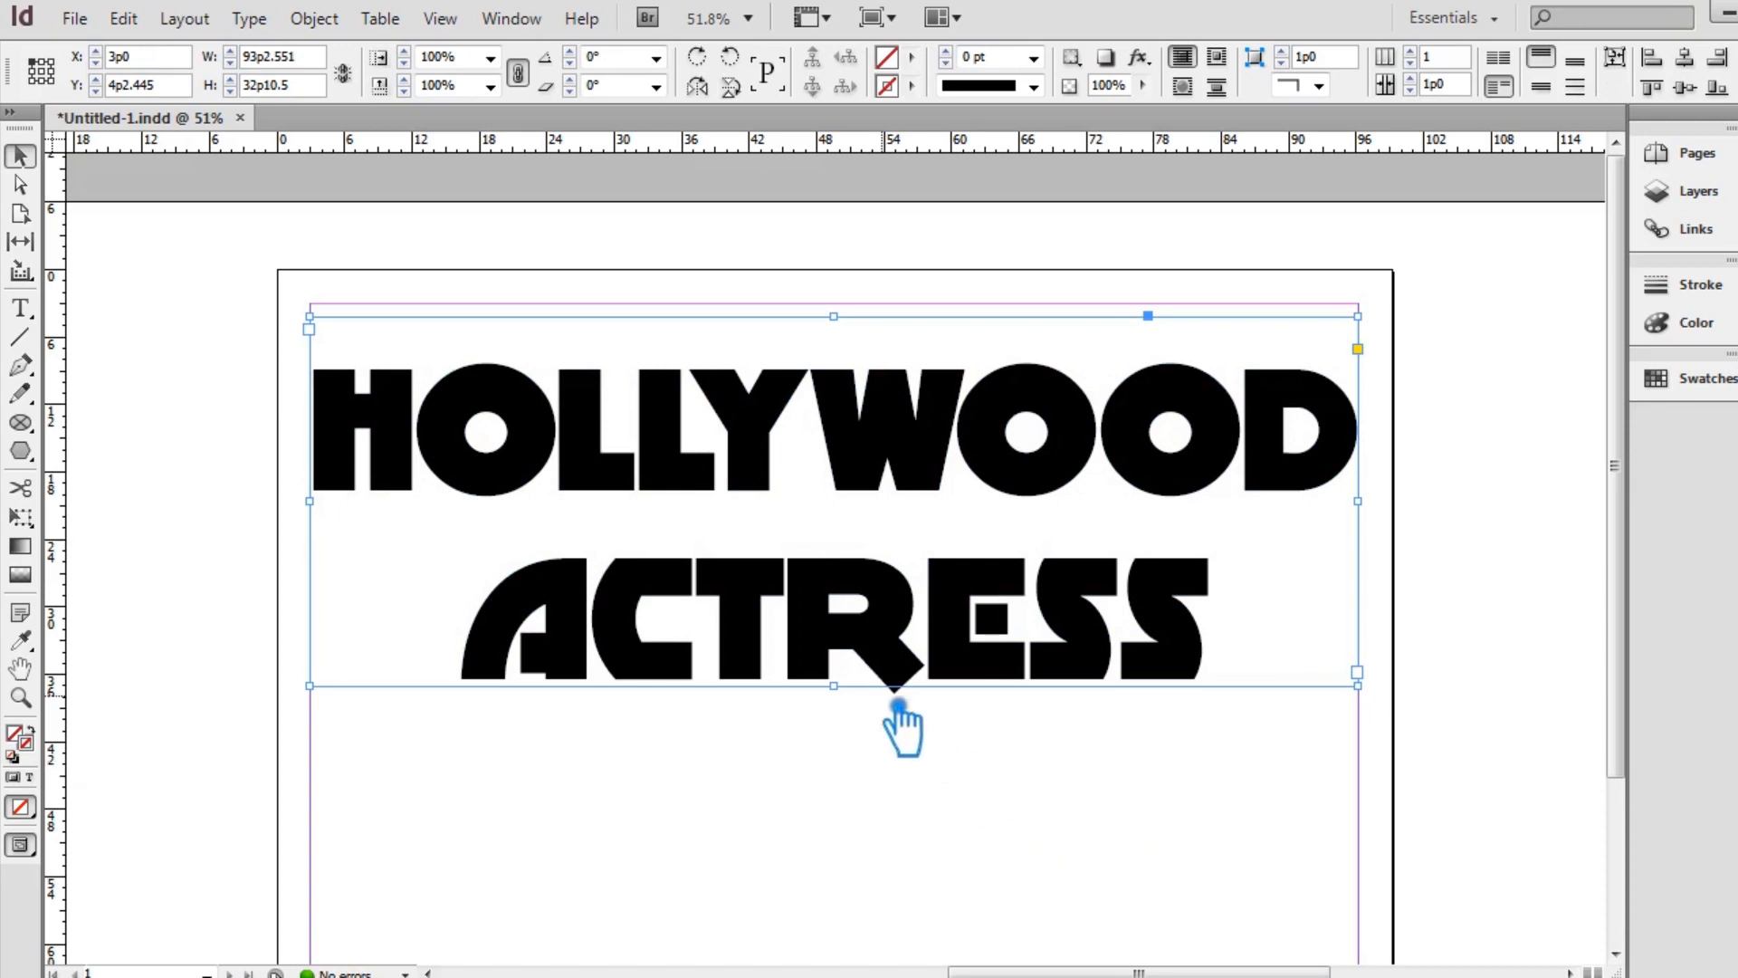
pyautogui.hotkey('ctrl', 'shift', 'z')
pyautogui.hotkey('ctrl', 'z')
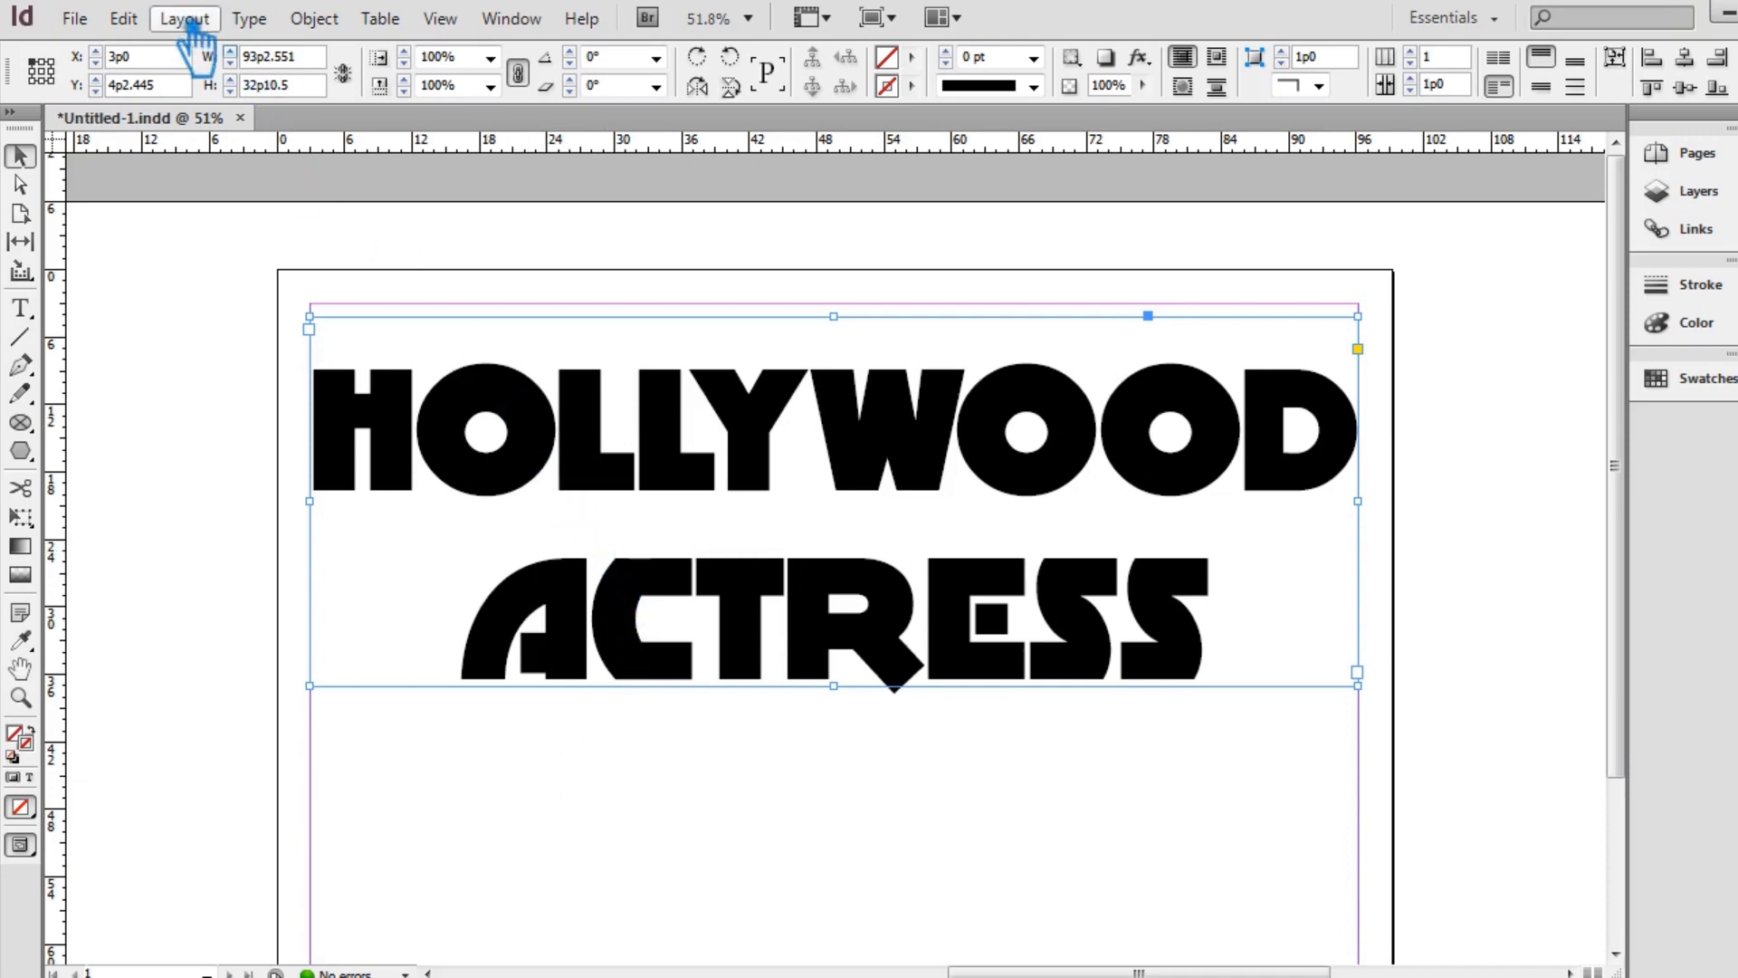
# - Convert the HOLLYWOOD ACTRESS text frame to outlines and ungroup the resulting letter shapes
pyautogui.click(249, 19)
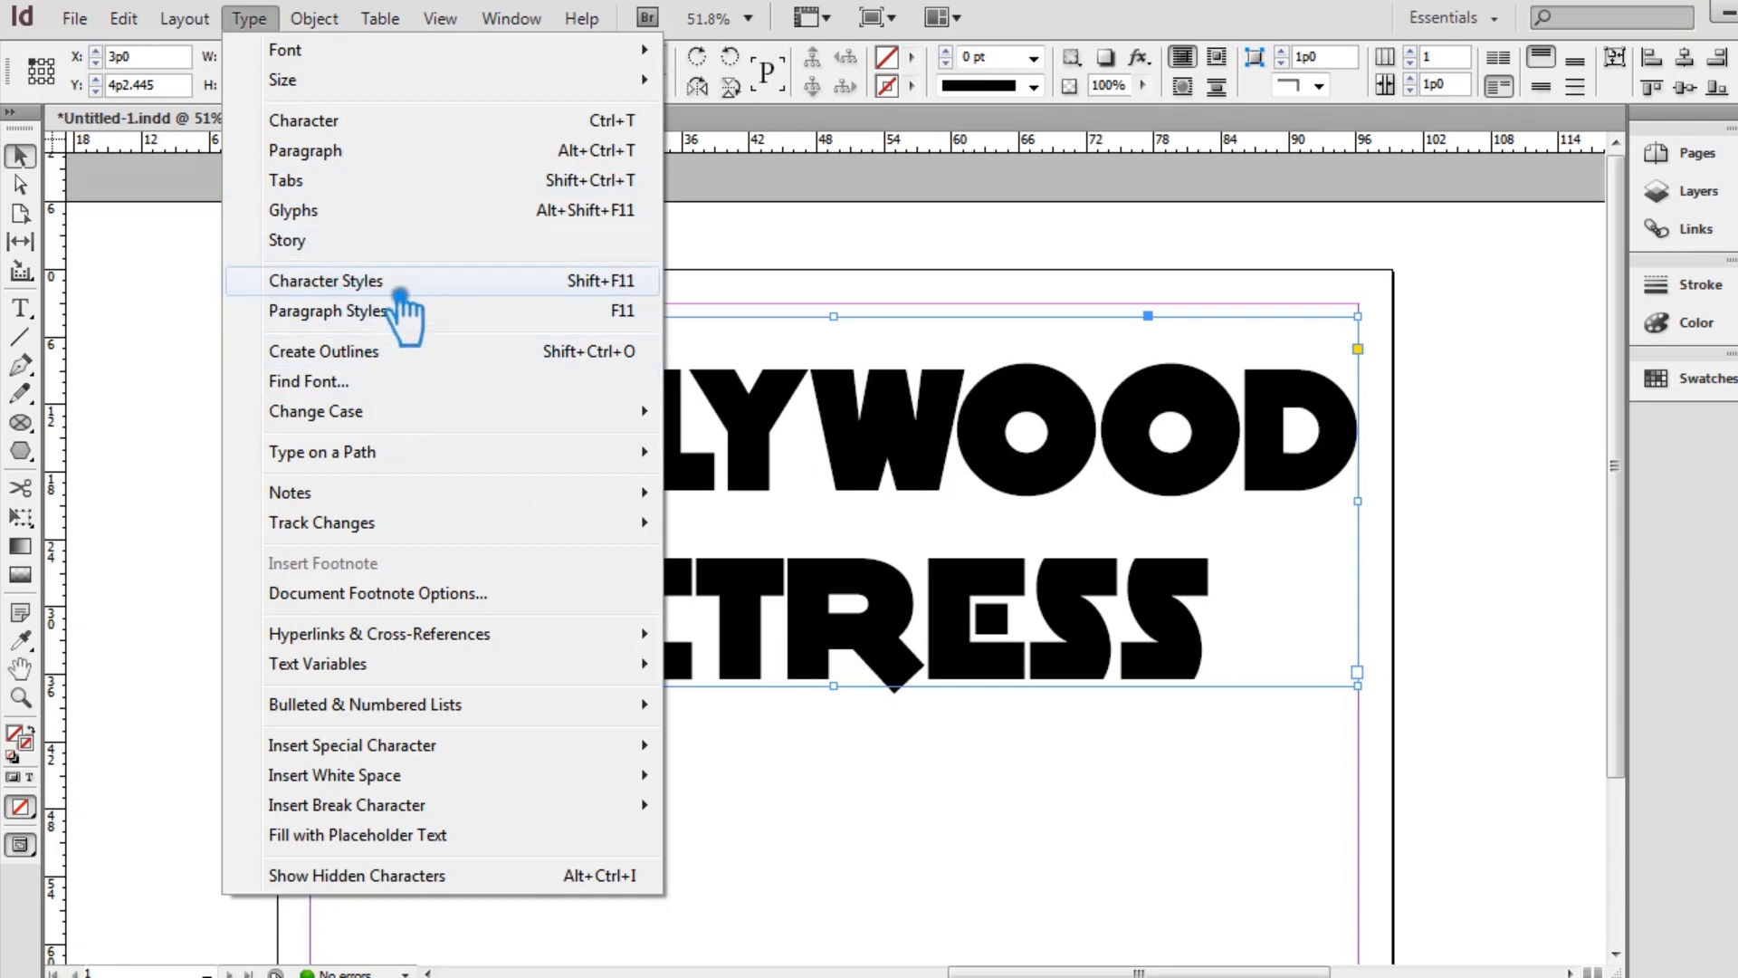
pyautogui.click(418, 357)
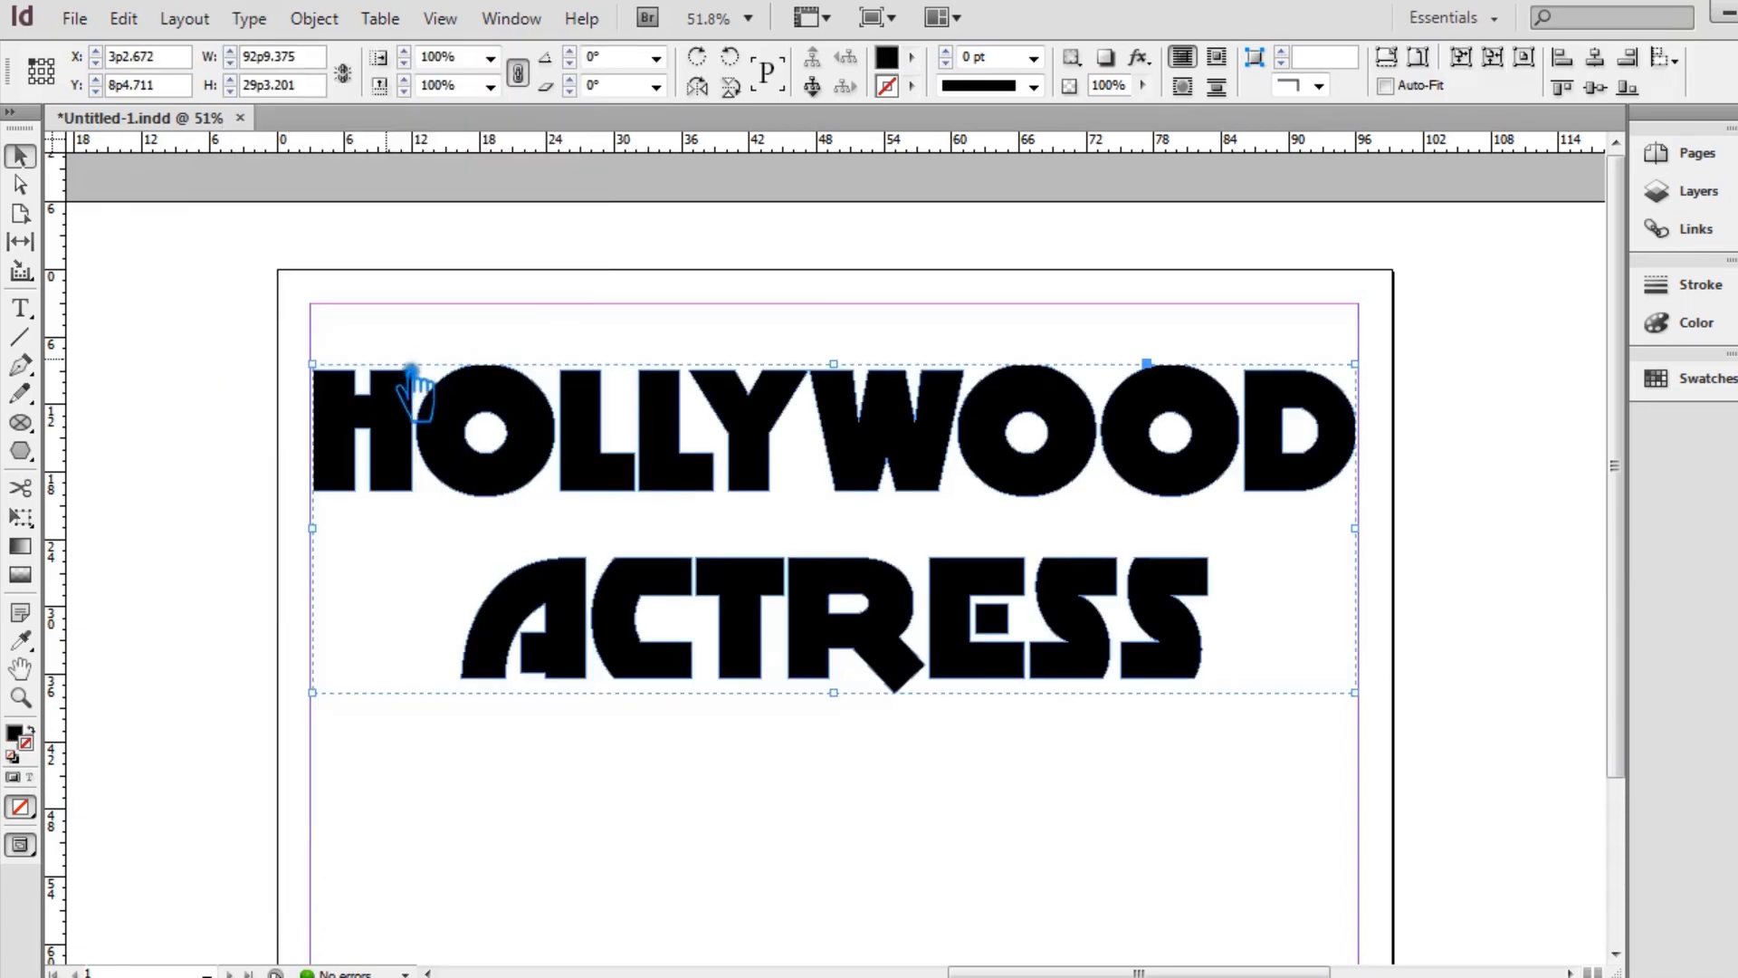
pyautogui.click(316, 20)
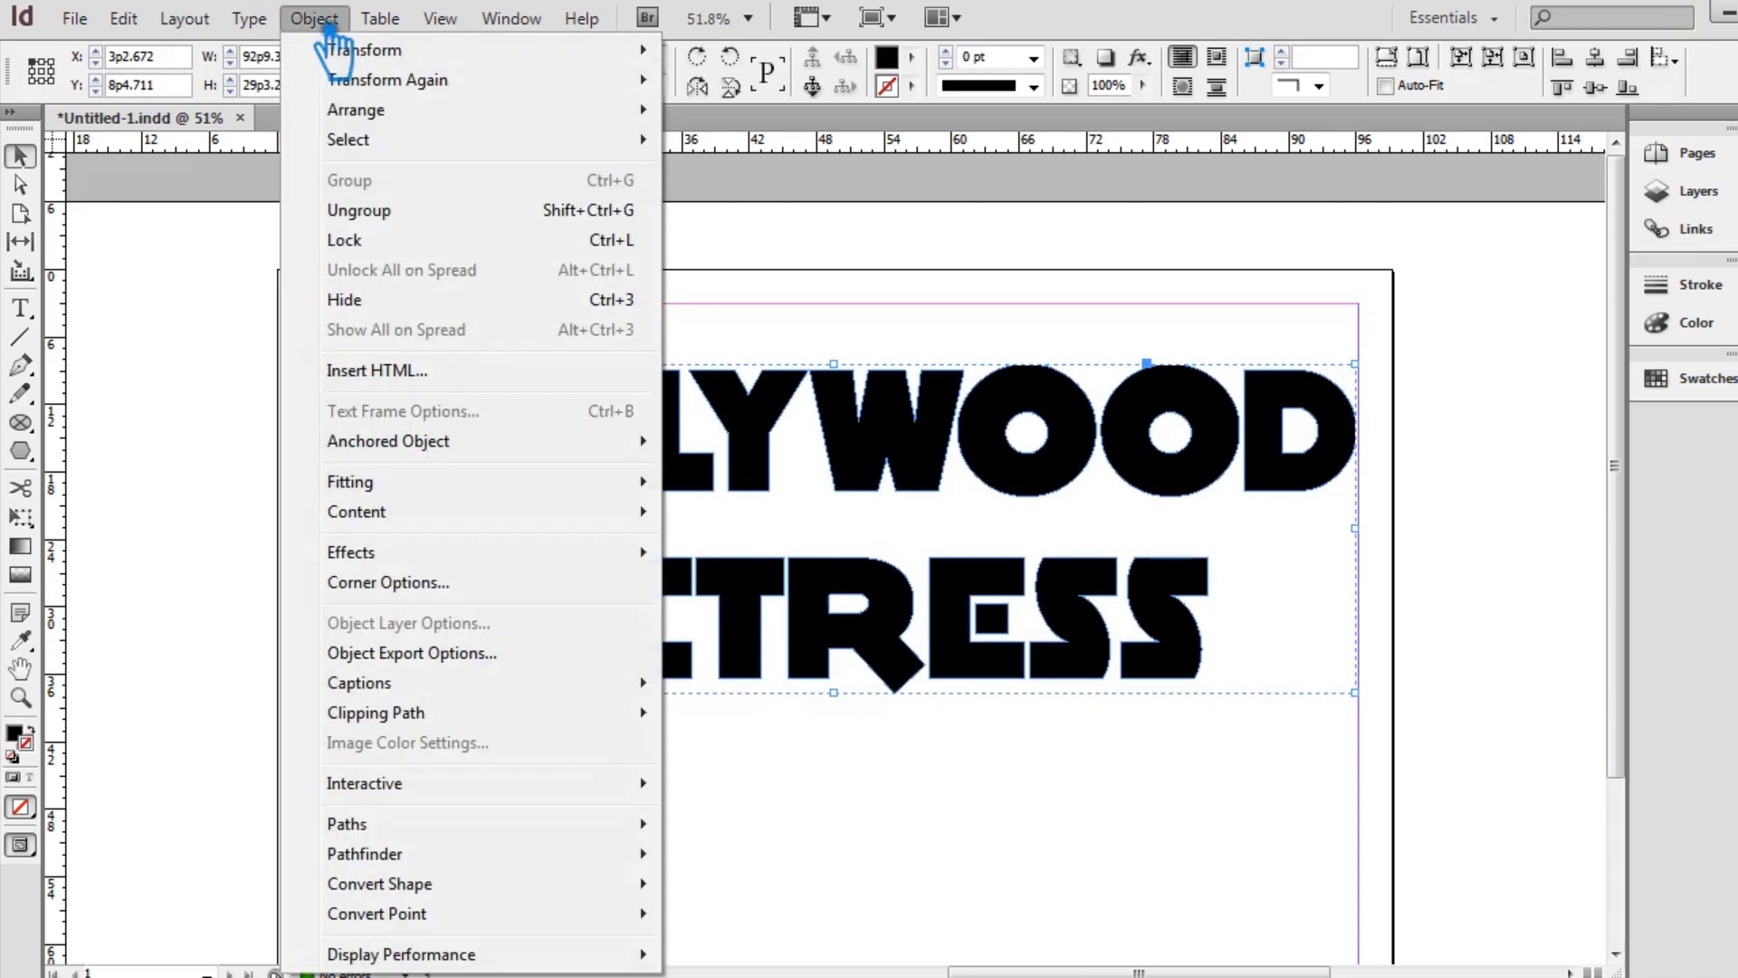
pyautogui.moveTo(502, 829)
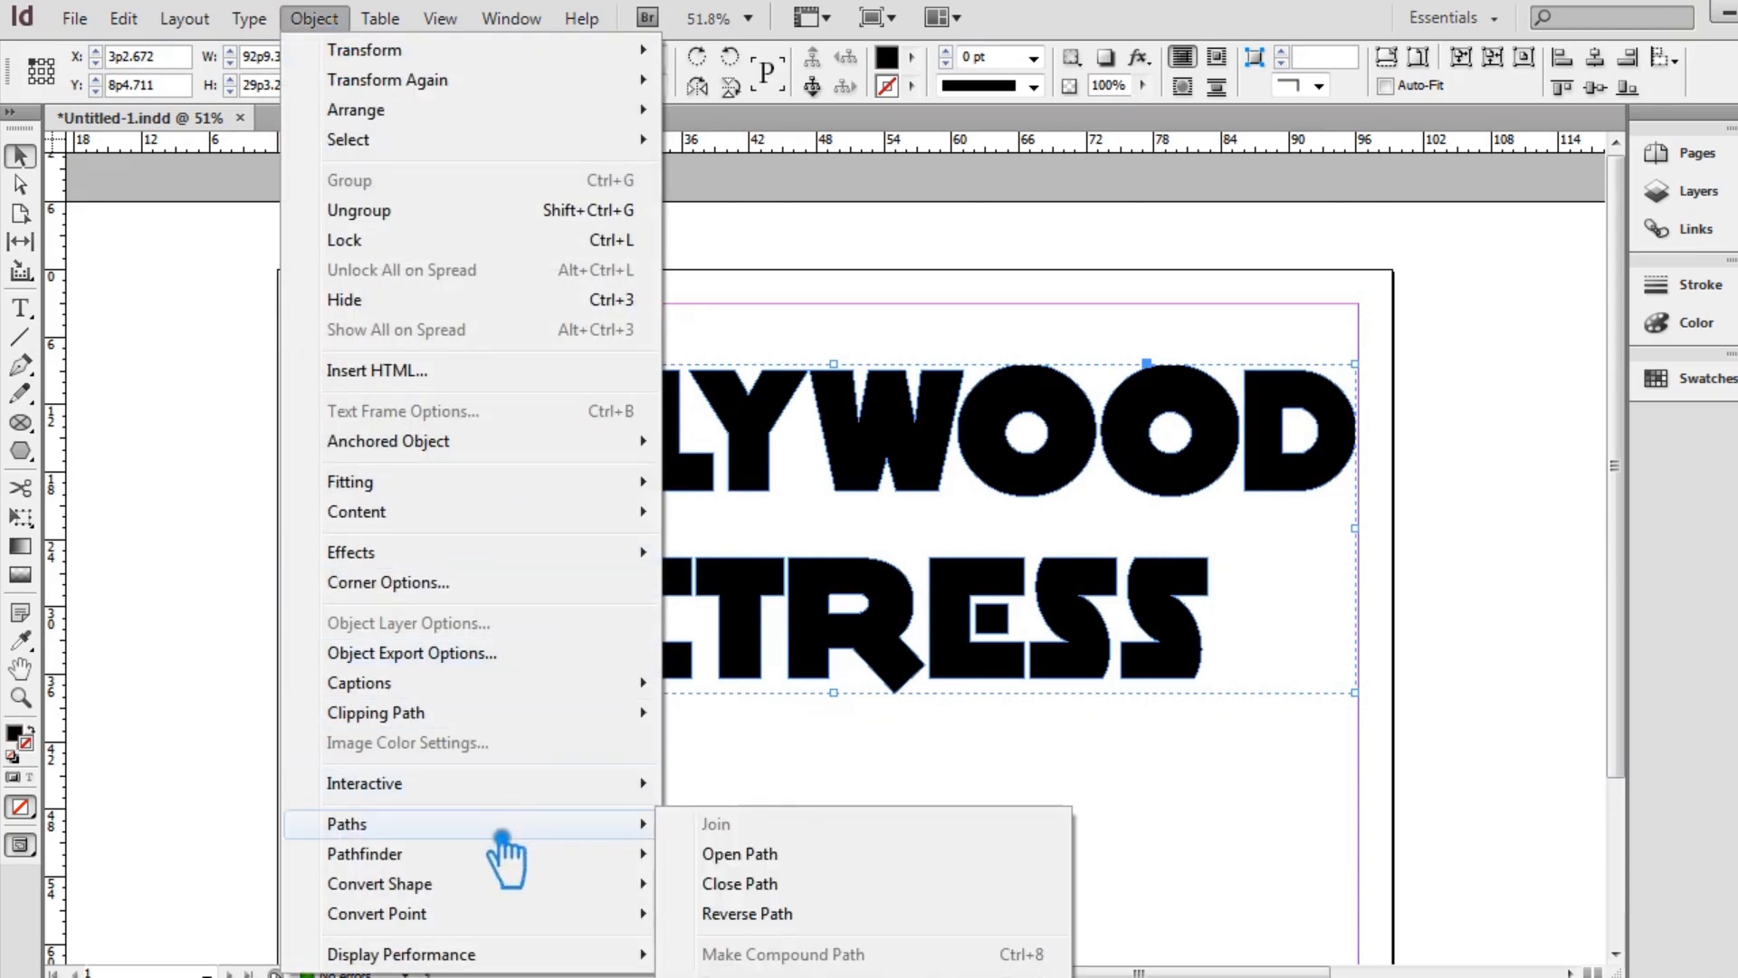
pyautogui.click(397, 210)
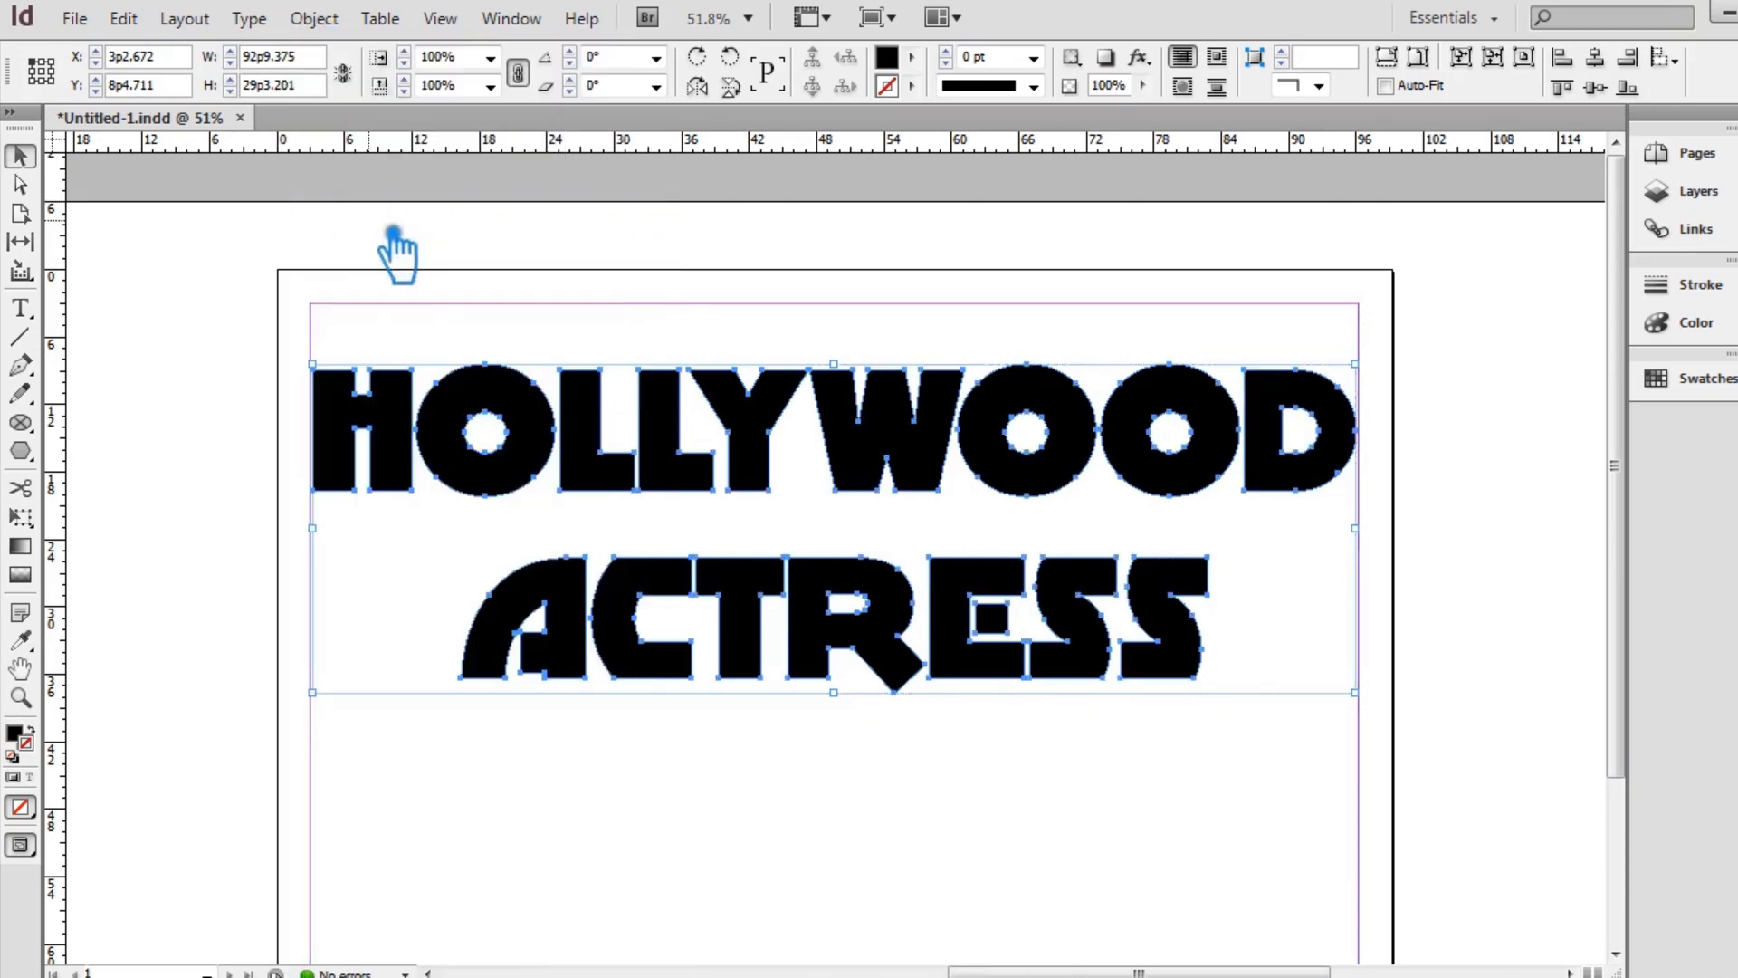
# - Combine all the selected letter shapes into one compound path
pyautogui.click(333, 19)
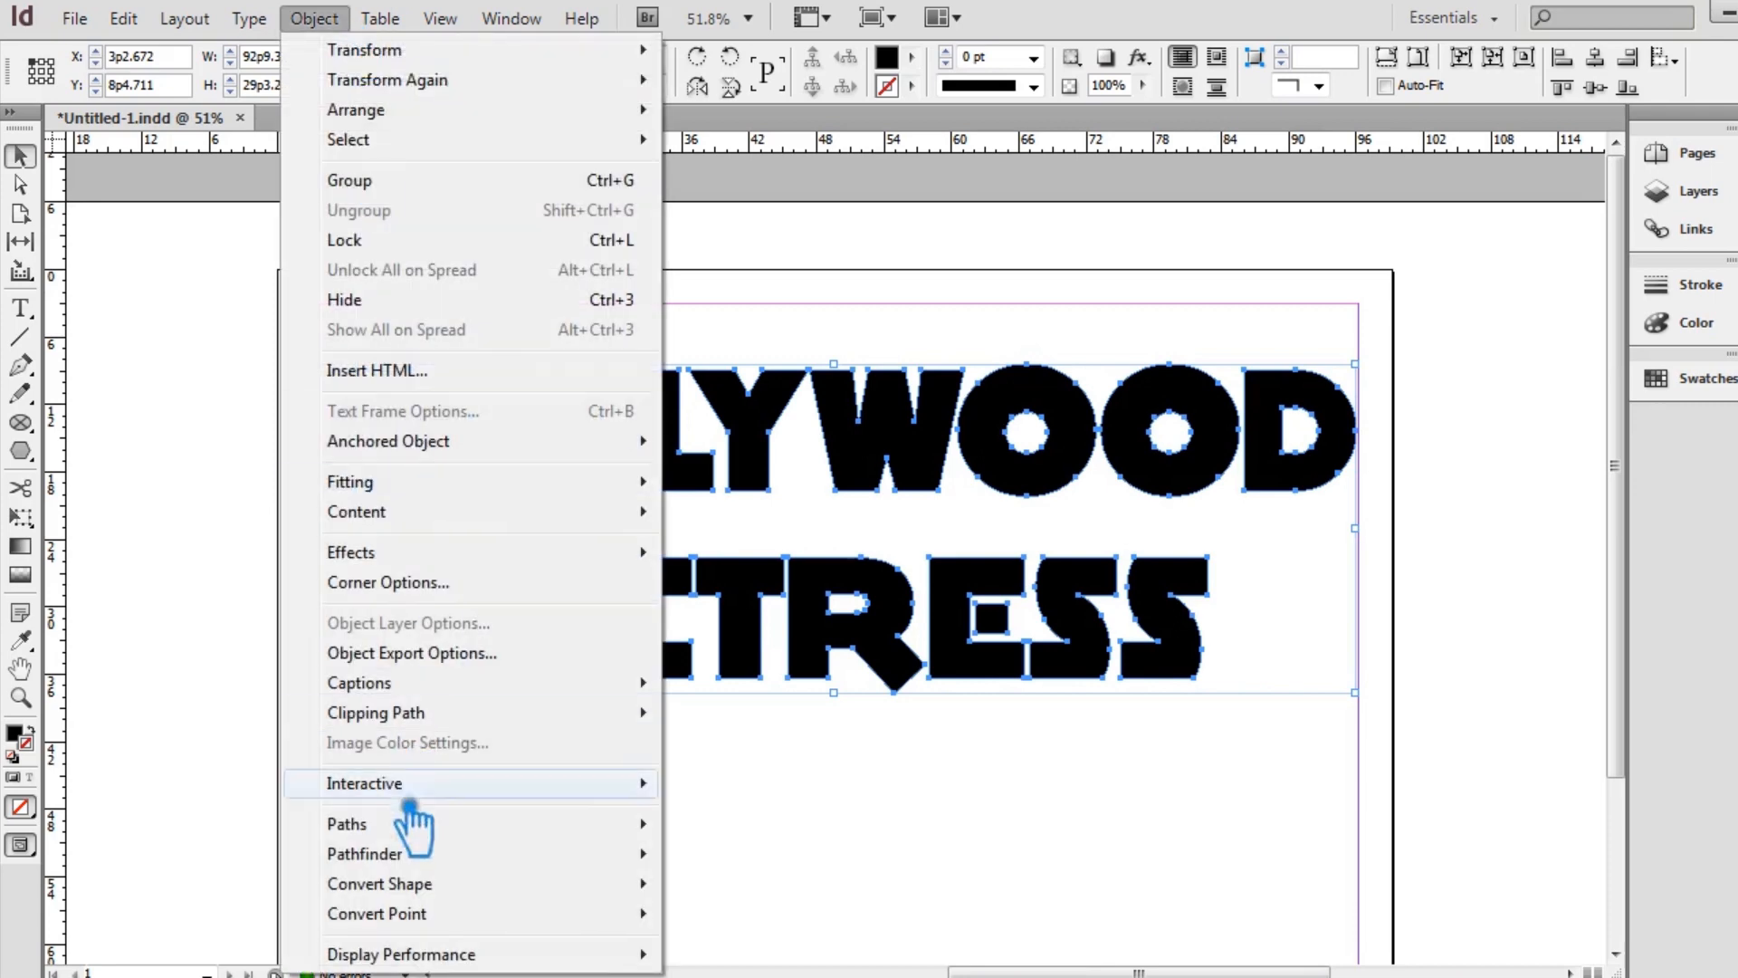
pyautogui.moveTo(448, 830)
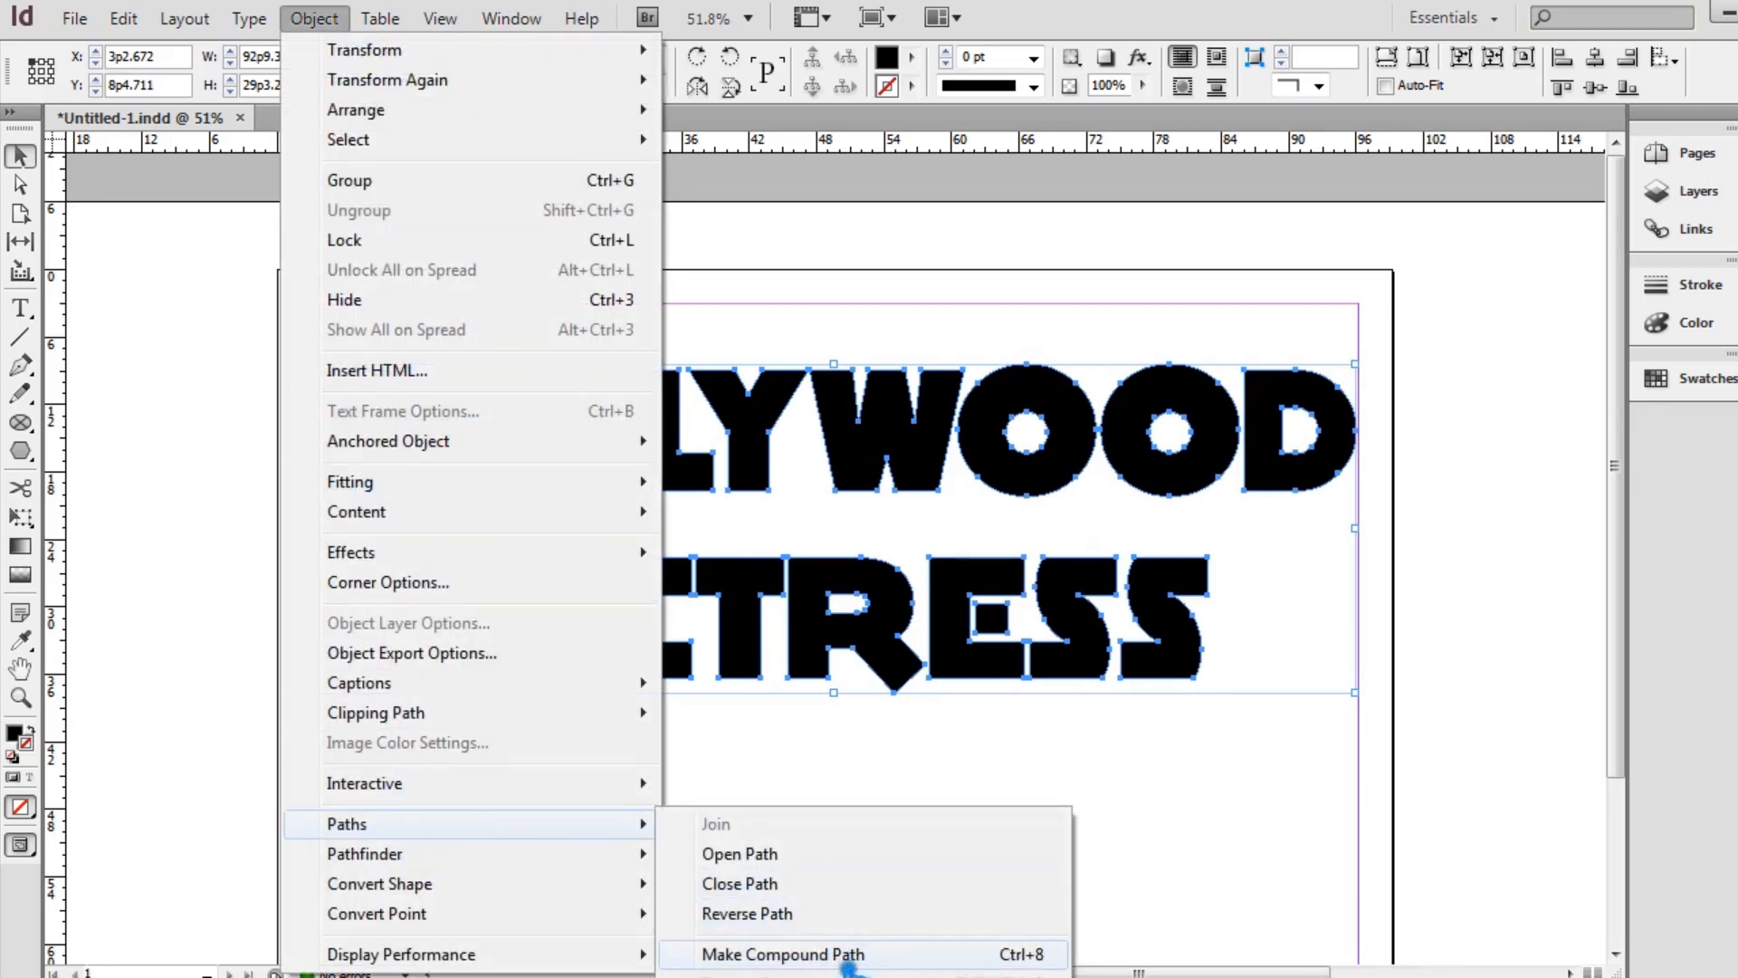
pyautogui.click(840, 954)
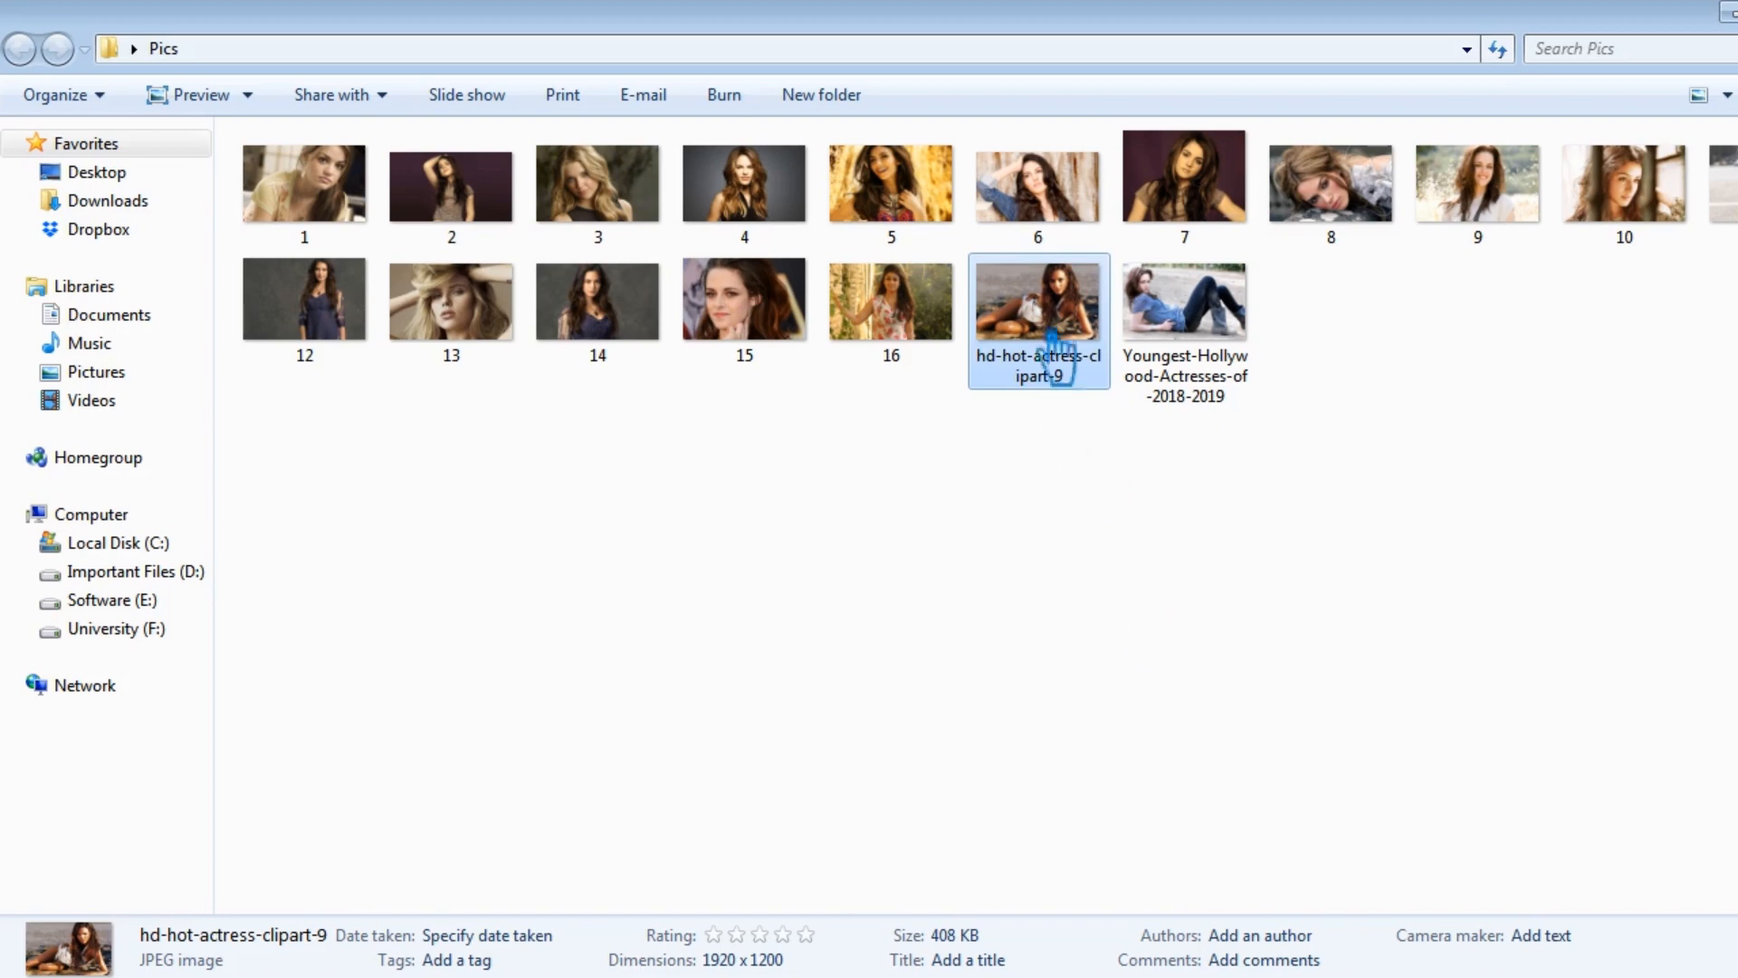
# - Place the picture hd-hot-actress-clipart-9 from the Pics folder into the HOLLYWOOD ACTRESS compound path
pyautogui.moveTo(1059, 362); pyautogui.dragTo(400, 378)
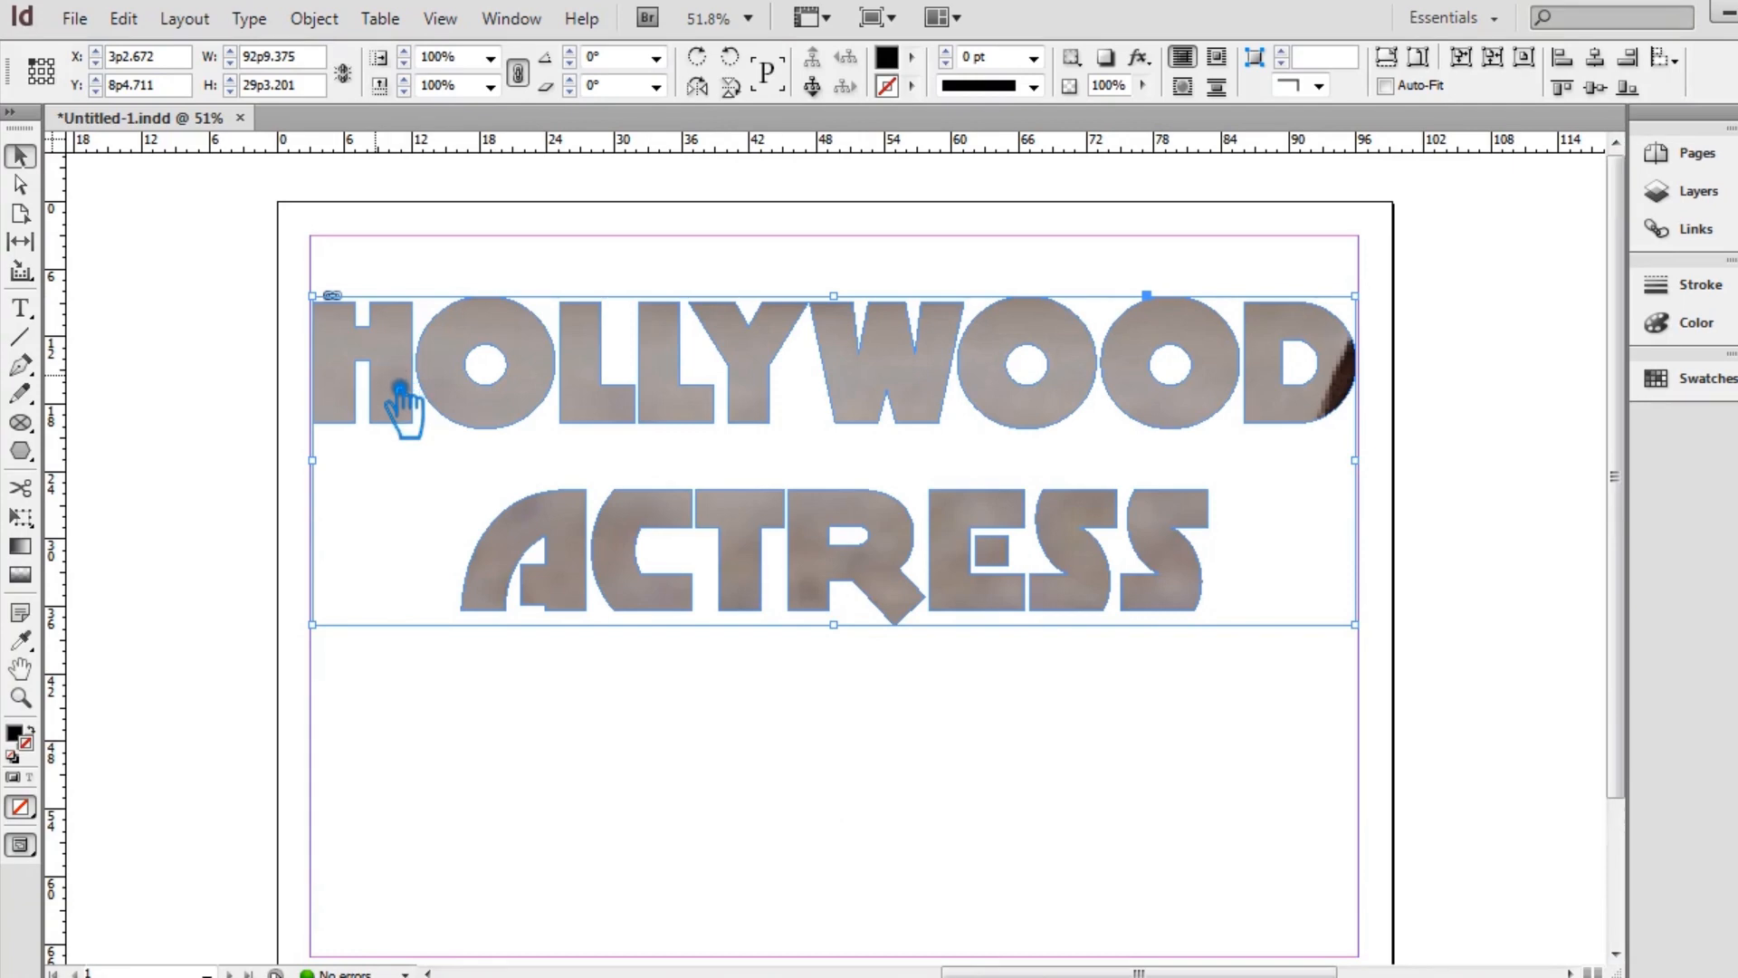
pyautogui.hotkey('ctrl', '-')
pyautogui.hotkey('ctrl', '-')
# - Scale the picture inside the letters down proportionally to about 94p0 wide and 58p9 high
pyautogui.click(21, 184)
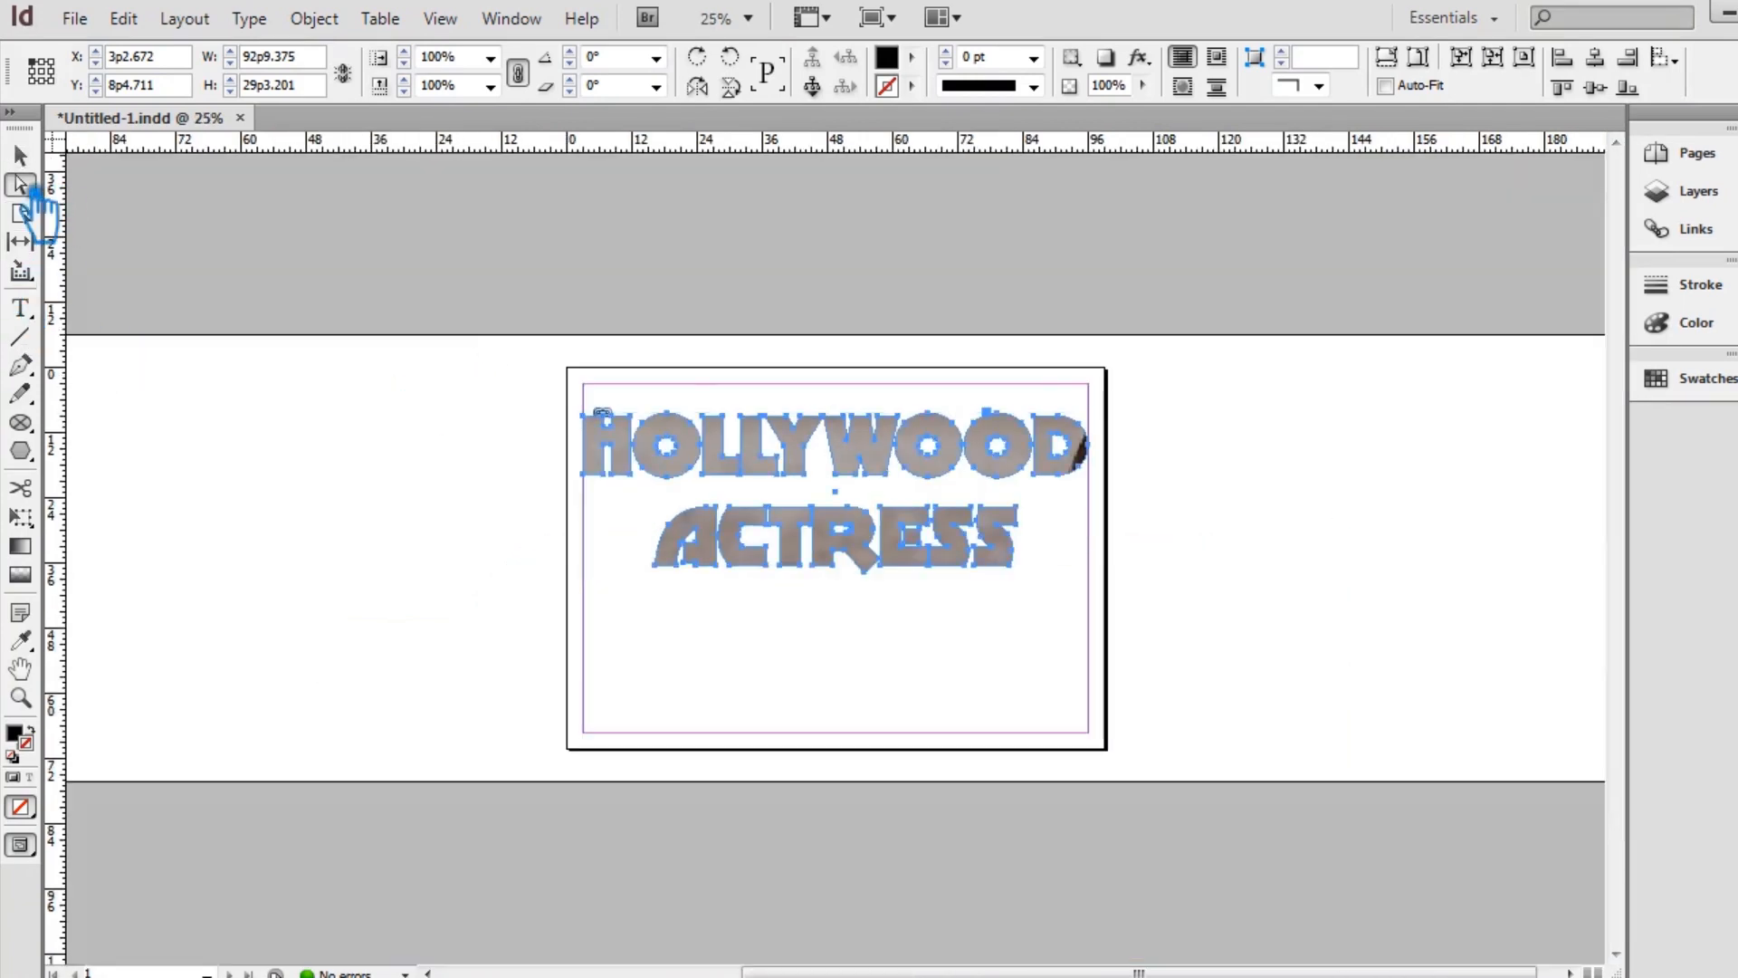
pyautogui.click(715, 462)
pyautogui.click(715, 463)
pyautogui.moveTo(1451, 955); pyautogui.dragTo(1108, 700)
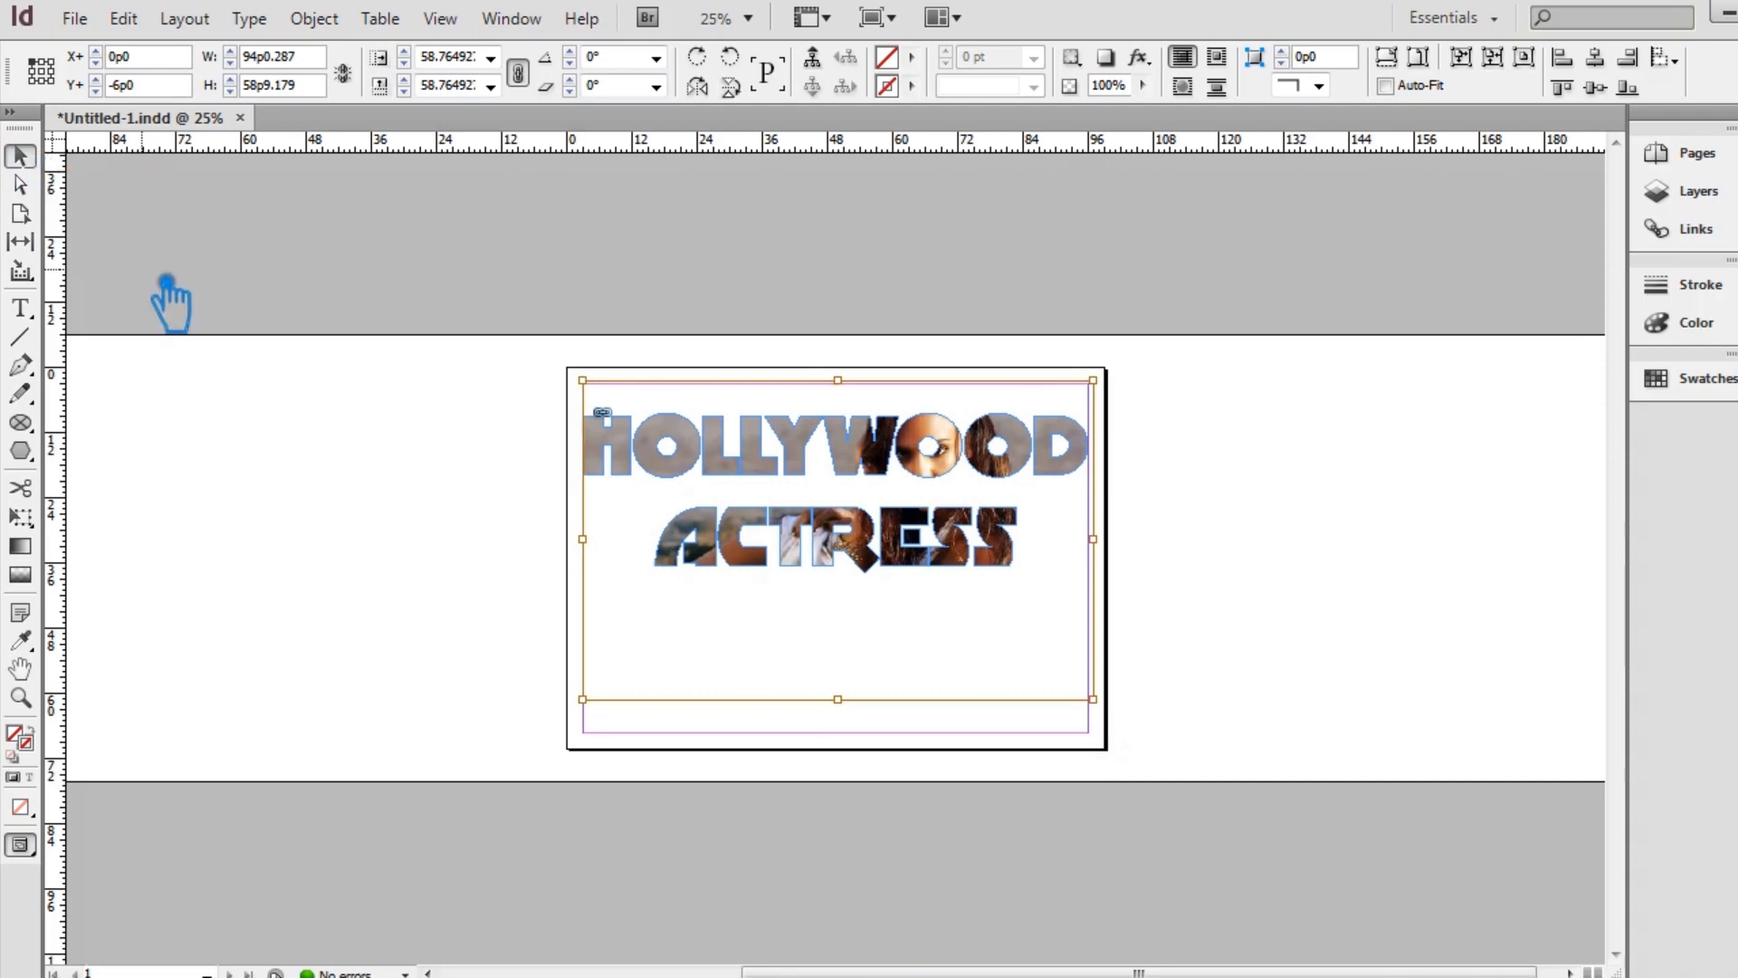
pyautogui.hotkey('ctrl', '=')
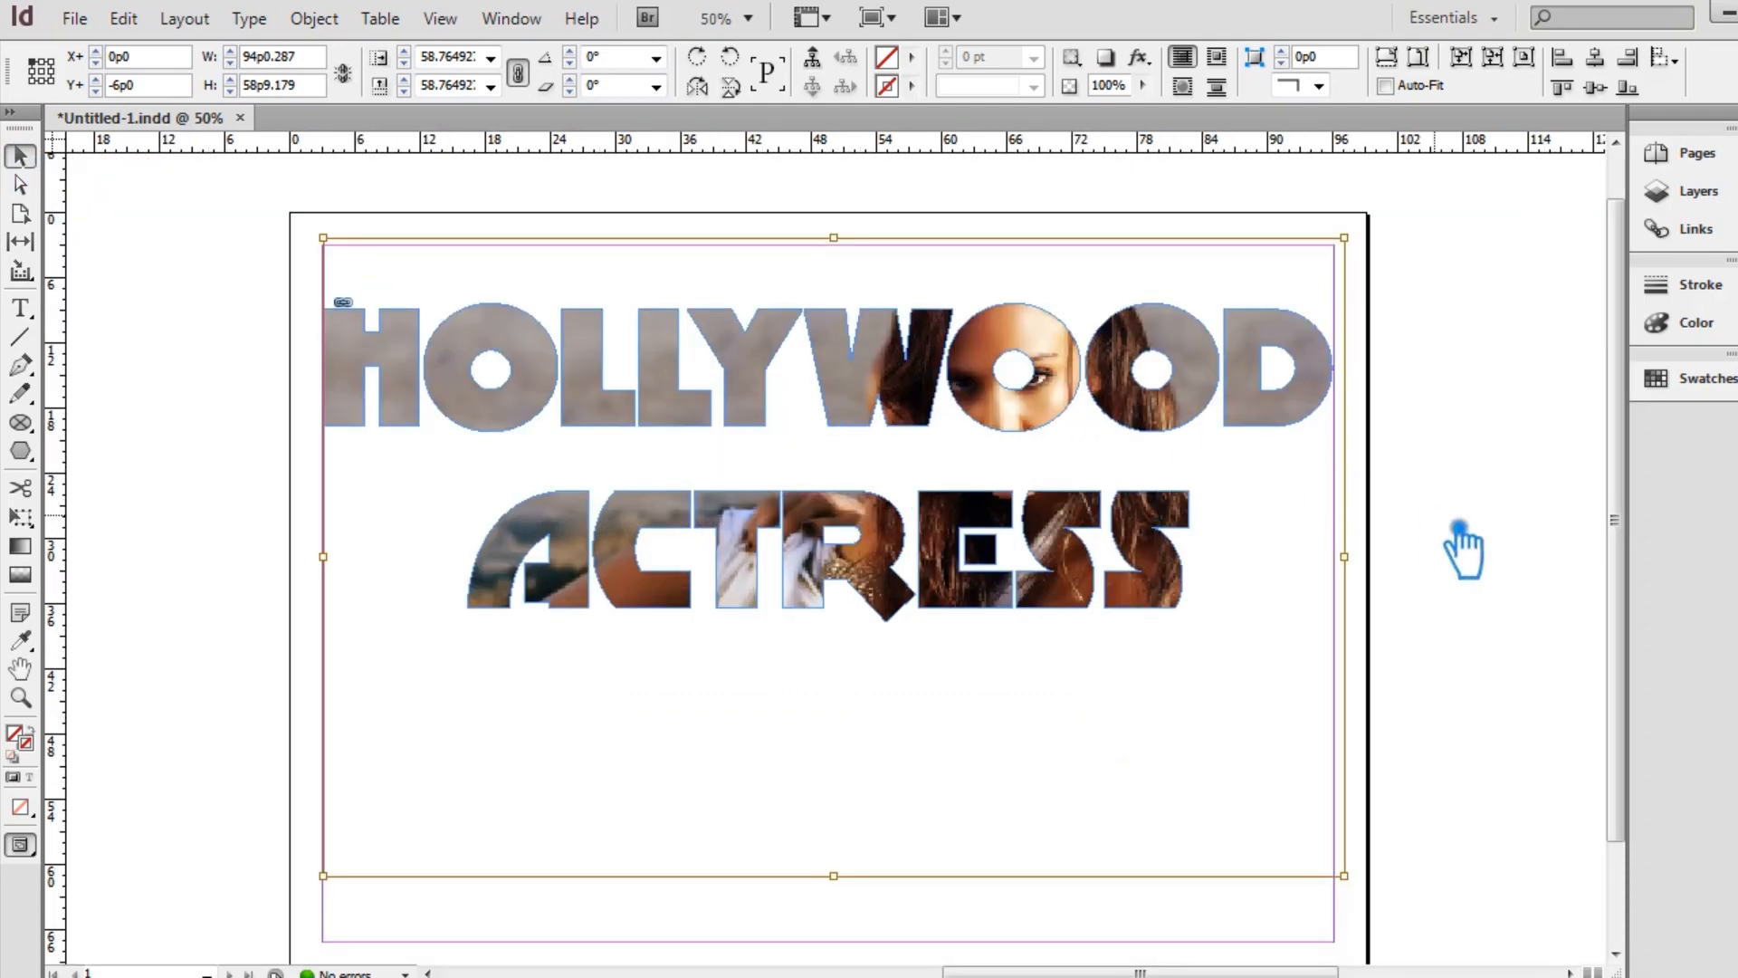
pyautogui.click(1459, 529)
# - Shrink the HOLLYWOOD ACTRESS letter frame about its center to about 84p6 wide and 26p8 high
pyautogui.click(774, 371)
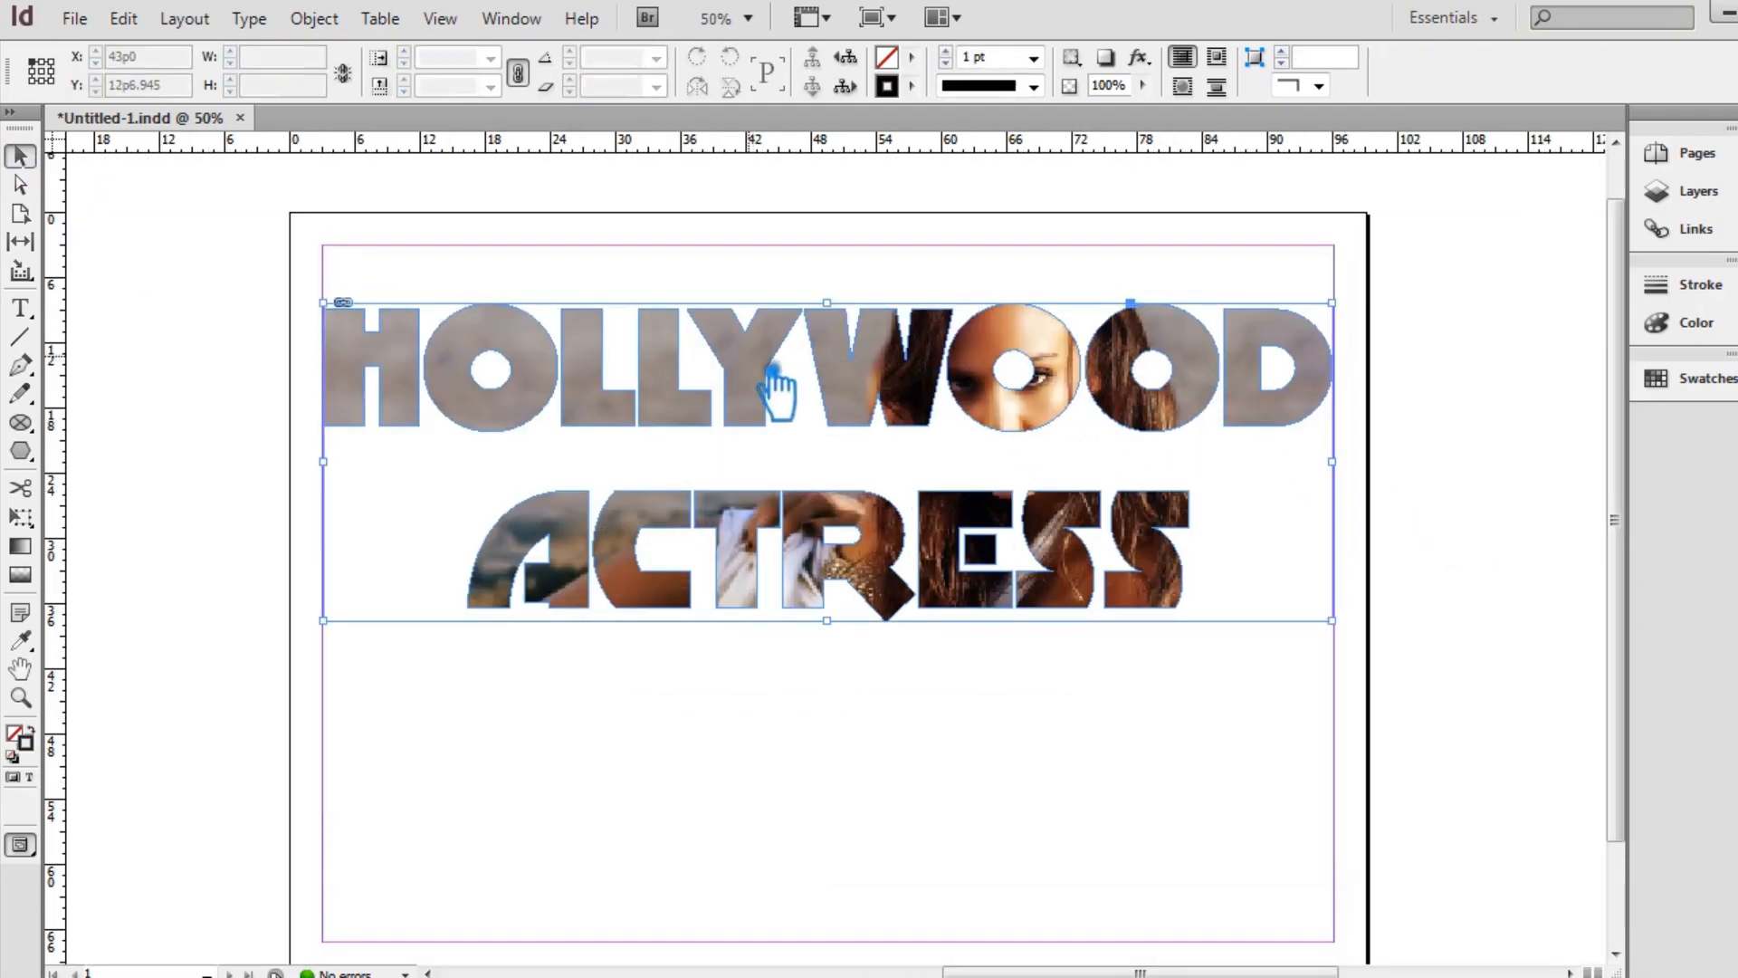
pyautogui.click(1326, 355)
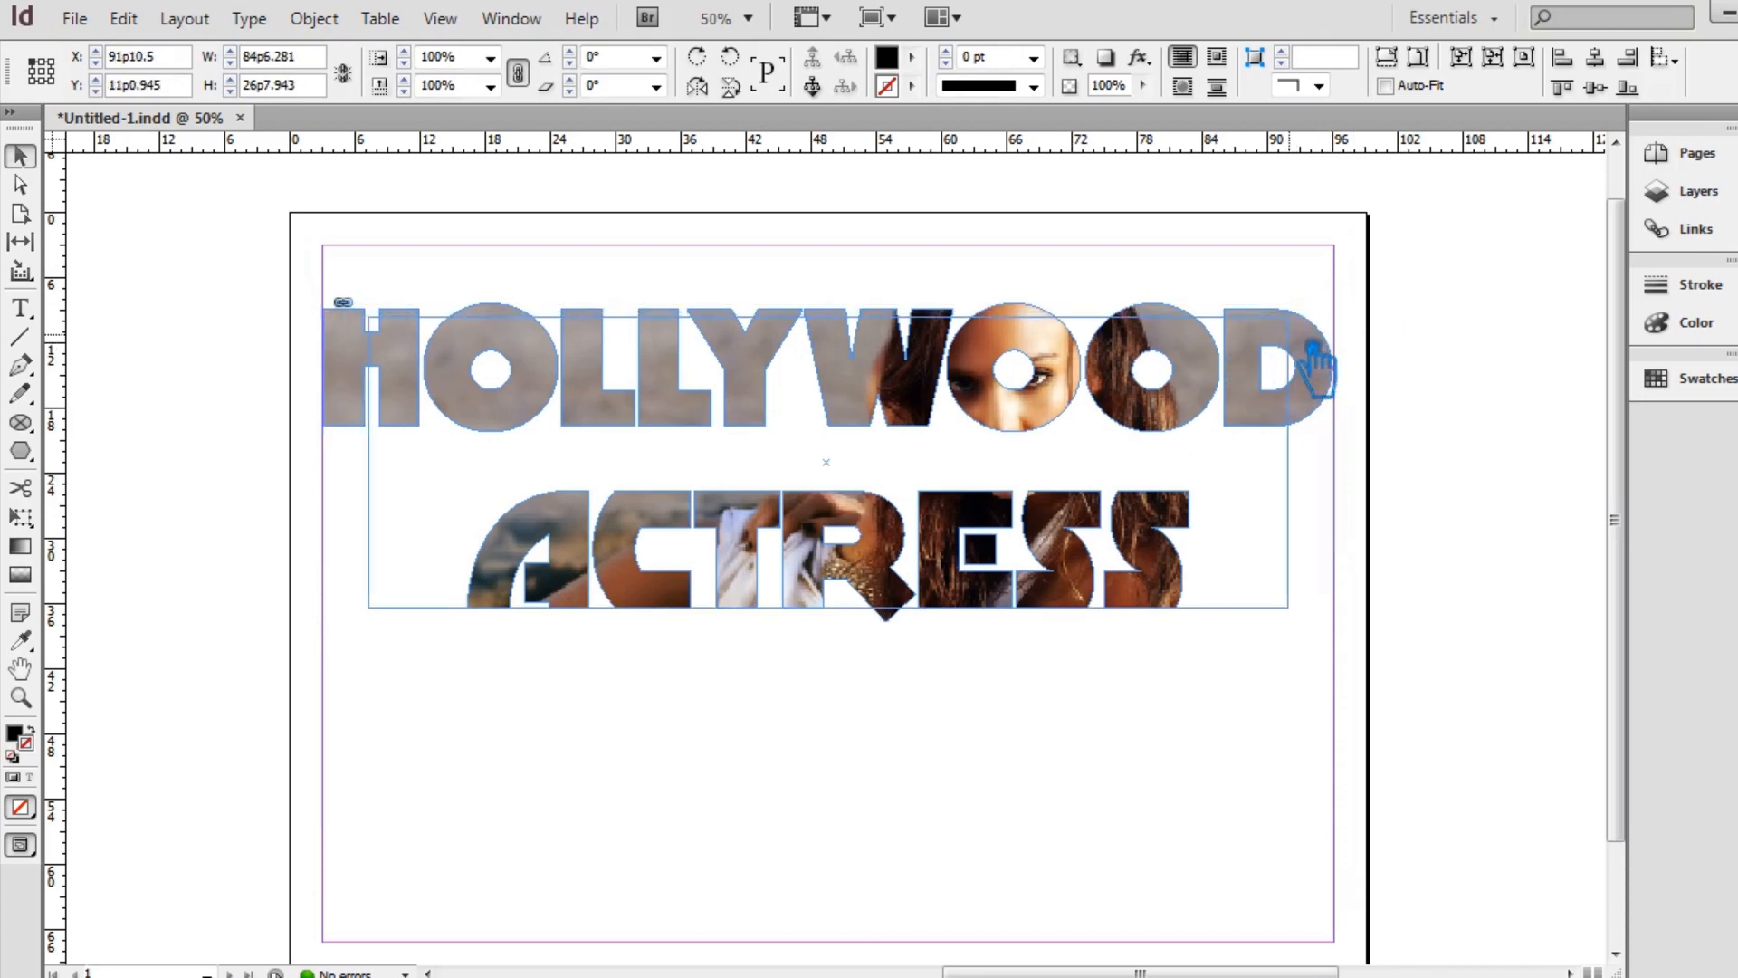
pyautogui.click(1314, 367)
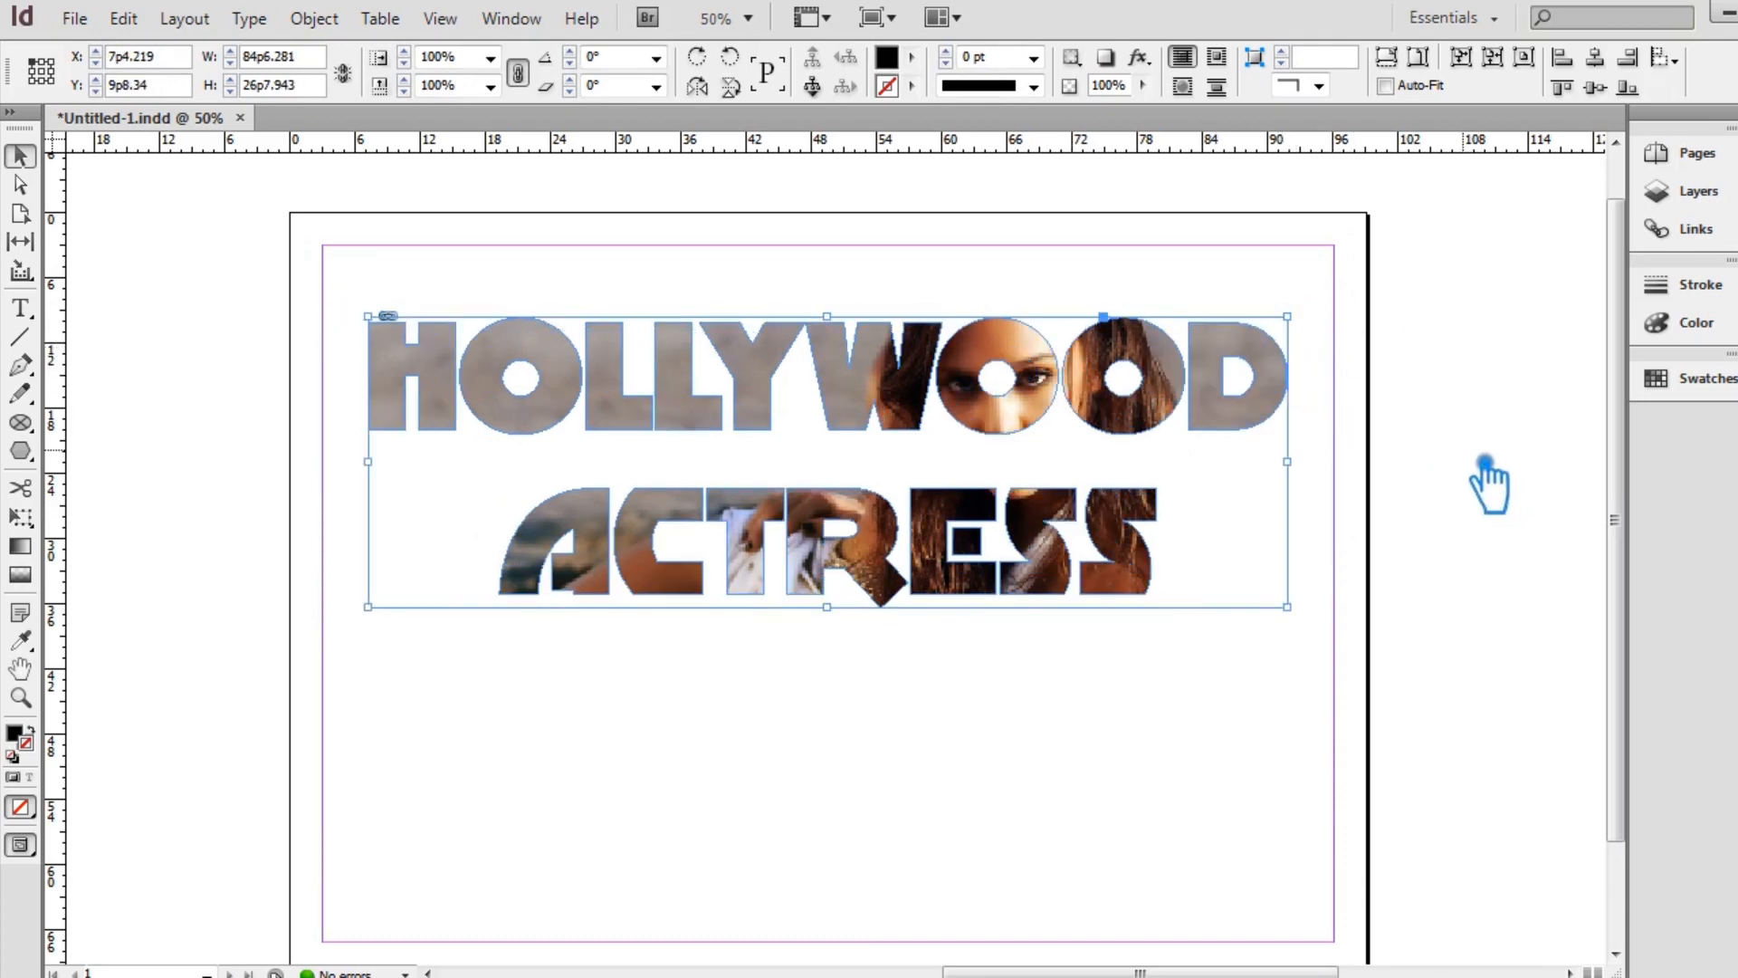
pyautogui.click(834, 741)
# - Scale the picture inside the letters proportionally to about 53.4%, roughly 85p6 wide and 53p5 high
pyautogui.click(20, 185)
pyautogui.click(967, 416)
pyautogui.moveTo(967, 416); pyautogui.dragTo(1052, 373)
pyautogui.press('Escape')
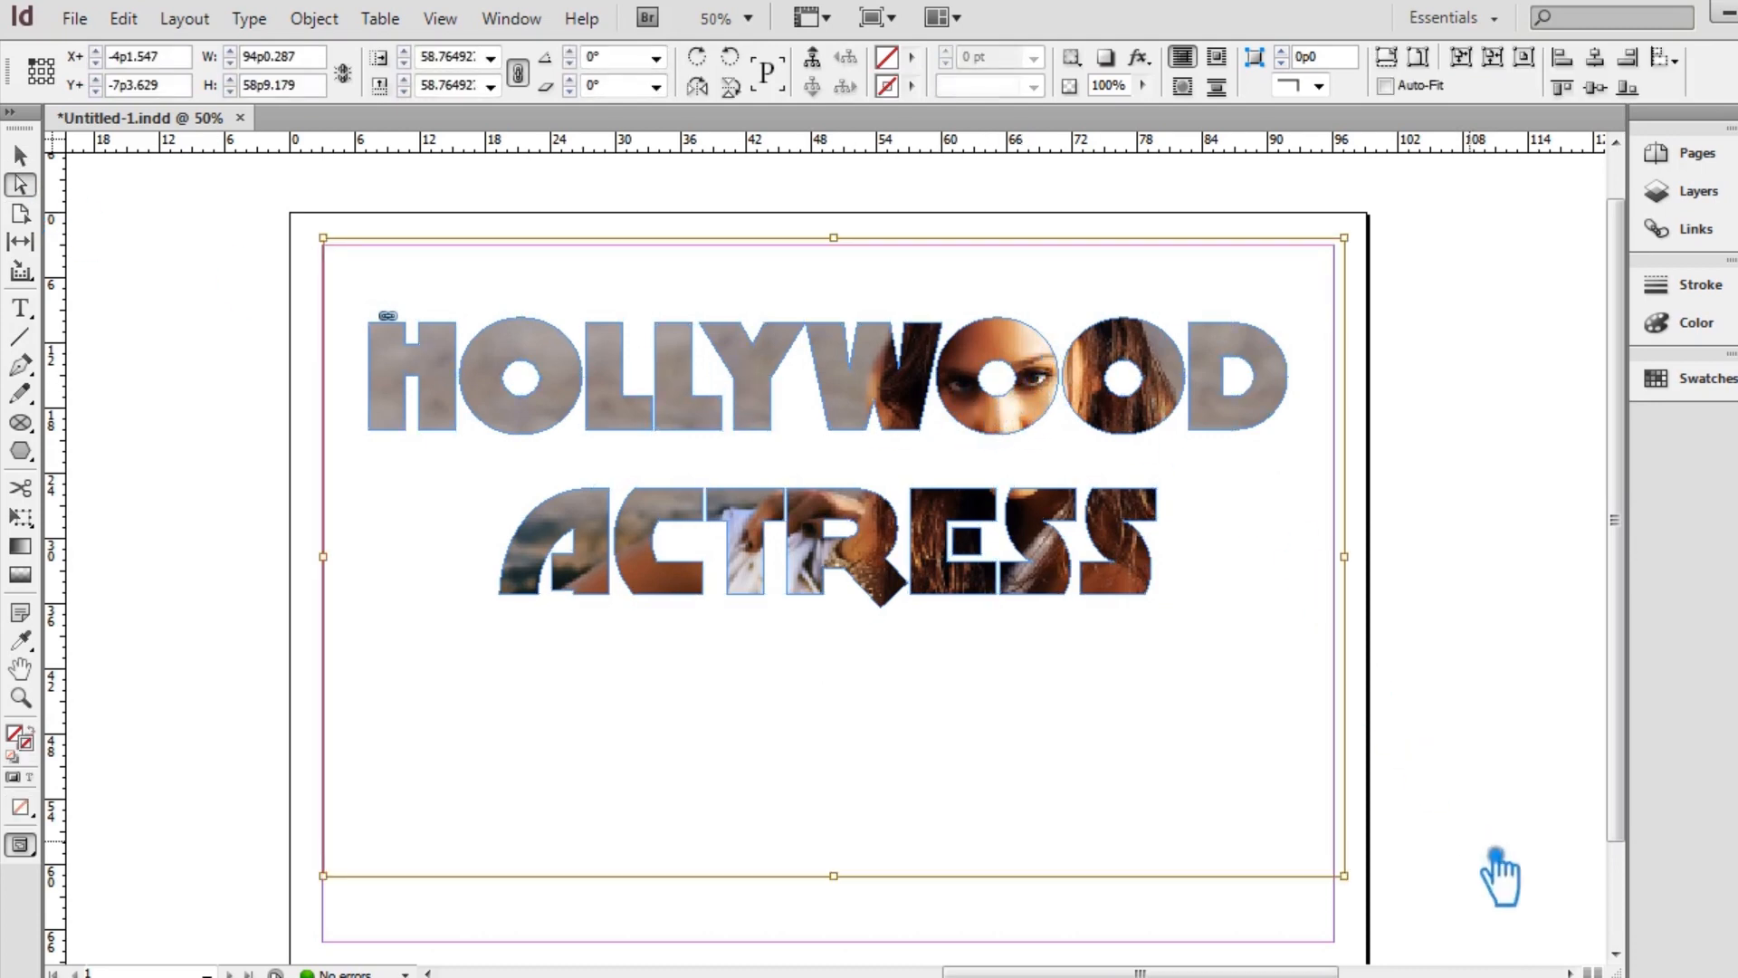
pyautogui.moveTo(1344, 875); pyautogui.dragTo(1317, 834)
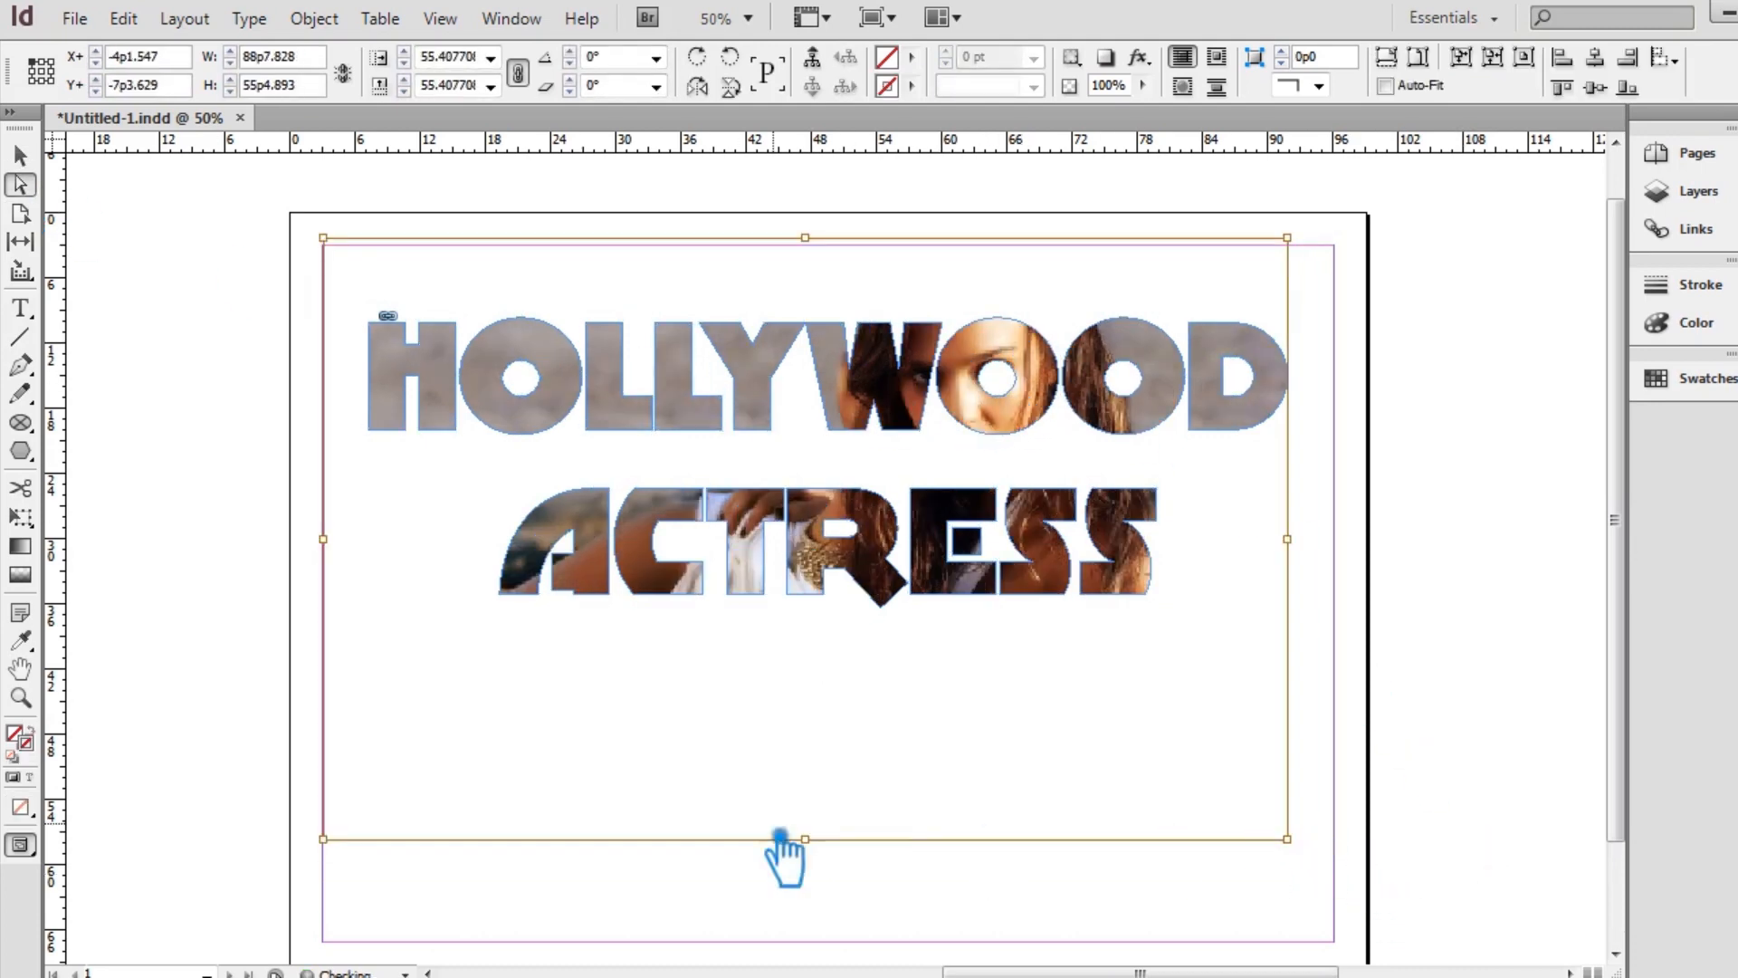
pyautogui.moveTo(337, 847); pyautogui.dragTo(404, 827)
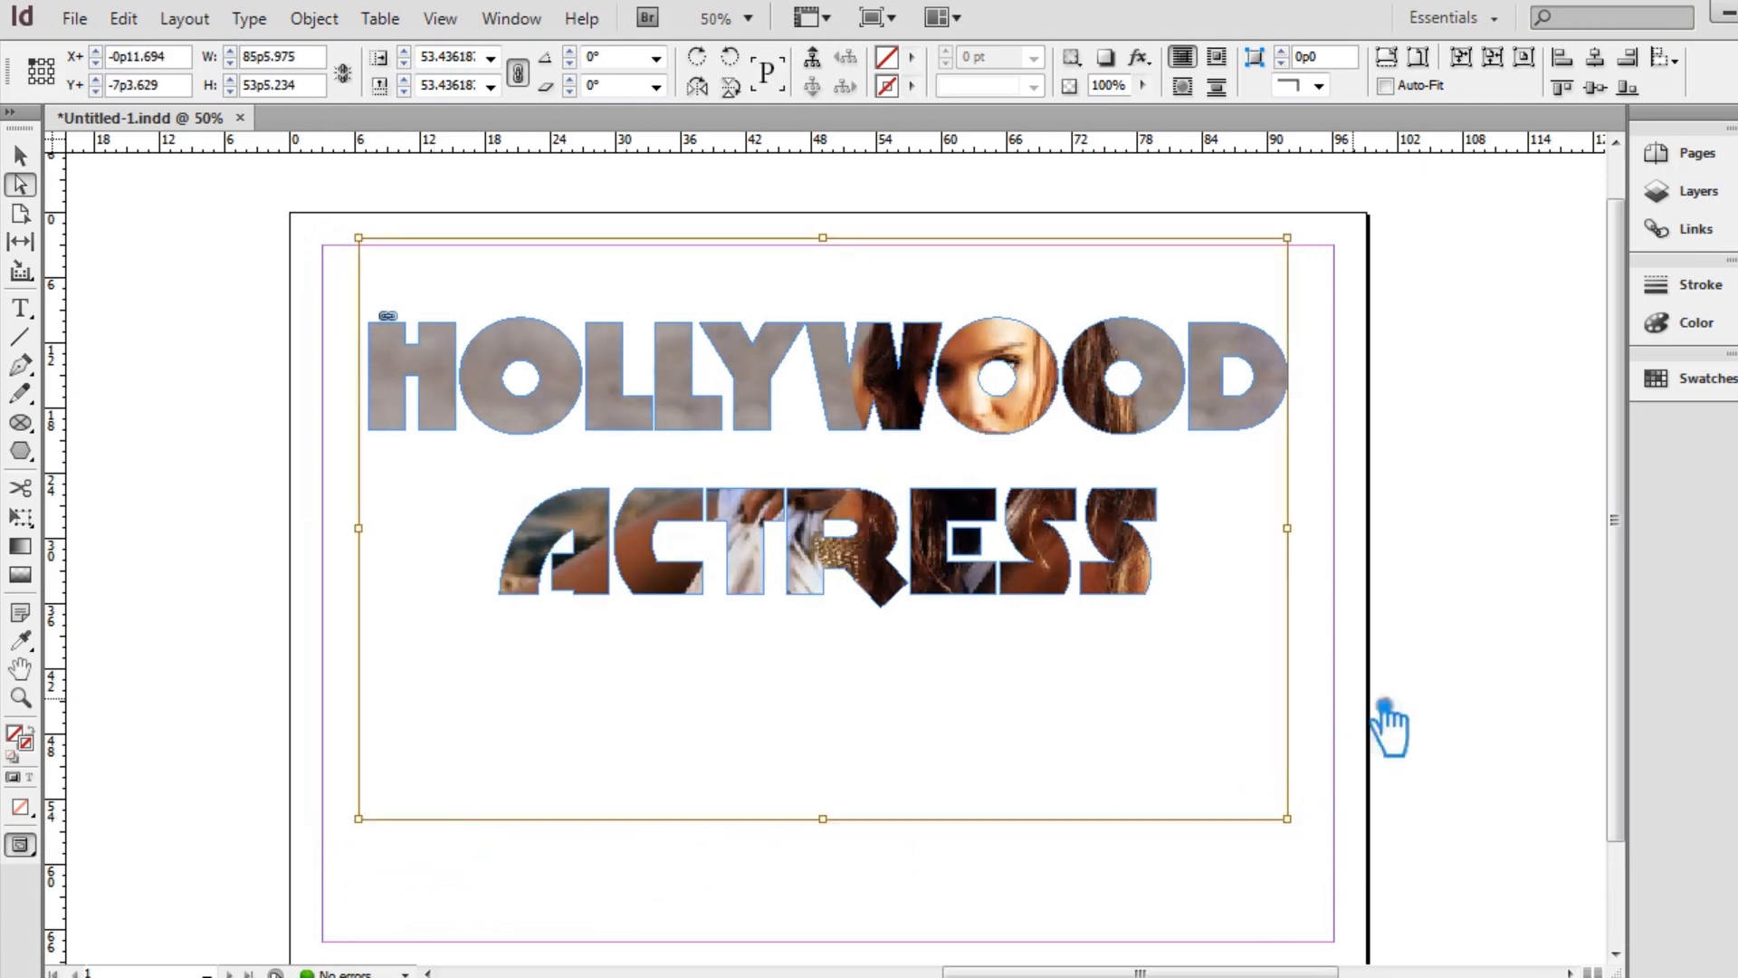
# - Nudge the picture right to about X 0p0.3 and upward inside the letters, placing the face in HOLLYWOOD's second-row-free middle O, and deselect it
pyautogui.press('Right')
pyautogui.press('Right')
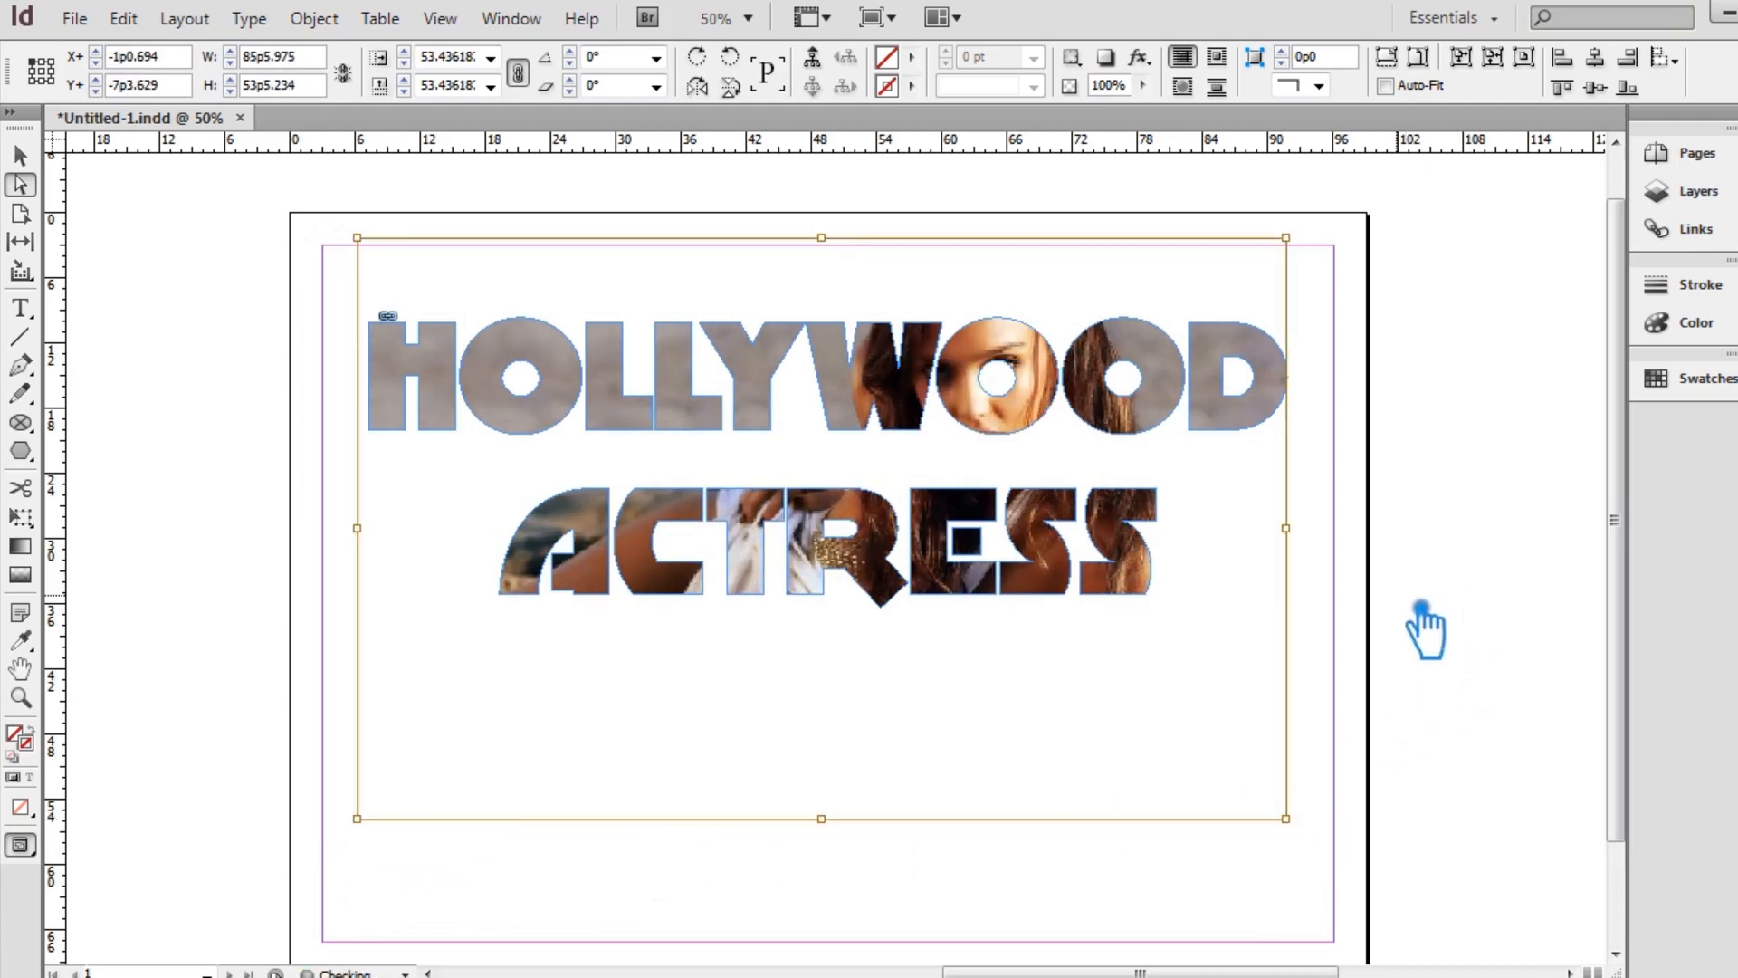
pyautogui.press('Down')
pyautogui.press('Right')
pyautogui.press('Right')
pyautogui.press('Right')
pyautogui.press('Right')
pyautogui.press('Right')
pyautogui.press('Right')
pyautogui.press('Right')
pyautogui.press('Right')
pyautogui.press('Right')
pyautogui.press('Right')
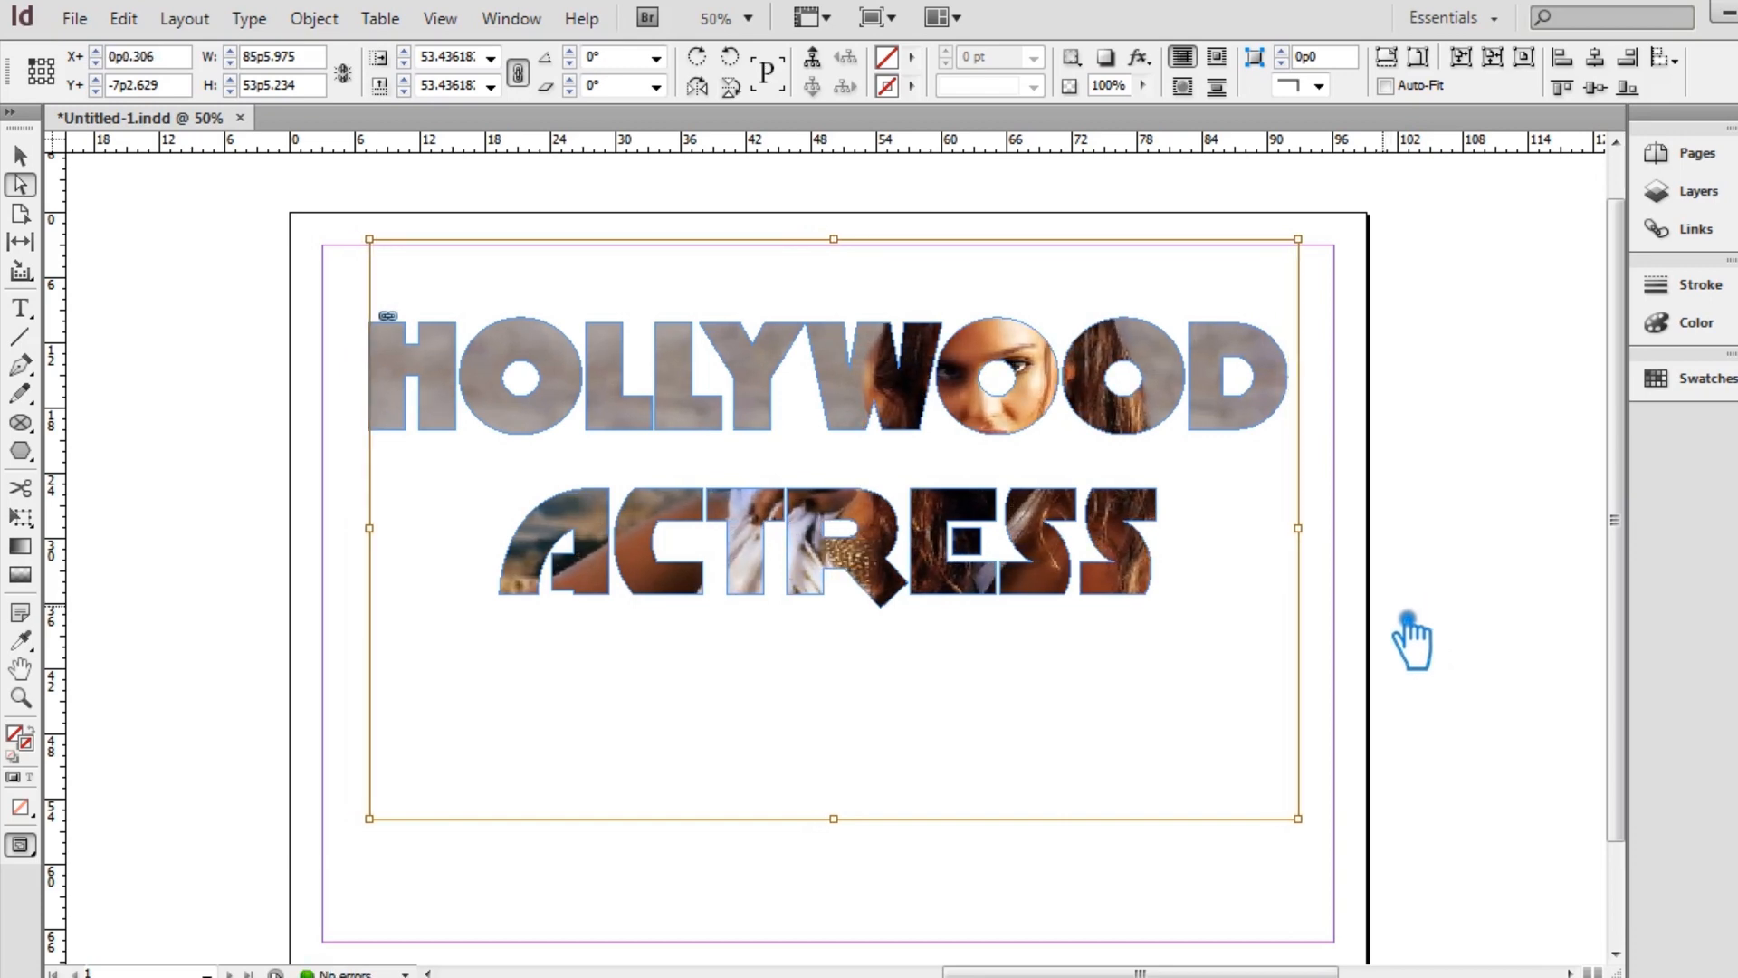
pyautogui.press('Up')
pyautogui.press('Up')
pyautogui.press('Up')
pyautogui.press('Up')
pyautogui.press('Up')
pyautogui.press('Up')
pyautogui.press('Up')
pyautogui.press('Up')
pyautogui.press('Up')
pyautogui.press('Up')
pyautogui.press('Up')
pyautogui.press('Up')
pyautogui.press('Up')
pyautogui.press('Up')
pyautogui.press('Up')
pyautogui.press('Up')
pyautogui.press('Up')
pyautogui.press('Up')
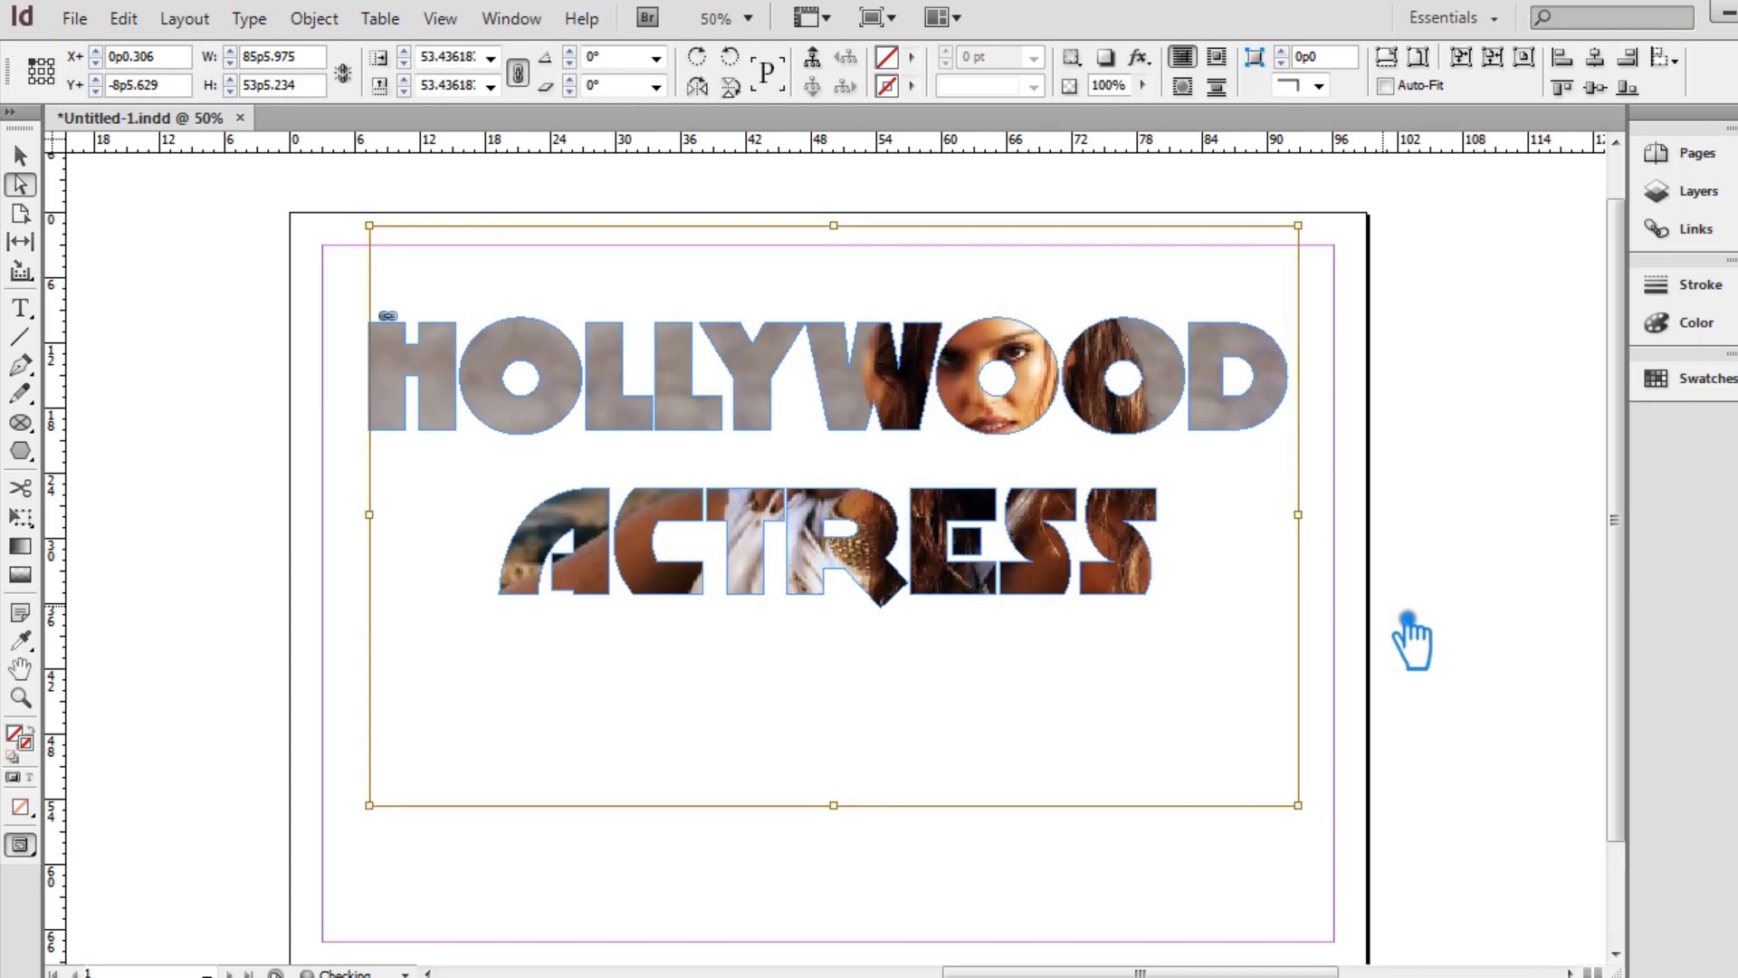
pyautogui.press('Up')
pyautogui.press('Up')
pyautogui.press('Up')
pyautogui.press('Up')
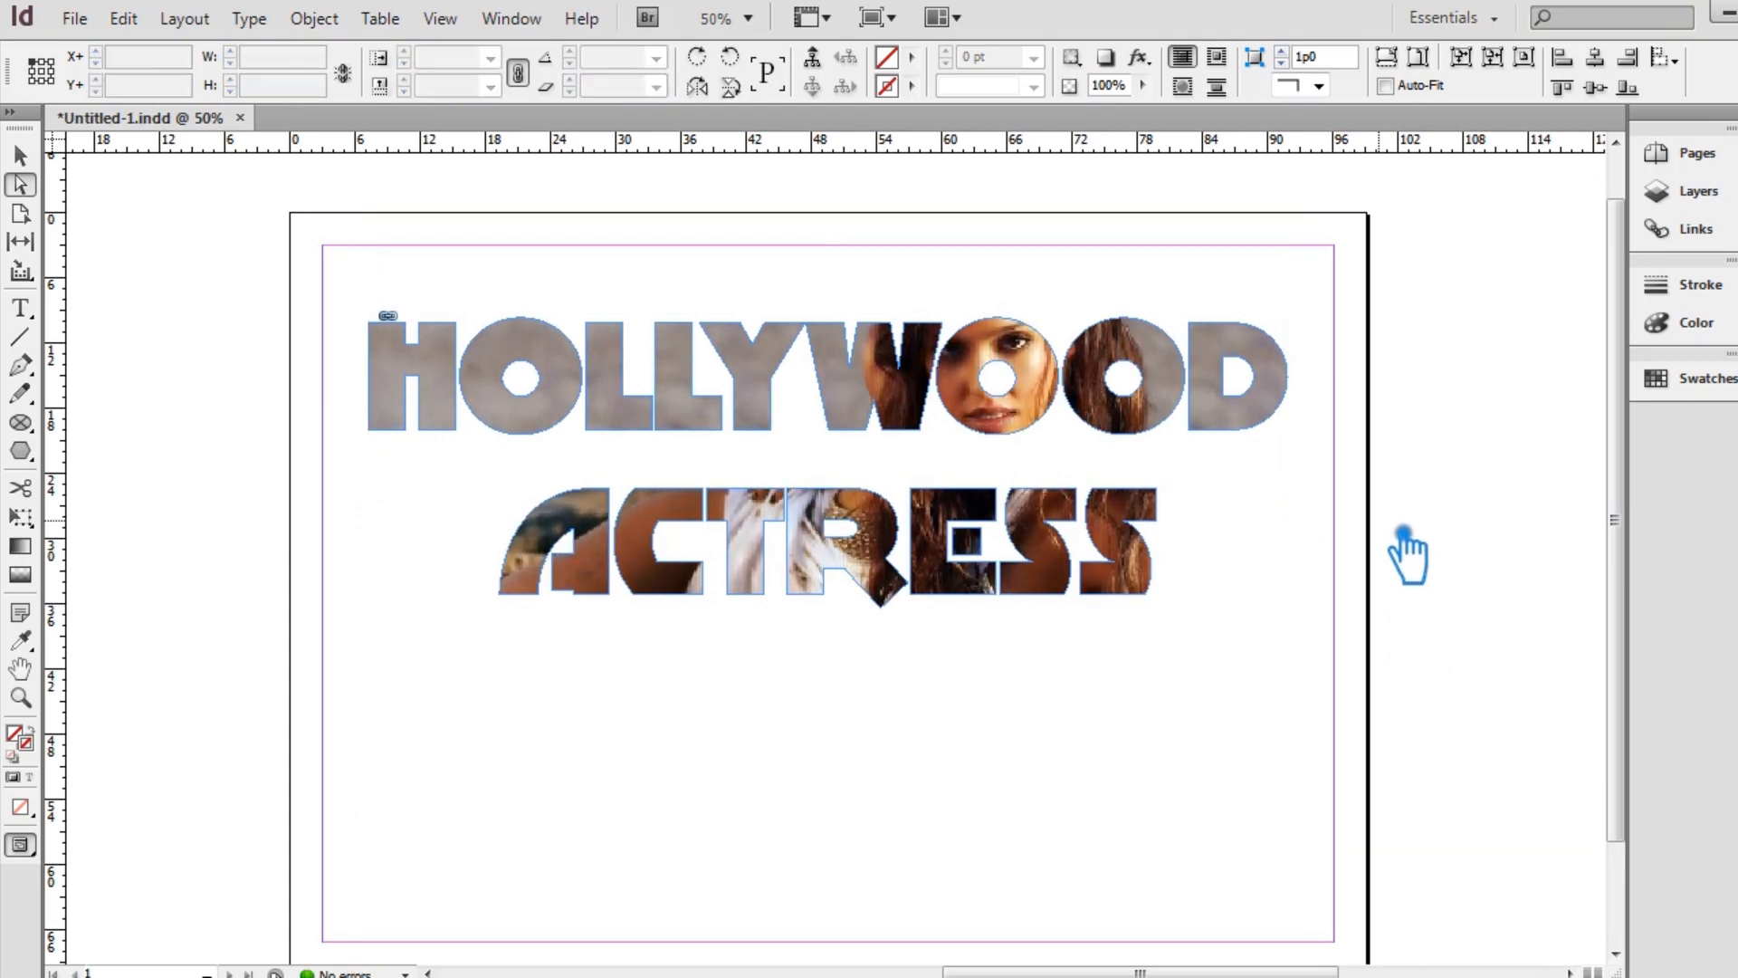
pyautogui.click(1408, 556)
# - Create a 10-sided polygon 8p4 wide and high below the title and delete it again
pyautogui.click(21, 450)
pyautogui.click(737, 757)
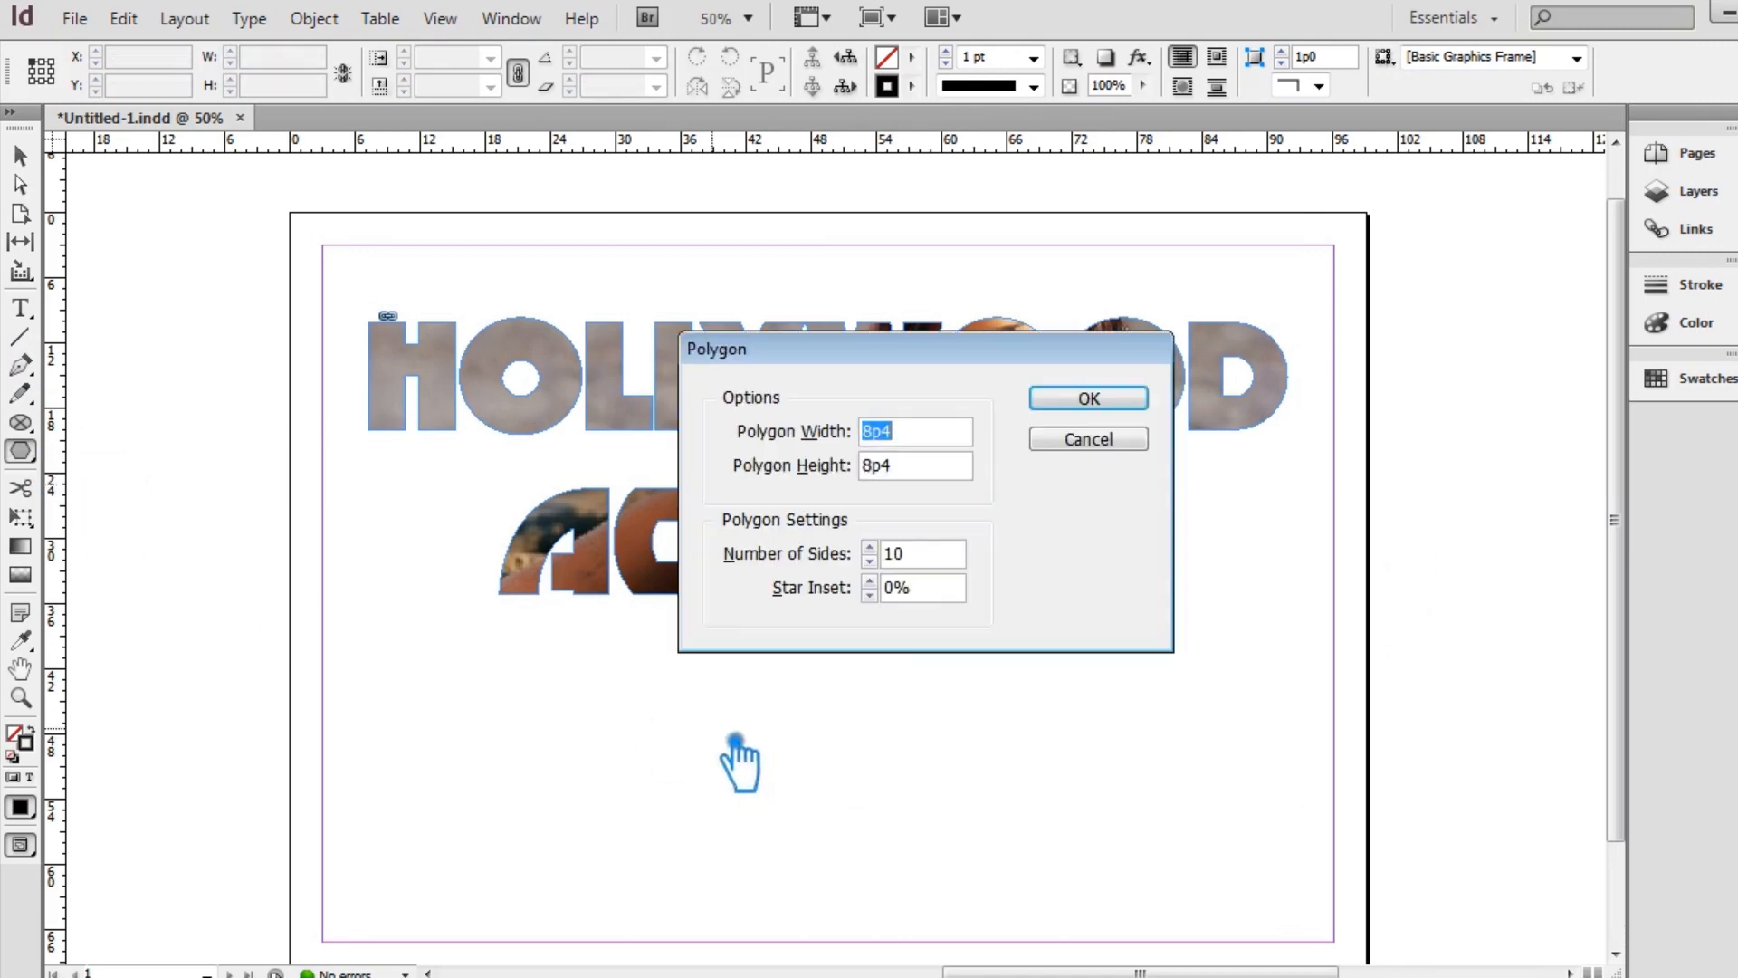
pyautogui.doubleClick(912, 566)
pyautogui.write('10')
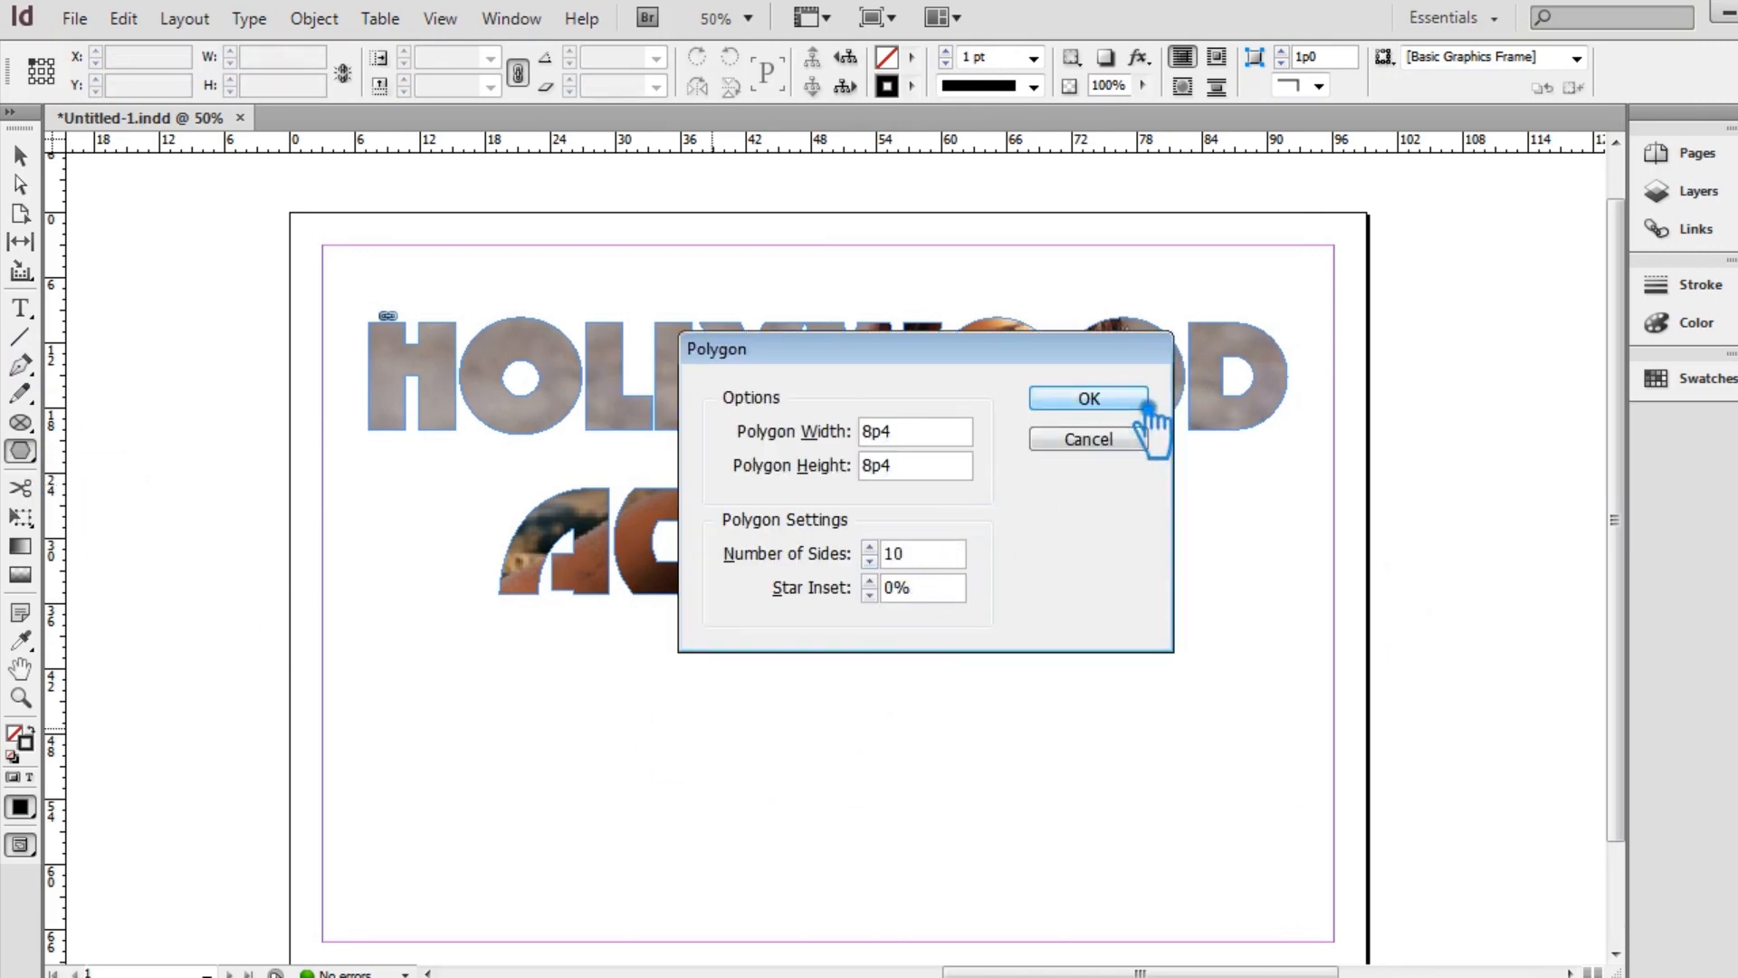
pyautogui.click(1089, 398)
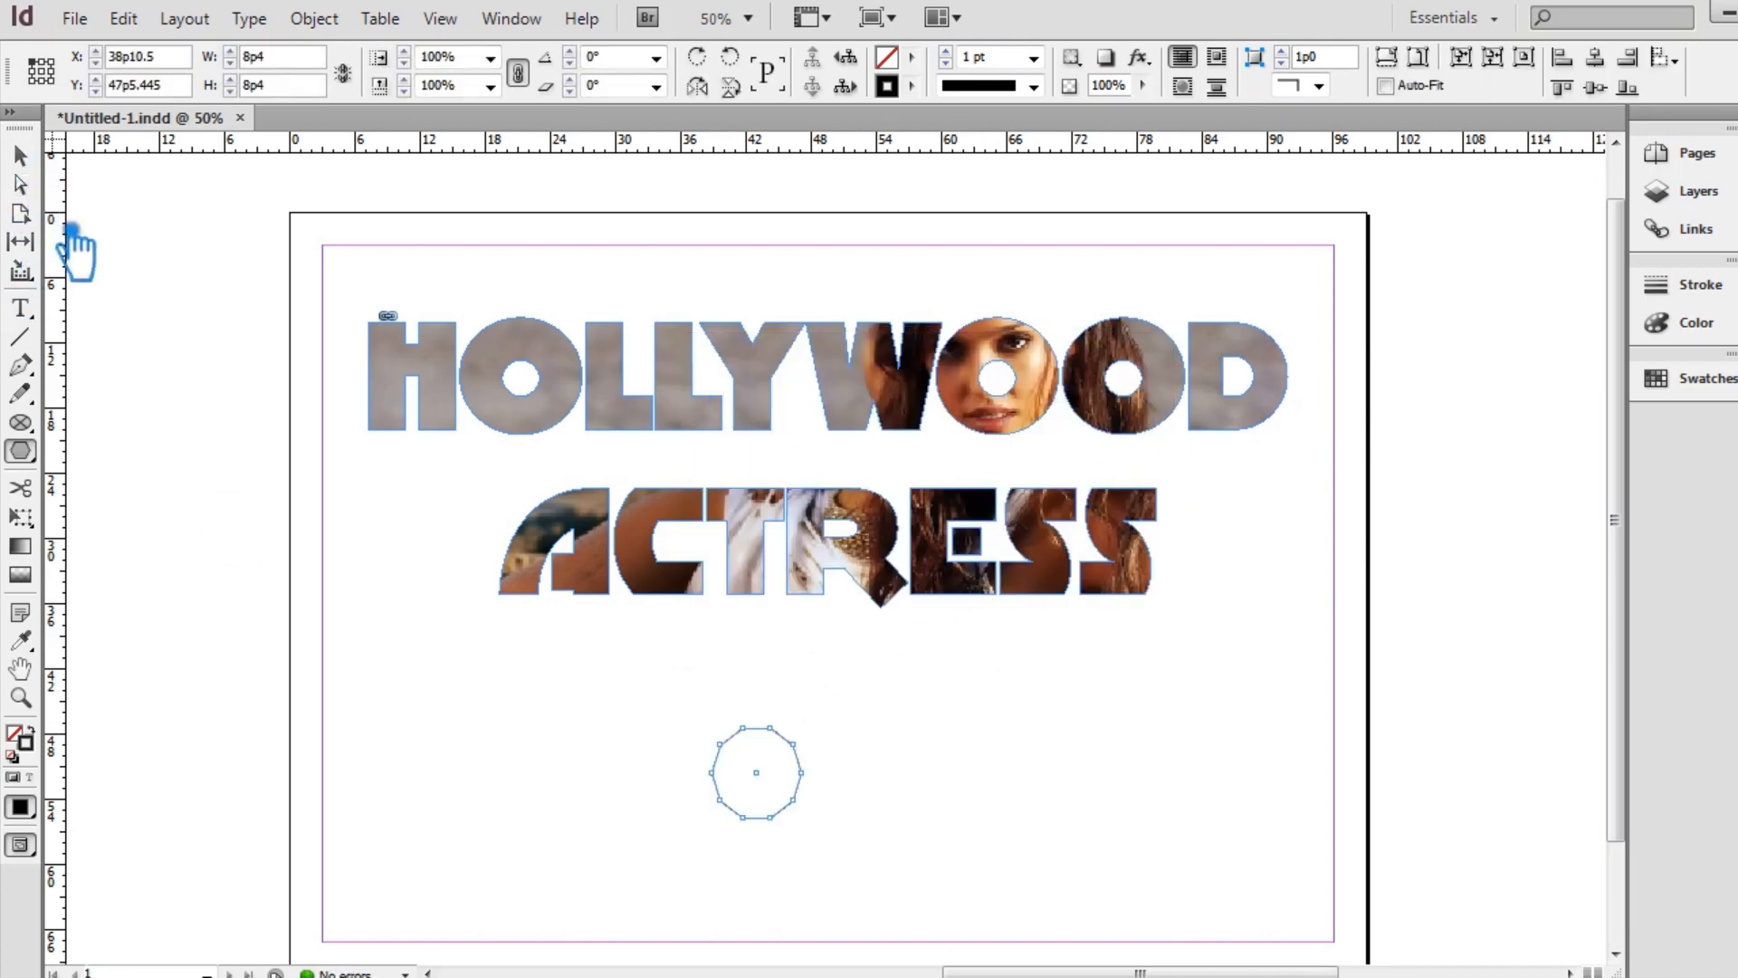
pyautogui.press('Delete')
# - Create an 8-sided polygon 8p4 wide and high in the empty area below the ACTRESS line
pyautogui.click(819, 819)
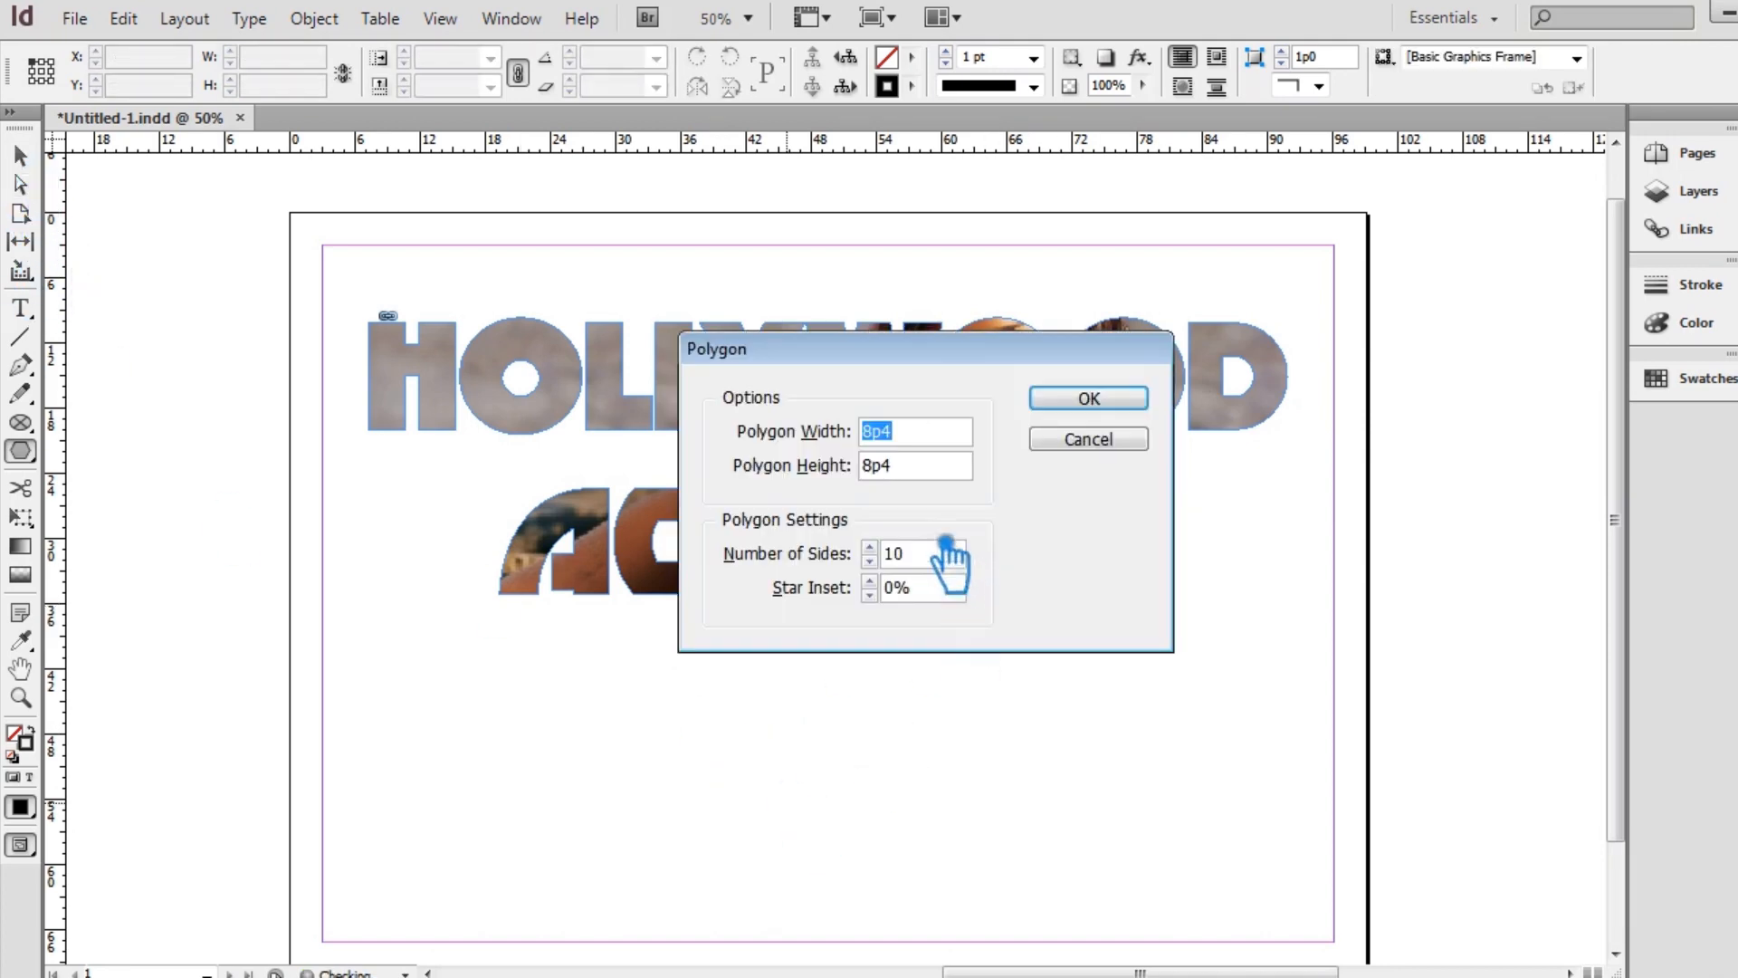
pyautogui.doubleClick(894, 552)
pyautogui.write('8')
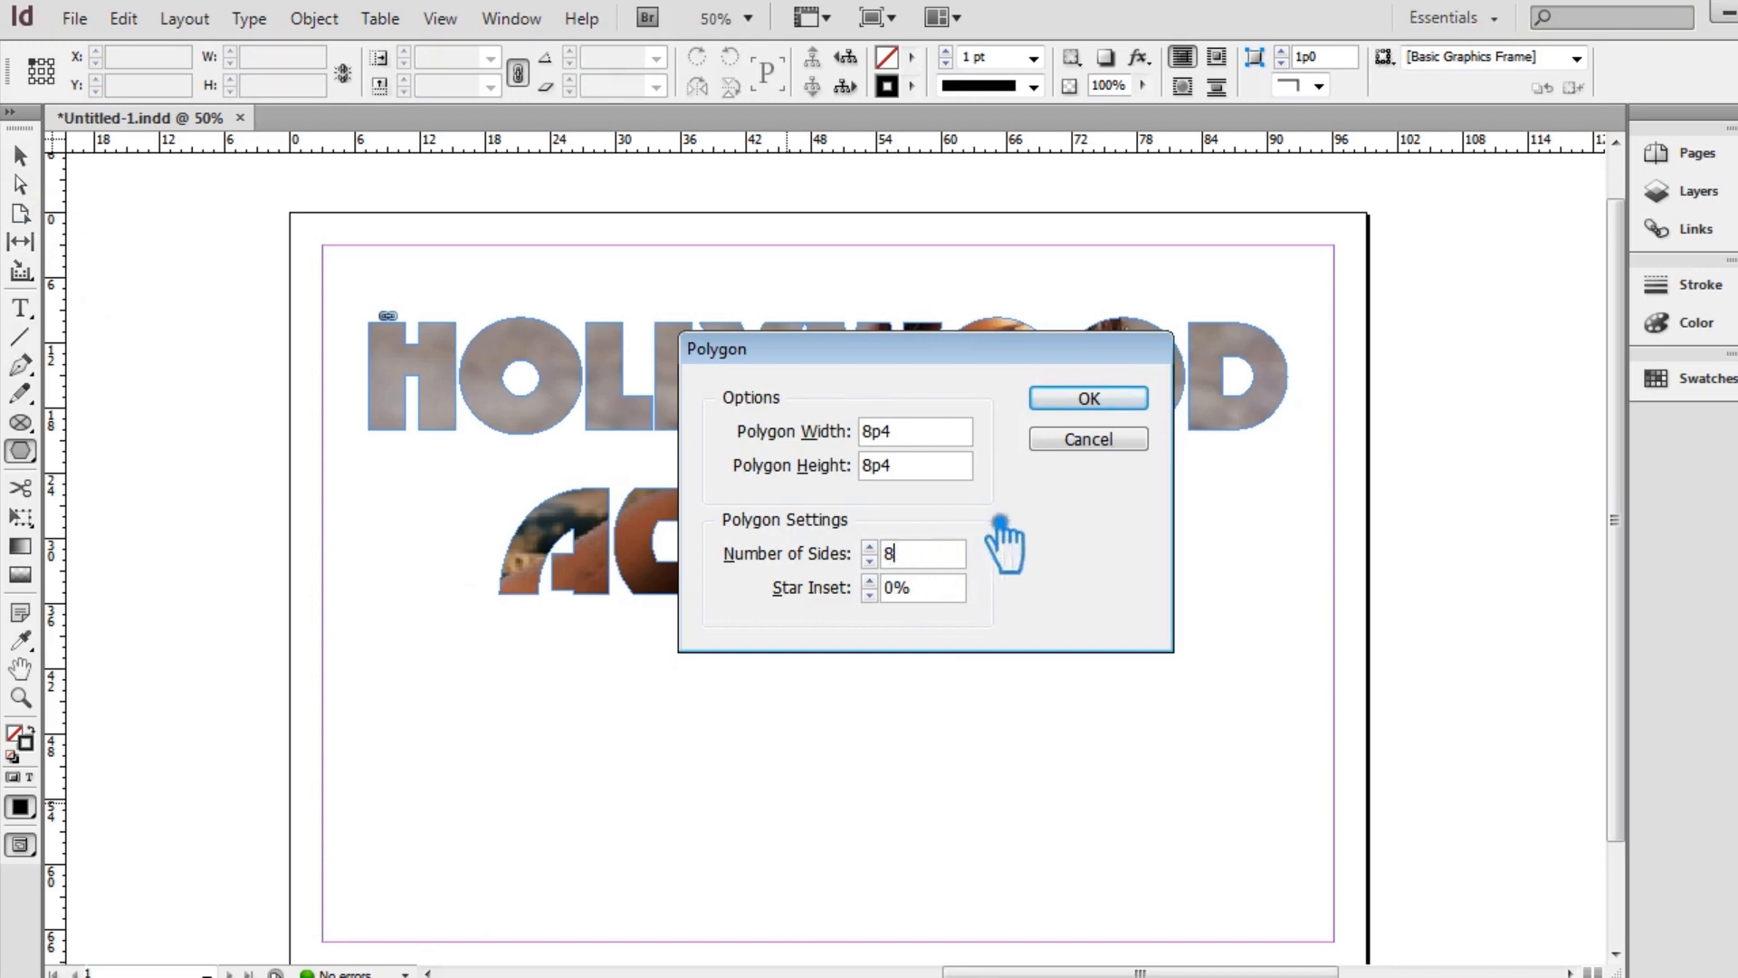
pyautogui.click(1086, 399)
# - Enlarge the octagon to about 26p5 wide and 26p8 high and move it into the page's lower-left margin corner
pyautogui.click(36, 163)
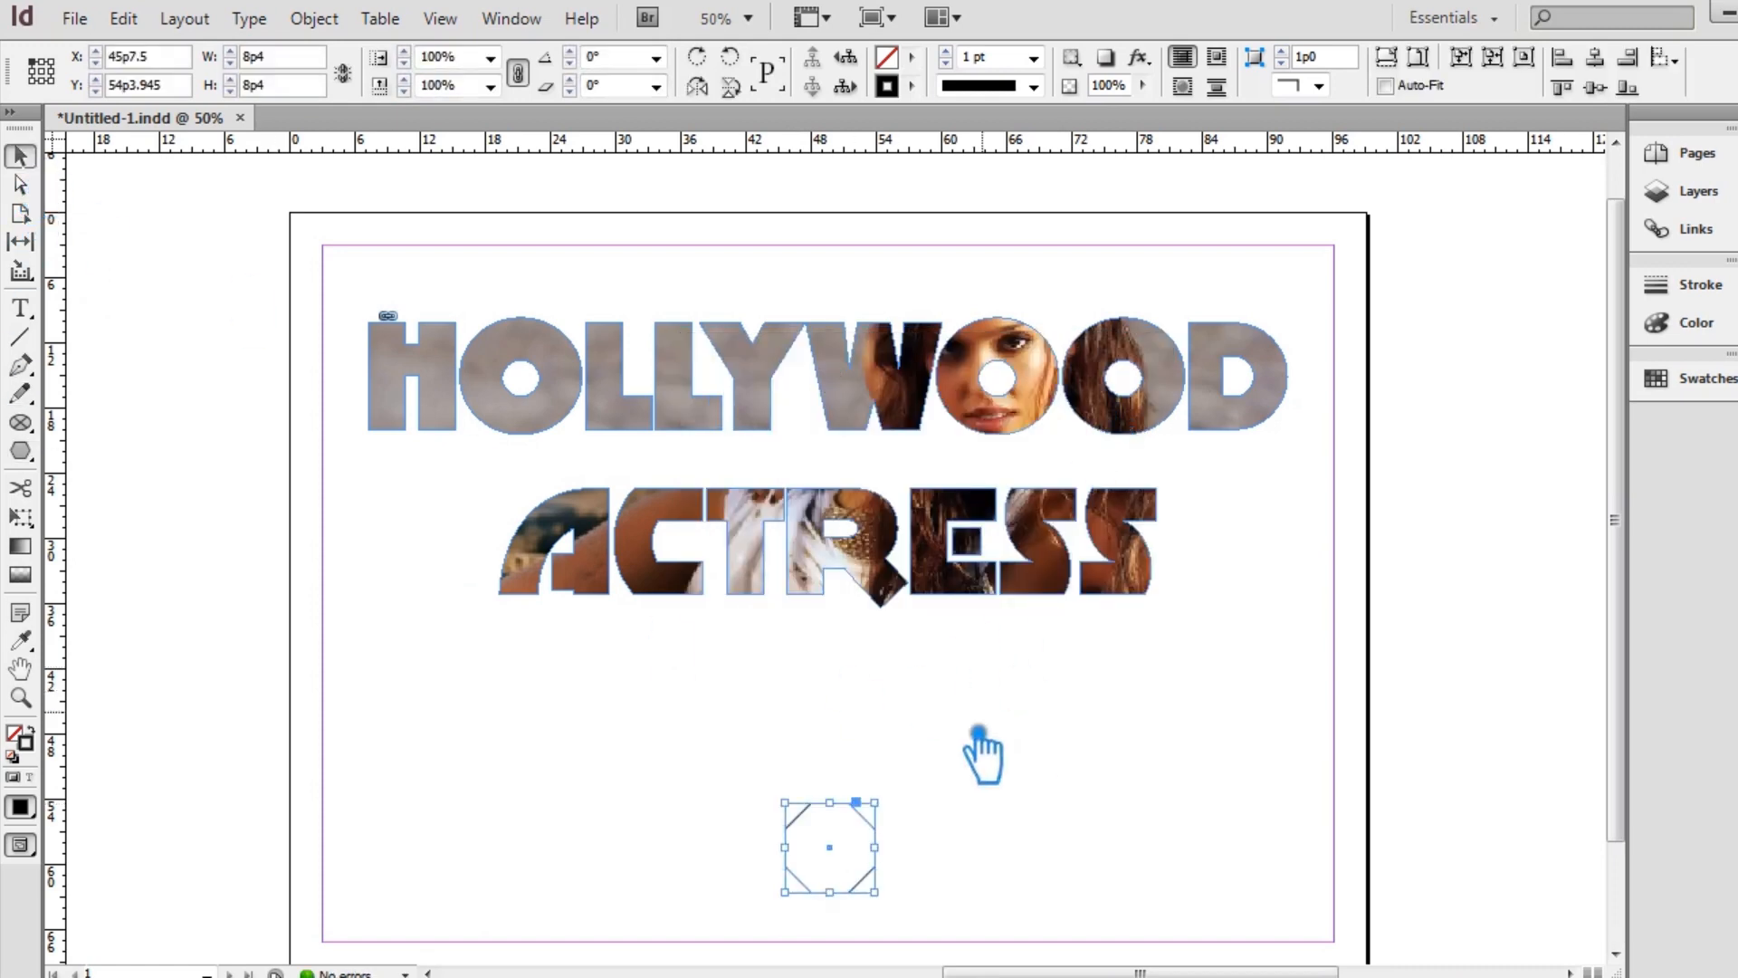
pyautogui.moveTo(901, 808); pyautogui.dragTo(974, 801)
pyautogui.moveTo(834, 846); pyautogui.dragTo(489, 805)
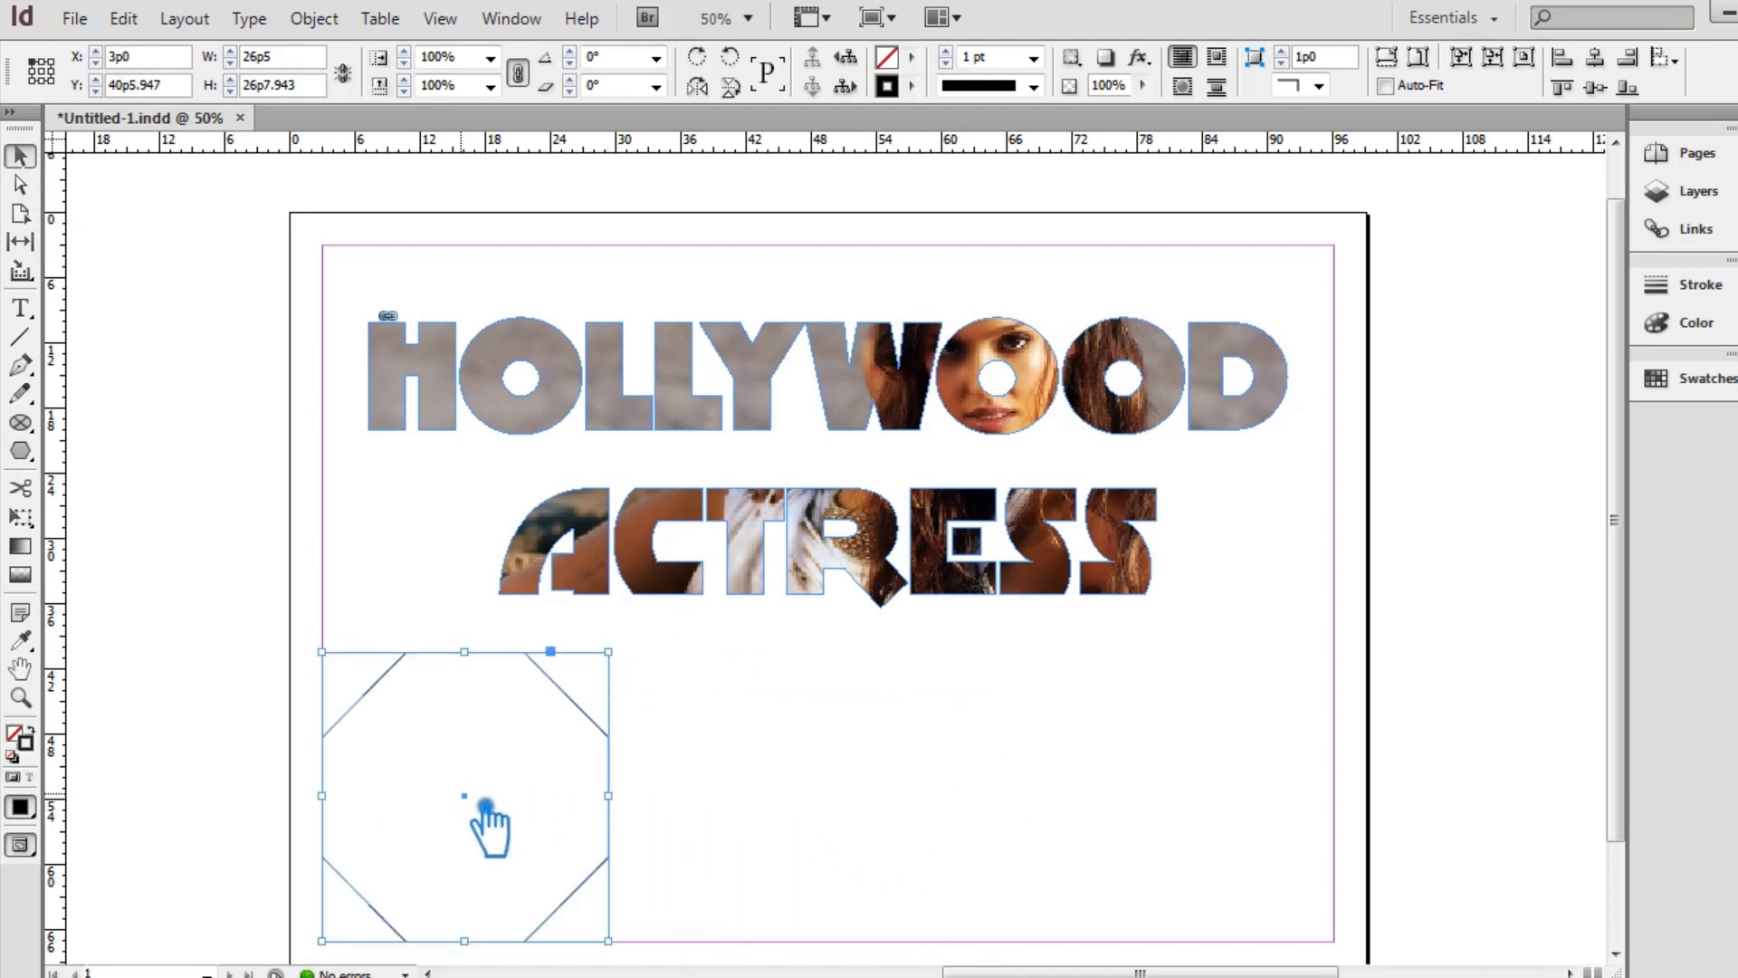
# - Place the picture whose name starts with "Youngest-Hollyw" from the desktop's Pics folder into the selected octagon
pyautogui.rightClick(487, 805)
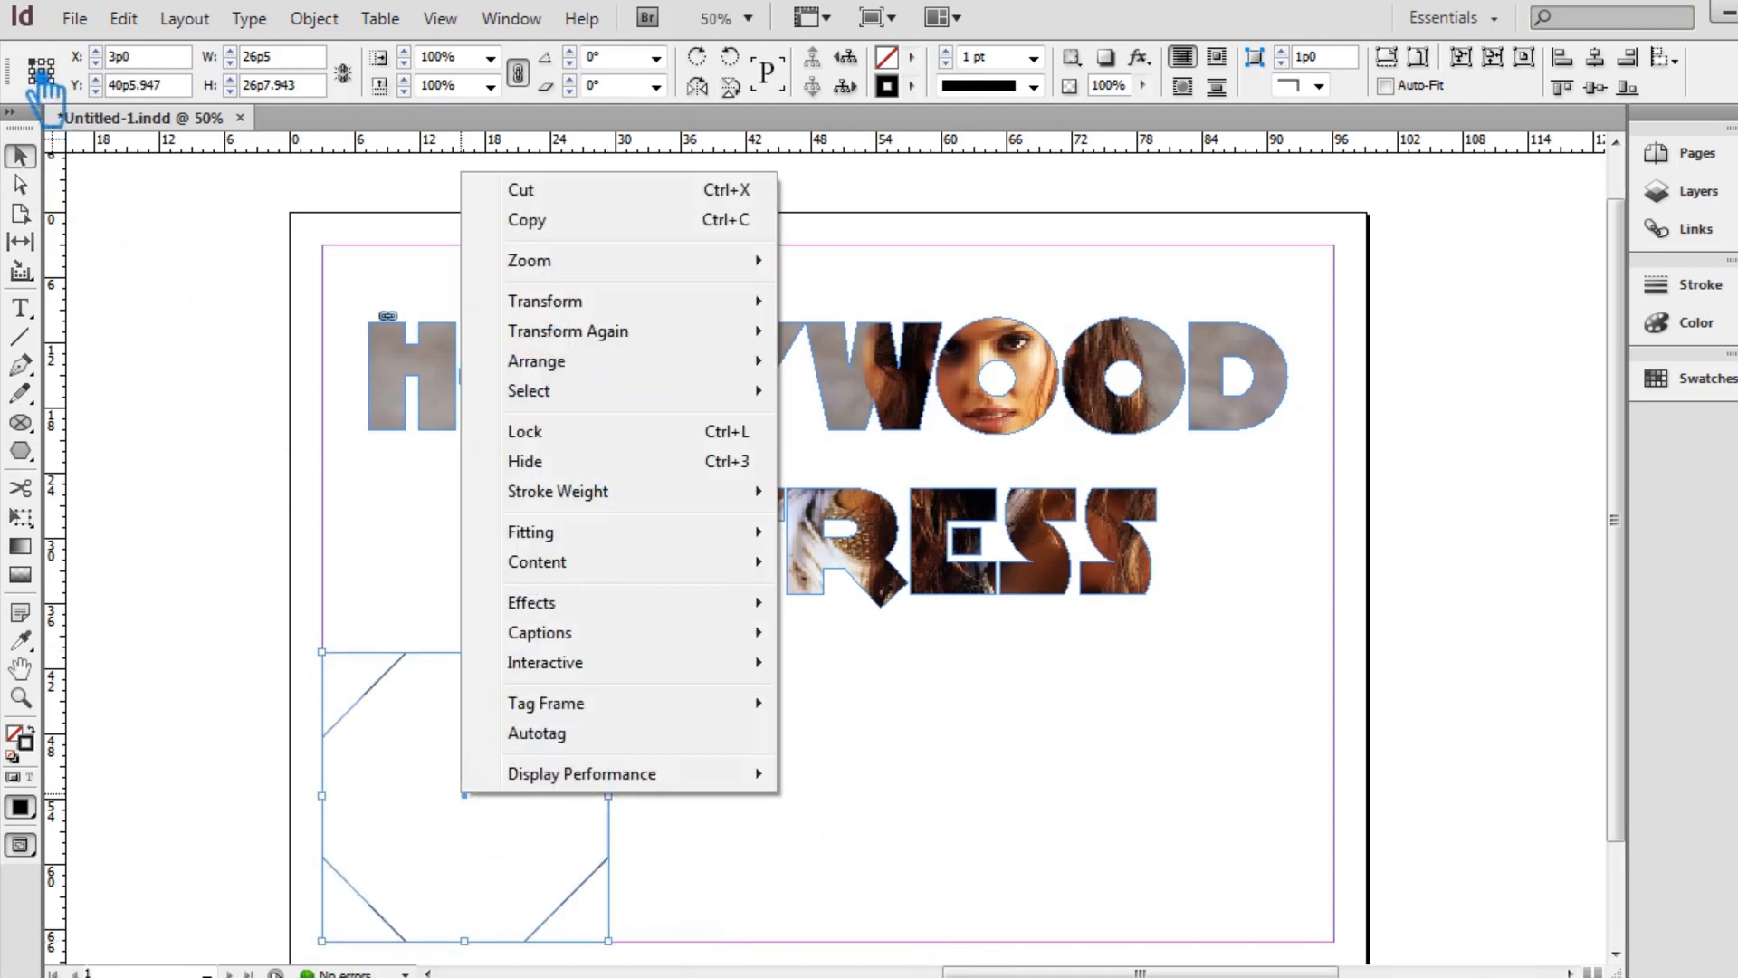
pyautogui.click(136, 20)
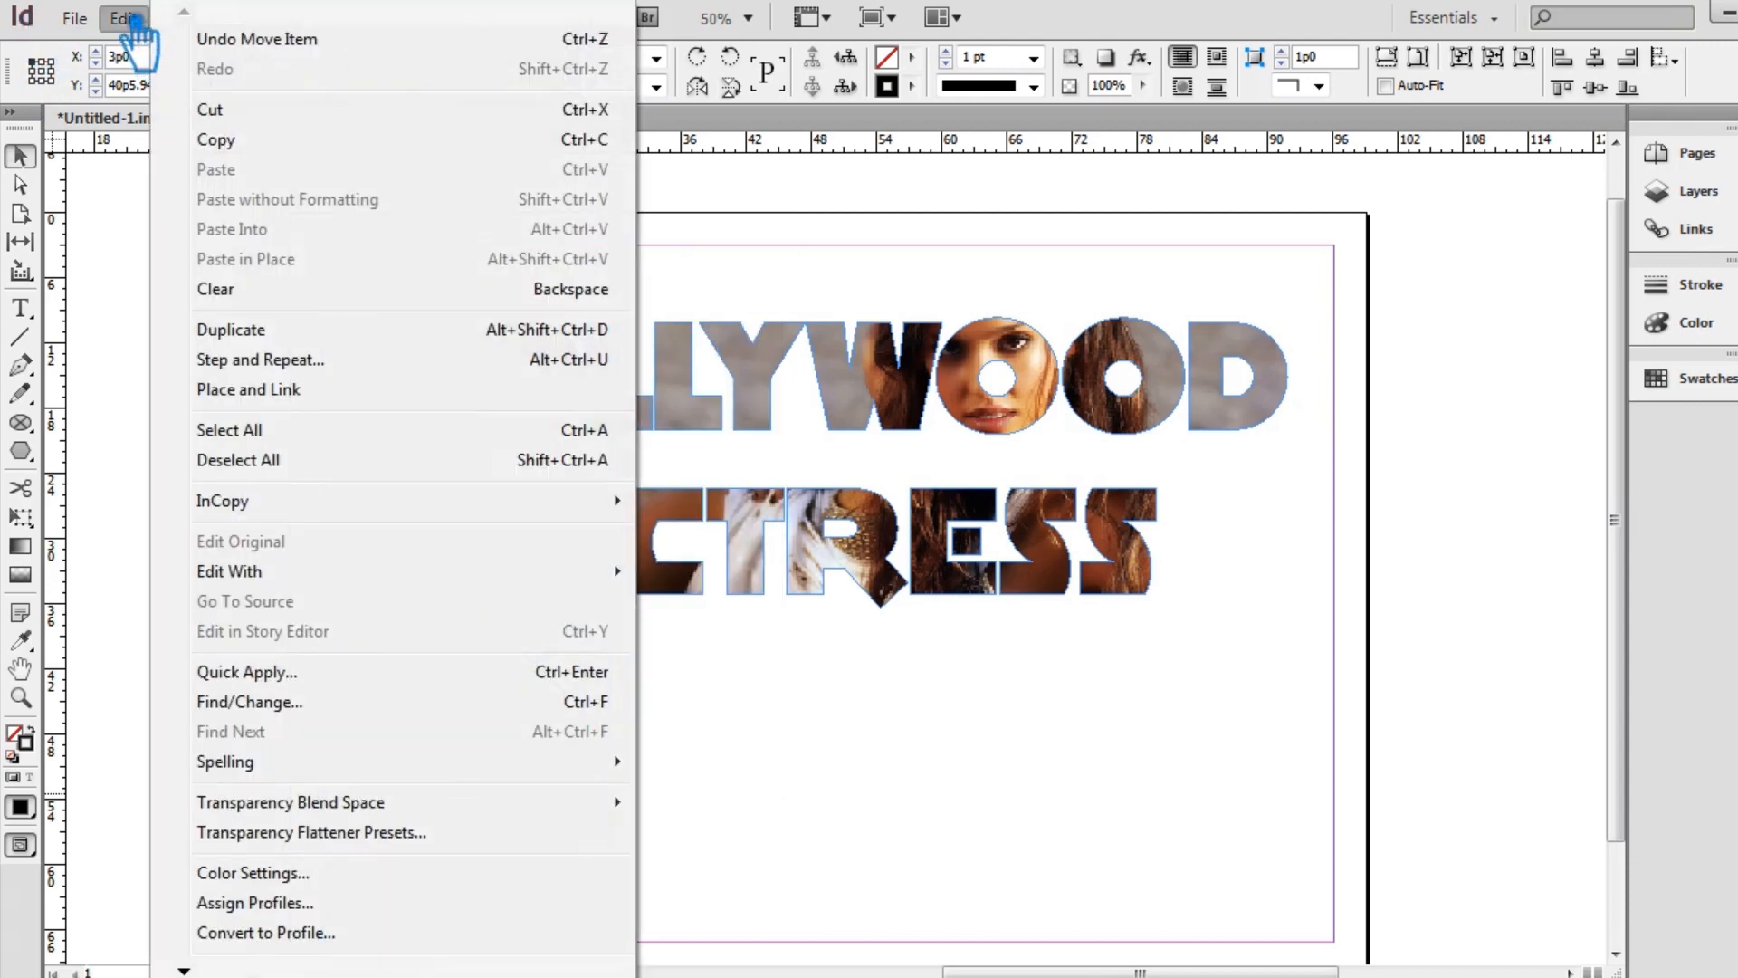
pyautogui.moveTo(77, 20)
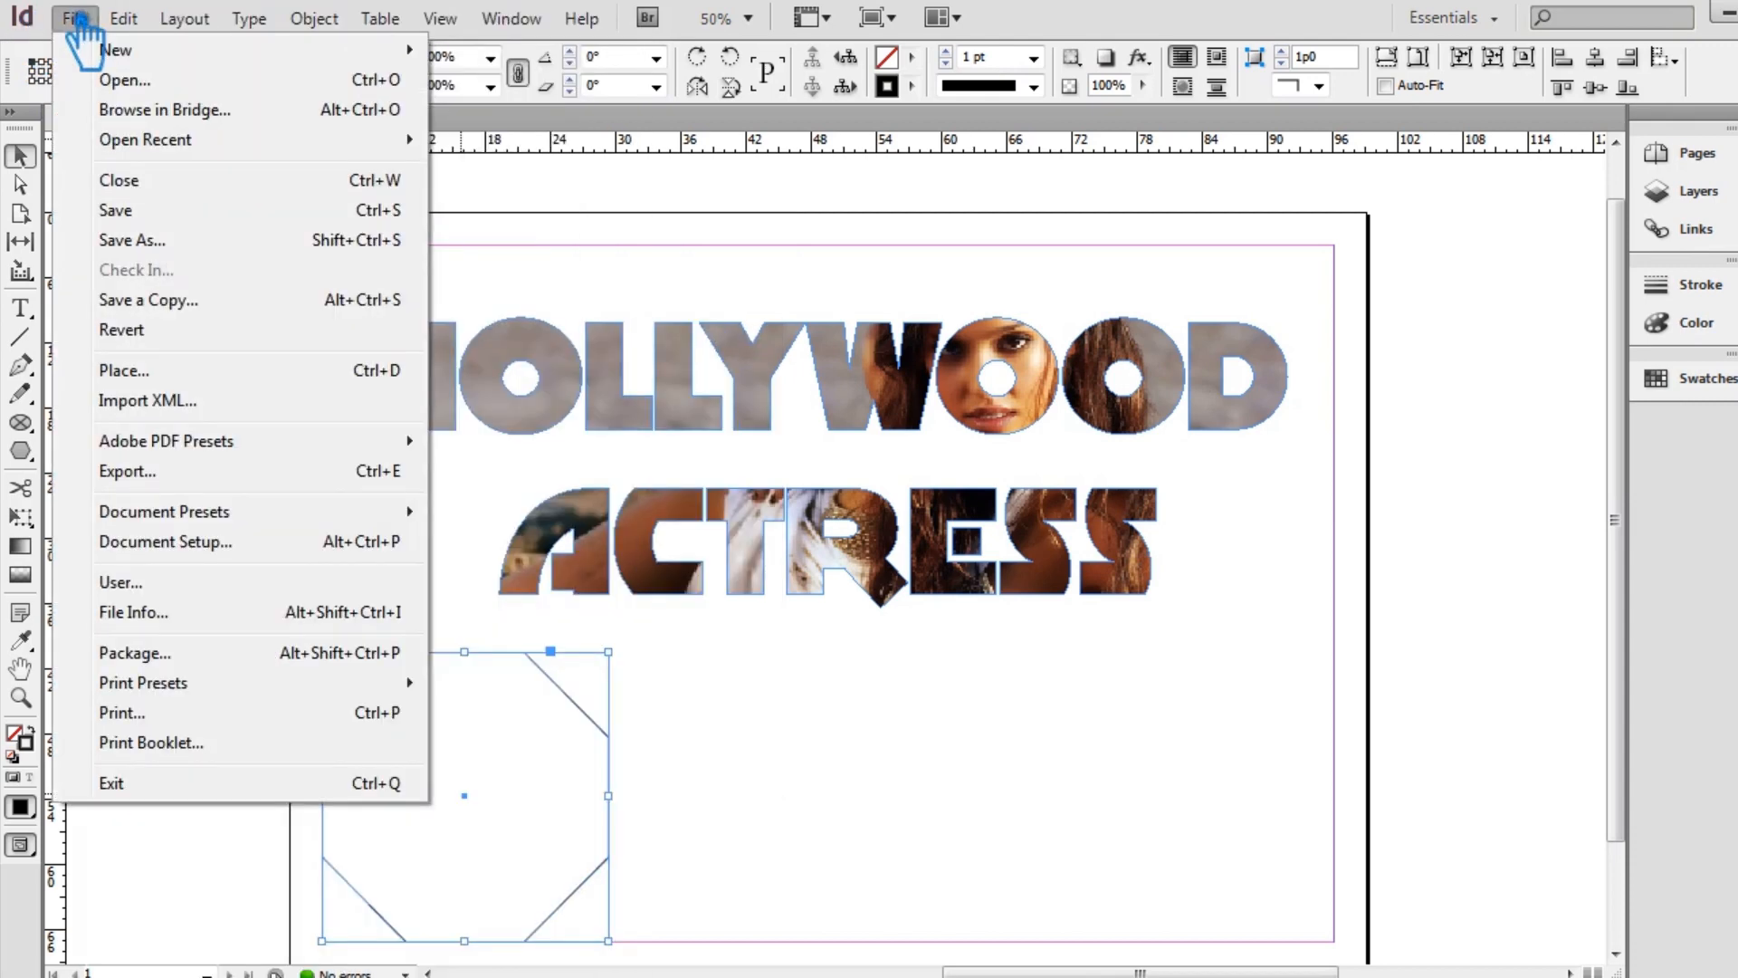
pyautogui.click(104, 371)
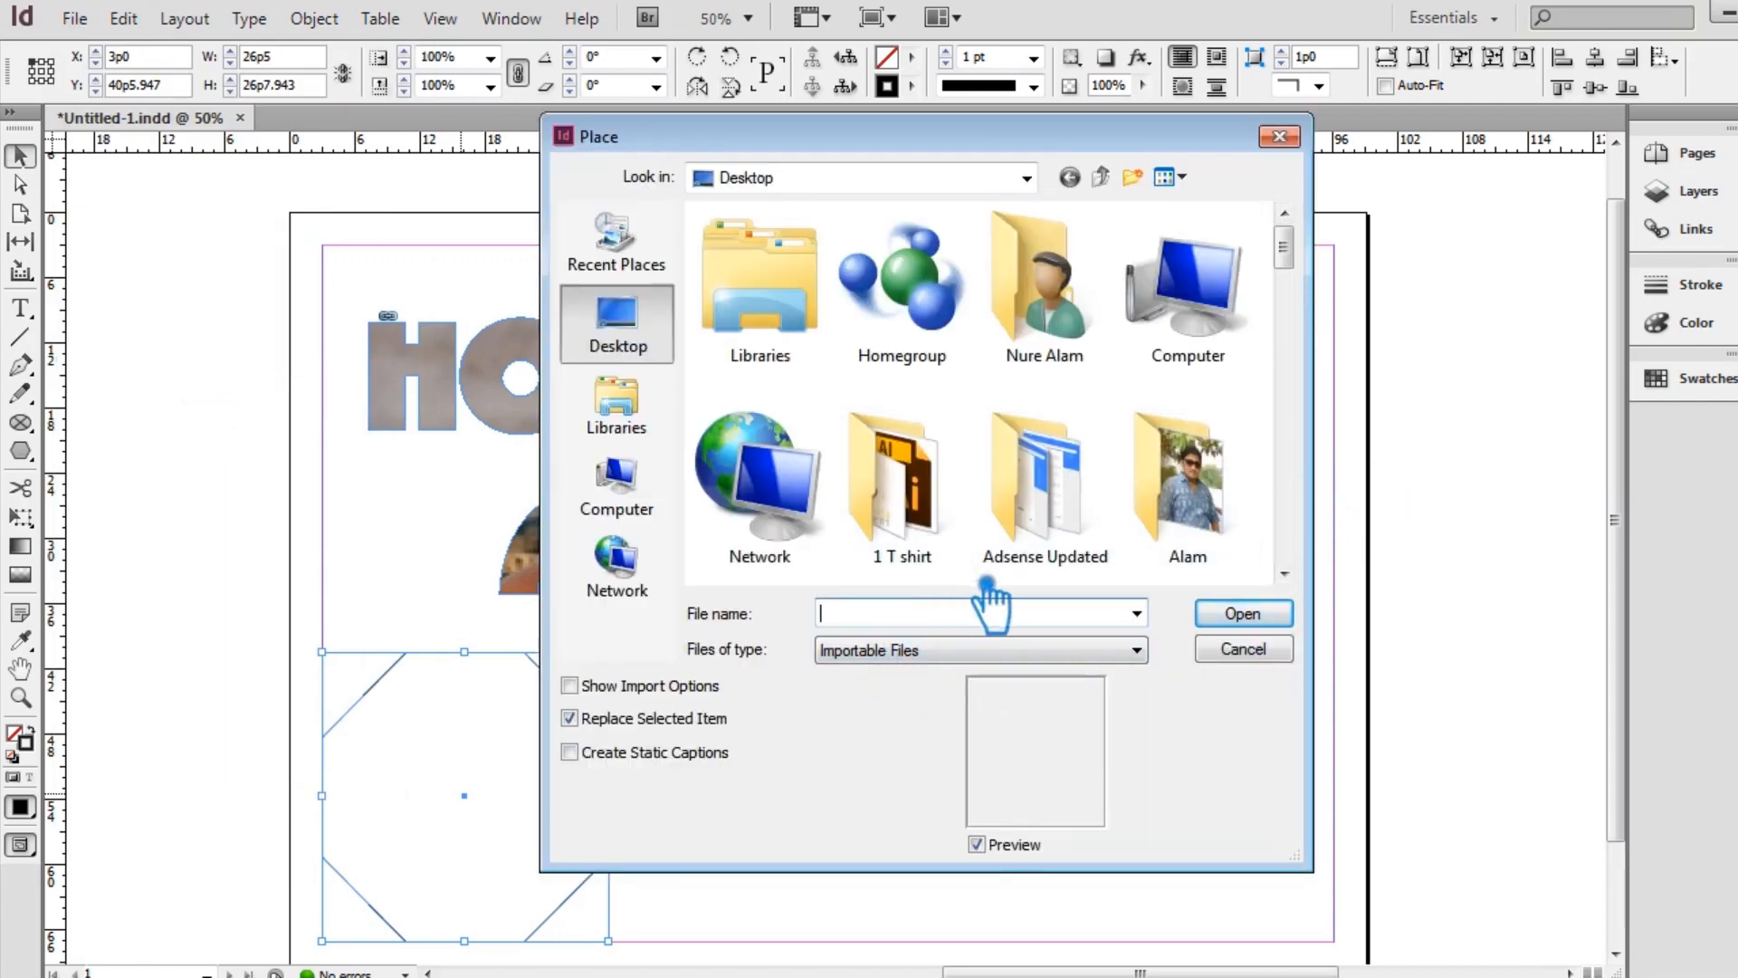
pyautogui.scroll(-5, 988, 543)
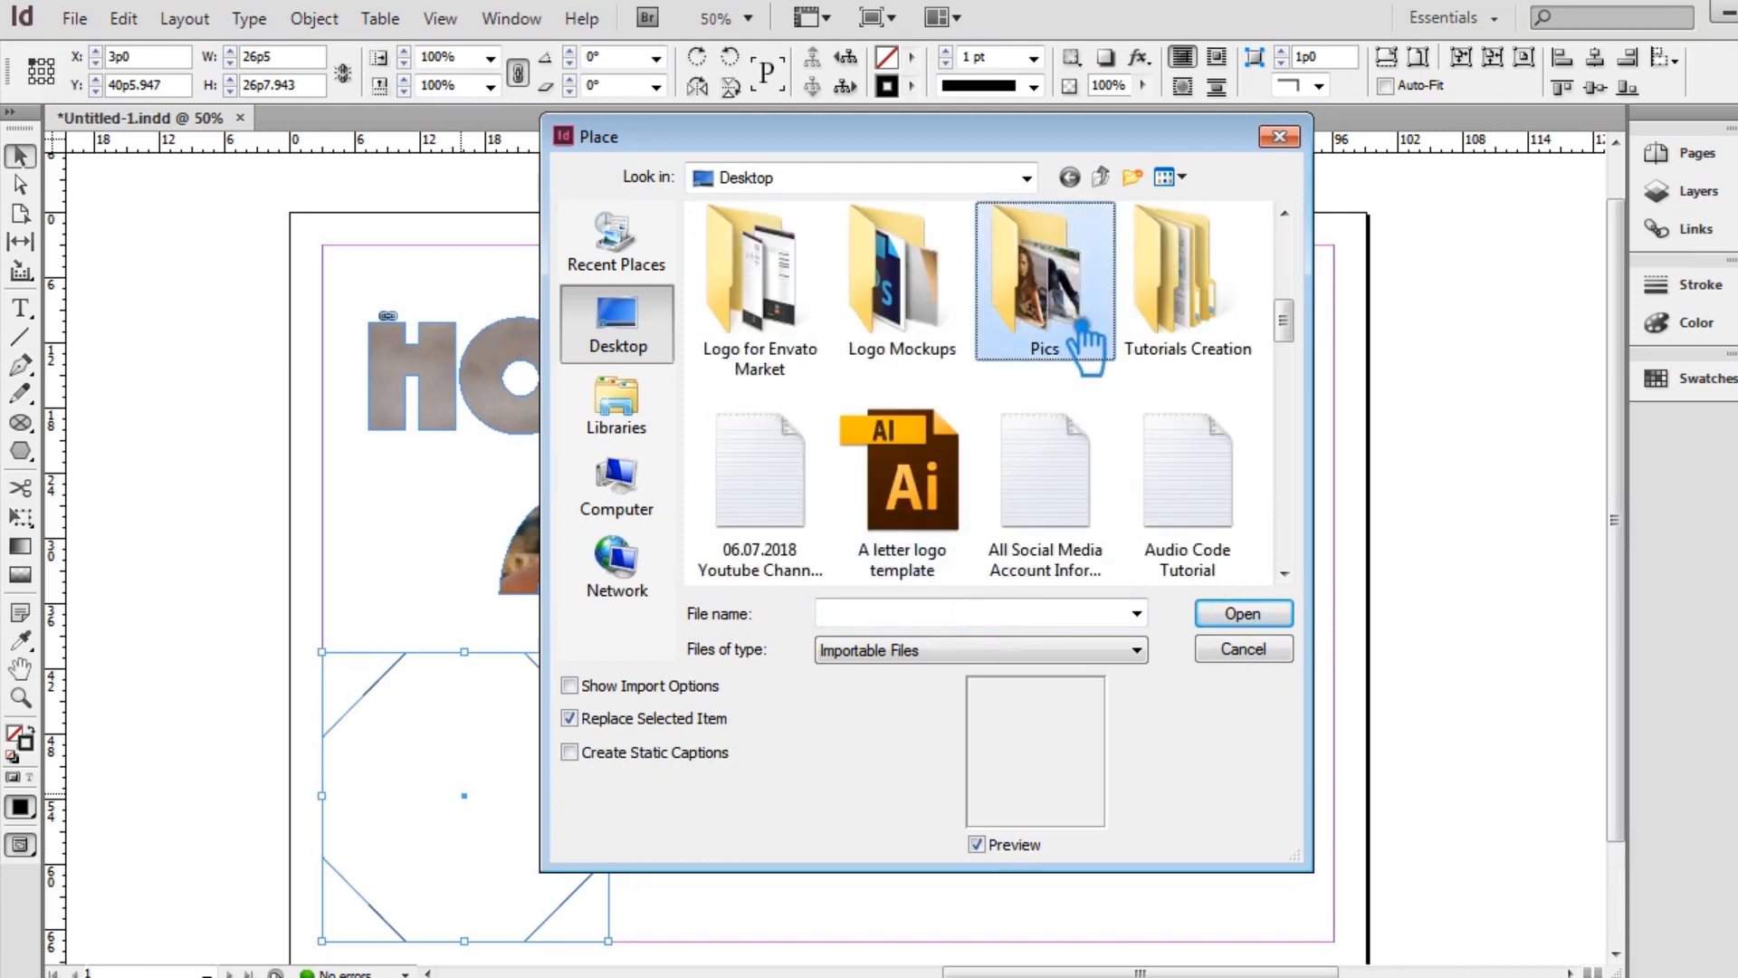
pyautogui.doubleClick(1086, 239)
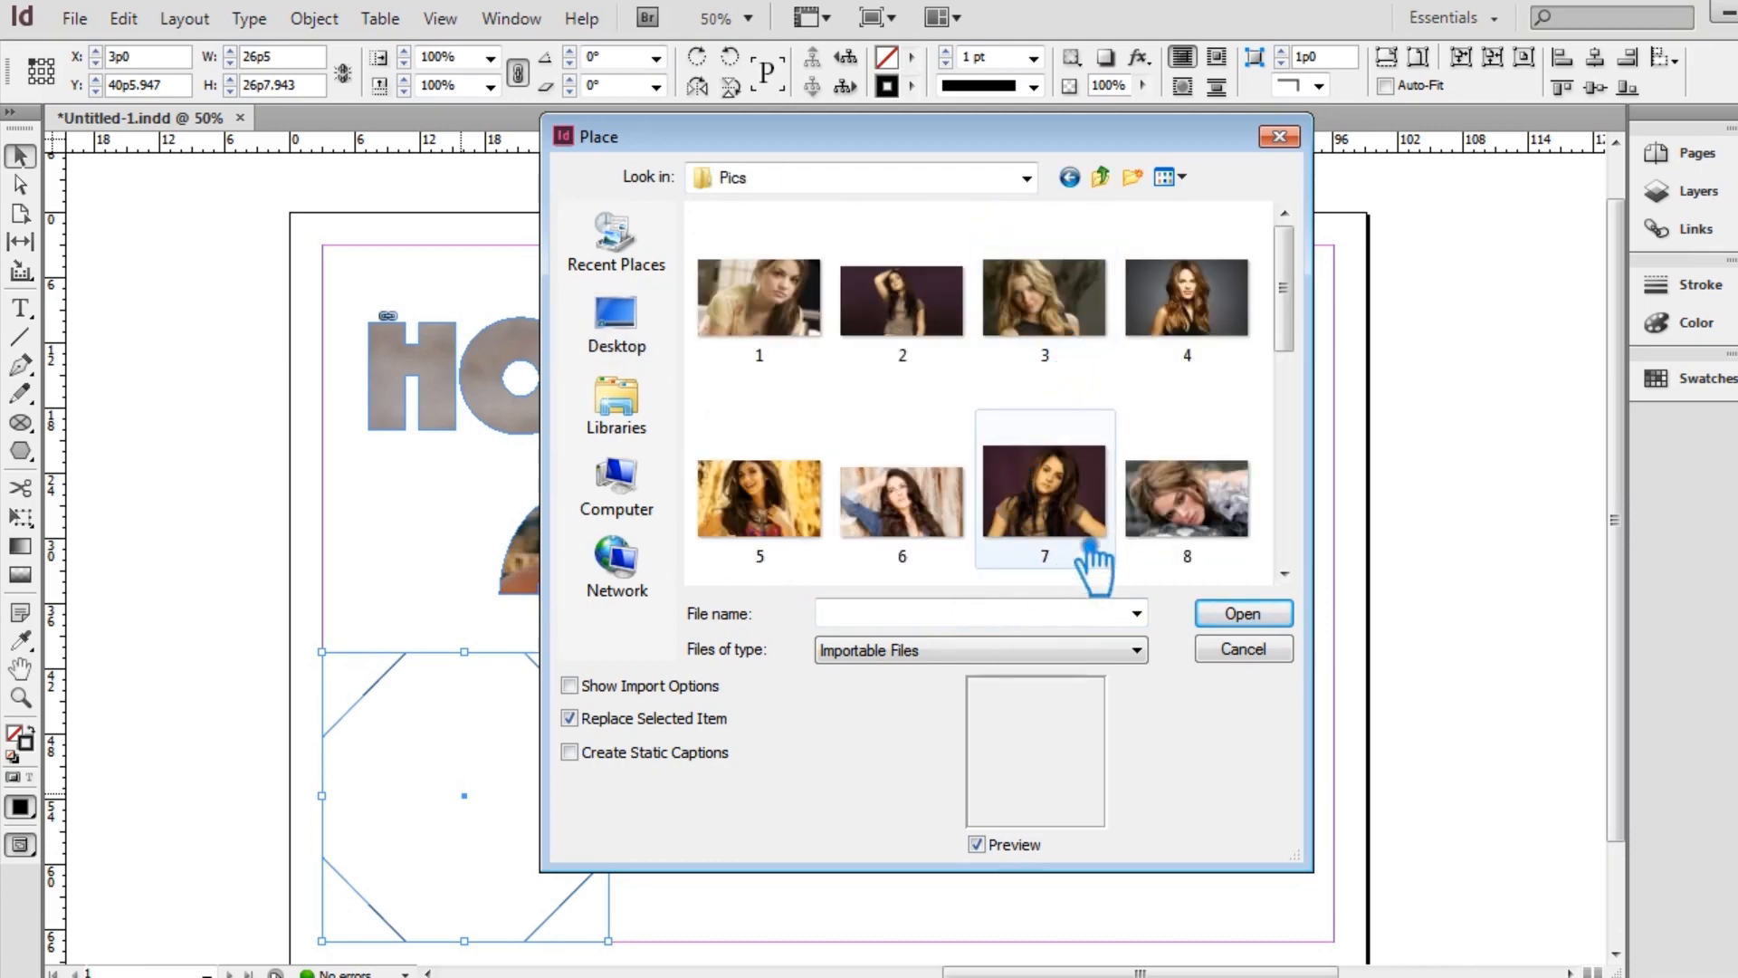
pyautogui.scroll(-4, 1020, 504)
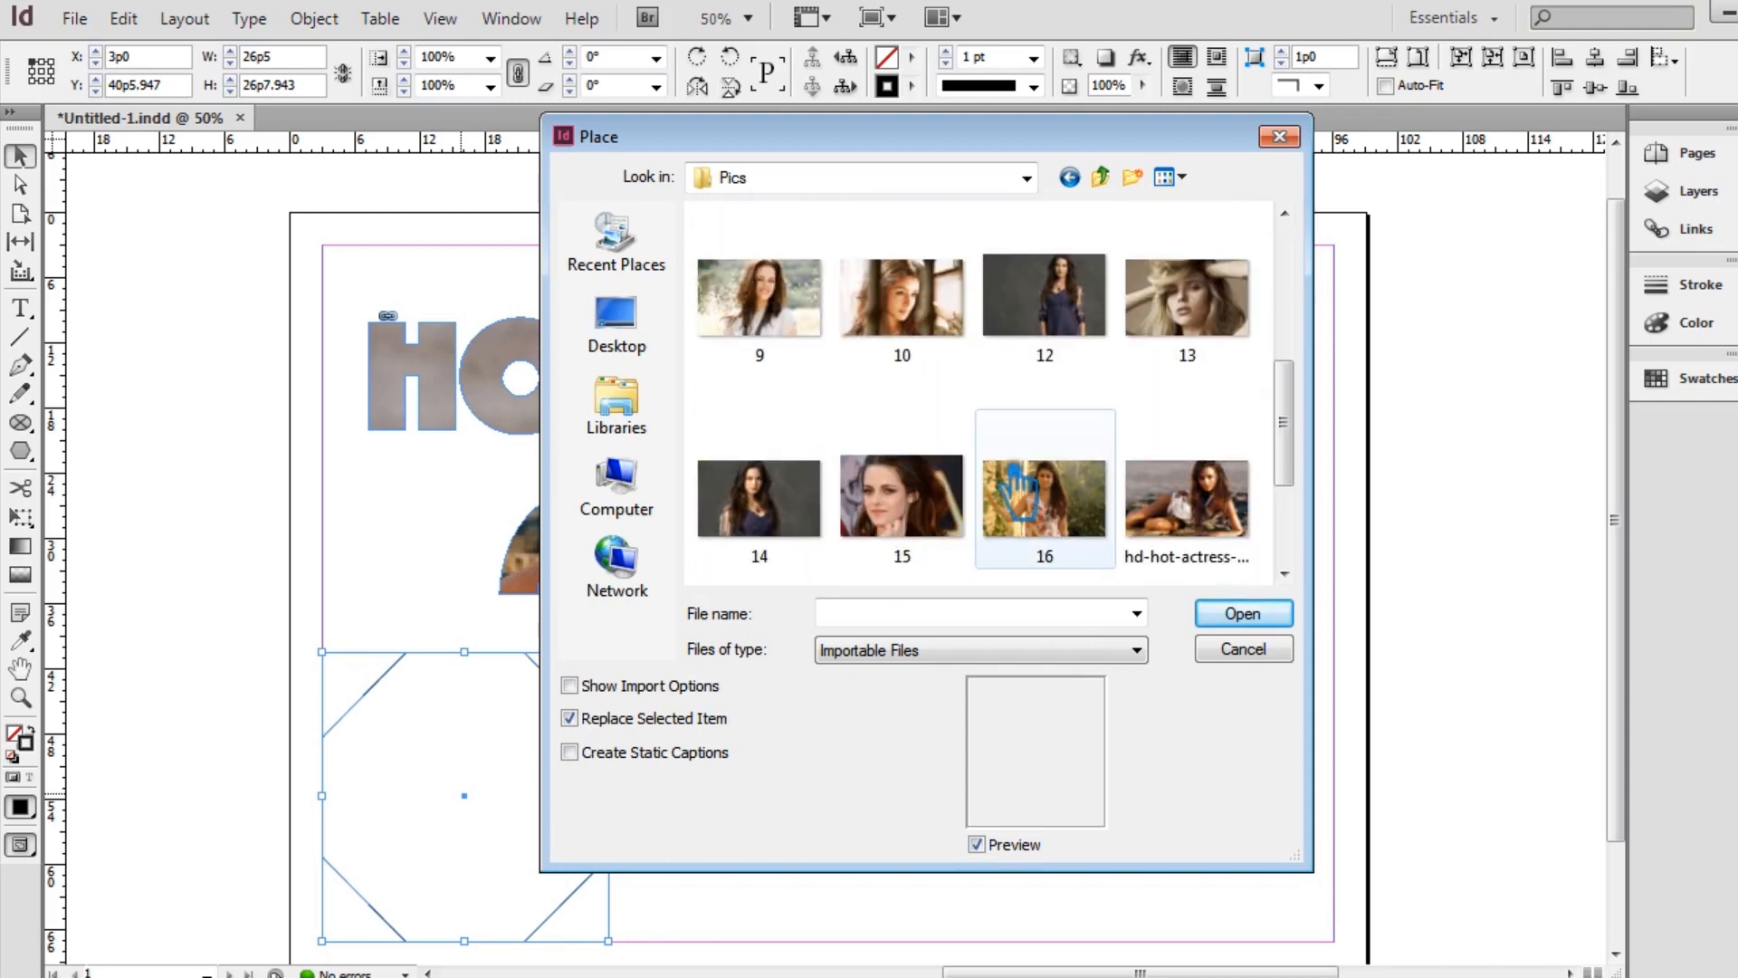
pyautogui.scroll(-1, 1013, 487)
pyautogui.scroll(-2, 1041, 461)
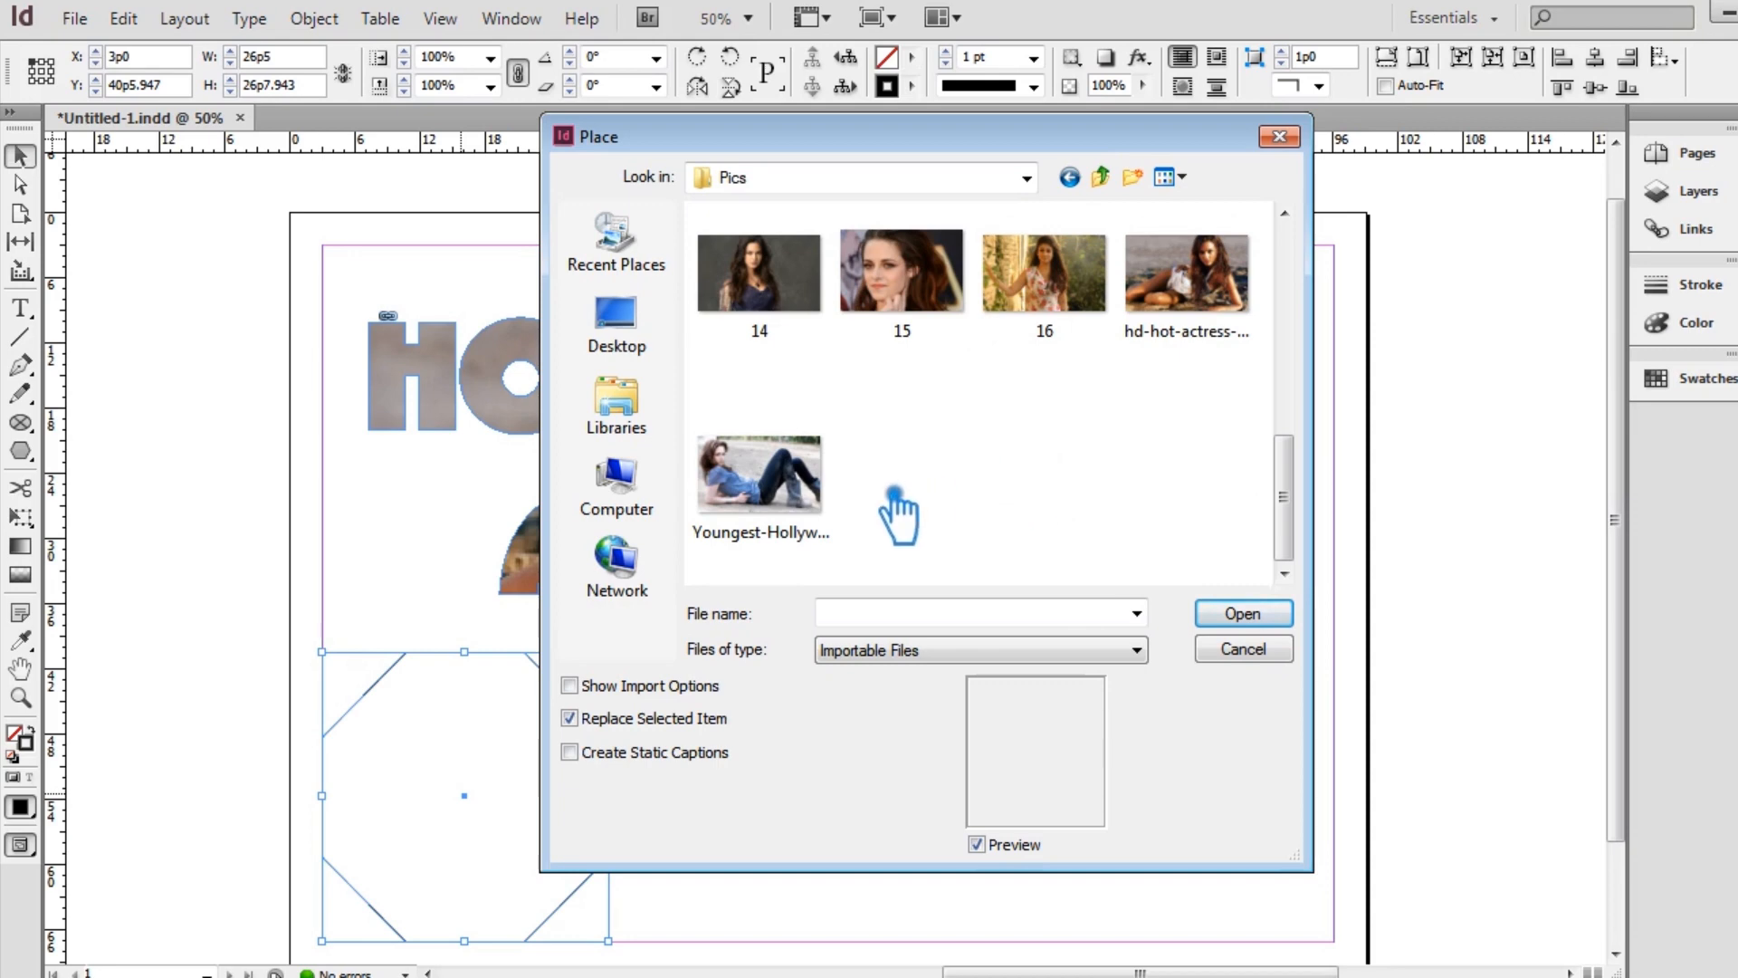
pyautogui.click(819, 507)
pyautogui.click(1242, 615)
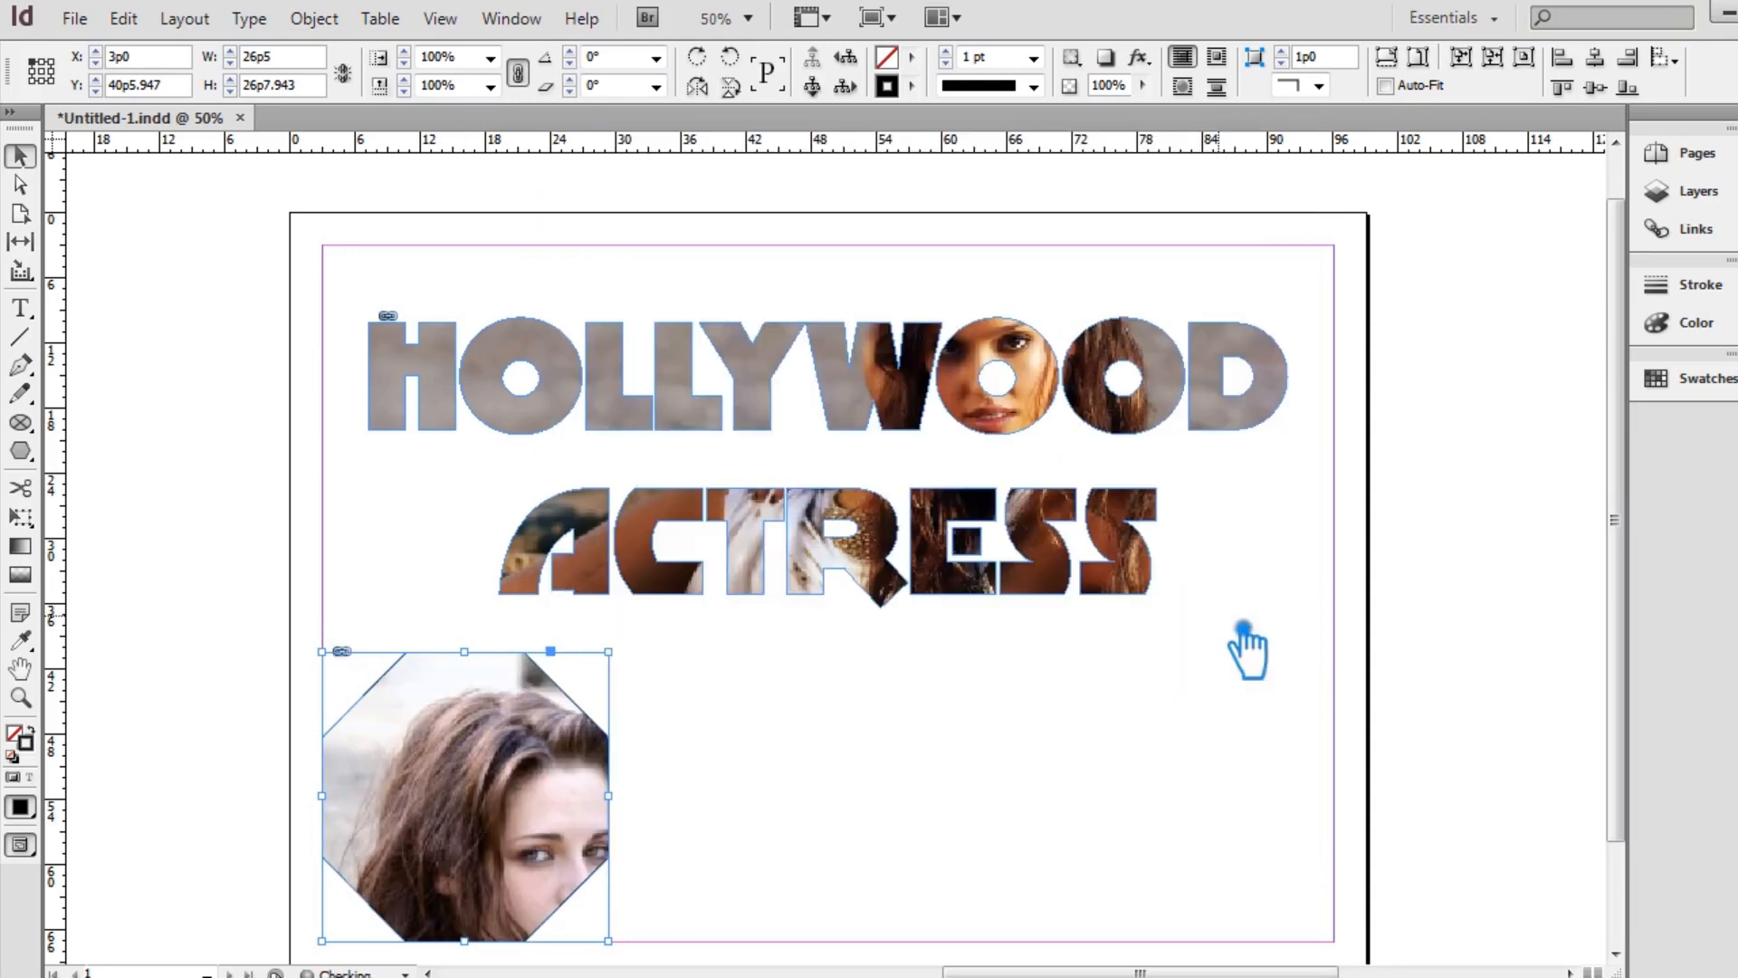
# - Scale the picture inside the octagon down proportionally to about 35.5%, roughly 42p7 wide and 26p7 high
pyautogui.hotkey('ctrl', '-')
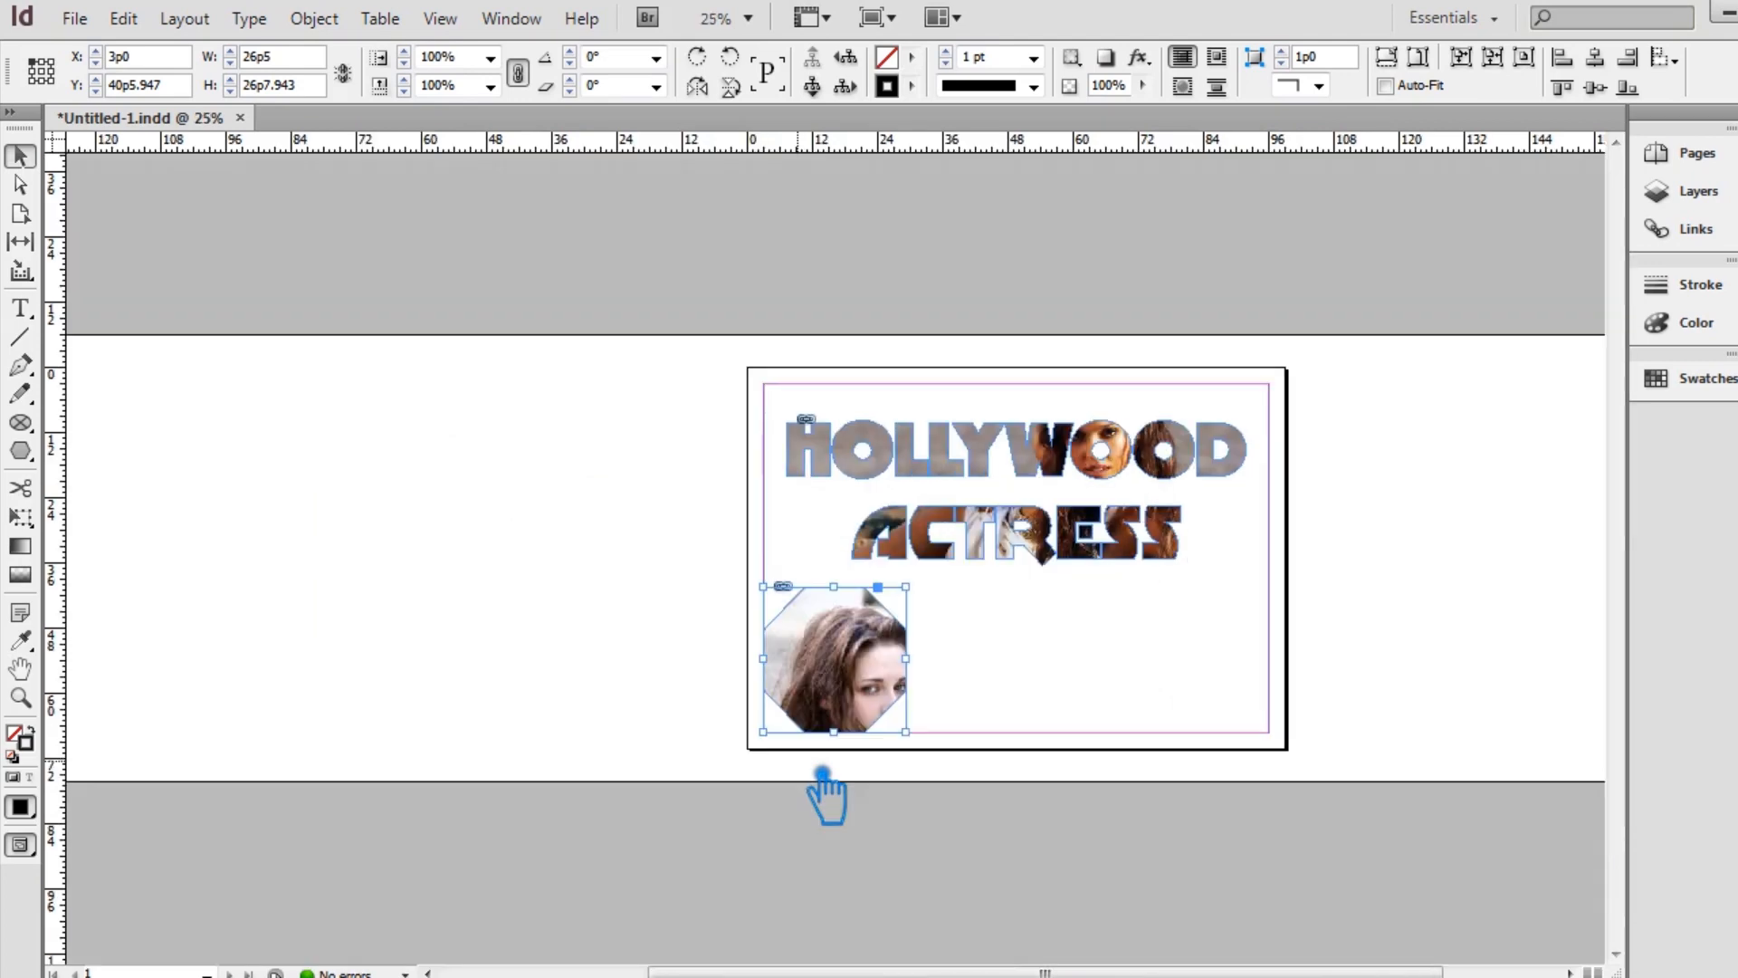
pyautogui.hotkey('ctrl', '=')
pyautogui.hscroll(4, 631, 712)
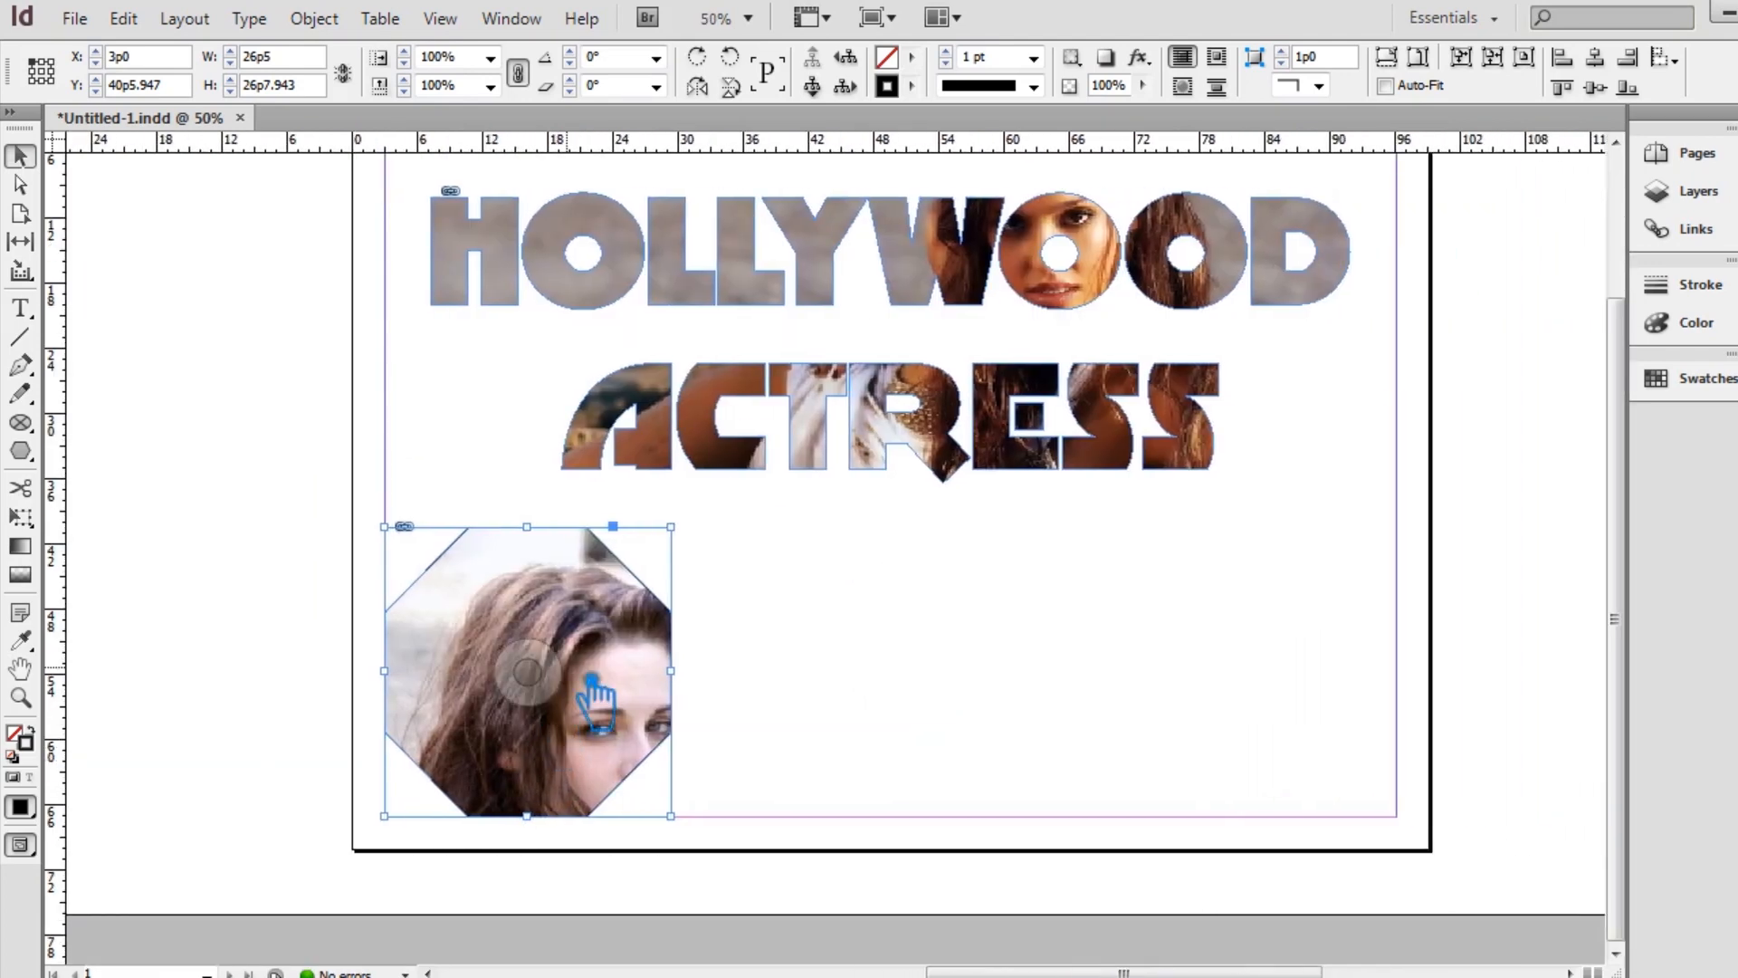
pyautogui.click(20, 184)
pyautogui.click(584, 702)
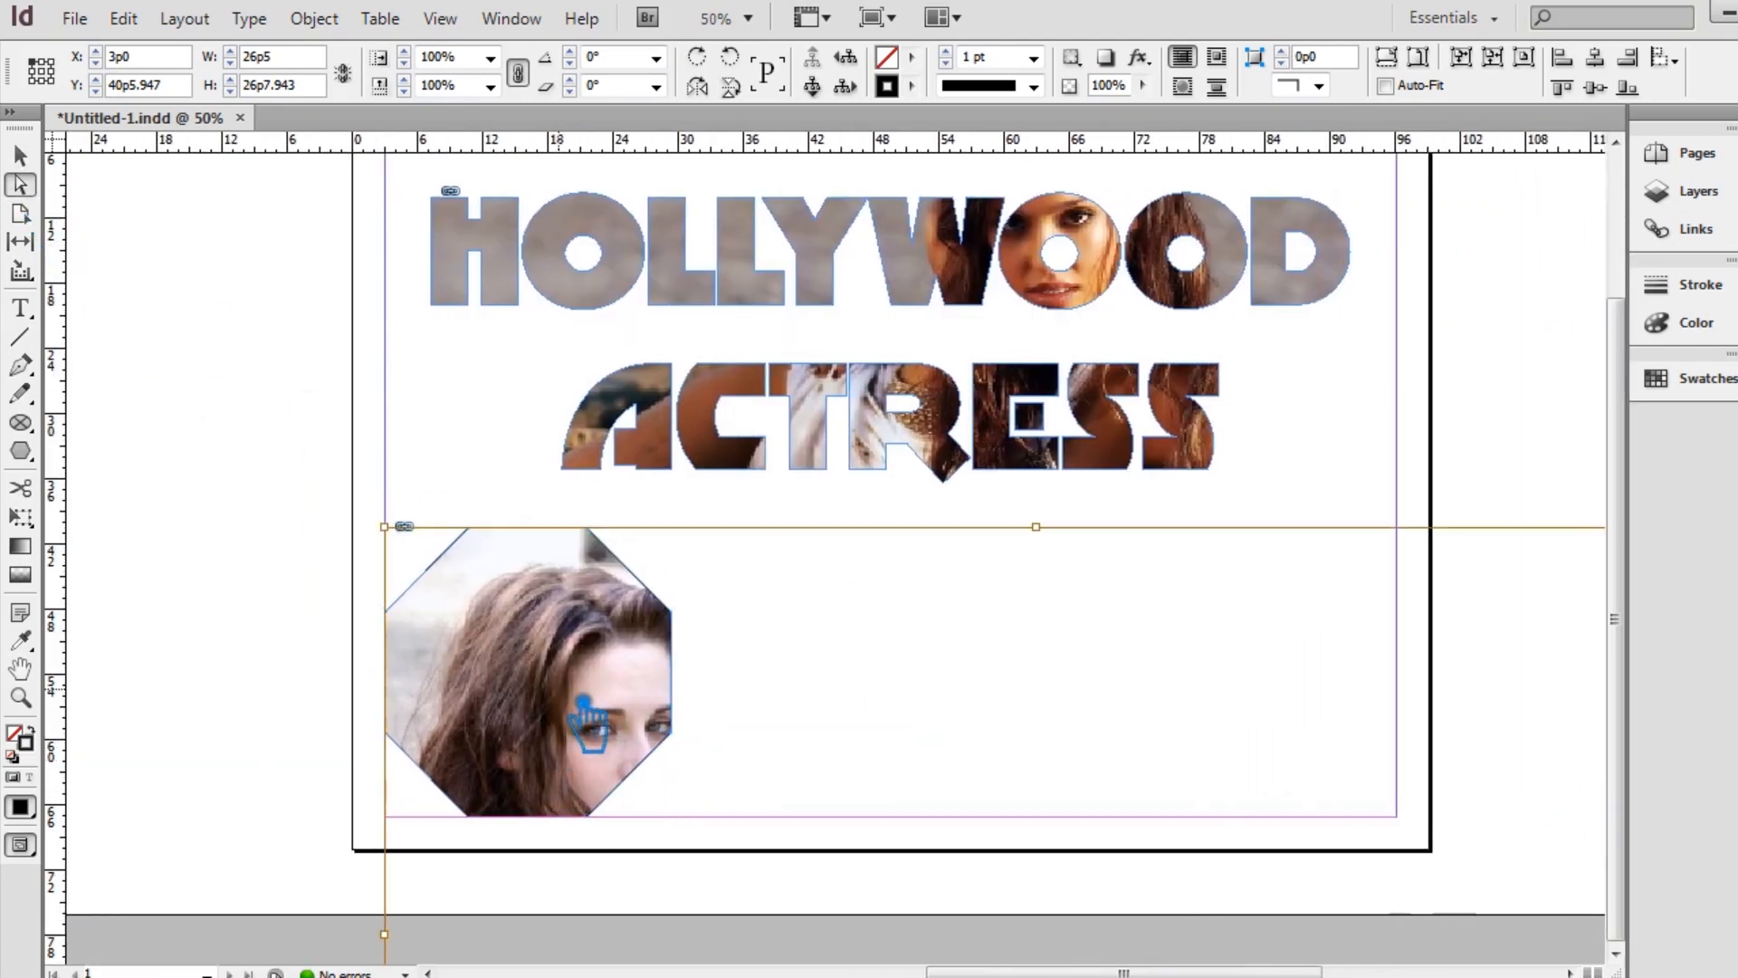
pyautogui.hotkey('ctrl', '-')
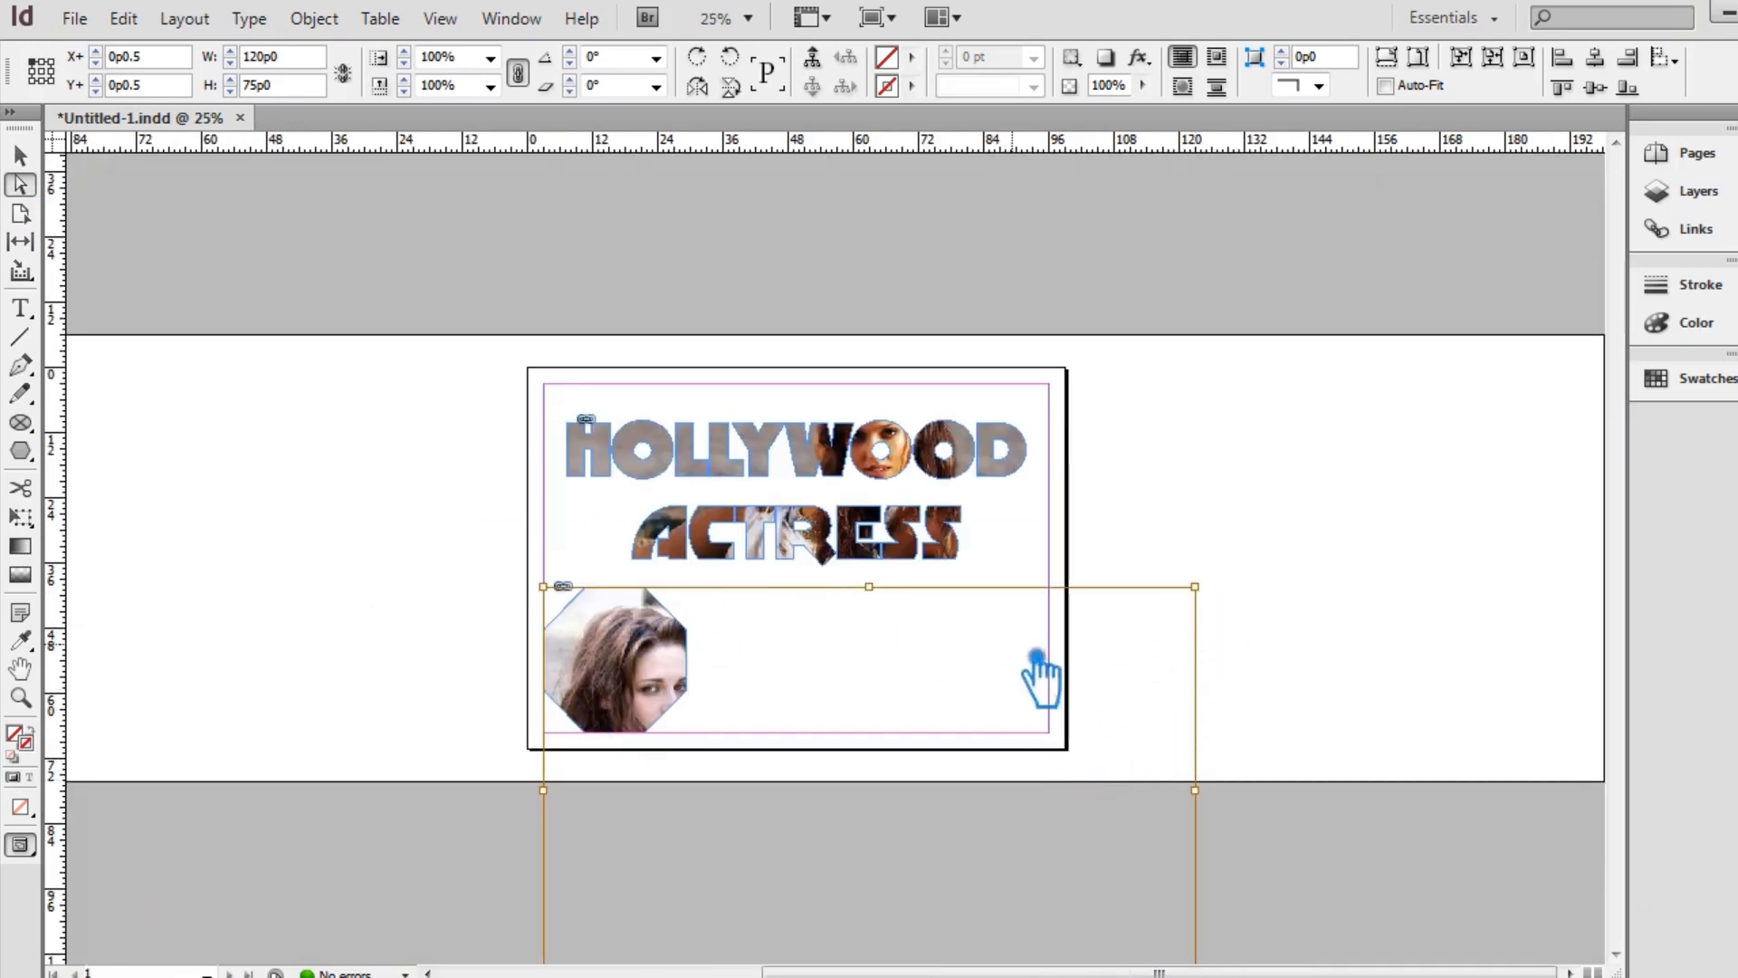
pyautogui.hotkey('ctrl', '-')
pyautogui.moveTo(1195, 792); pyautogui.dragTo(950, 688)
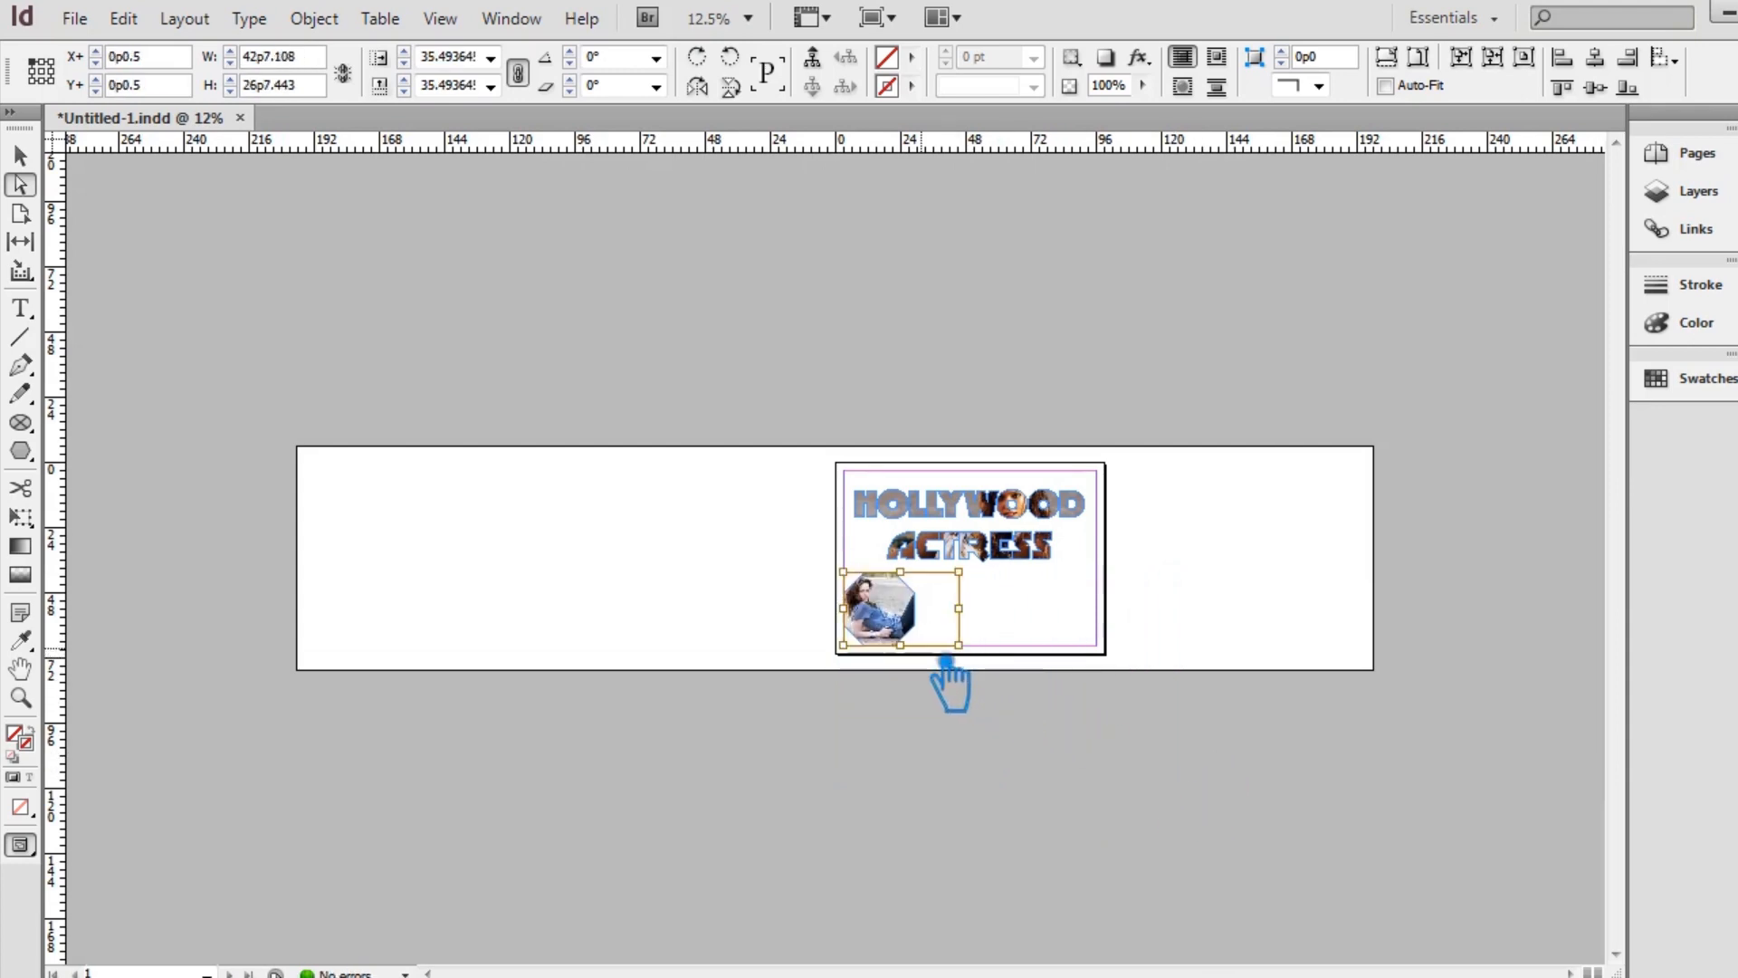
# - Add a horizontal ruler guide along the picture-filled octagon's top edge and deselect the picture
pyautogui.hotkey('ctrl', '=')
pyautogui.hotkey('ctrl', '=')
pyautogui.hotkey('ctrl', '=')
pyautogui.moveTo(1211, 500); pyautogui.dragTo(906, 589)
pyautogui.hotkey('ctrl', '-')
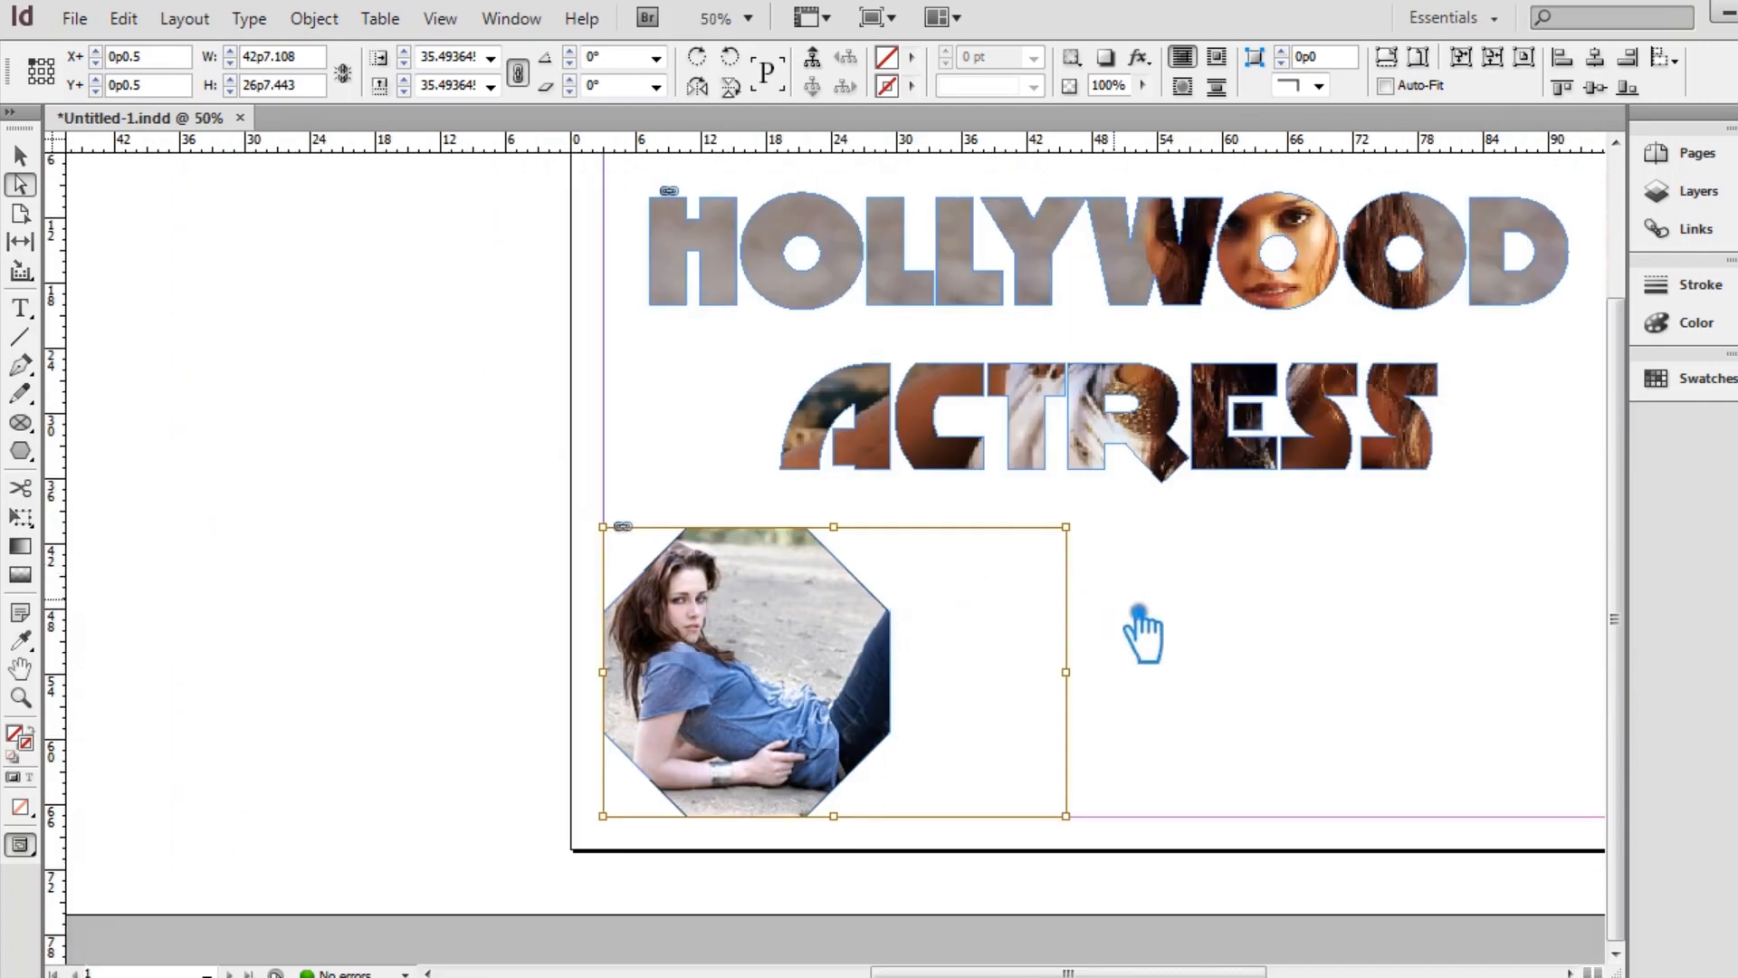
pyautogui.moveTo(1144, 628); pyautogui.dragTo(911, 601)
pyautogui.moveTo(279, 143); pyautogui.dragTo(394, 543)
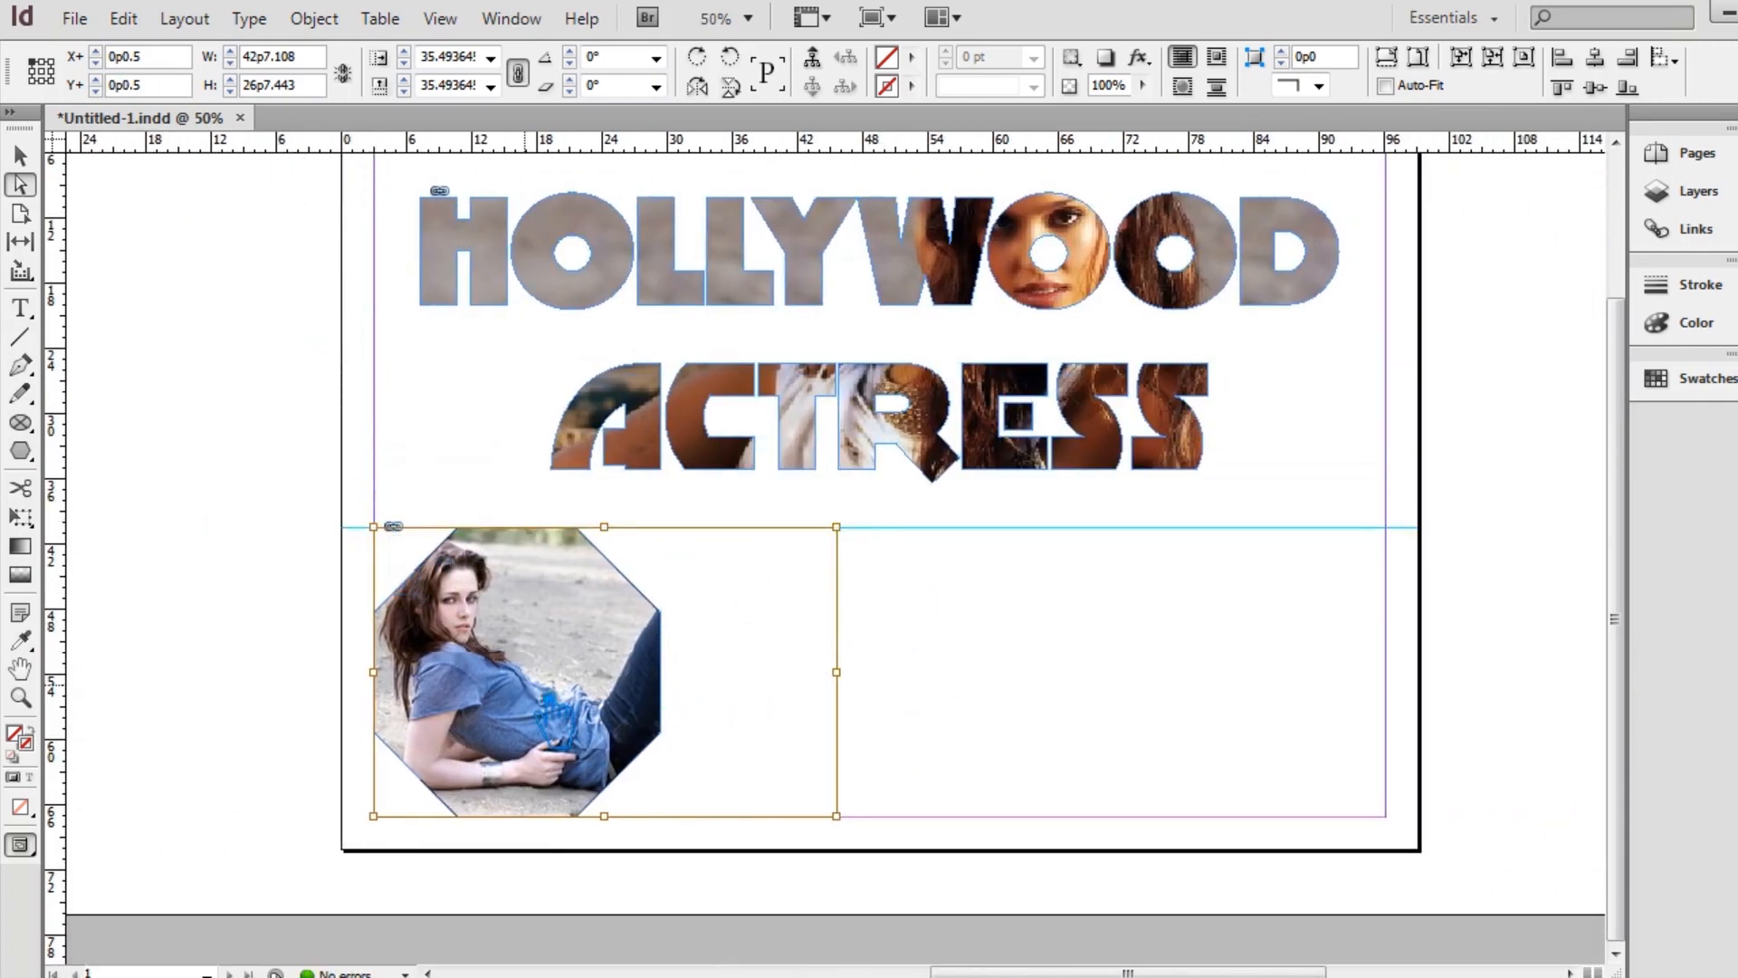
pyautogui.click(330, 453)
pyautogui.click(21, 156)
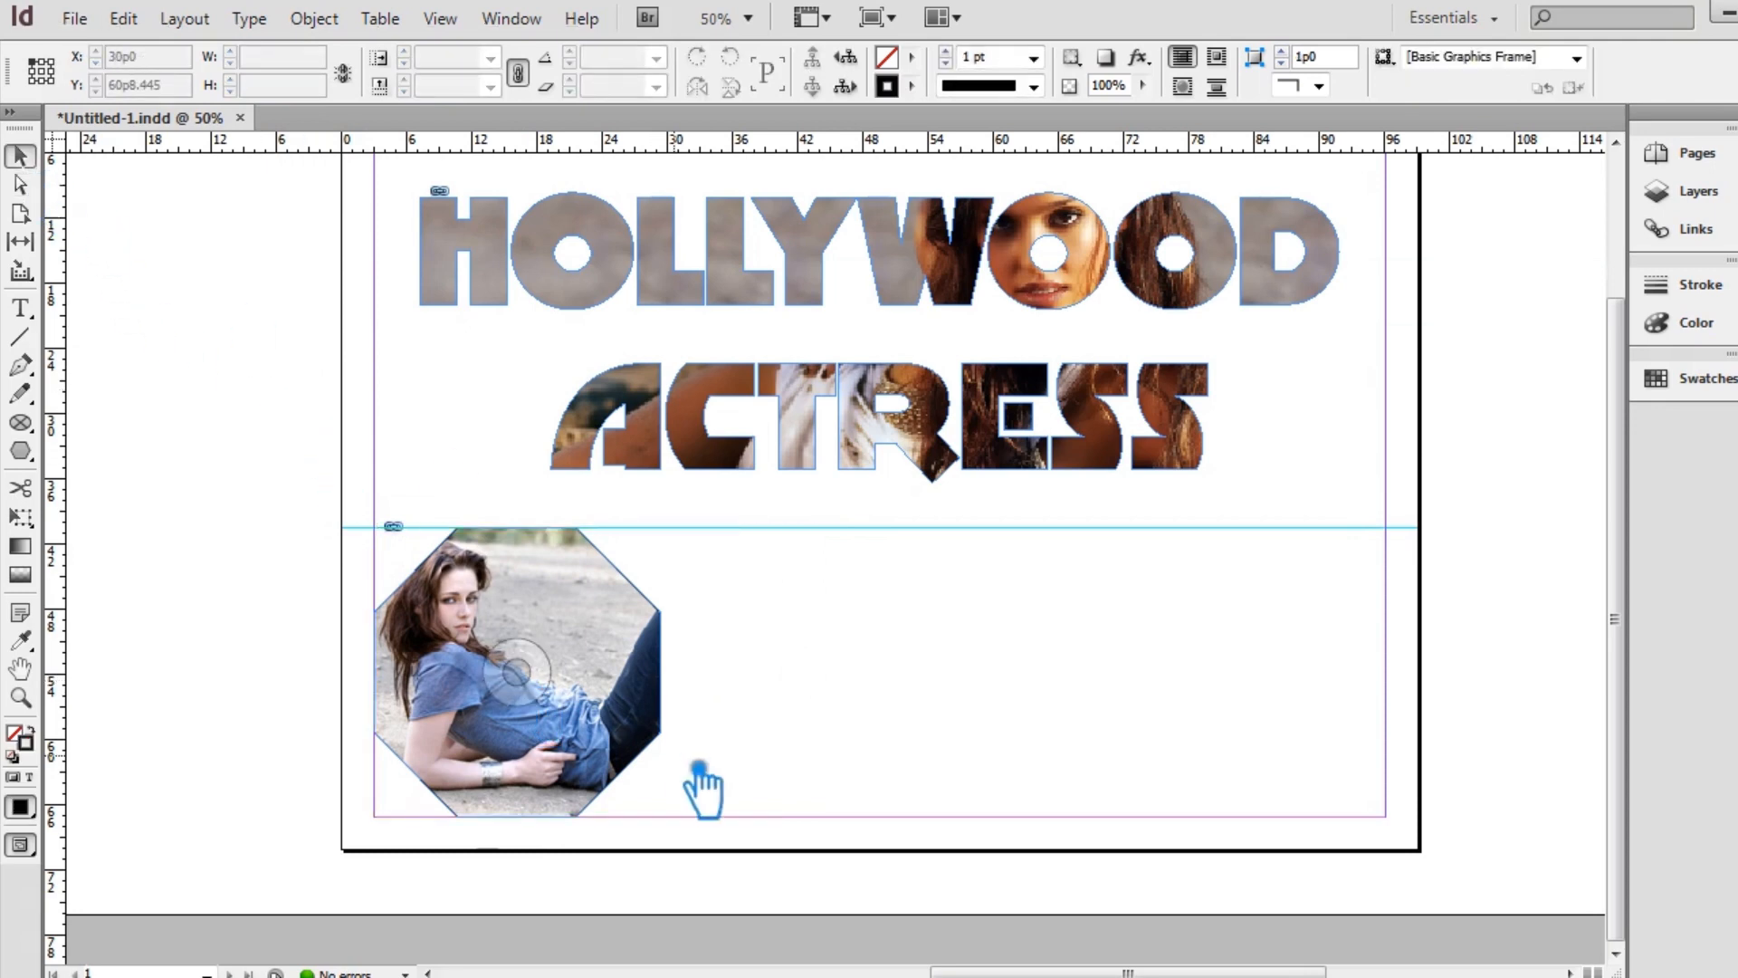
pyautogui.click(556, 686)
pyautogui.press('alt')
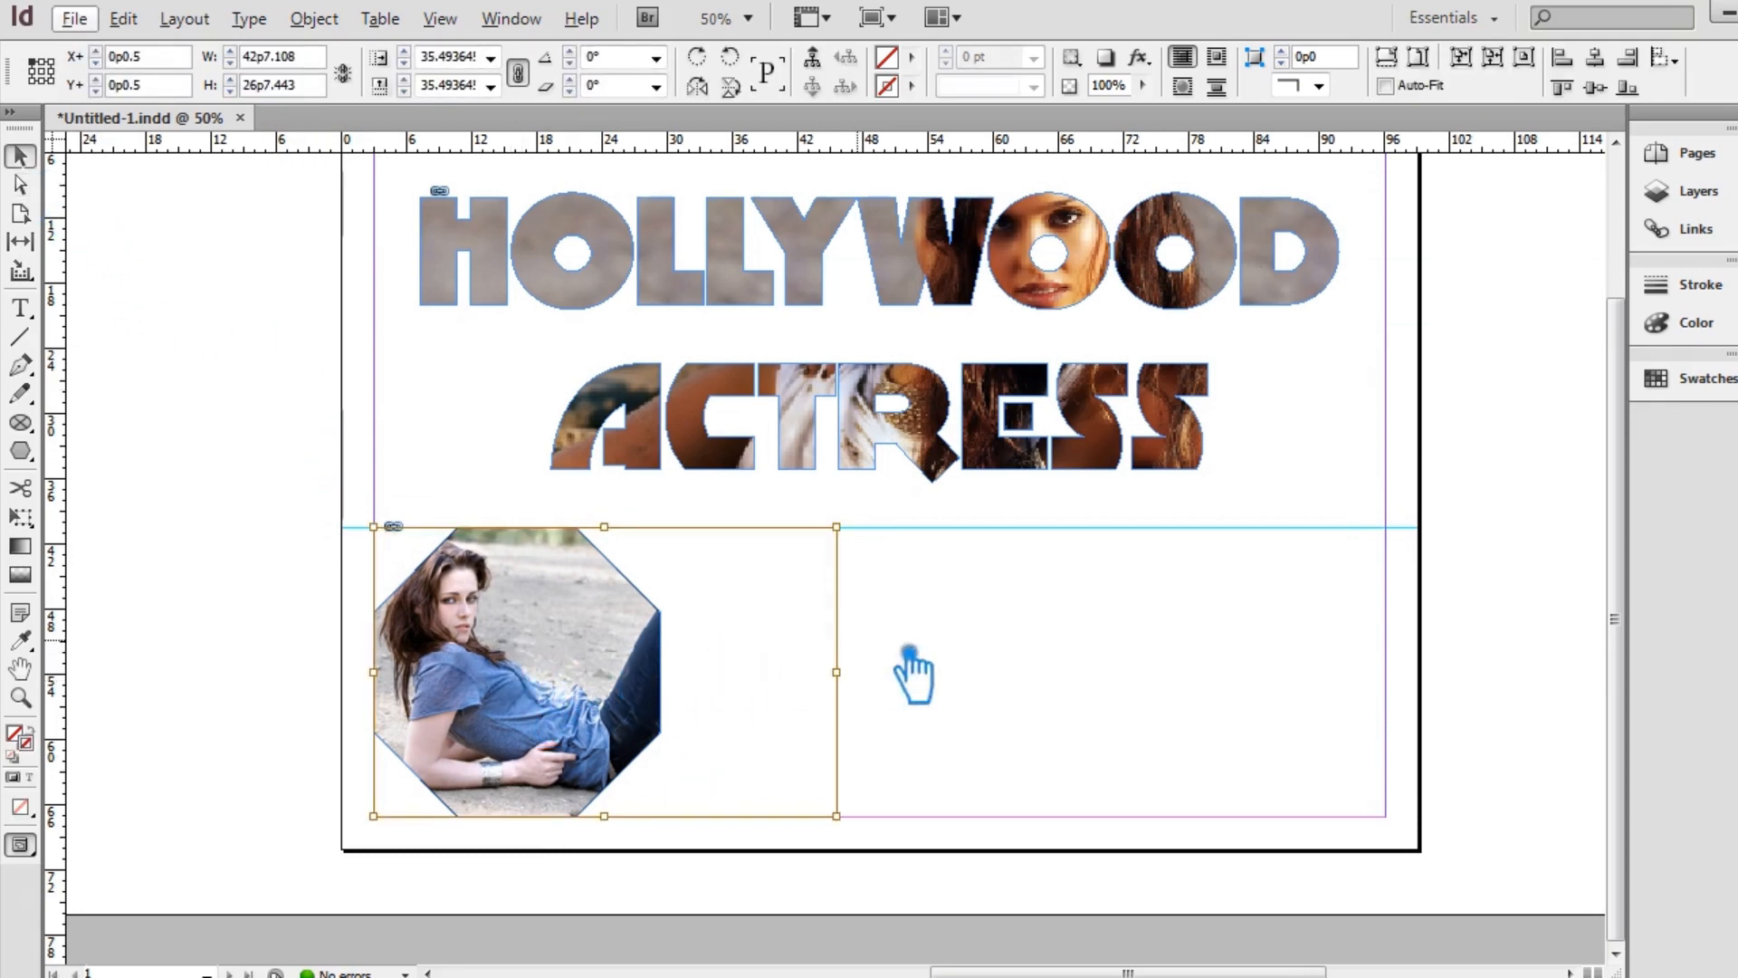
pyautogui.click(1005, 679)
# - Create another octagon beside the picture-filled one and enlarge it about its center to about 26p5 wide and 26p7 high, between guide and bottom margin
pyautogui.click(825, 628)
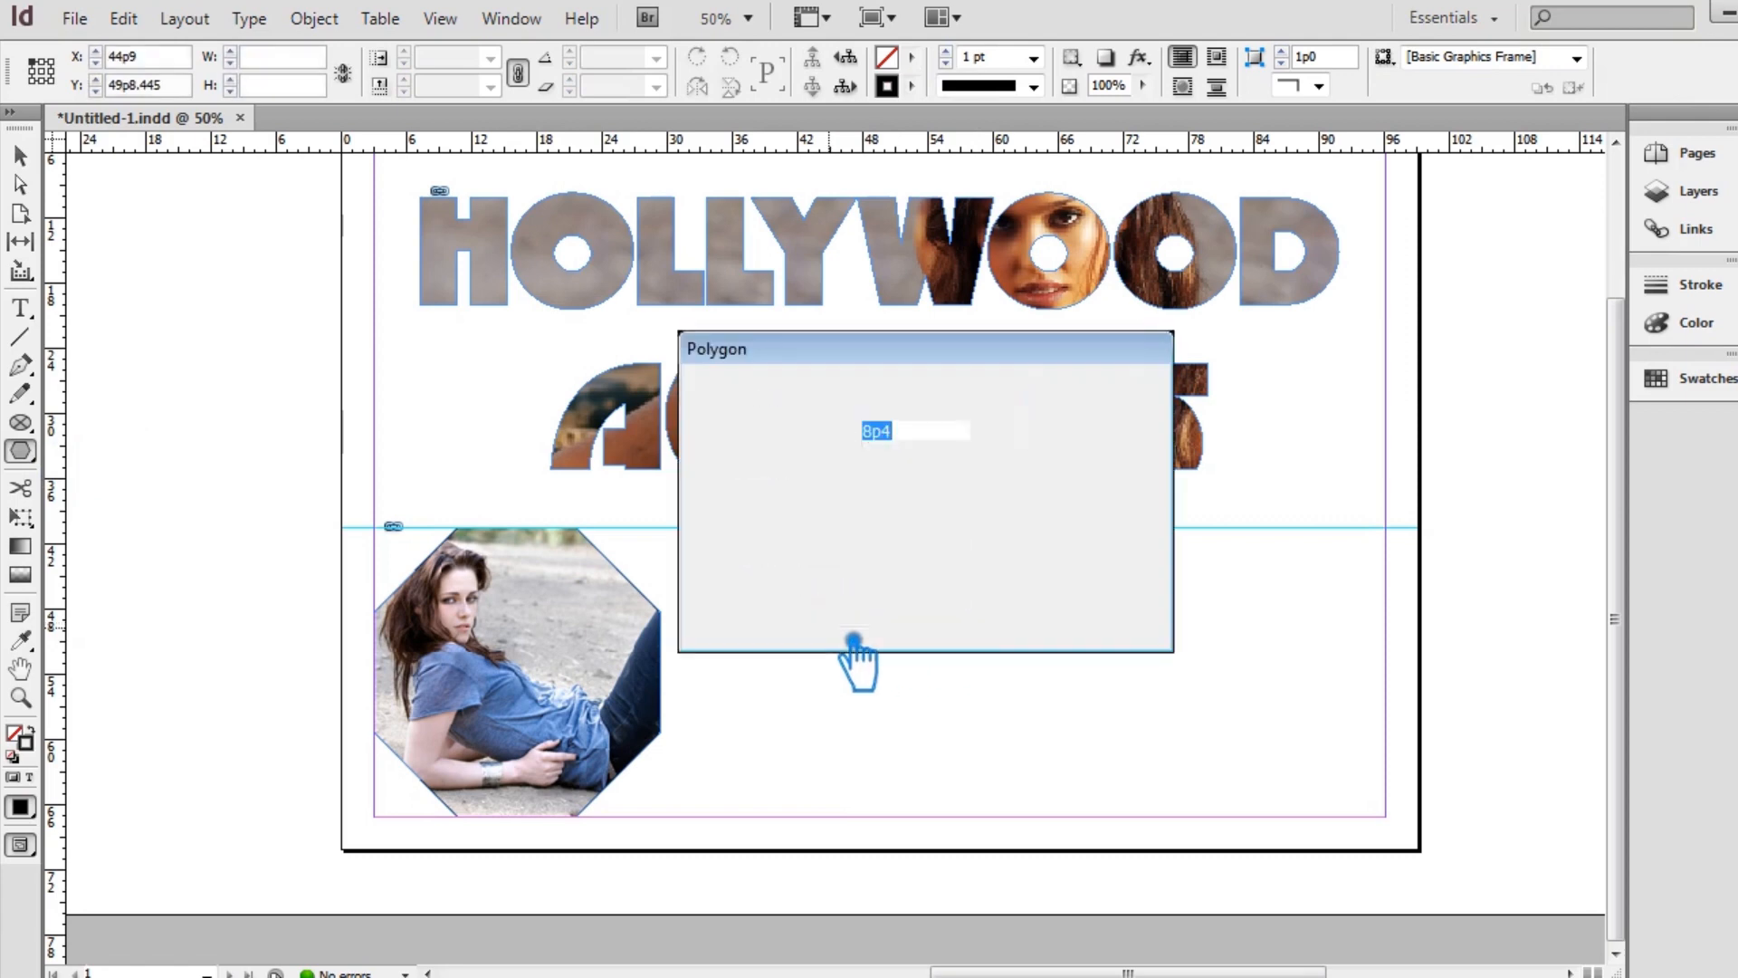
pyautogui.click(1106, 403)
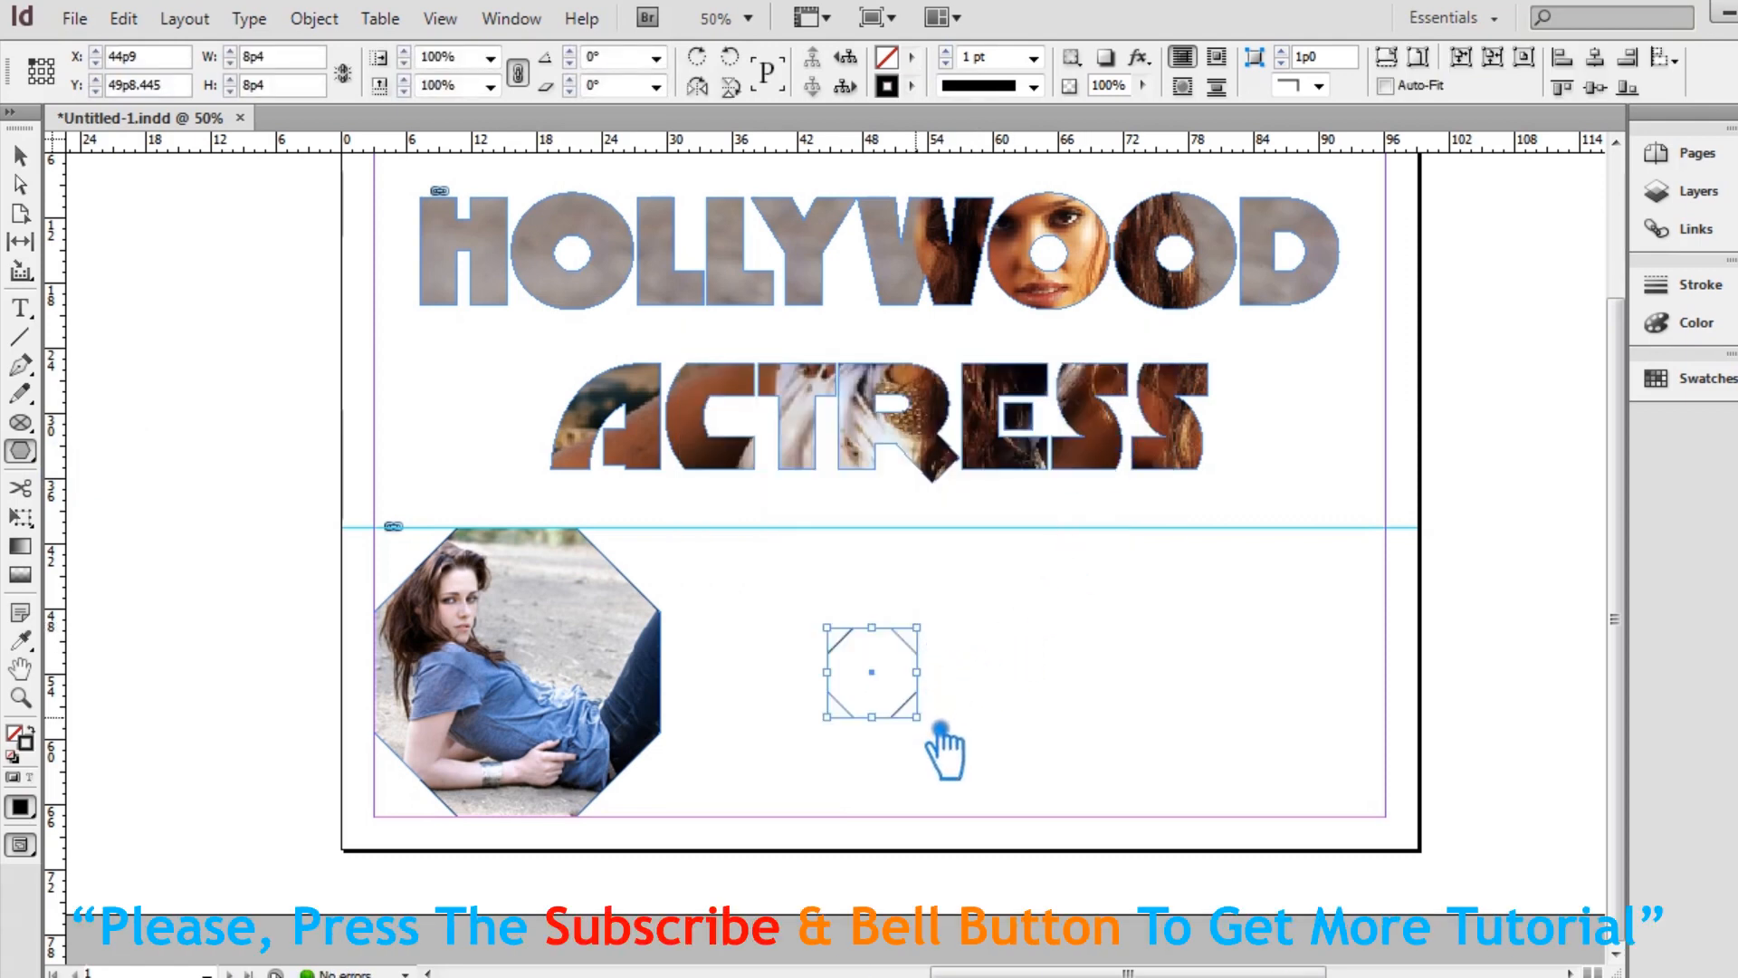
pyautogui.click(25, 159)
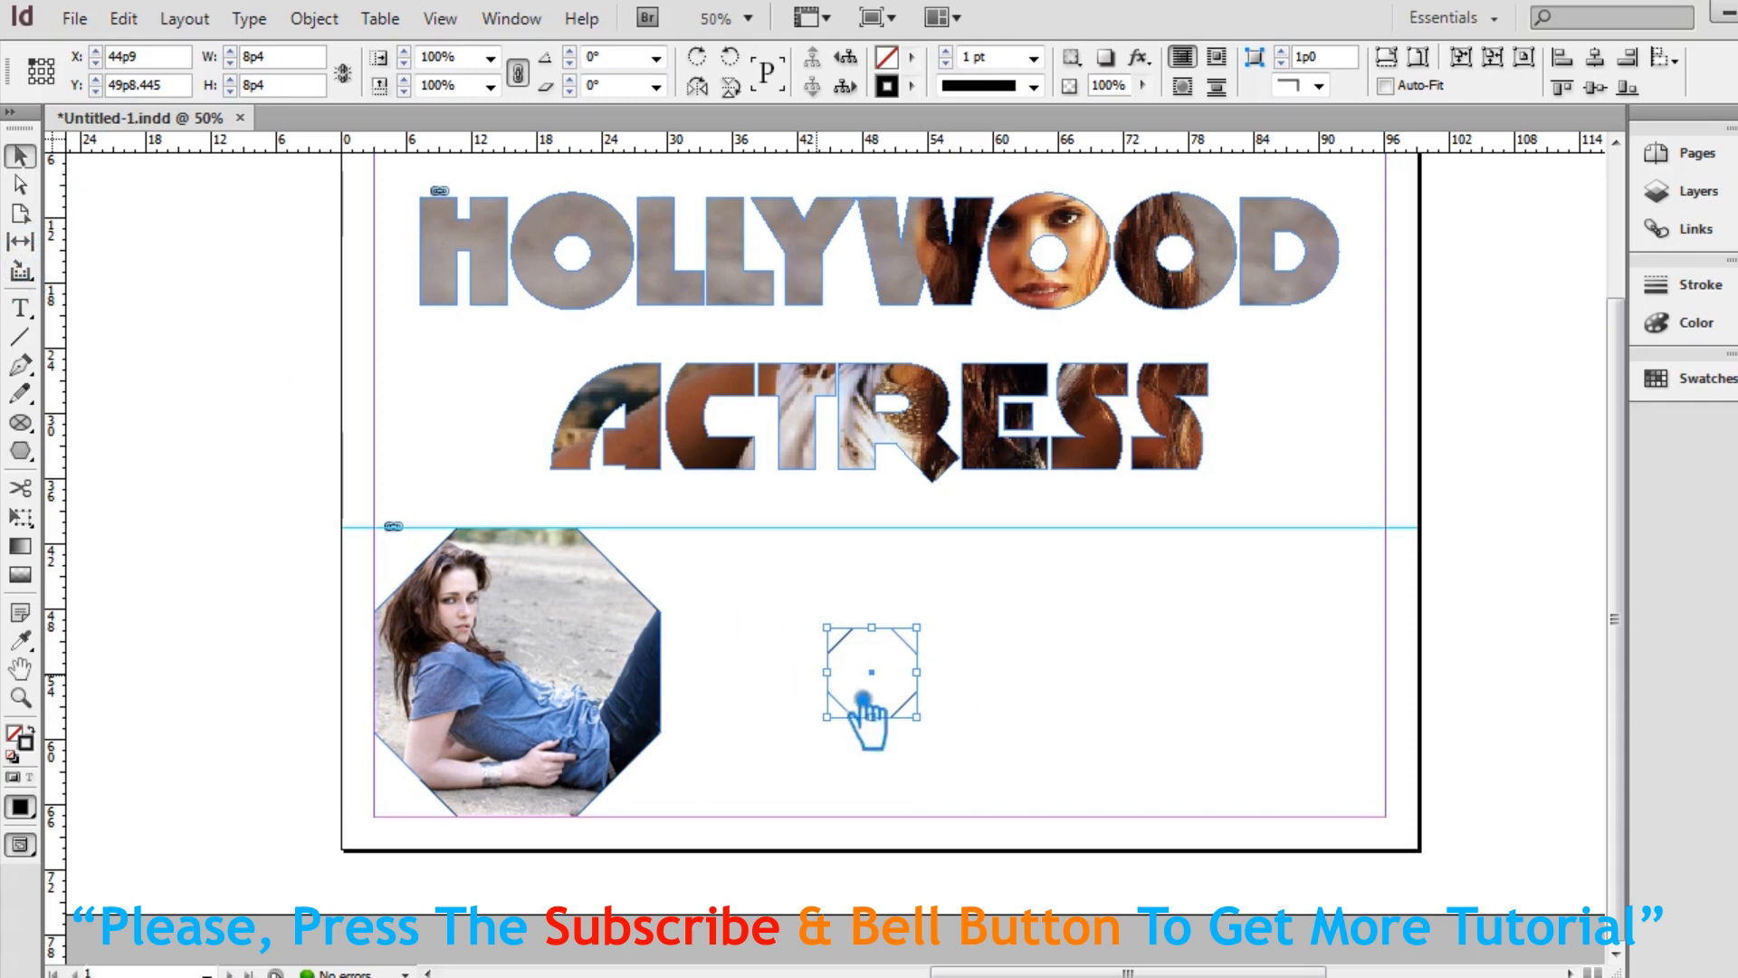
pyautogui.moveTo(917, 717); pyautogui.dragTo(1017, 786)
pyautogui.moveTo(1049, 795); pyautogui.dragTo(1044, 798)
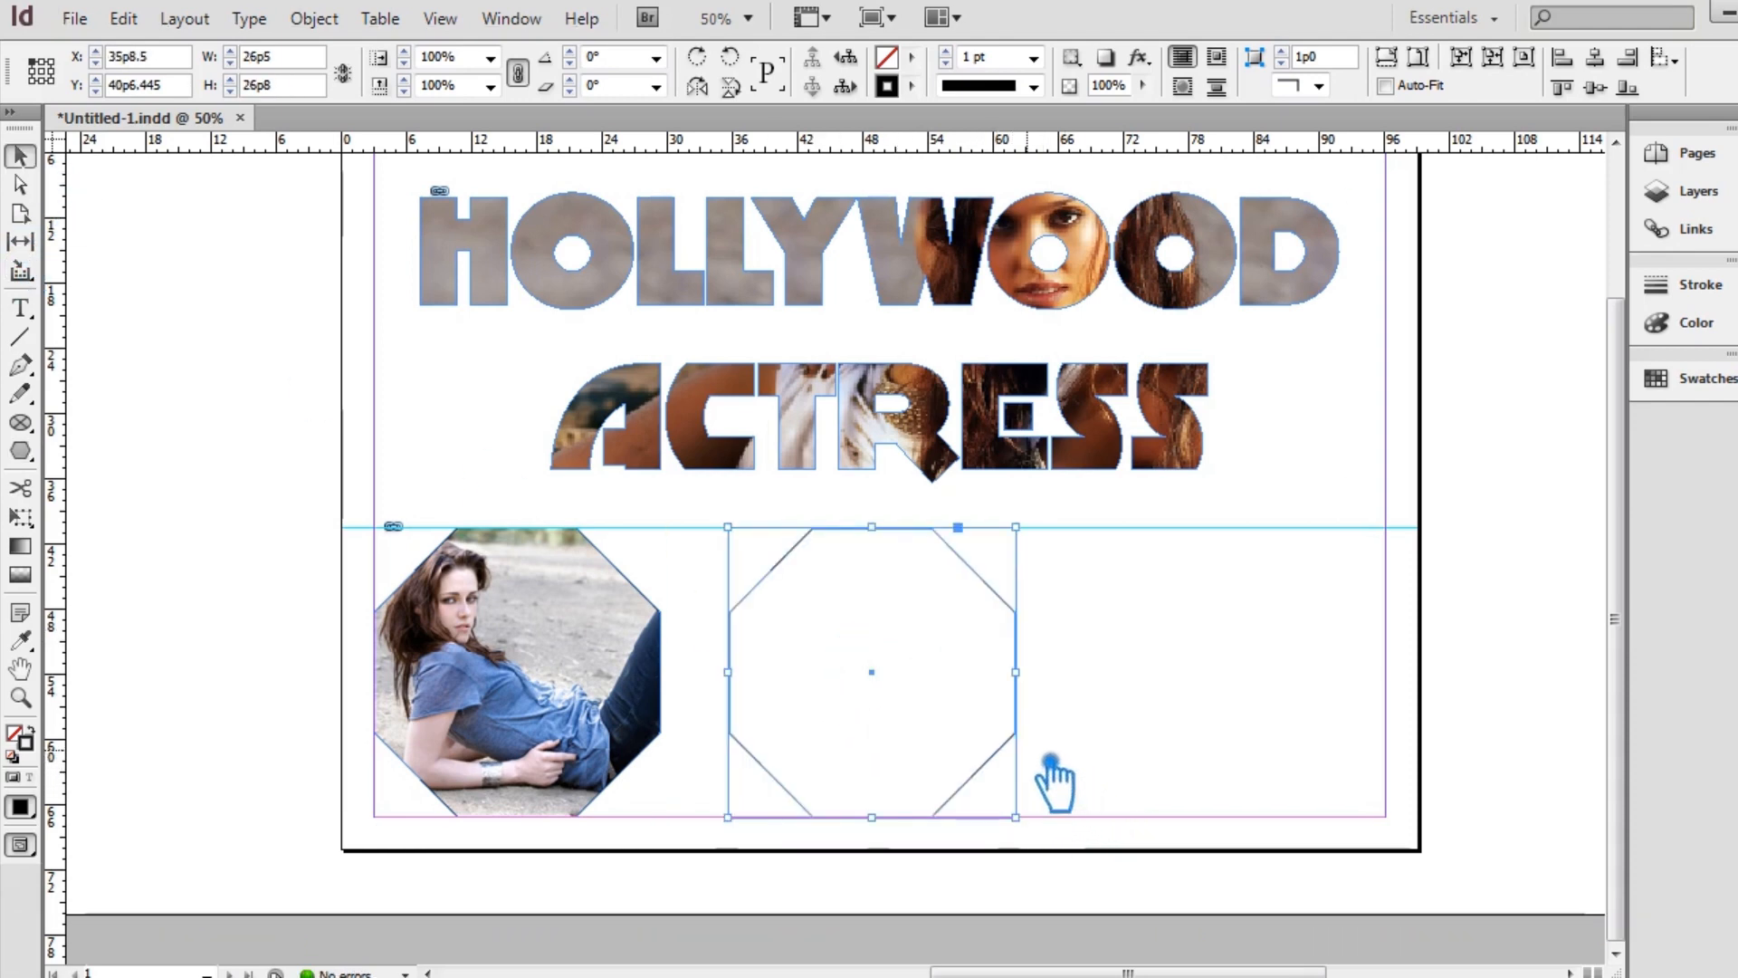
pyautogui.moveTo(1043, 828); pyautogui.dragTo(1038, 826)
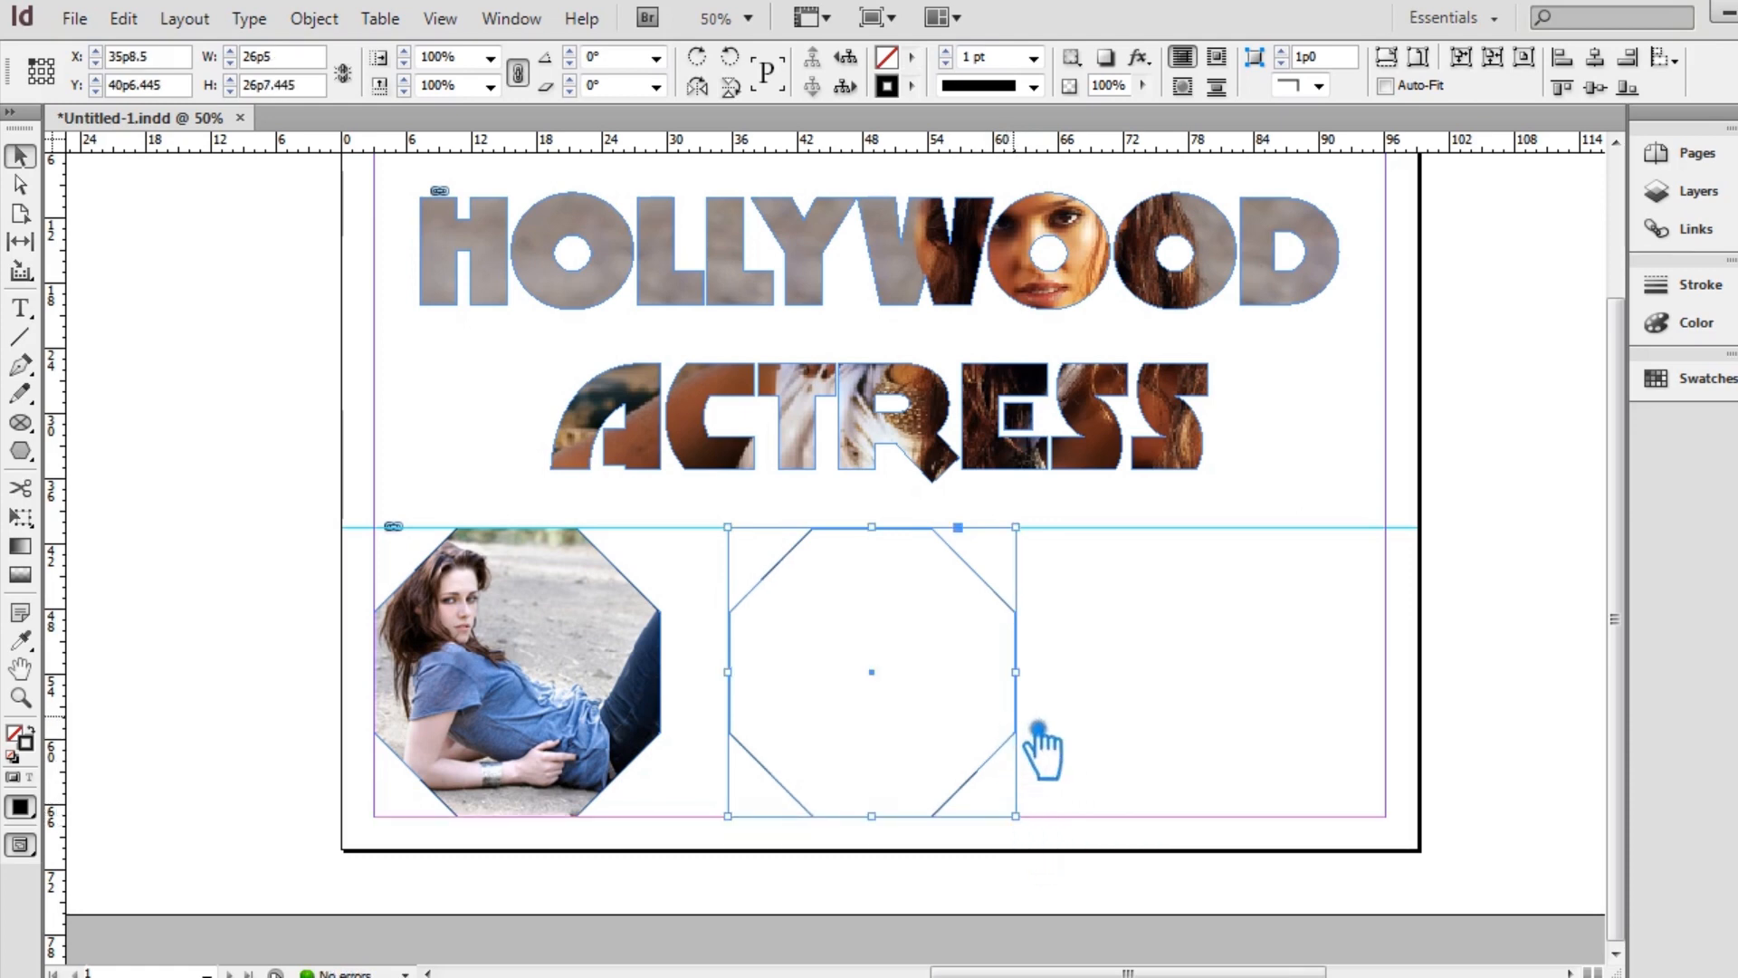
# - Duplicate the empty octagon horizontally to the page's right margin and delete the middle original
pyautogui.moveTo(1041, 737); pyautogui.dragTo(1407, 747)
pyautogui.click(1021, 787)
pyautogui.click(1016, 771)
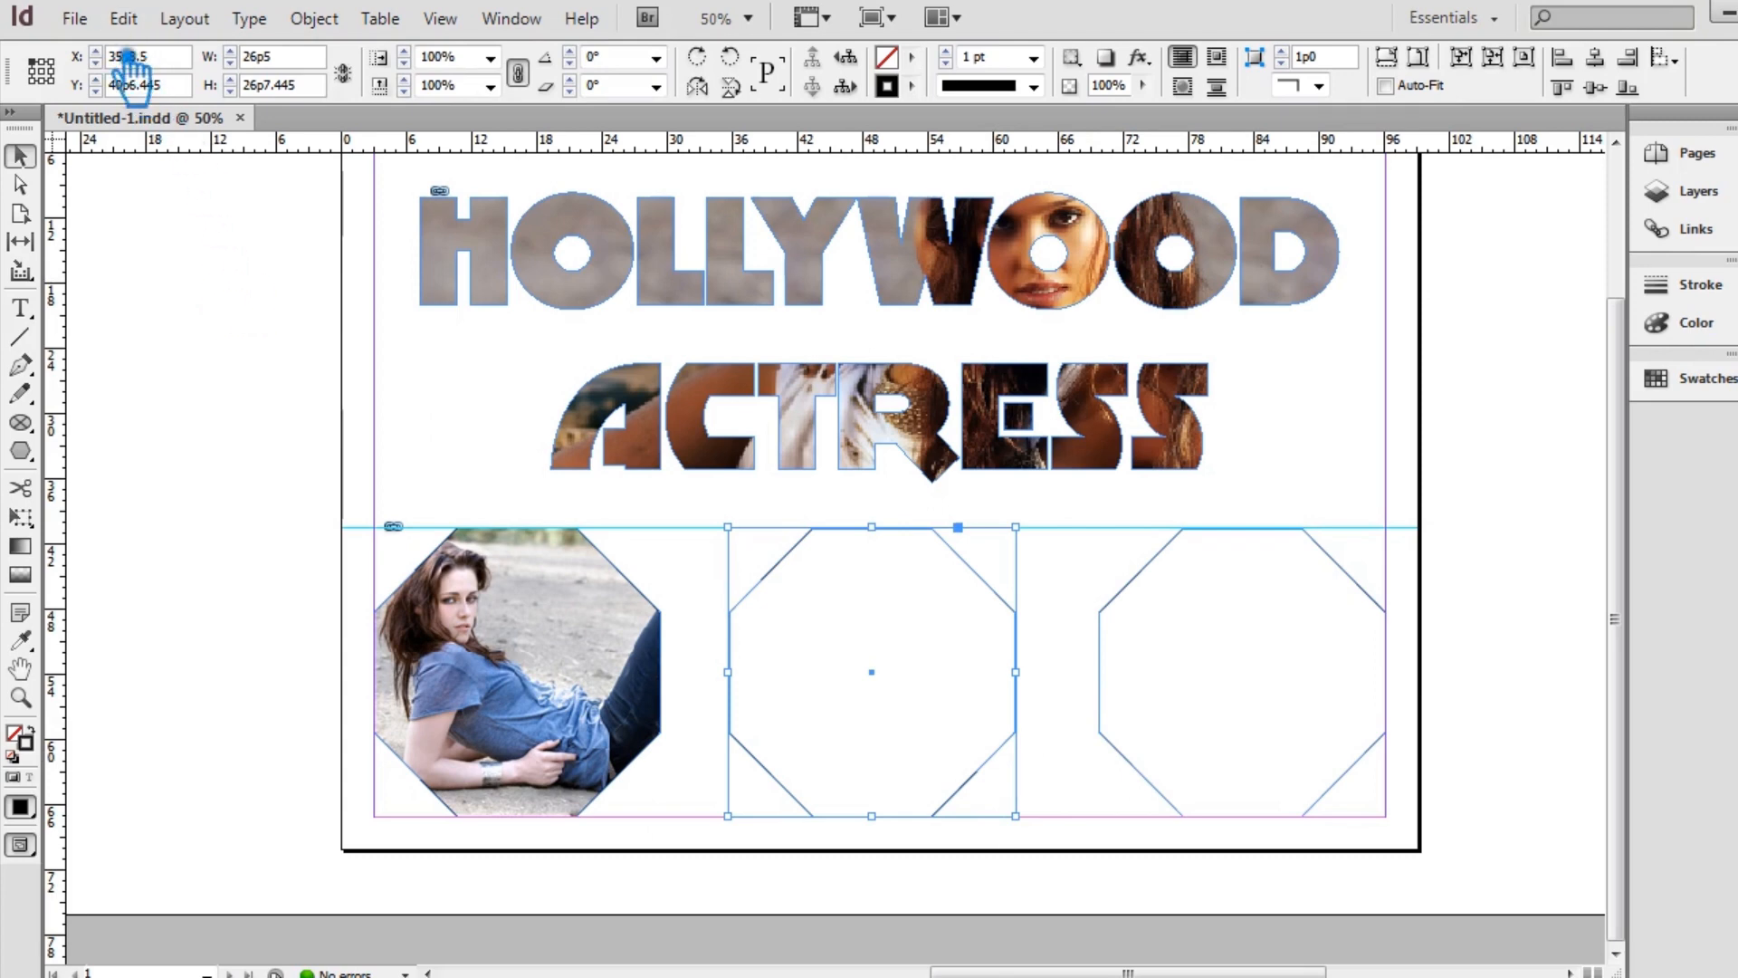
pyautogui.press('Delete')
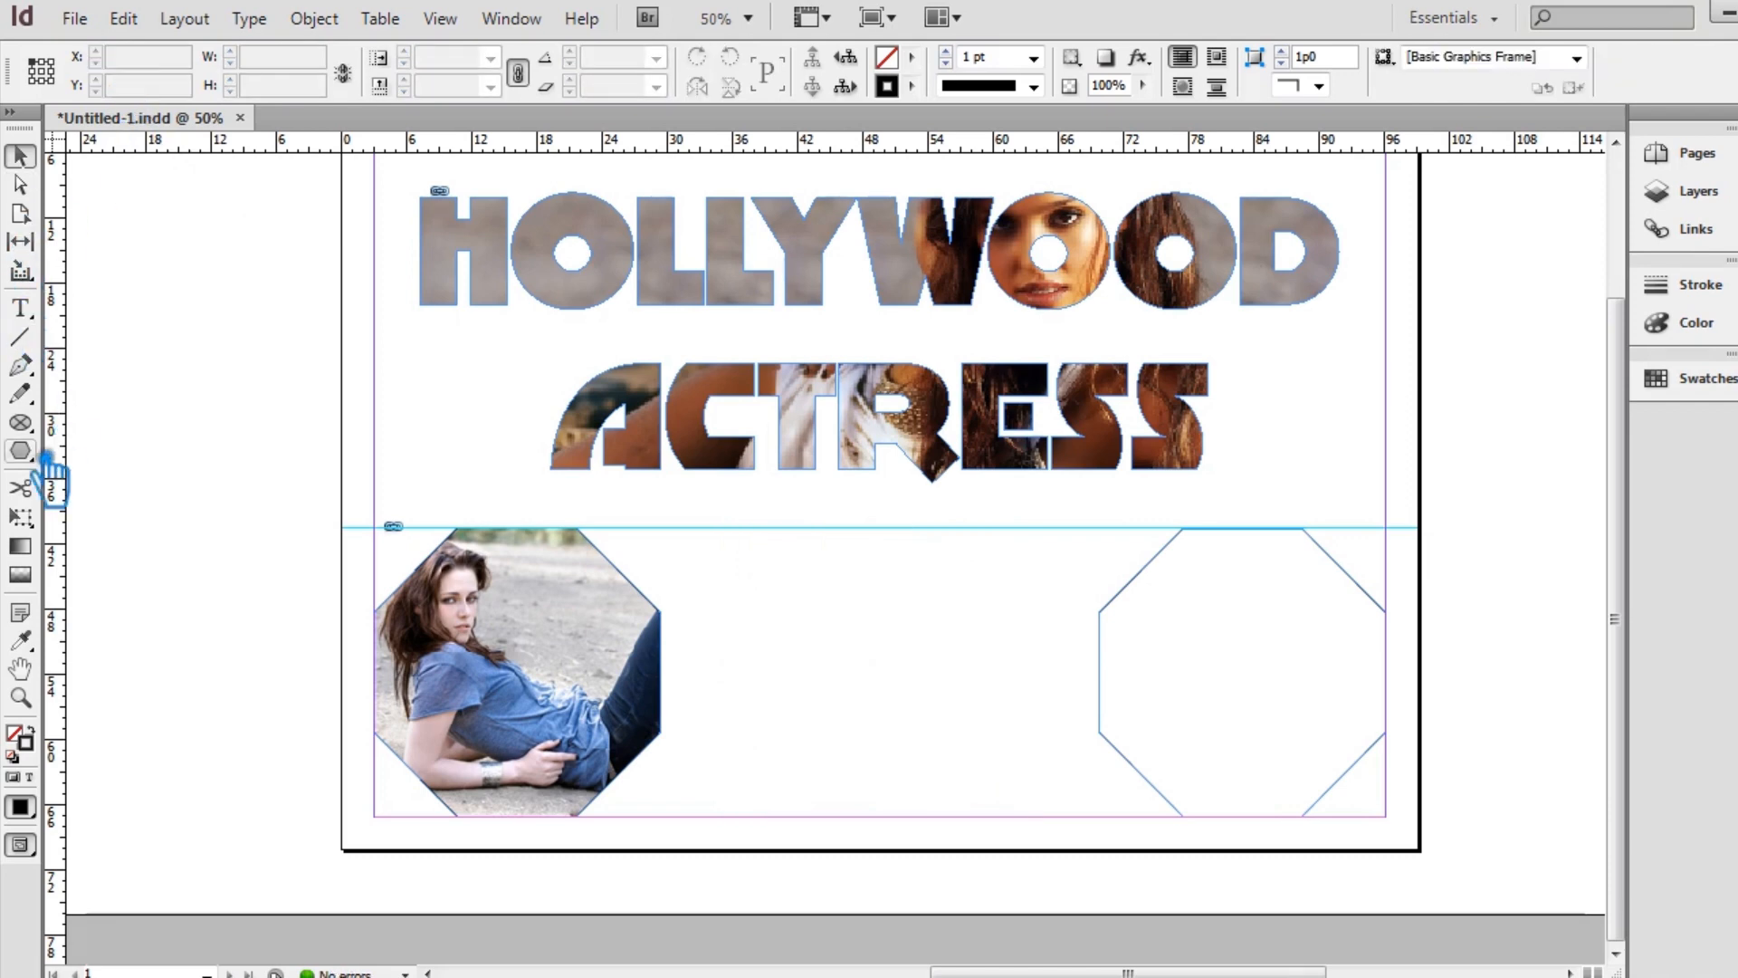
# - Draw a circle with the Ellipse tool between the two octagons and enlarge it about its center to about 27p0 wide and high
pyautogui.moveTo(42, 460); pyautogui.dragTo(144, 485)
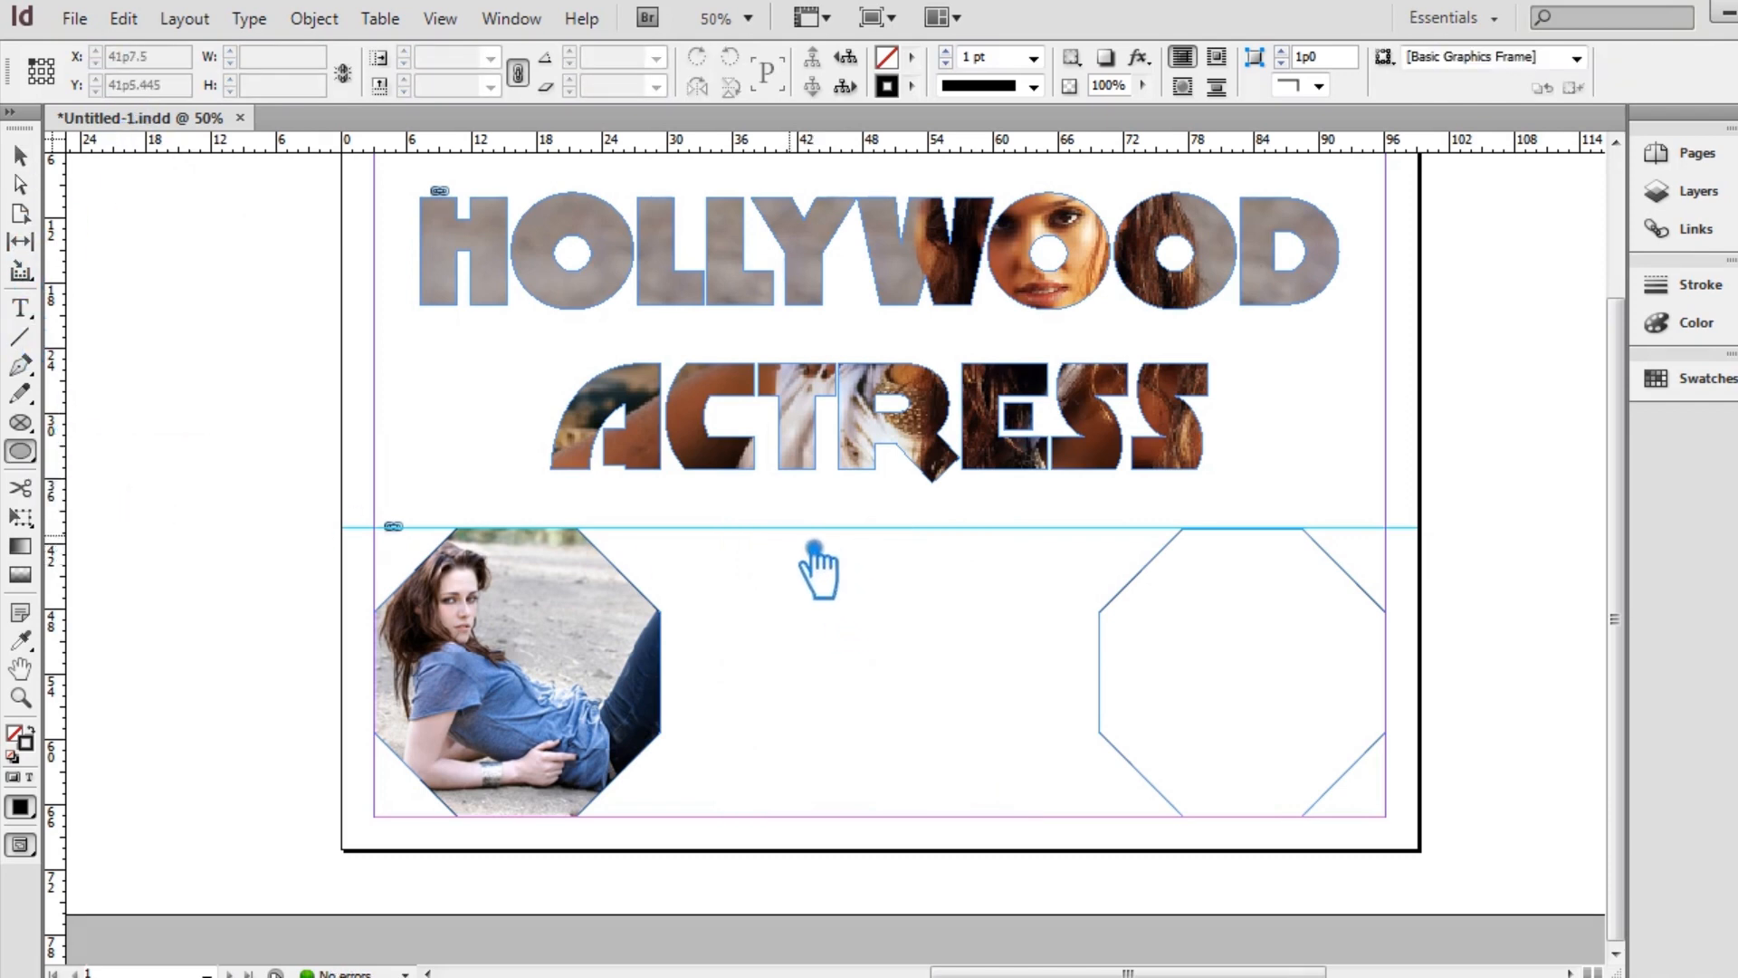
pyautogui.moveTo(847, 655)
pyautogui.mouseDown()
pyautogui.moveTo(1028, 784)
pyautogui.moveTo(1171, 808)
pyautogui.mouseUp()
pyautogui.moveTo(889, 677); pyautogui.dragTo(851, 620)
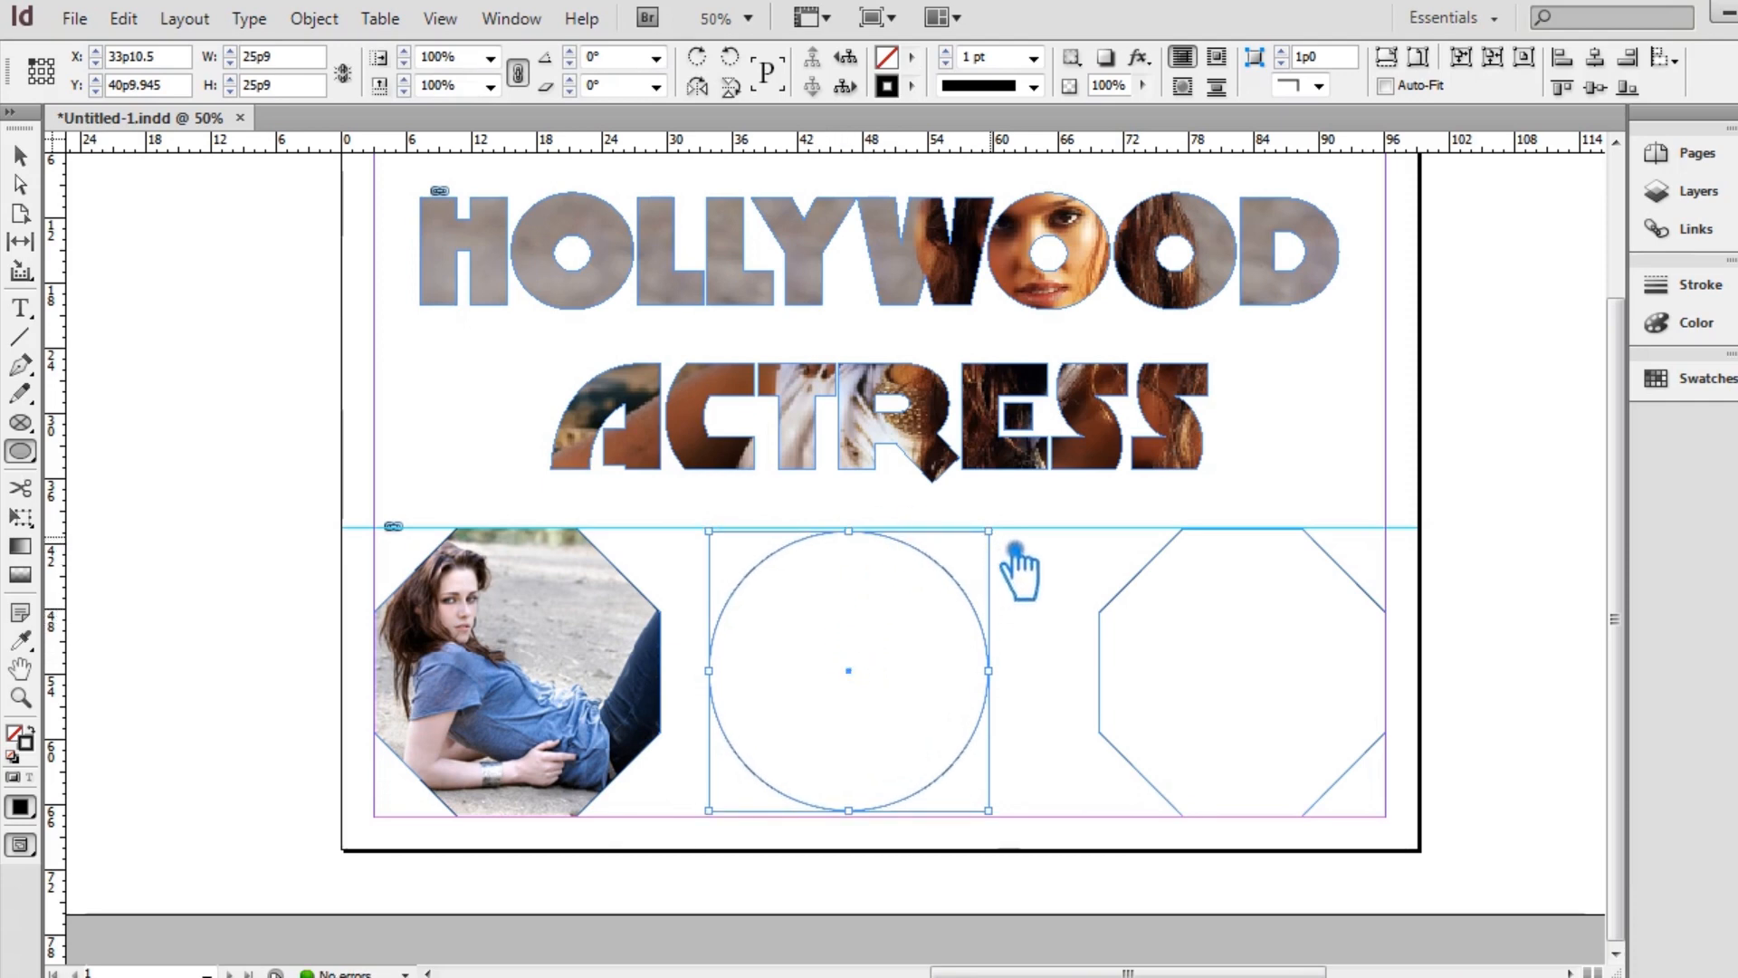
pyautogui.press('alt')
pyautogui.moveTo(1012, 826); pyautogui.dragTo(1021, 825)
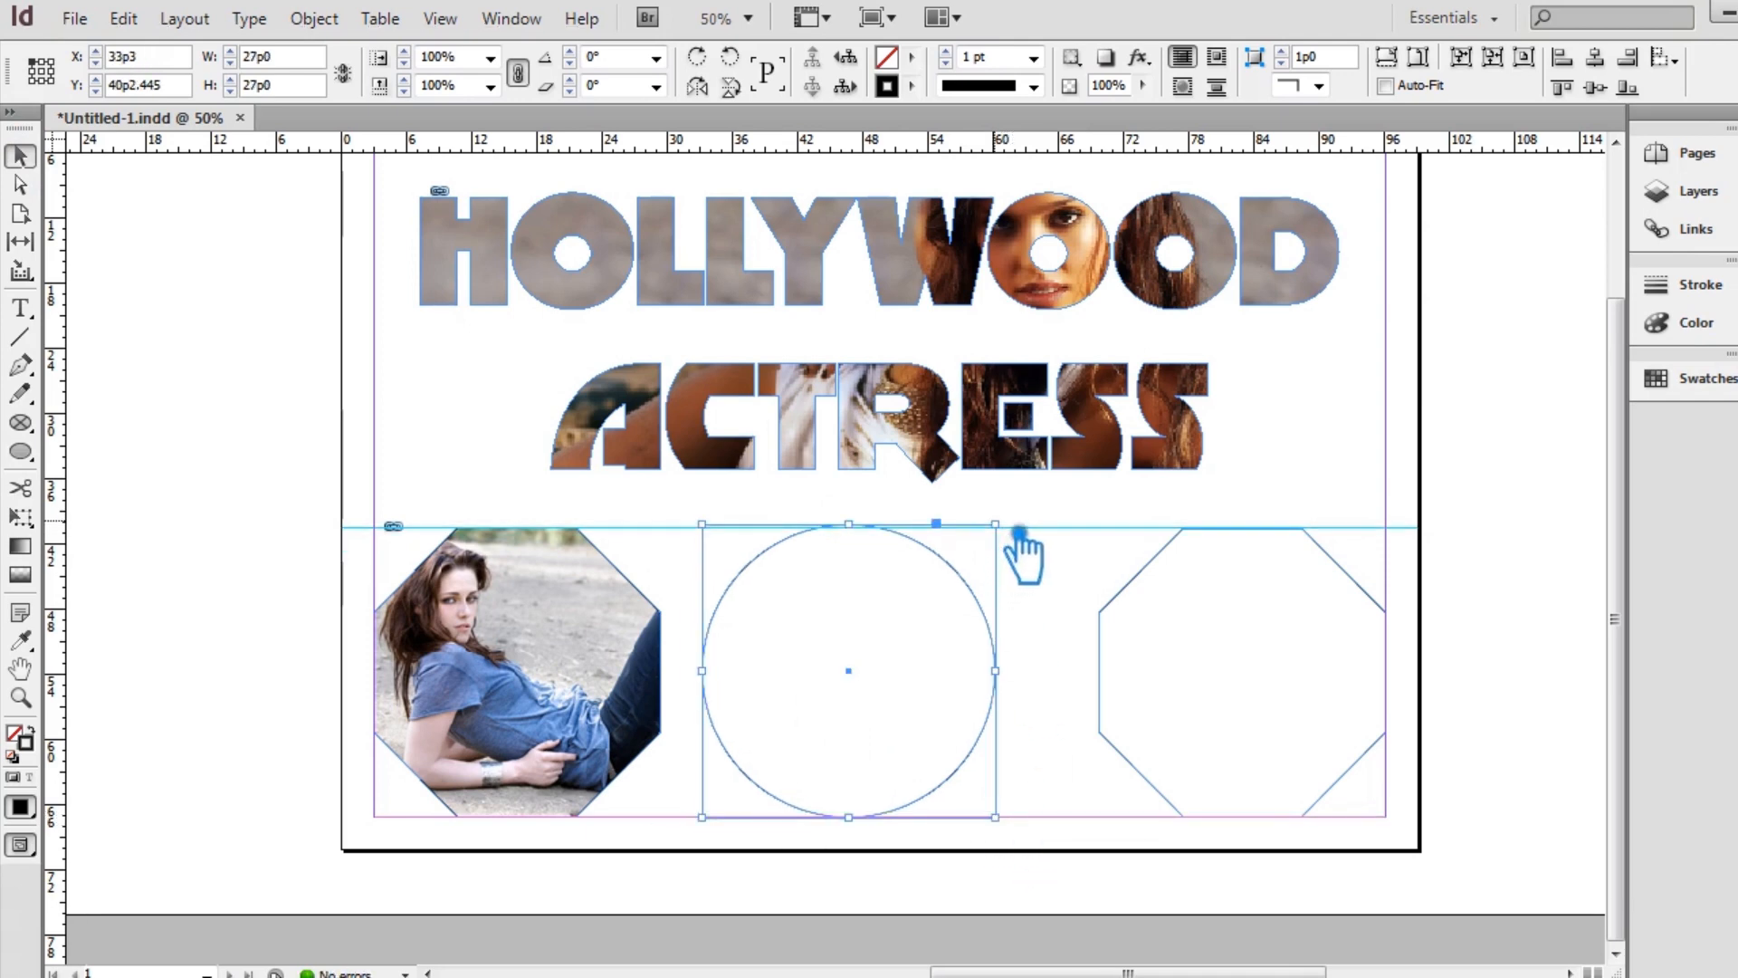
# - Resize the circle to about 27p0 wide and 26p8 high below the guide, and shift it horizontally to X 35p3 between the octagons
pyautogui.moveTo(1015, 534); pyautogui.dragTo(1017, 550)
pyautogui.press('Right')
pyautogui.press('Right')
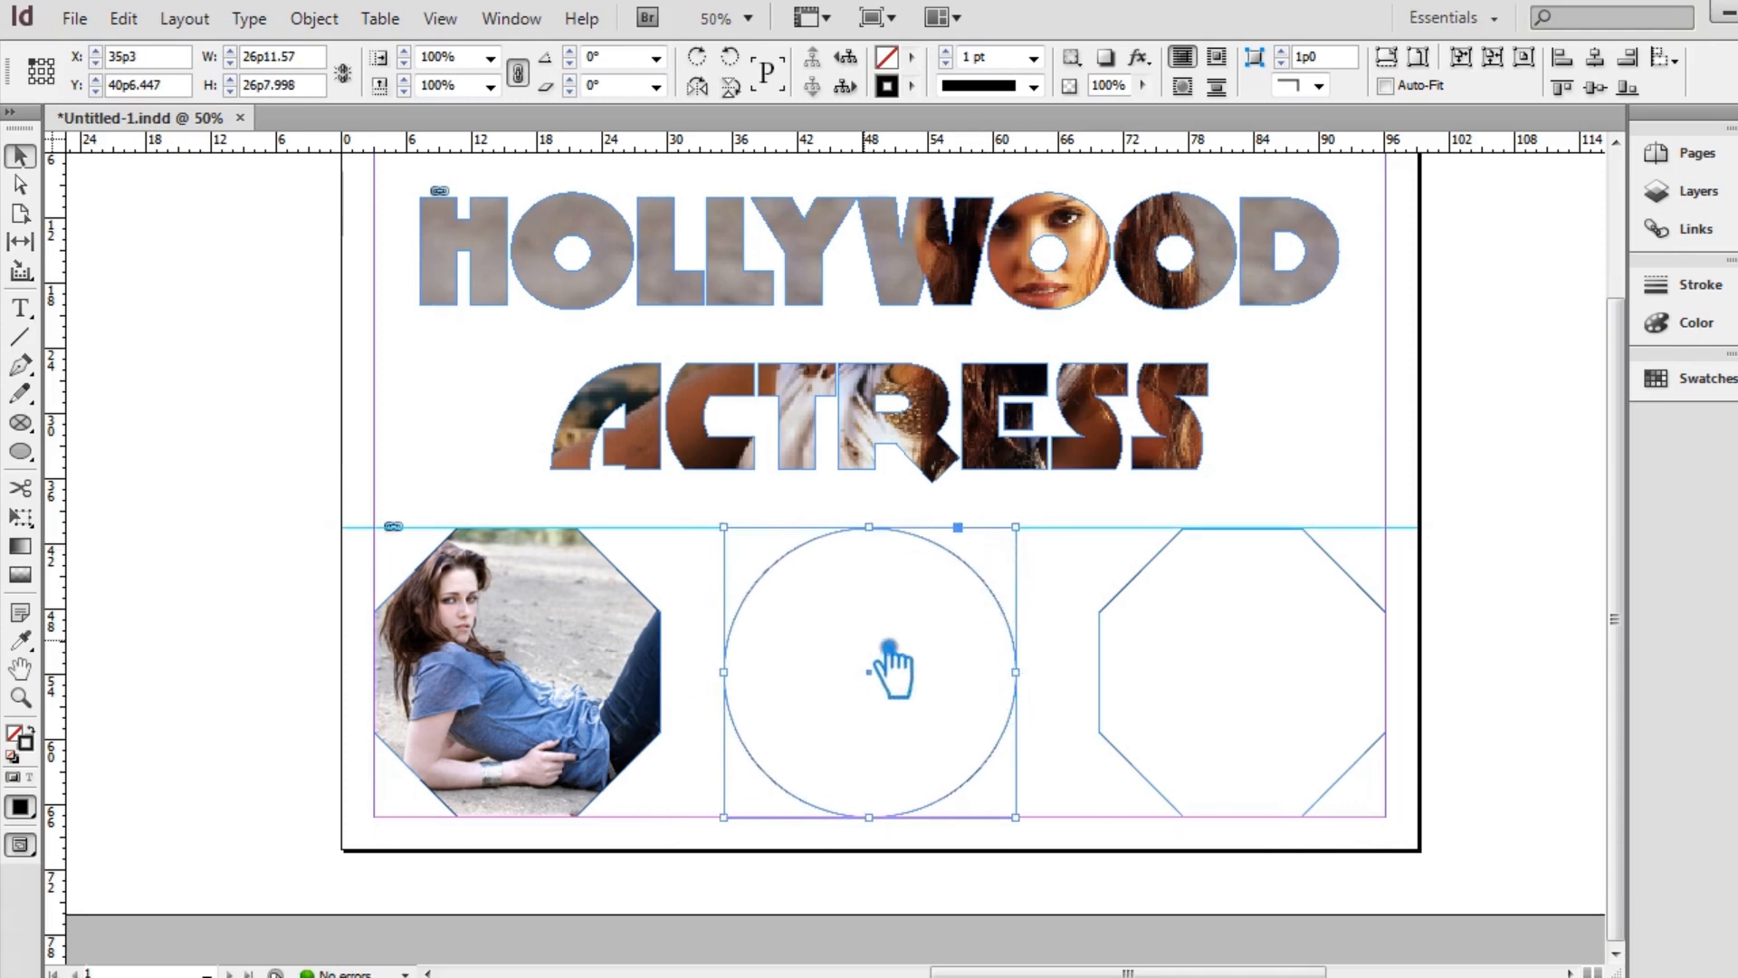
# - Place picture 2 from the Pics folder into the selected circle
pyautogui.click(74, 18)
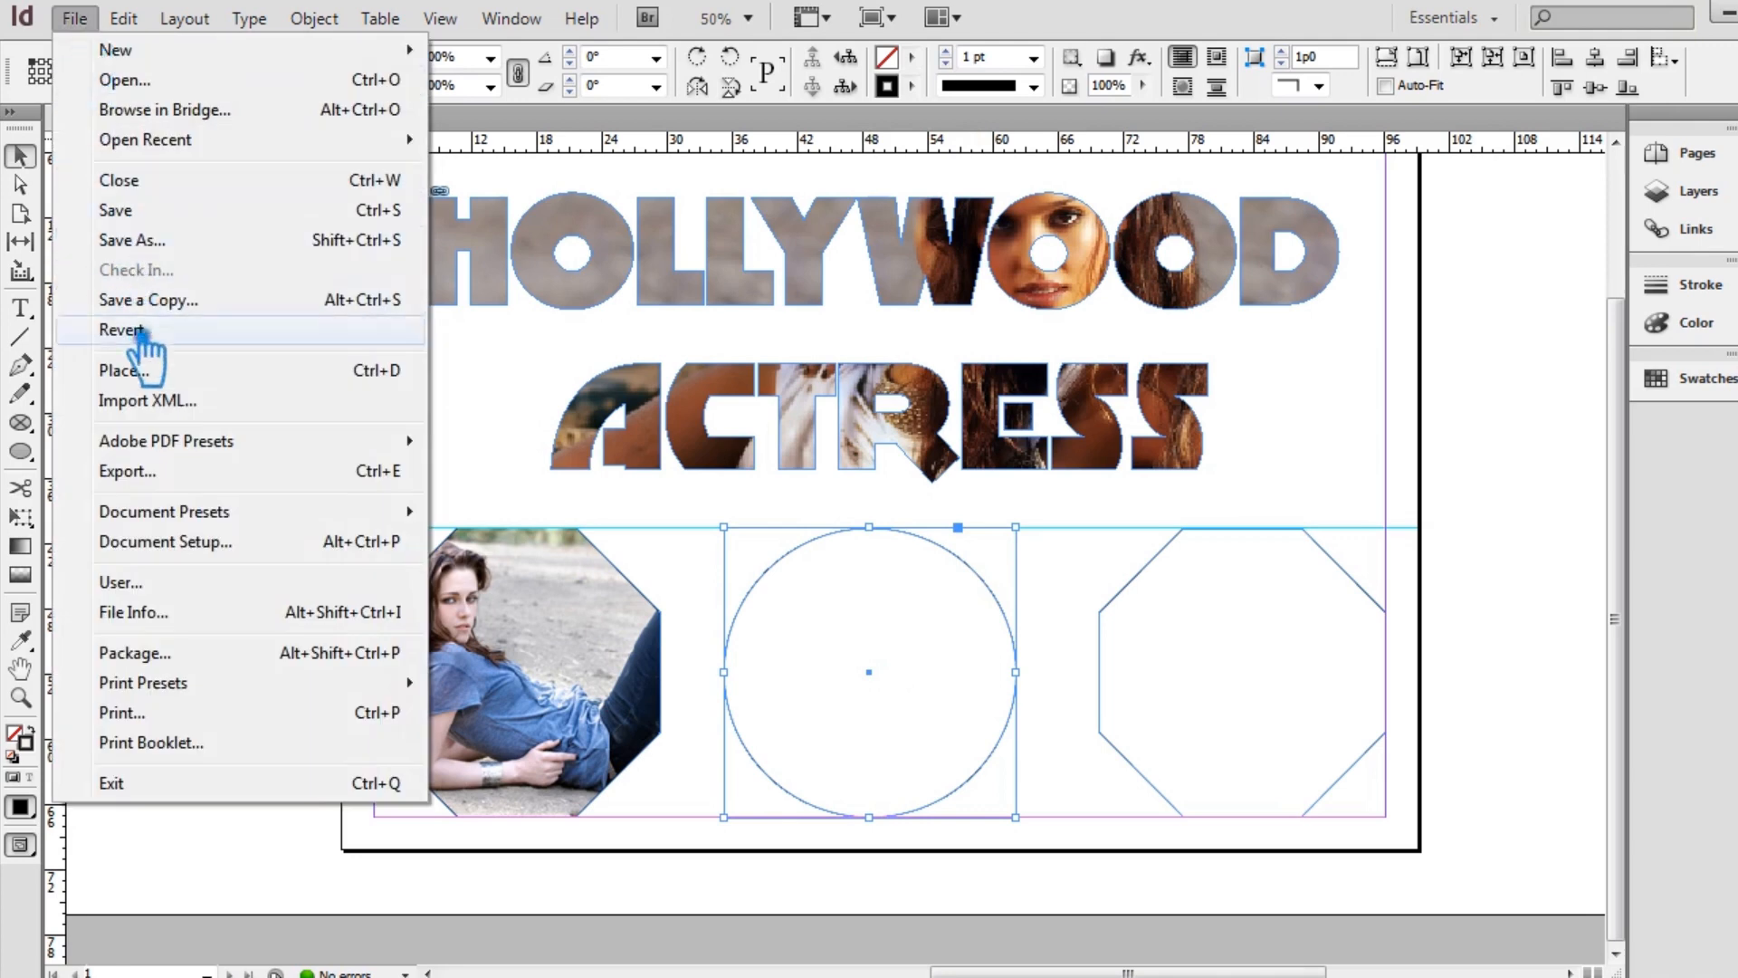
pyautogui.click(124, 370)
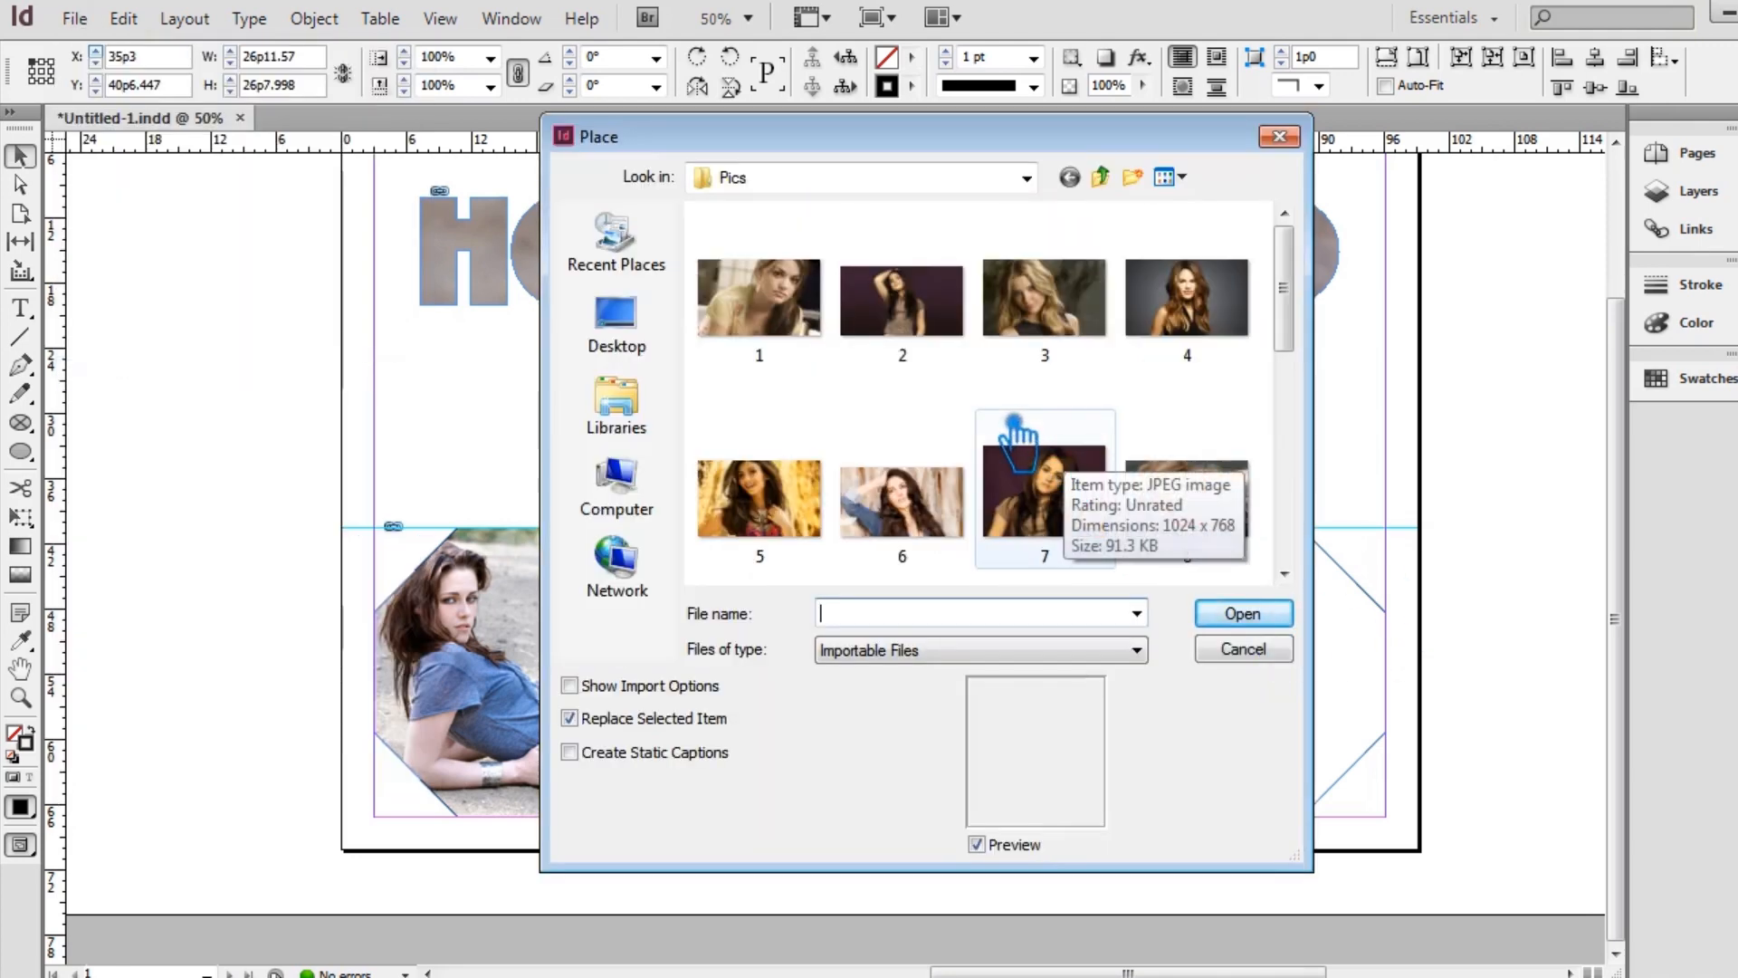
pyautogui.click(937, 331)
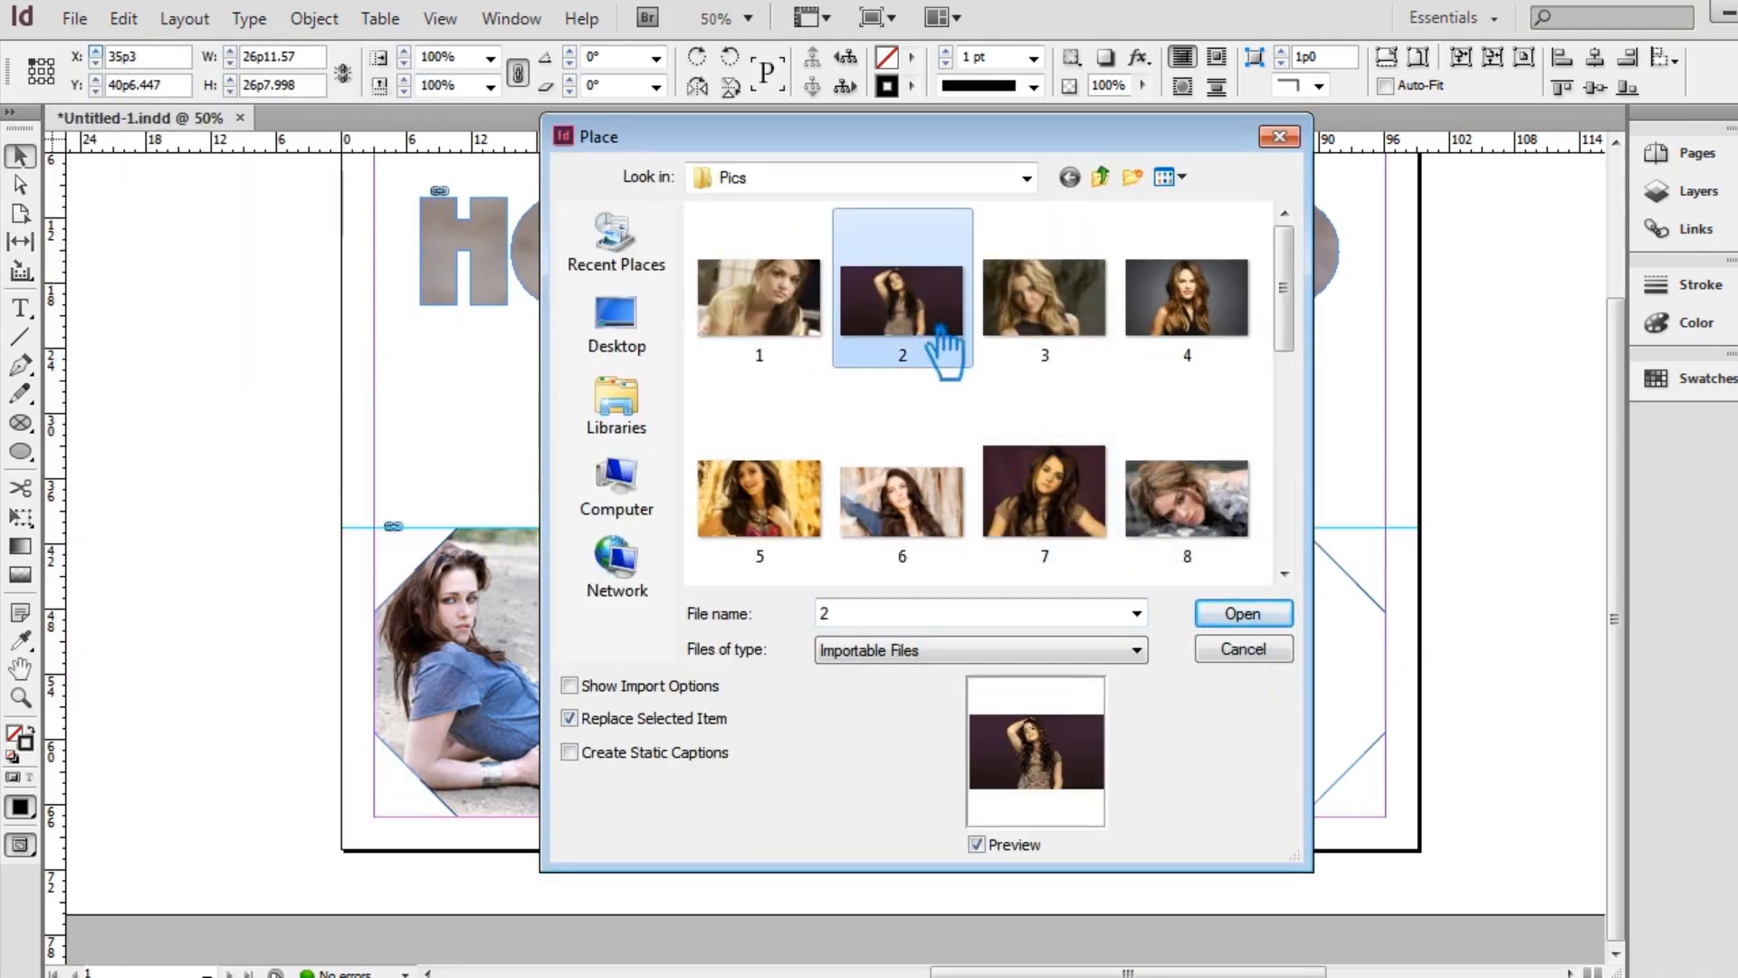
pyautogui.click(1247, 616)
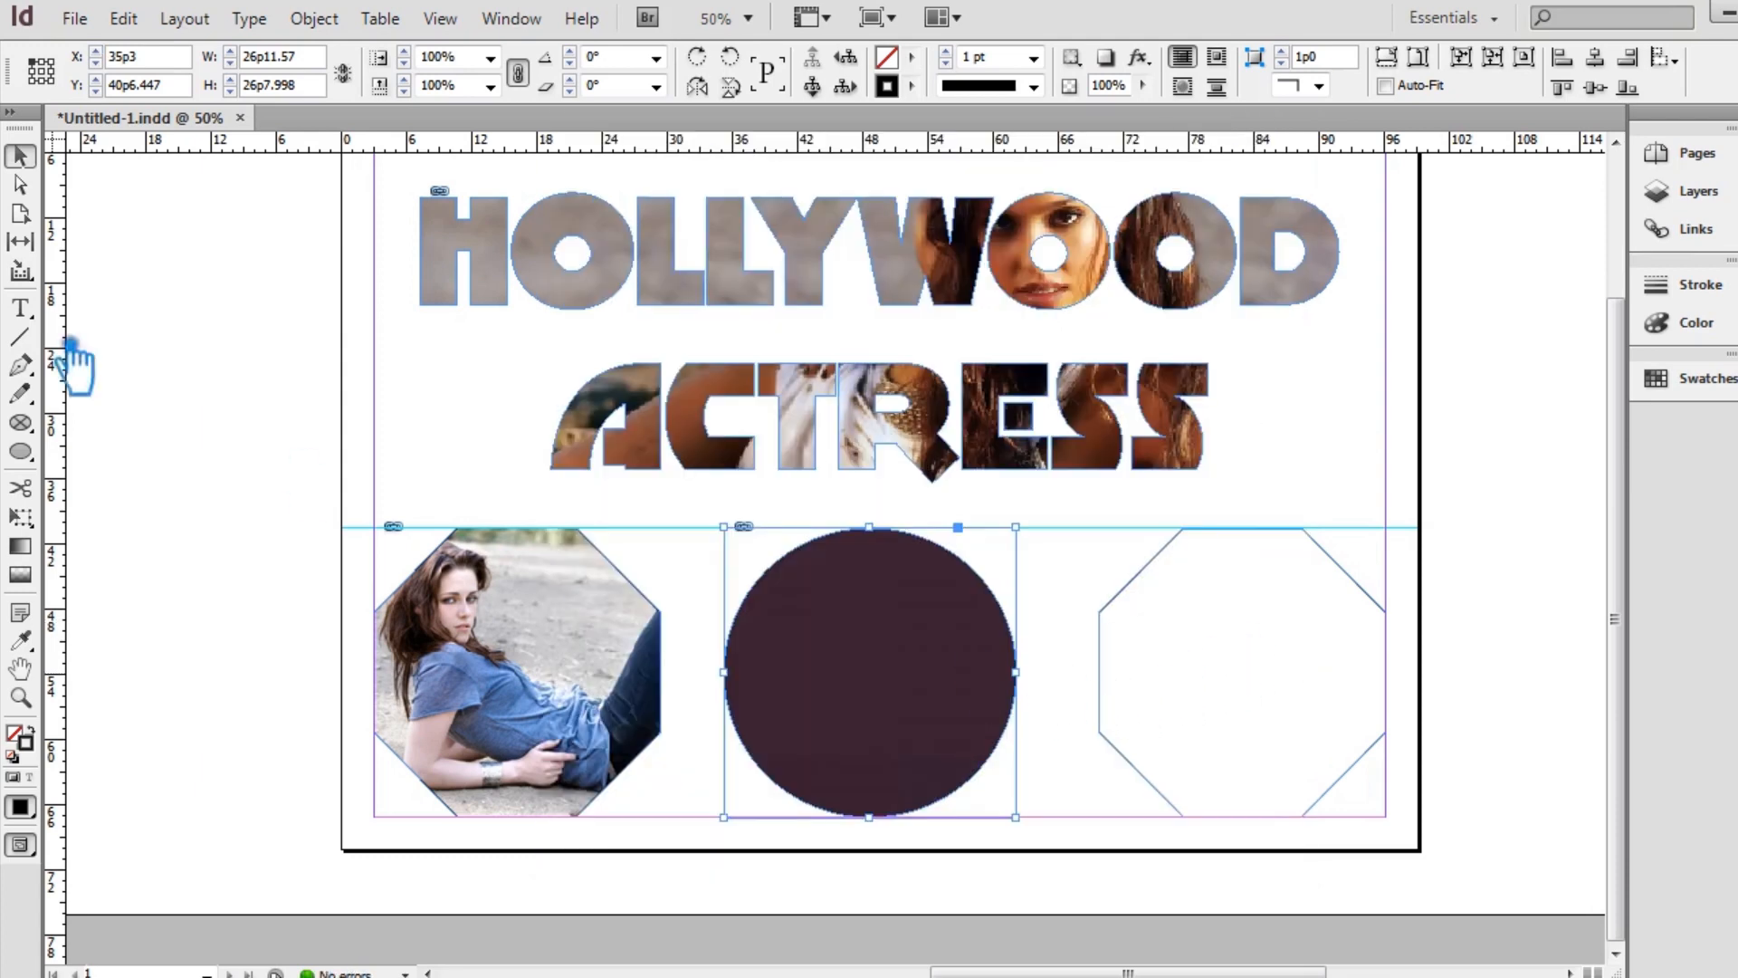
# - Select the picture inside the circle with the Direct Selection tool and scale it proportionally to about 47p9 wide and 26p10 high
pyautogui.click(19, 184)
pyautogui.click(941, 752)
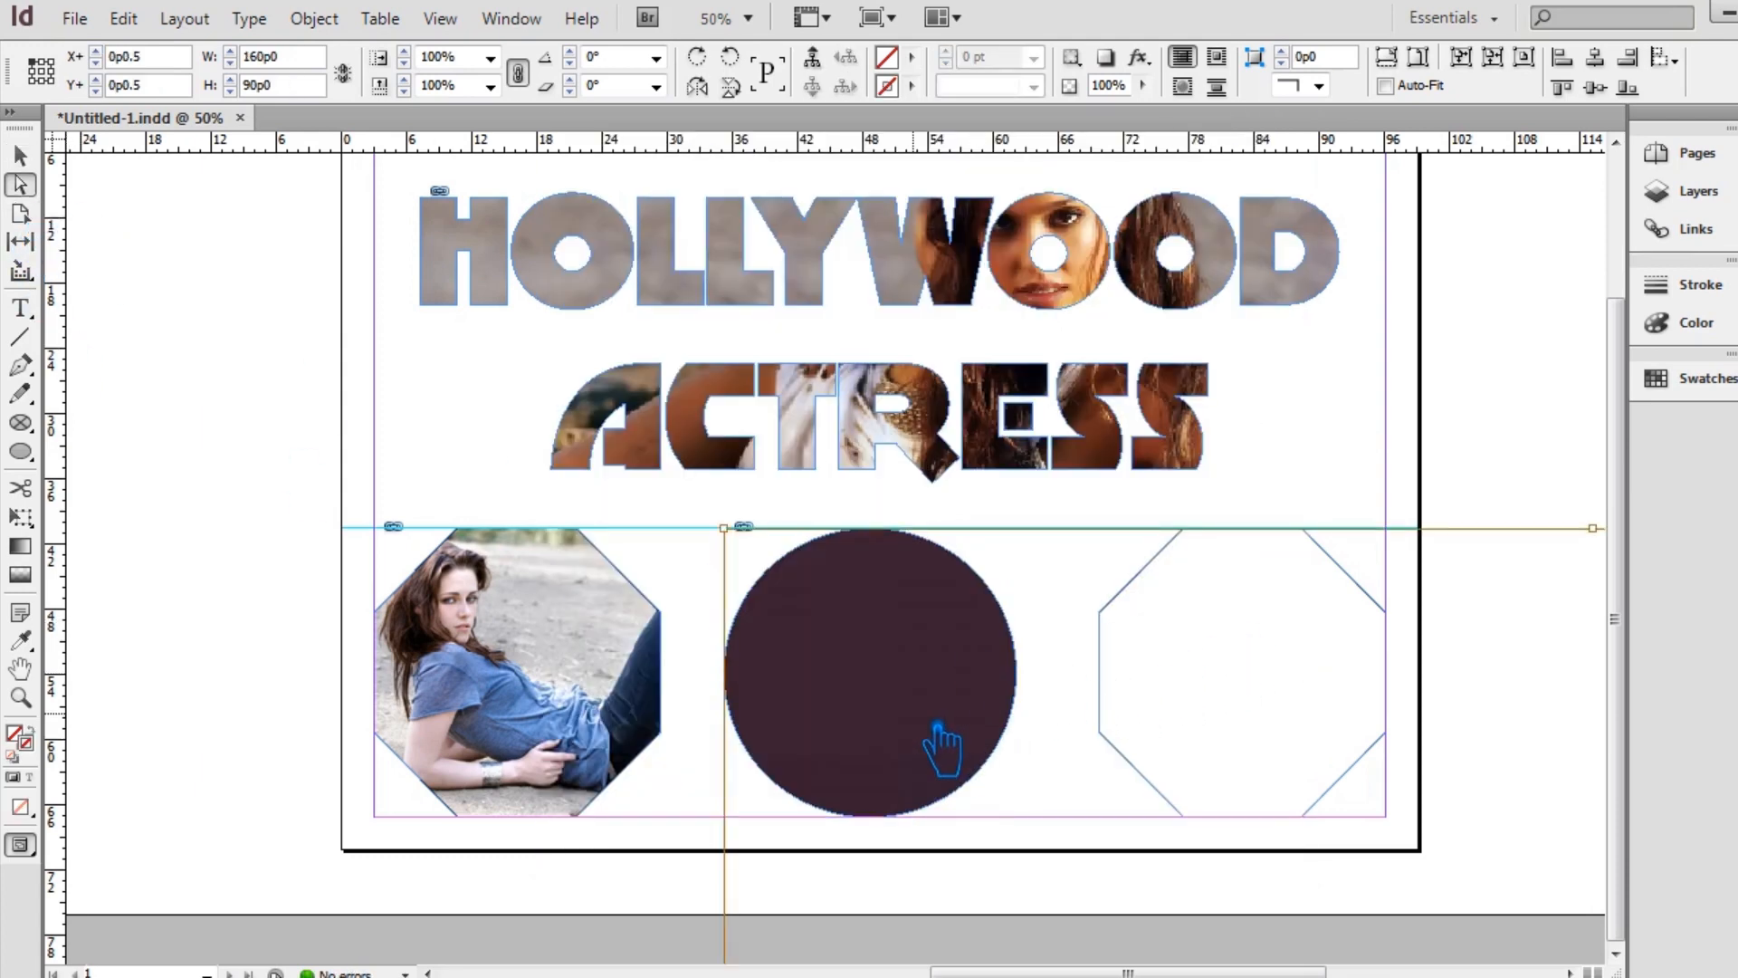
pyautogui.hotkey('ctrl', '-')
pyautogui.hotkey('ctrl', '-')
pyautogui.hotkey('ctrl', '-')
pyautogui.hotkey('ctrl', '-')
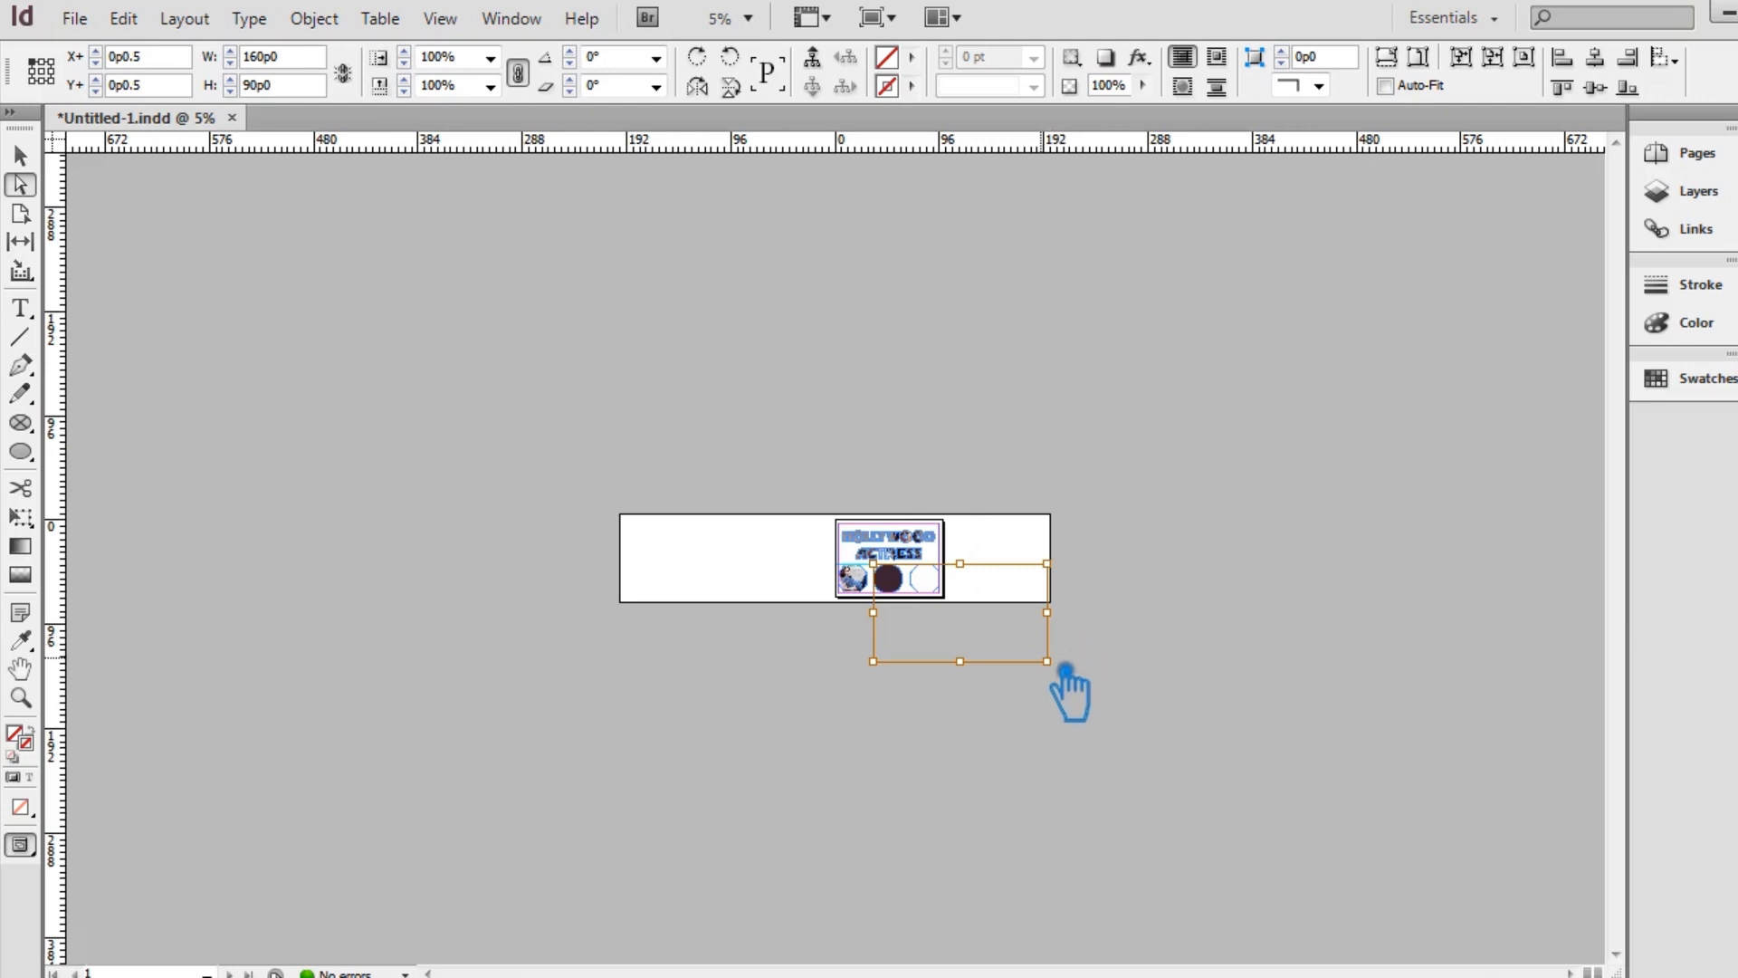
pyautogui.moveTo(1072, 671); pyautogui.dragTo(925, 614)
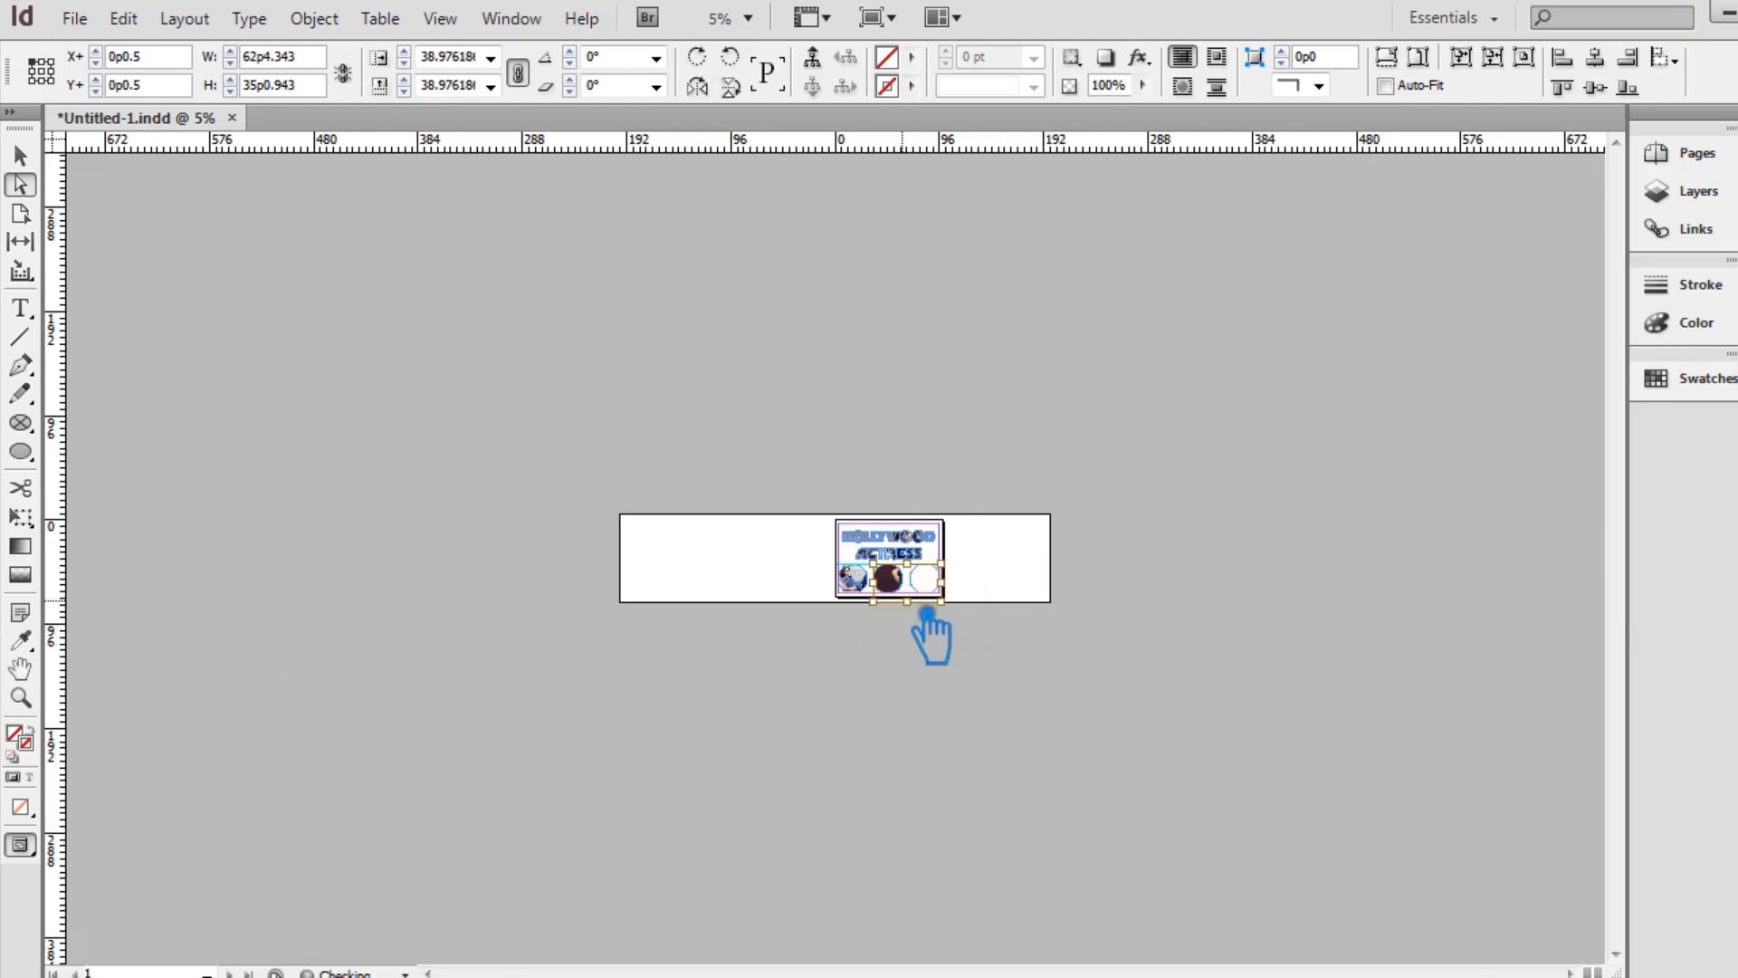
pyautogui.hotkey('ctrl', '=')
pyautogui.hotkey('ctrl', '=')
pyautogui.hotkey('ctrl', '=')
pyautogui.hotkey('ctrl', '=')
pyautogui.hotkey('ctrl', '=')
pyautogui.hotkey('ctrl', '=')
pyautogui.hotkey('ctrl', '=')
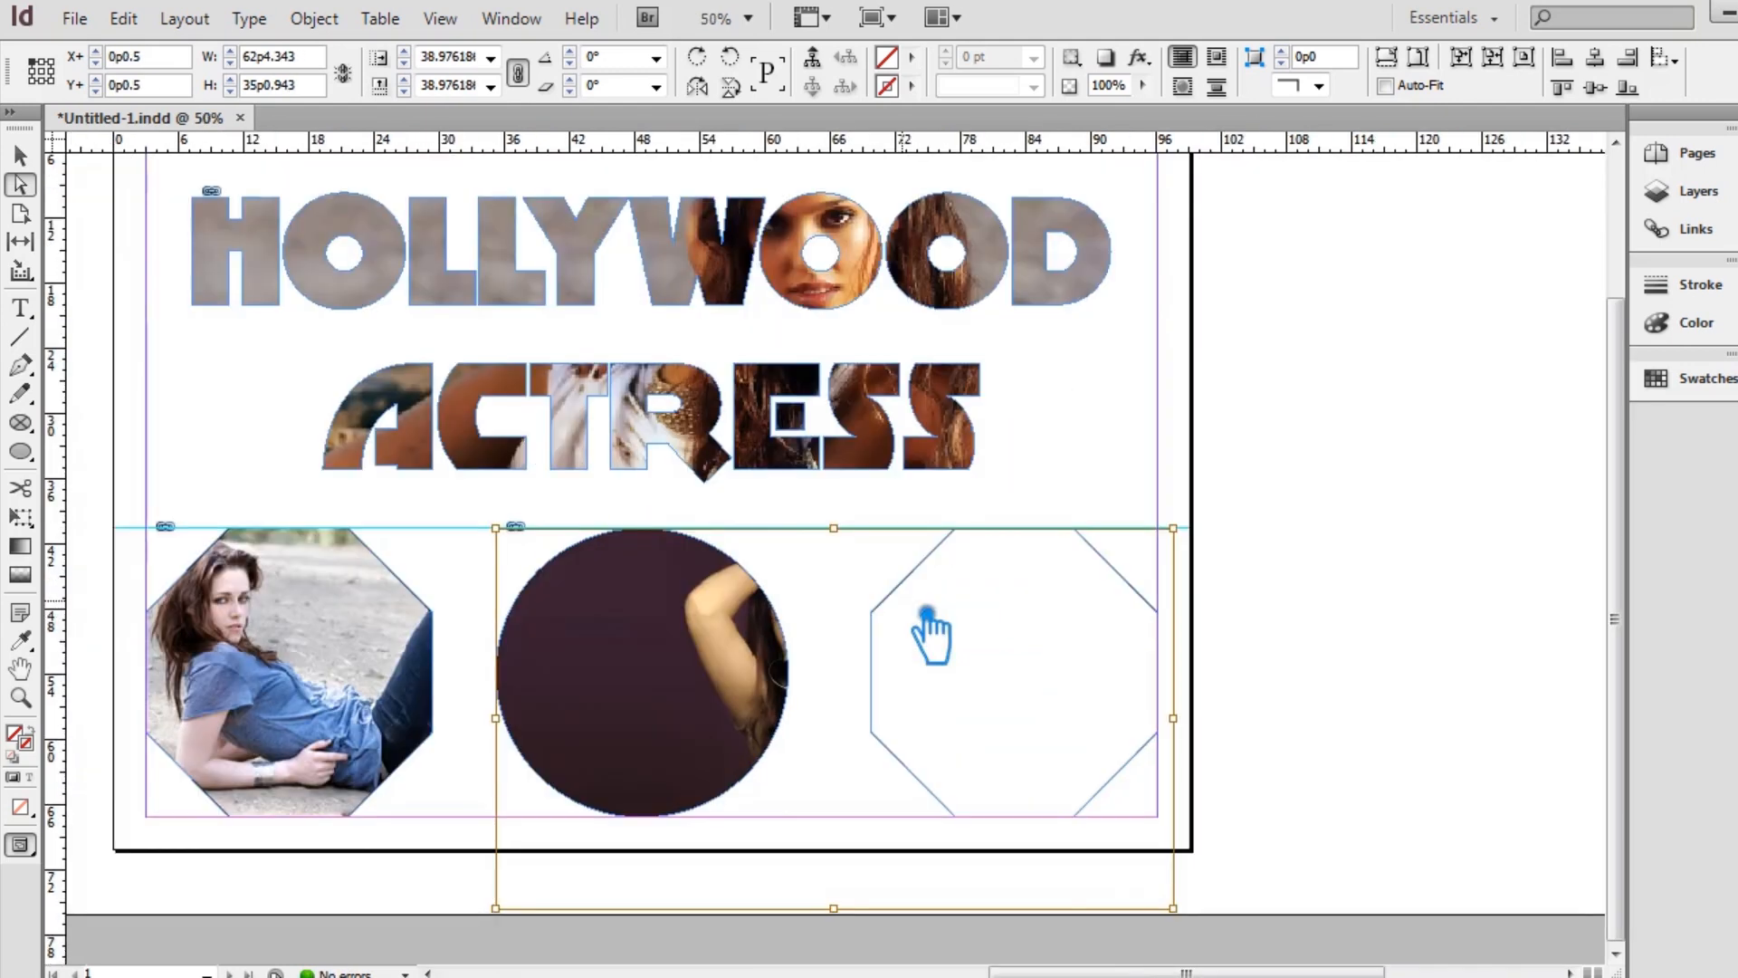
pyautogui.moveTo(1201, 928); pyautogui.dragTo(1040, 783)
# - Nudge the picture inside the circle leftward until the woman is centered in the frame, and deselect it
pyautogui.press('Left')
pyautogui.press('Left')
pyautogui.press('Left')
pyautogui.press('Left')
pyautogui.press('Left')
pyautogui.press('Left')
pyautogui.press('Left')
pyautogui.press('Left')
pyautogui.press('Left')
pyautogui.press('Left')
pyautogui.press('Left')
pyautogui.press('Left')
pyautogui.press('Left')
pyautogui.press('Left')
pyautogui.press('Left')
pyautogui.press('Left')
pyautogui.press('Left')
pyautogui.press('Left')
pyautogui.press('Left')
pyautogui.press('Left')
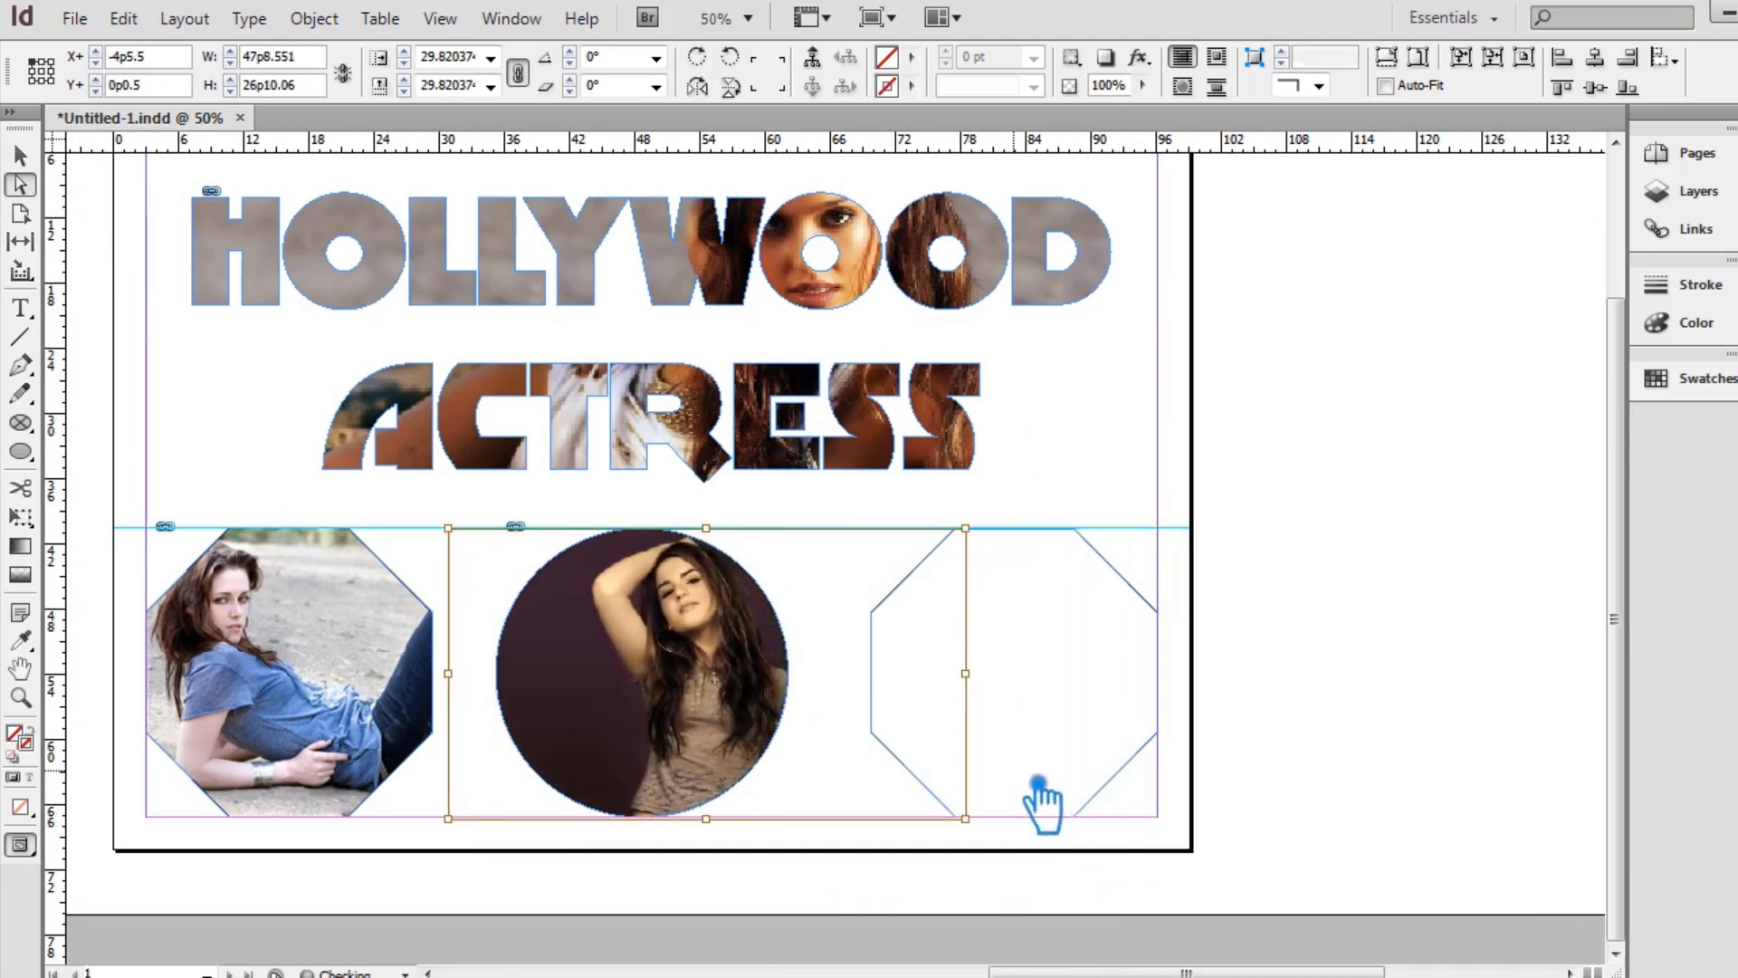
pyautogui.press('Left')
pyautogui.press('Left')
pyautogui.press('Left')
pyautogui.press('Left')
pyautogui.press('Left')
pyautogui.press('Left')
pyautogui.press('Left')
pyautogui.press('Left')
pyautogui.press('Left')
pyautogui.press('Left')
pyautogui.press('Left')
pyautogui.press('Left')
pyautogui.press('Left')
pyautogui.press('Left')
pyautogui.press('Left')
pyautogui.press('Left')
pyautogui.press('Left')
pyautogui.press('Left')
pyautogui.press('Left')
pyautogui.press('Left')
pyautogui.press('Left')
pyautogui.press('Left')
pyautogui.press('Left')
pyautogui.click(1280, 648)
# - Select the empty octagon frame and place picture 12 from the Pics folder into it
pyautogui.click(1039, 527)
pyautogui.click(1146, 597)
pyautogui.click(1148, 616)
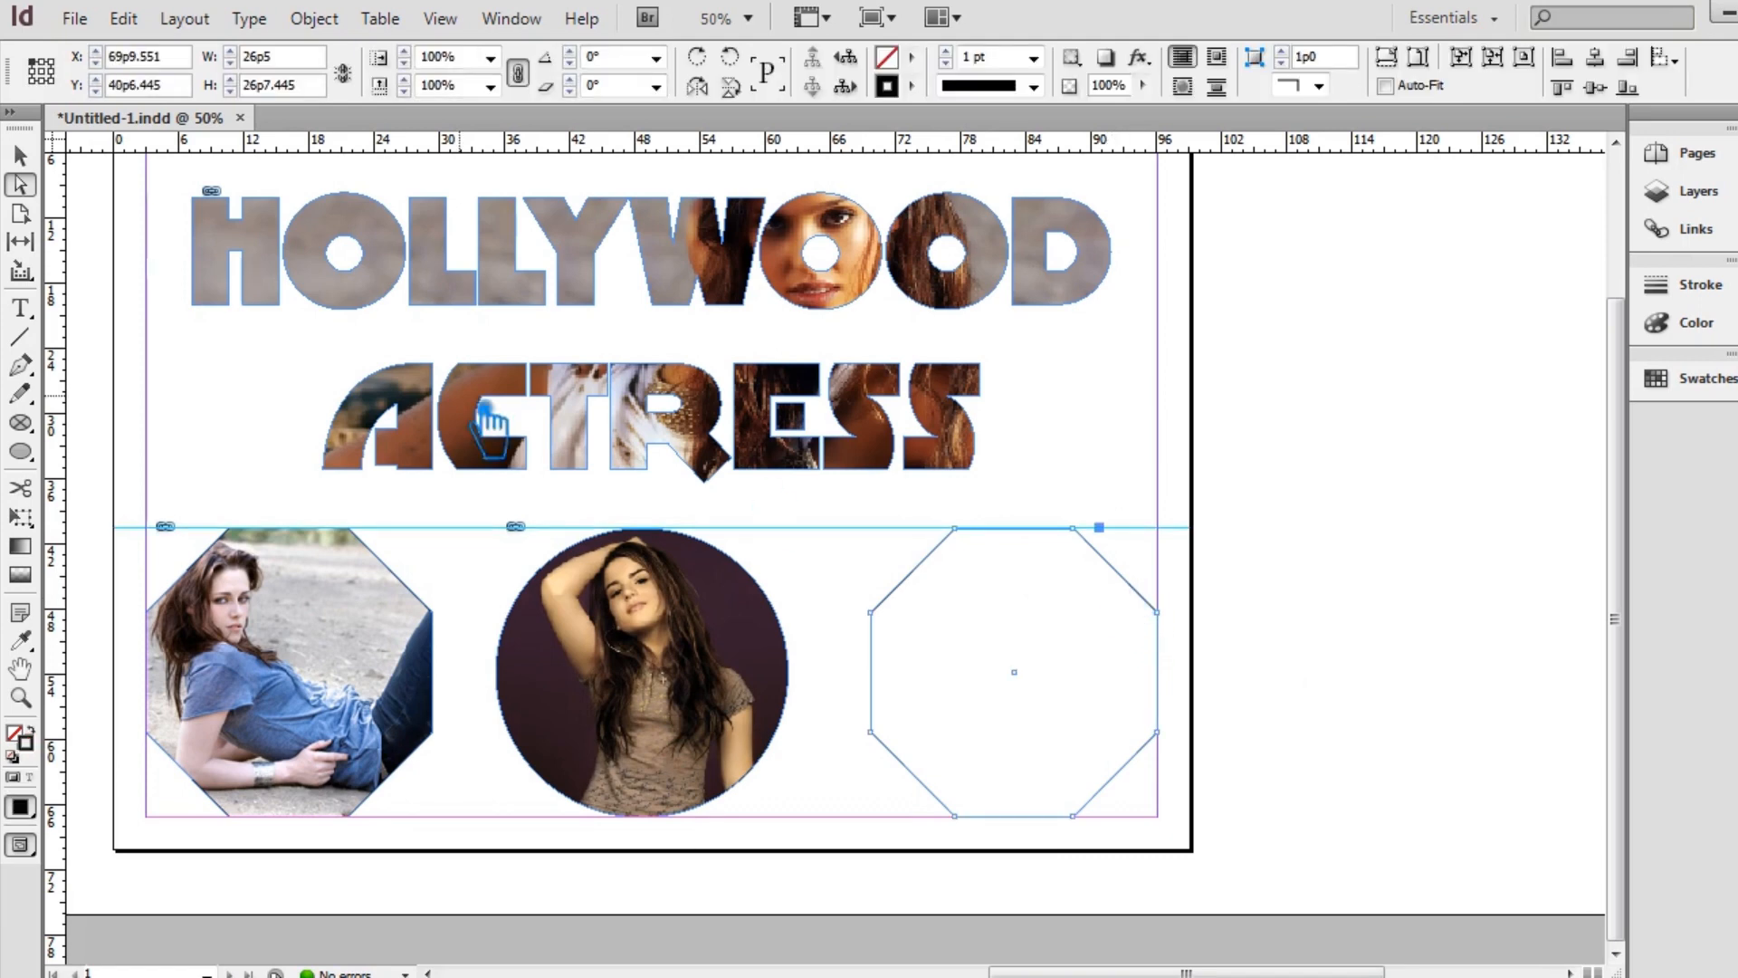
pyautogui.click(32, 159)
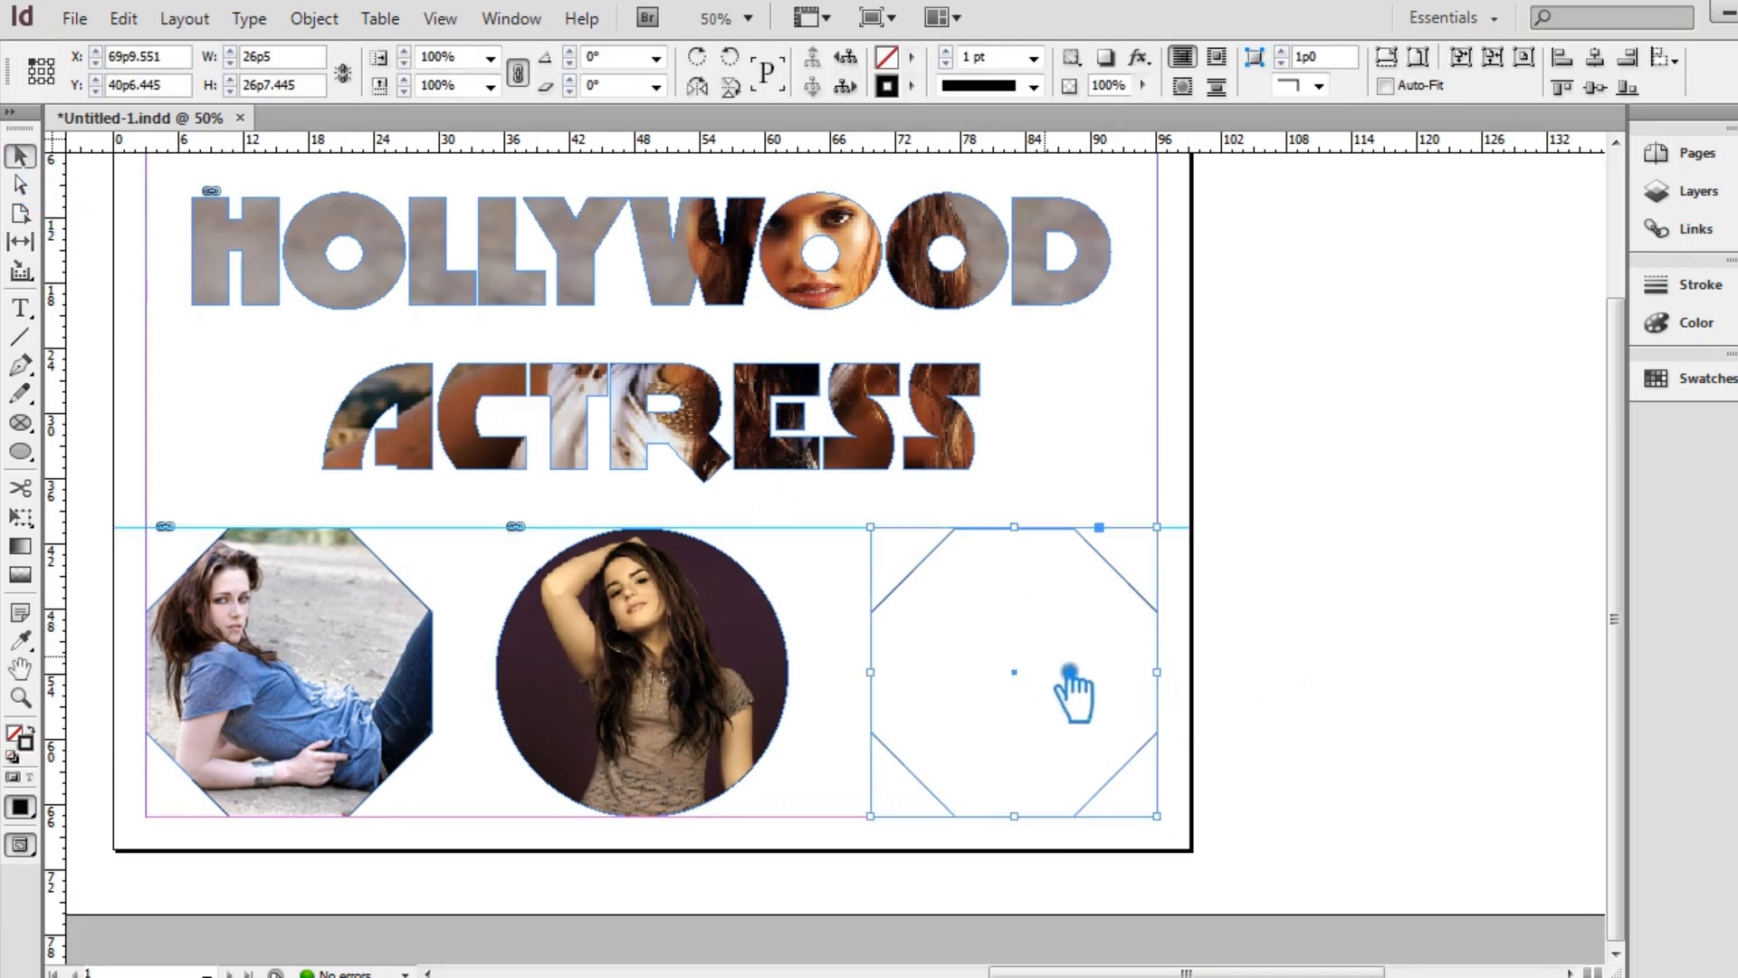
pyautogui.rightClick(1032, 686)
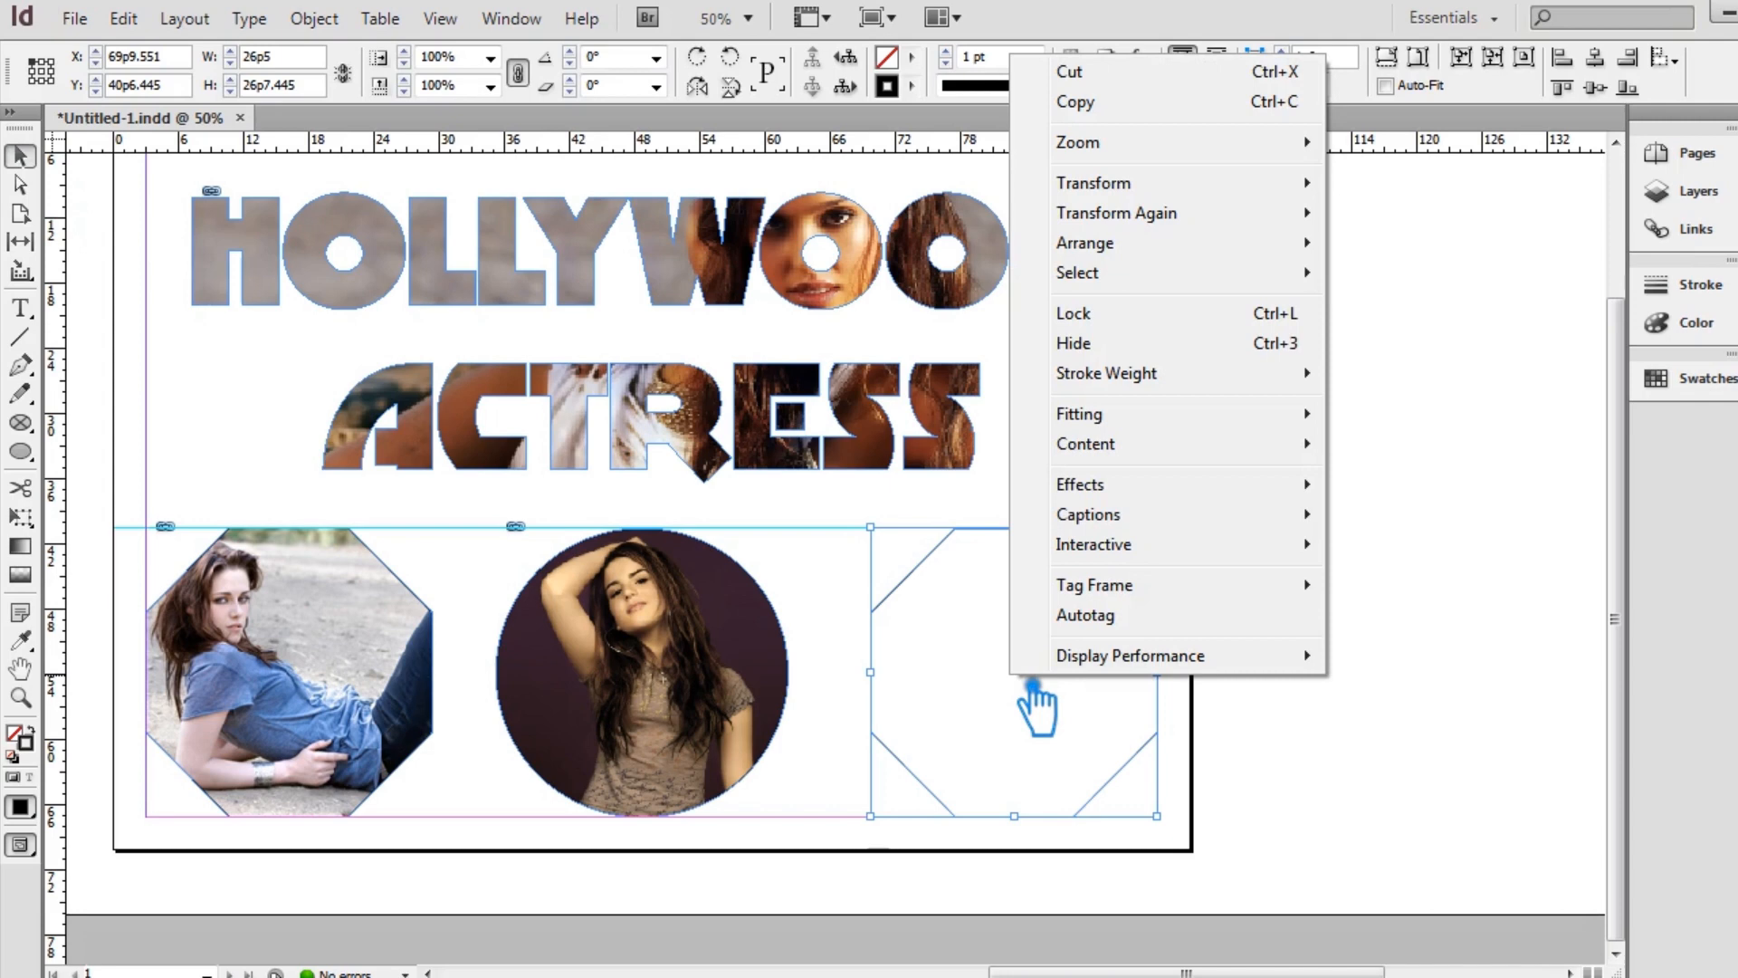
pyautogui.click(1021, 683)
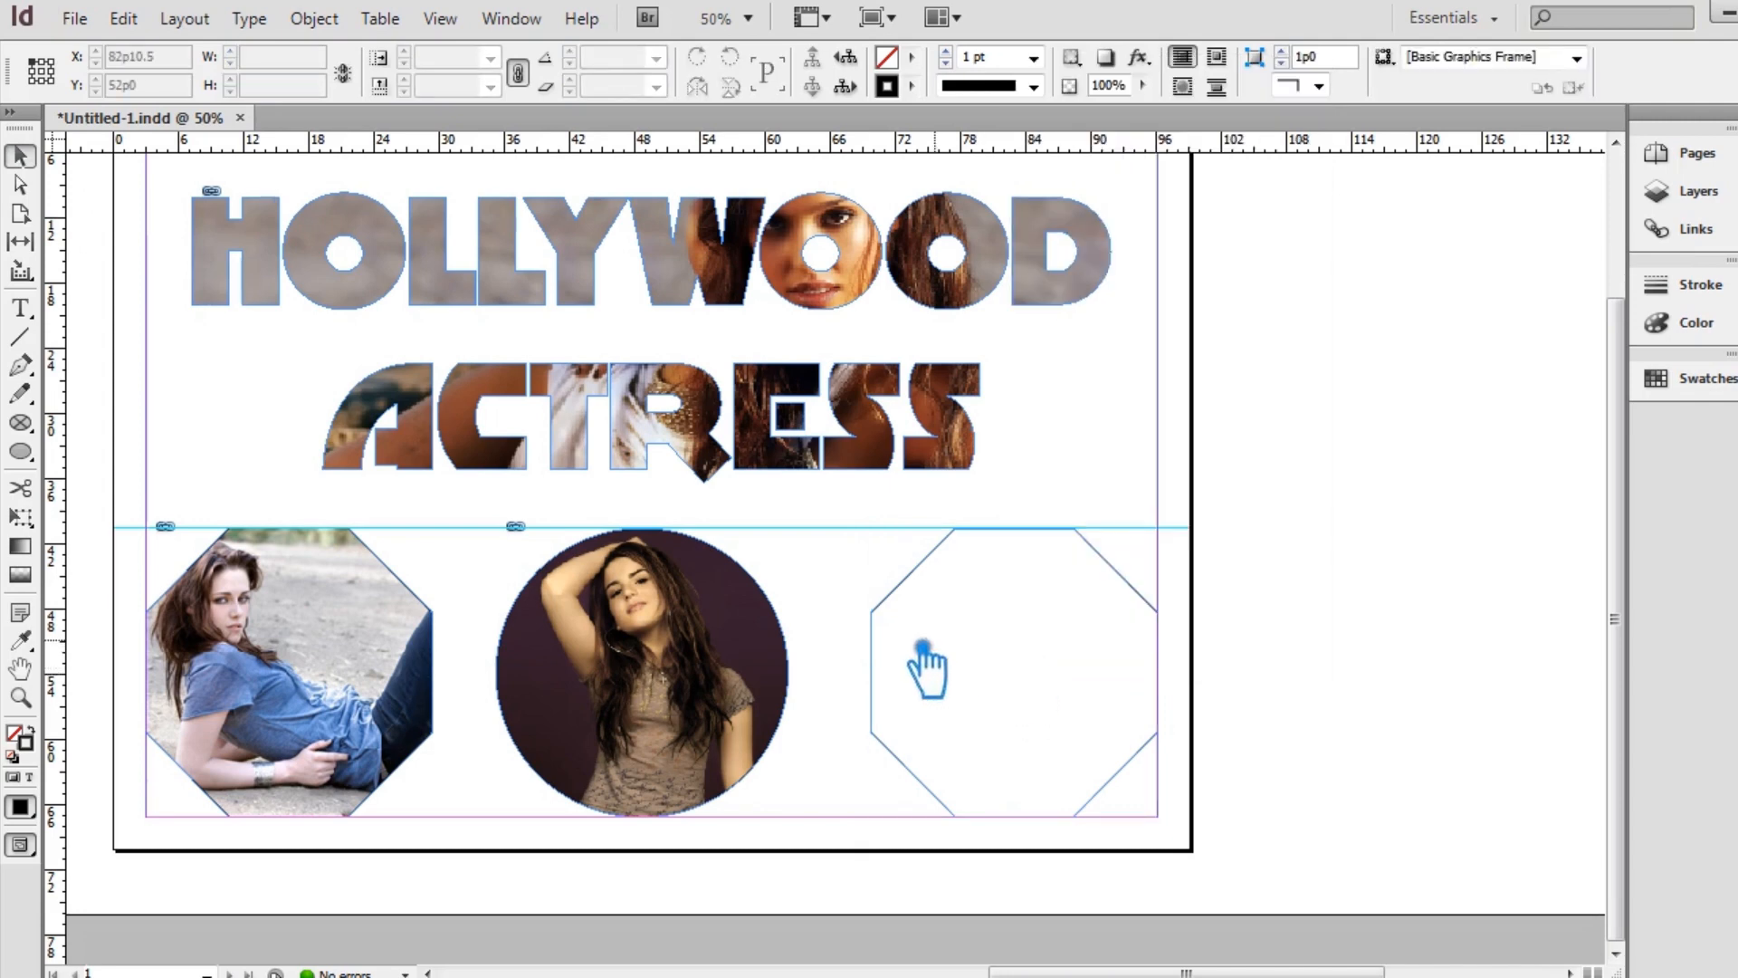
pyautogui.rightClick(1035, 686)
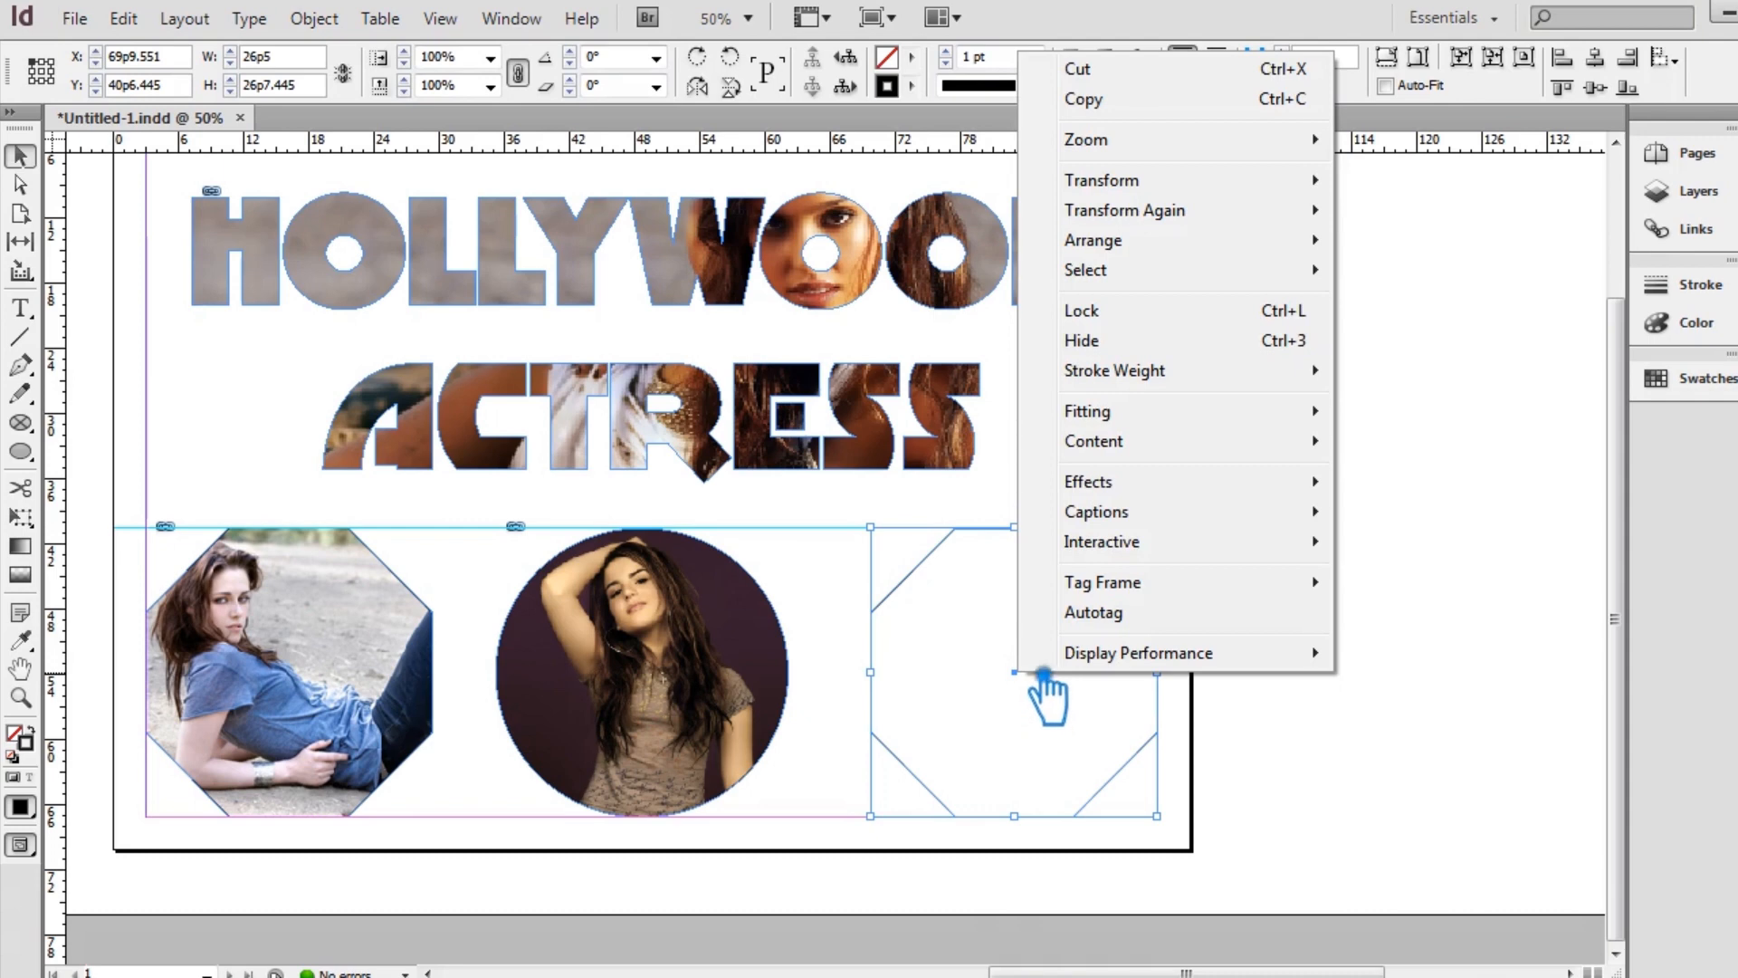
pyautogui.click(89, 19)
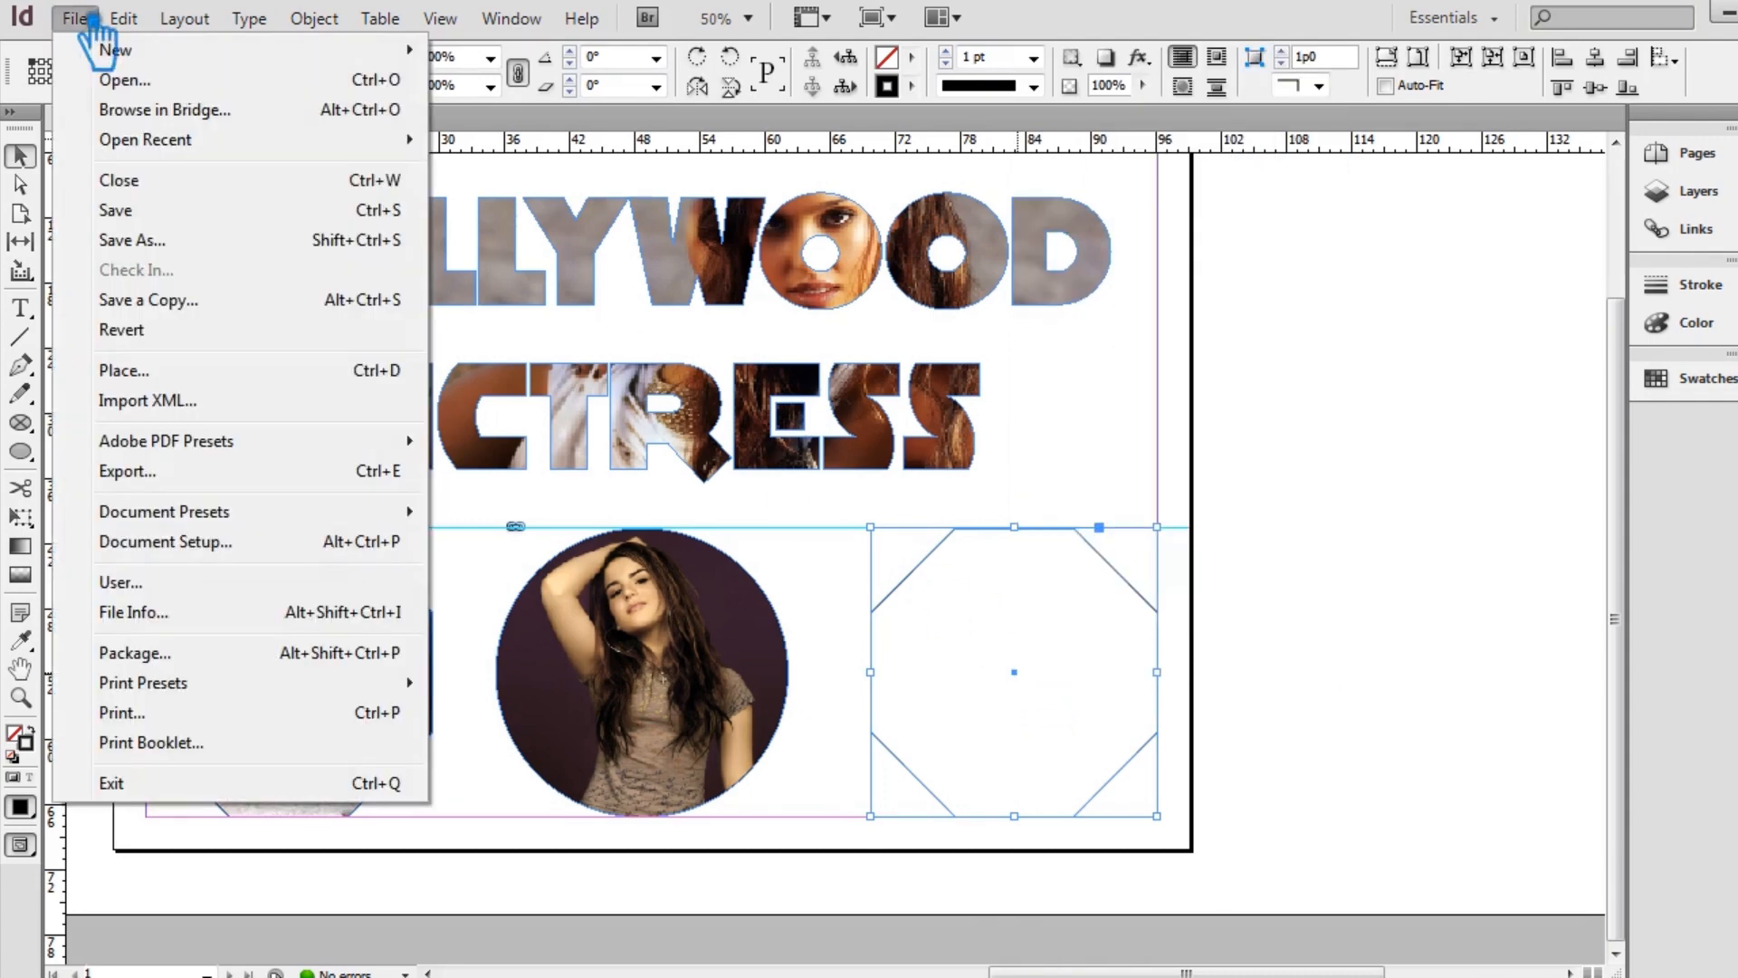
pyautogui.click(218, 372)
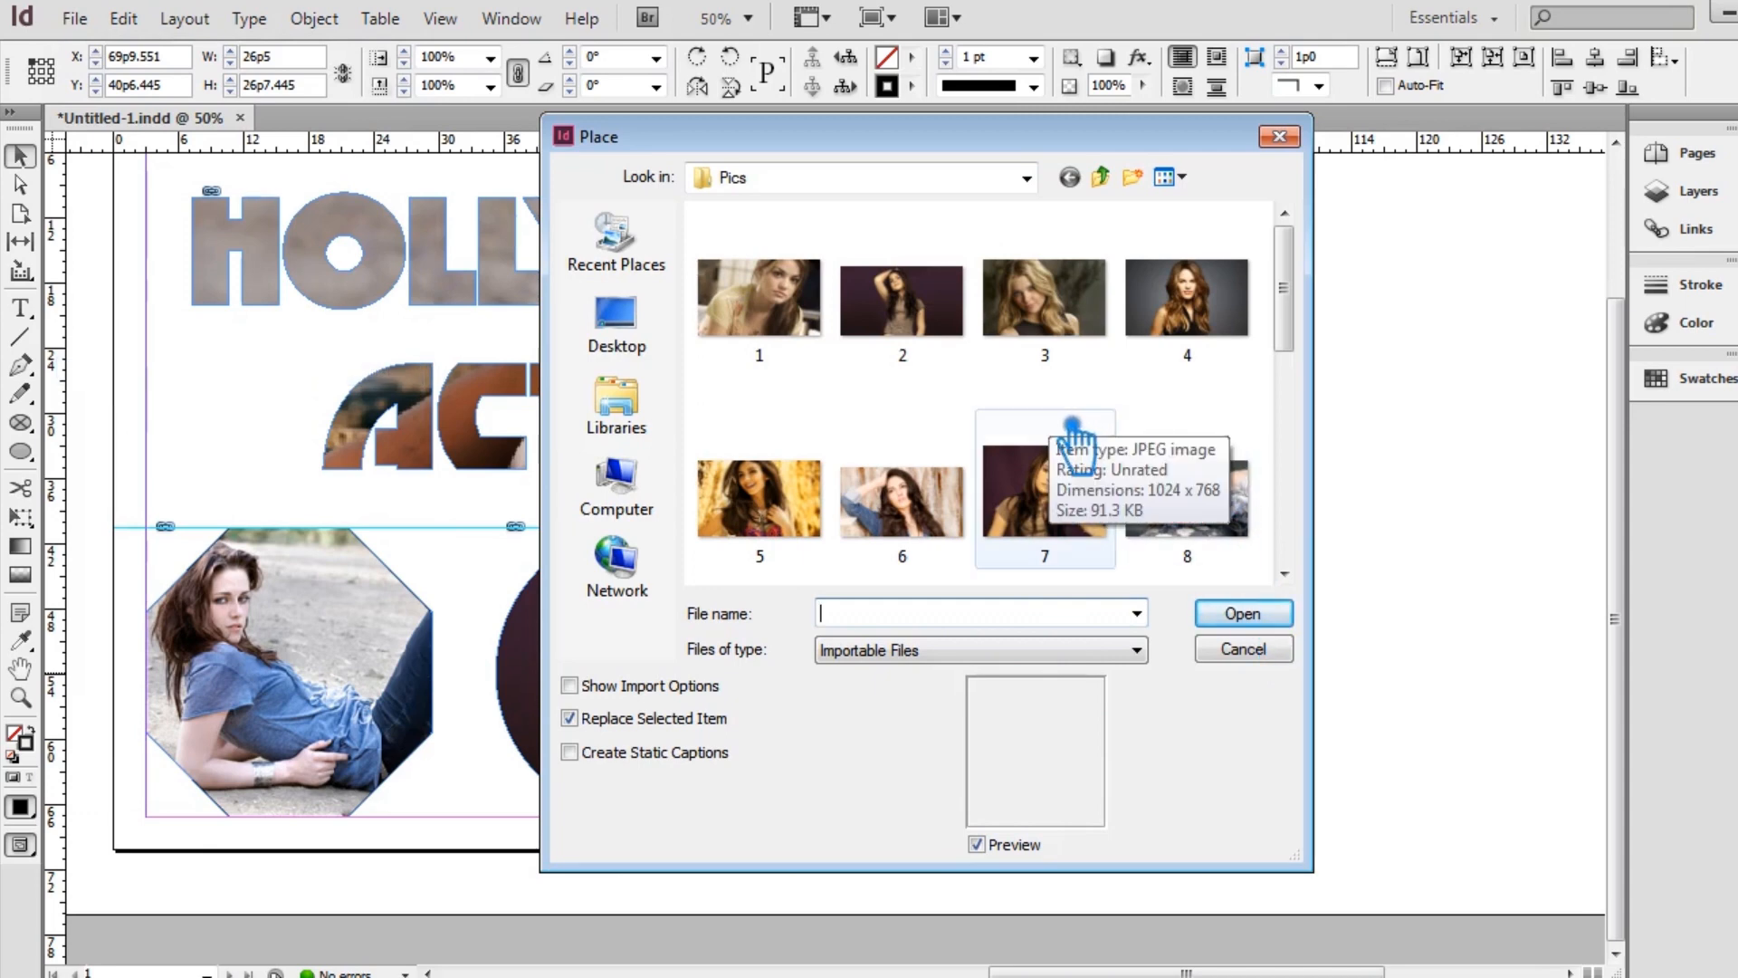
pyautogui.scroll(-1, 1313, 330)
pyautogui.moveTo(1309, 322); pyautogui.dragTo(1324, 403)
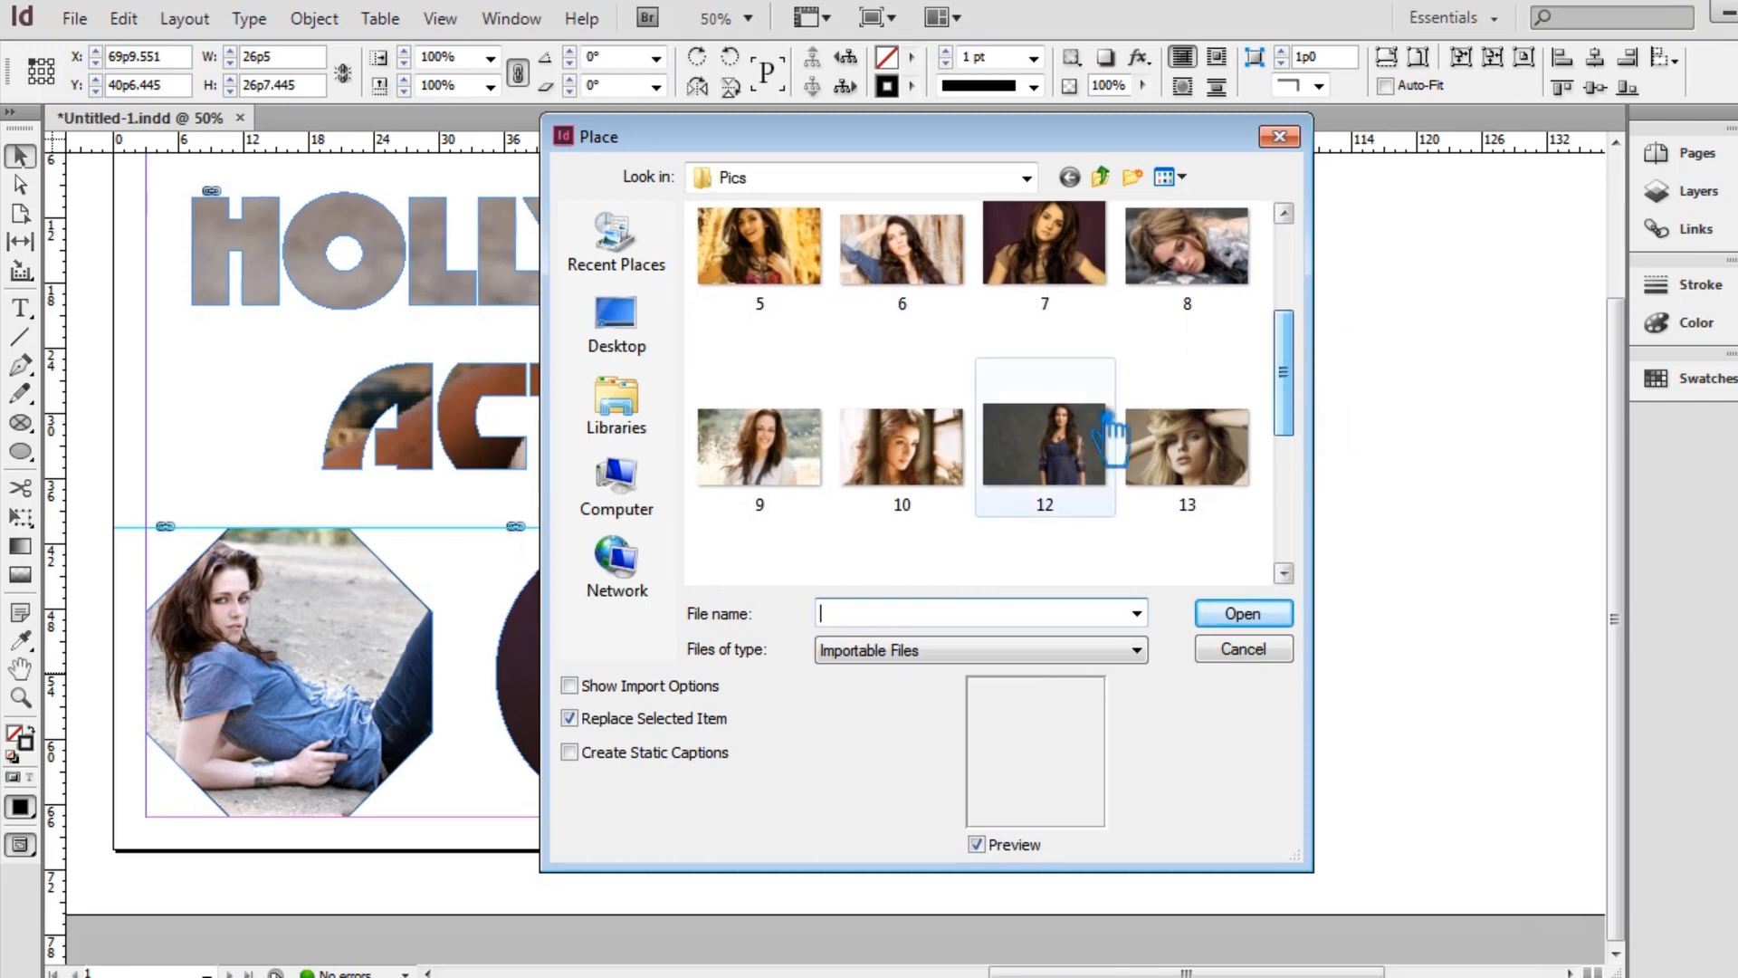
pyautogui.click(1057, 479)
pyautogui.click(1240, 613)
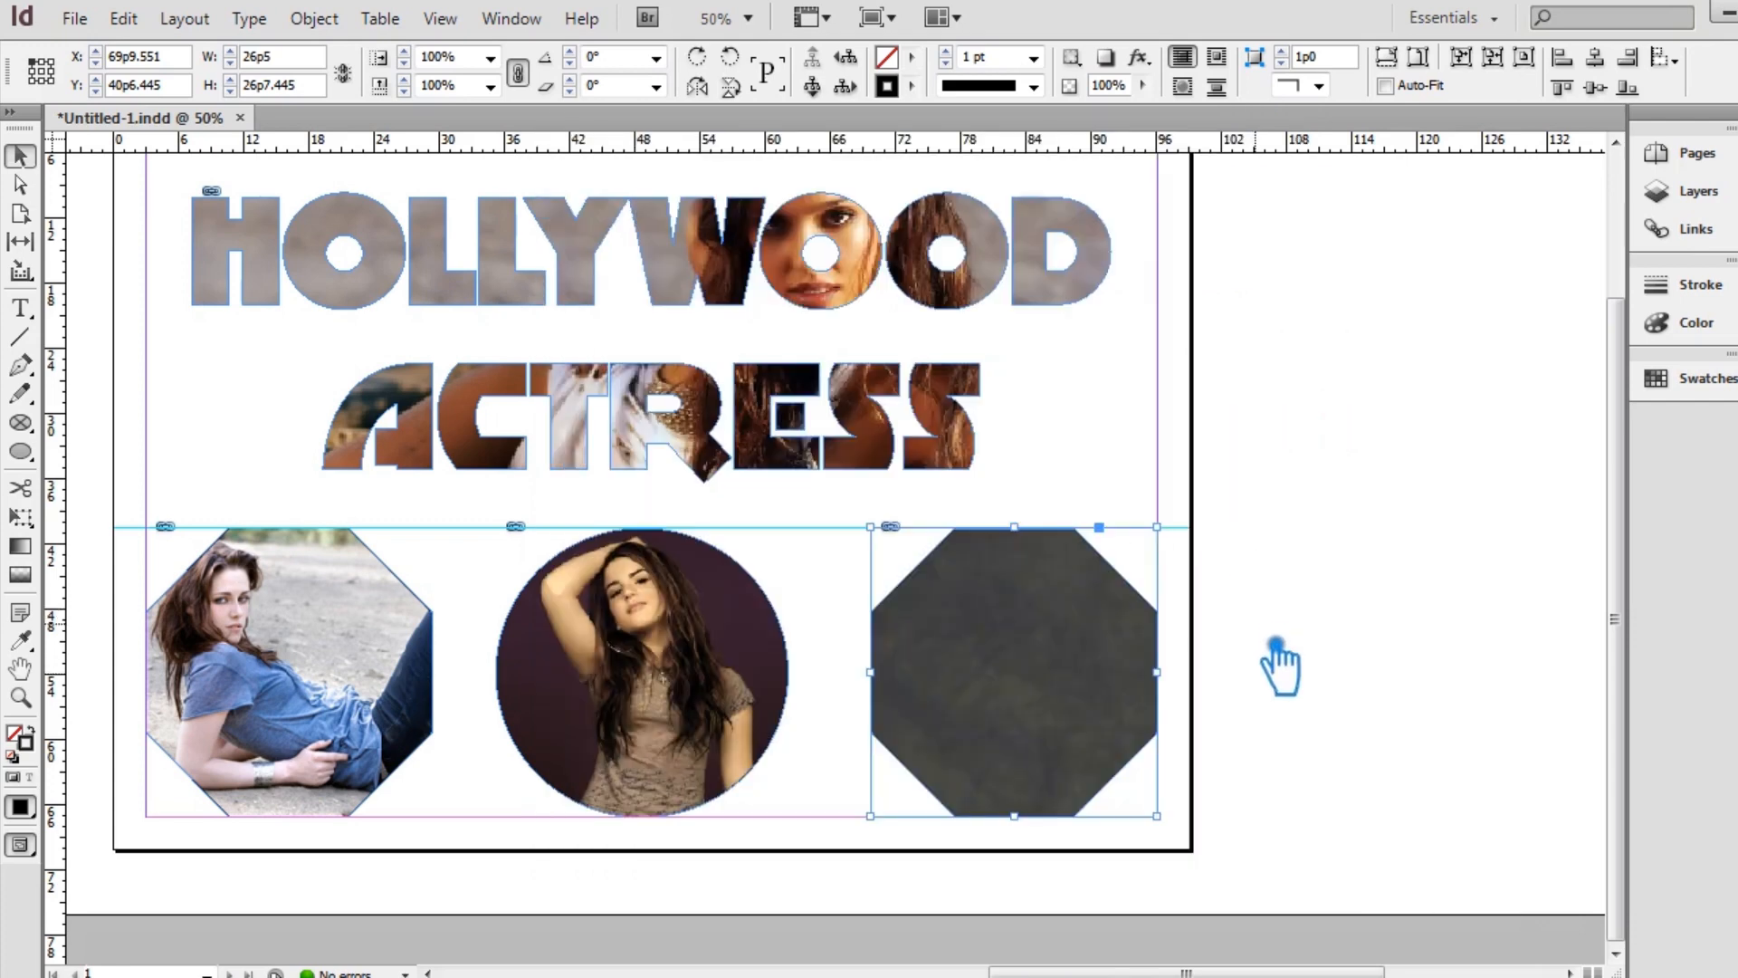
# - Select the picture inside the newly filled octagon and scale it proportionally to about 40p0 wide and 26p7 high
pyautogui.click(21, 186)
pyautogui.click(1122, 714)
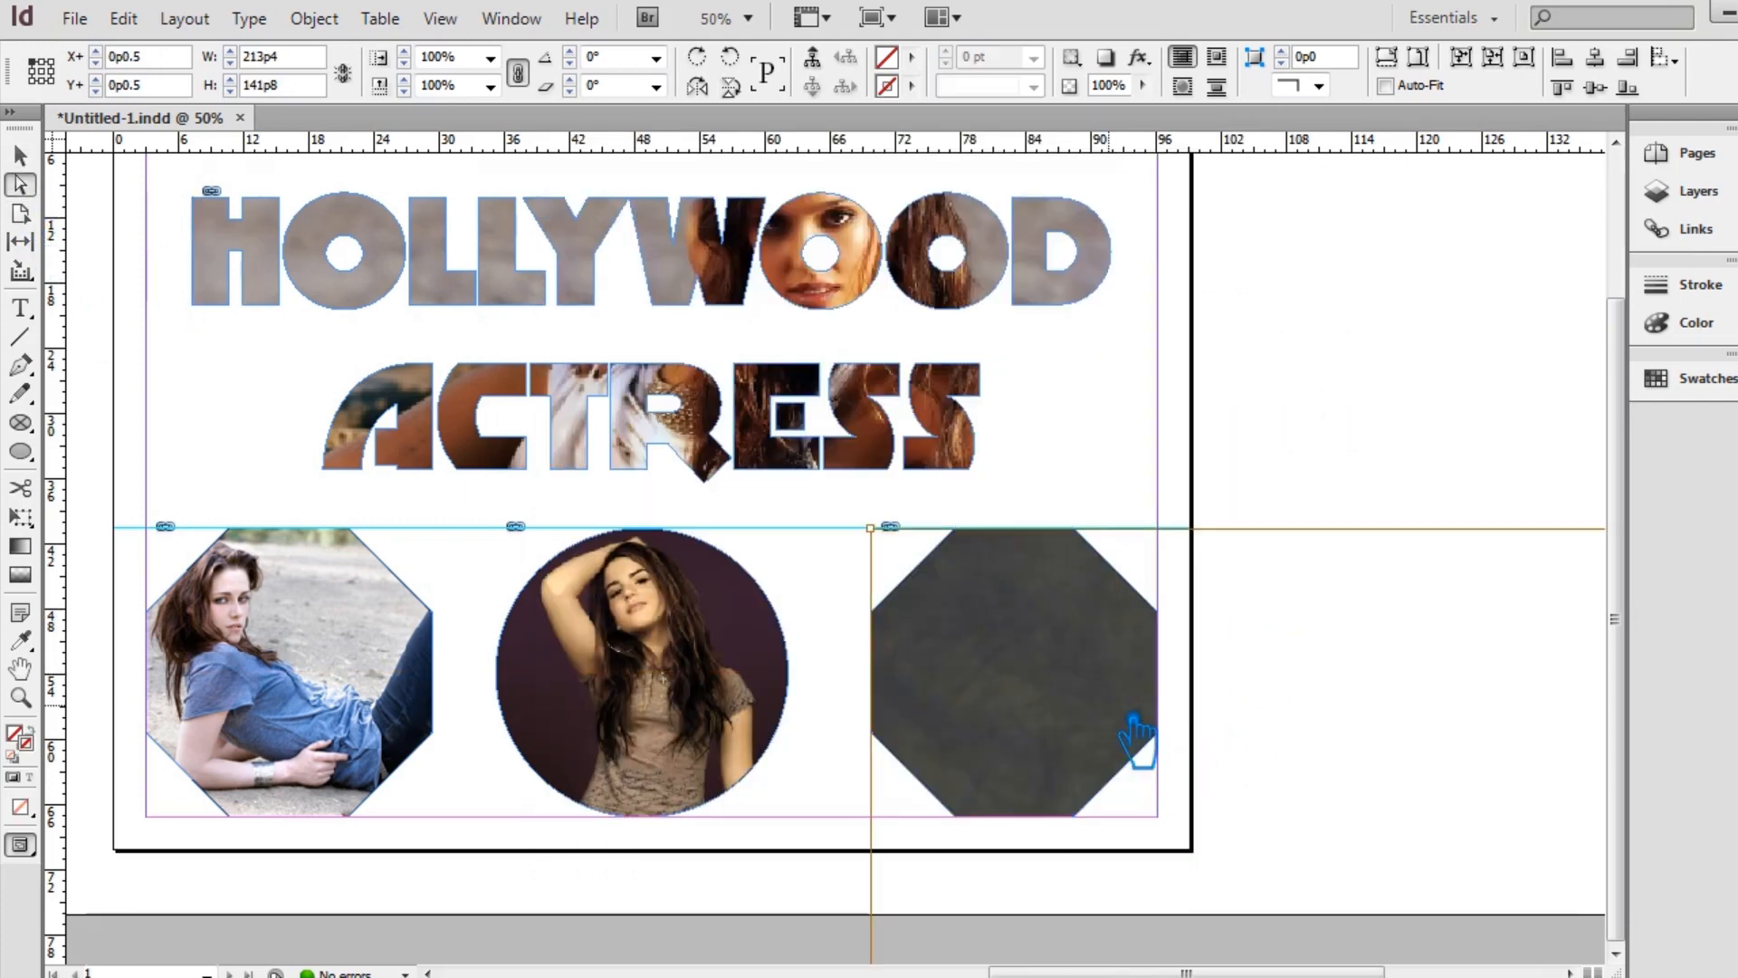
pyautogui.hotkey('ctrl', '-')
pyautogui.hotkey('ctrl', '-')
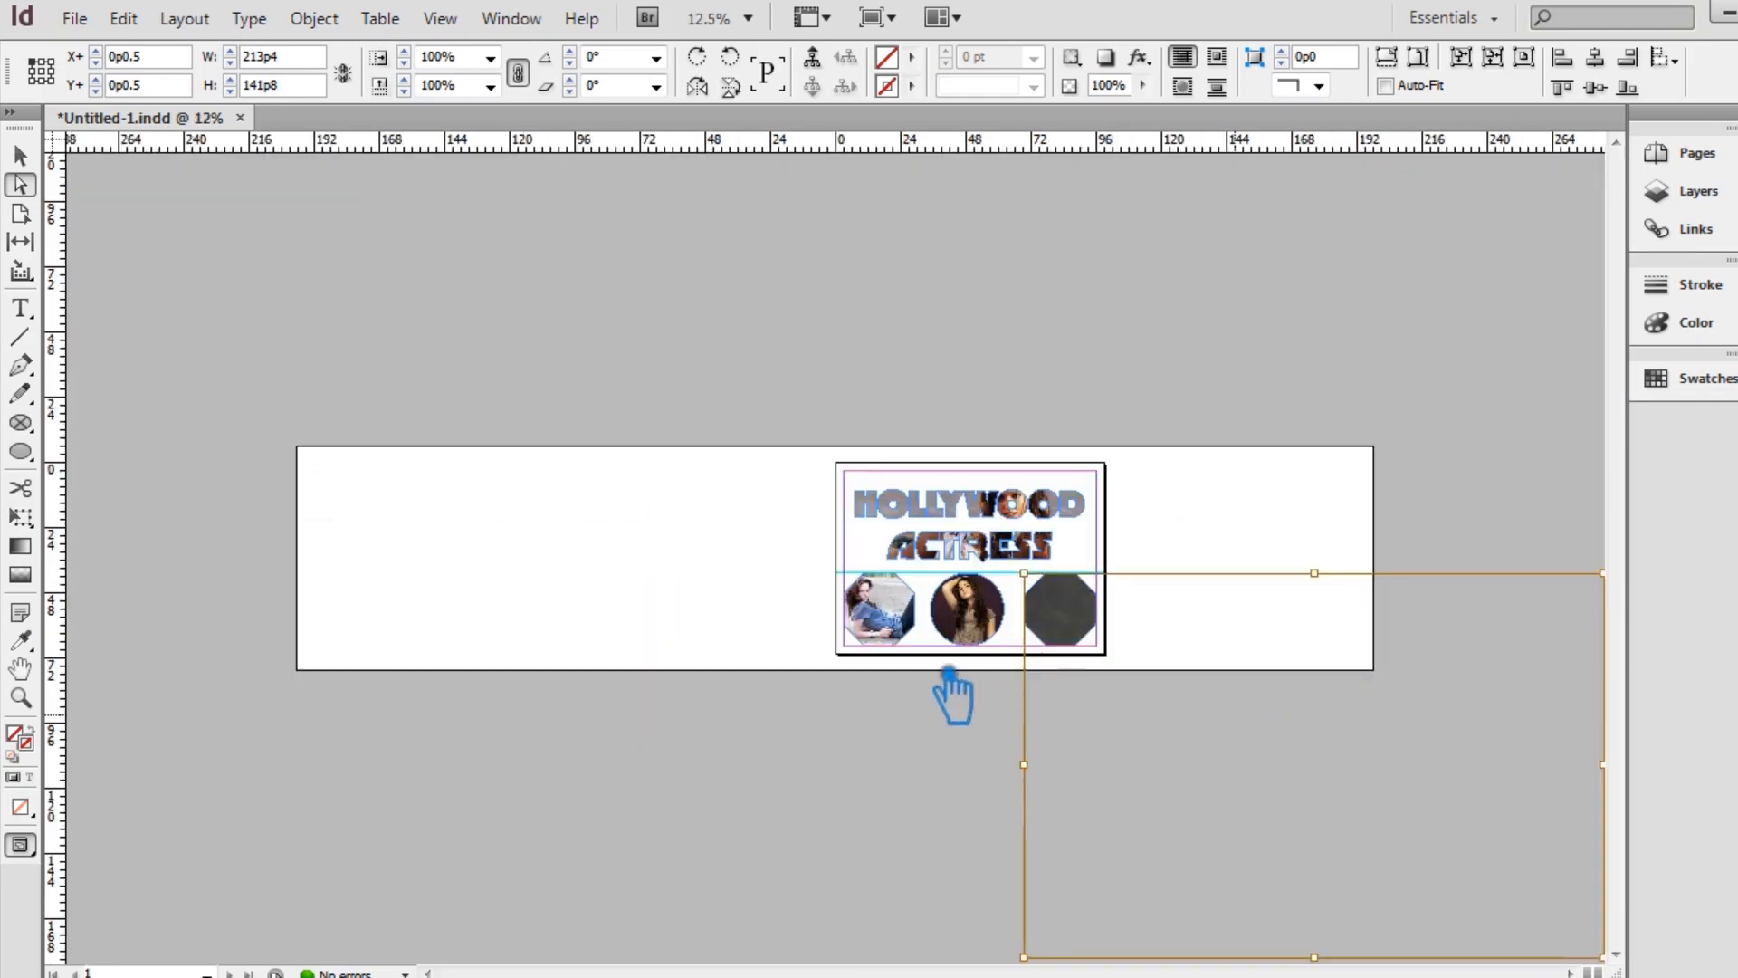
pyautogui.hotkey('ctrl', '-')
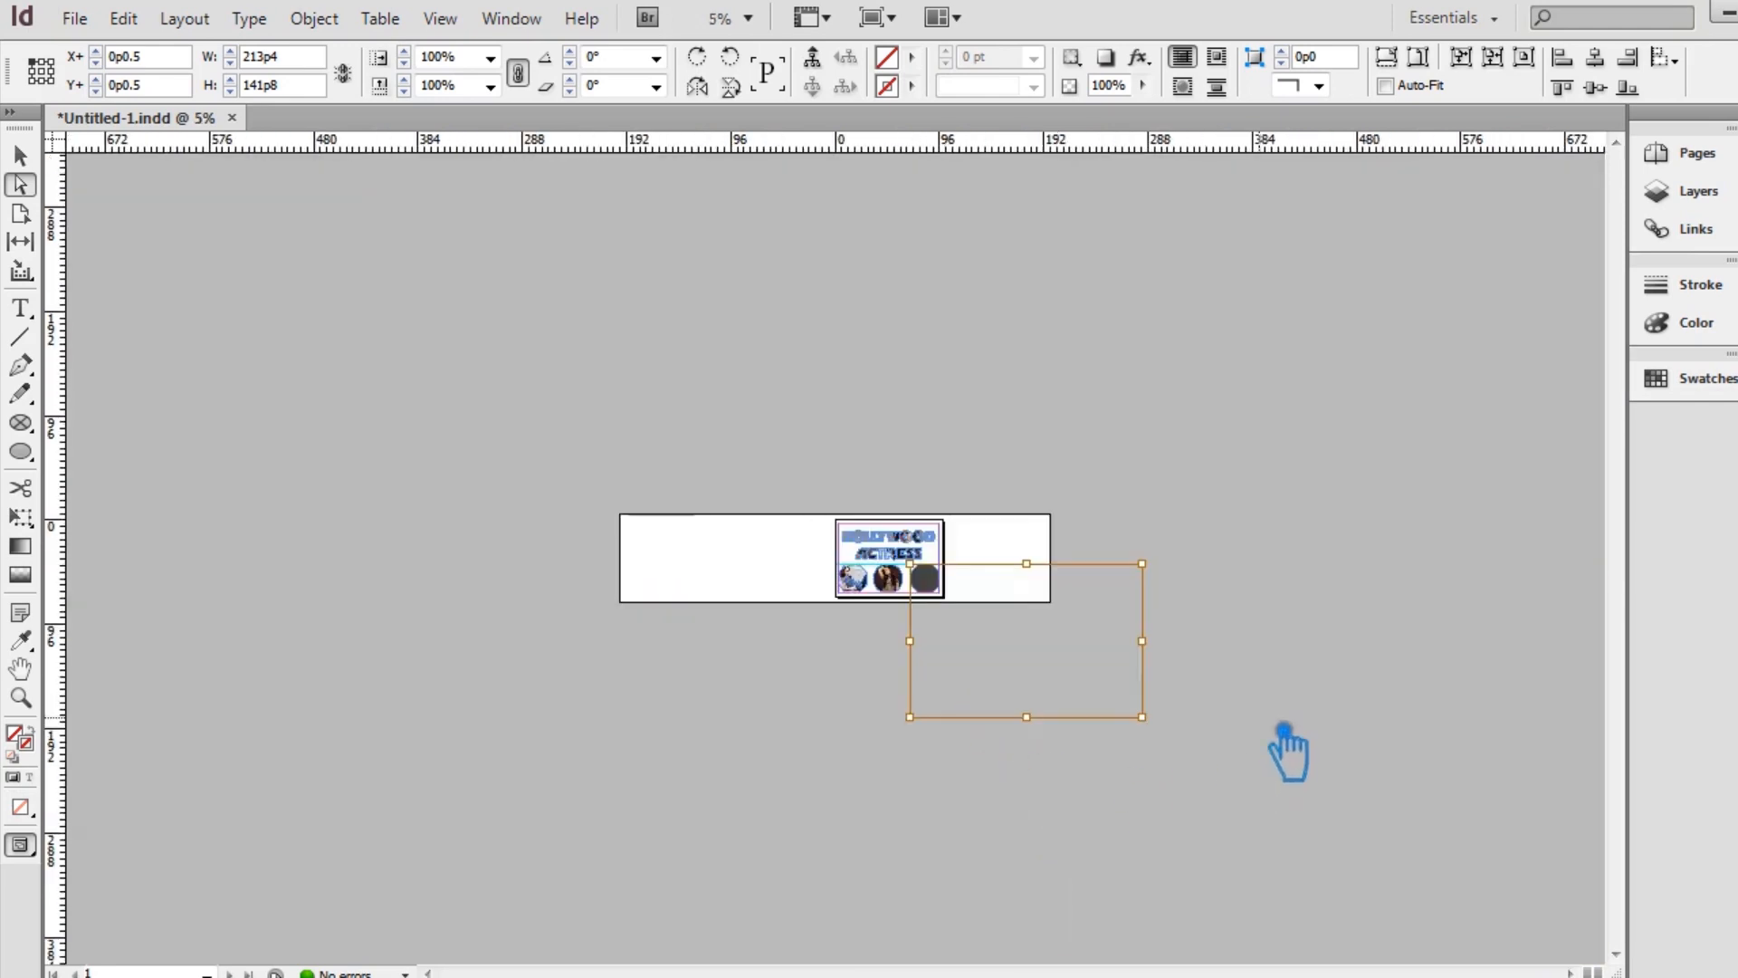
pyautogui.moveTo(1167, 741); pyautogui.dragTo(946, 597)
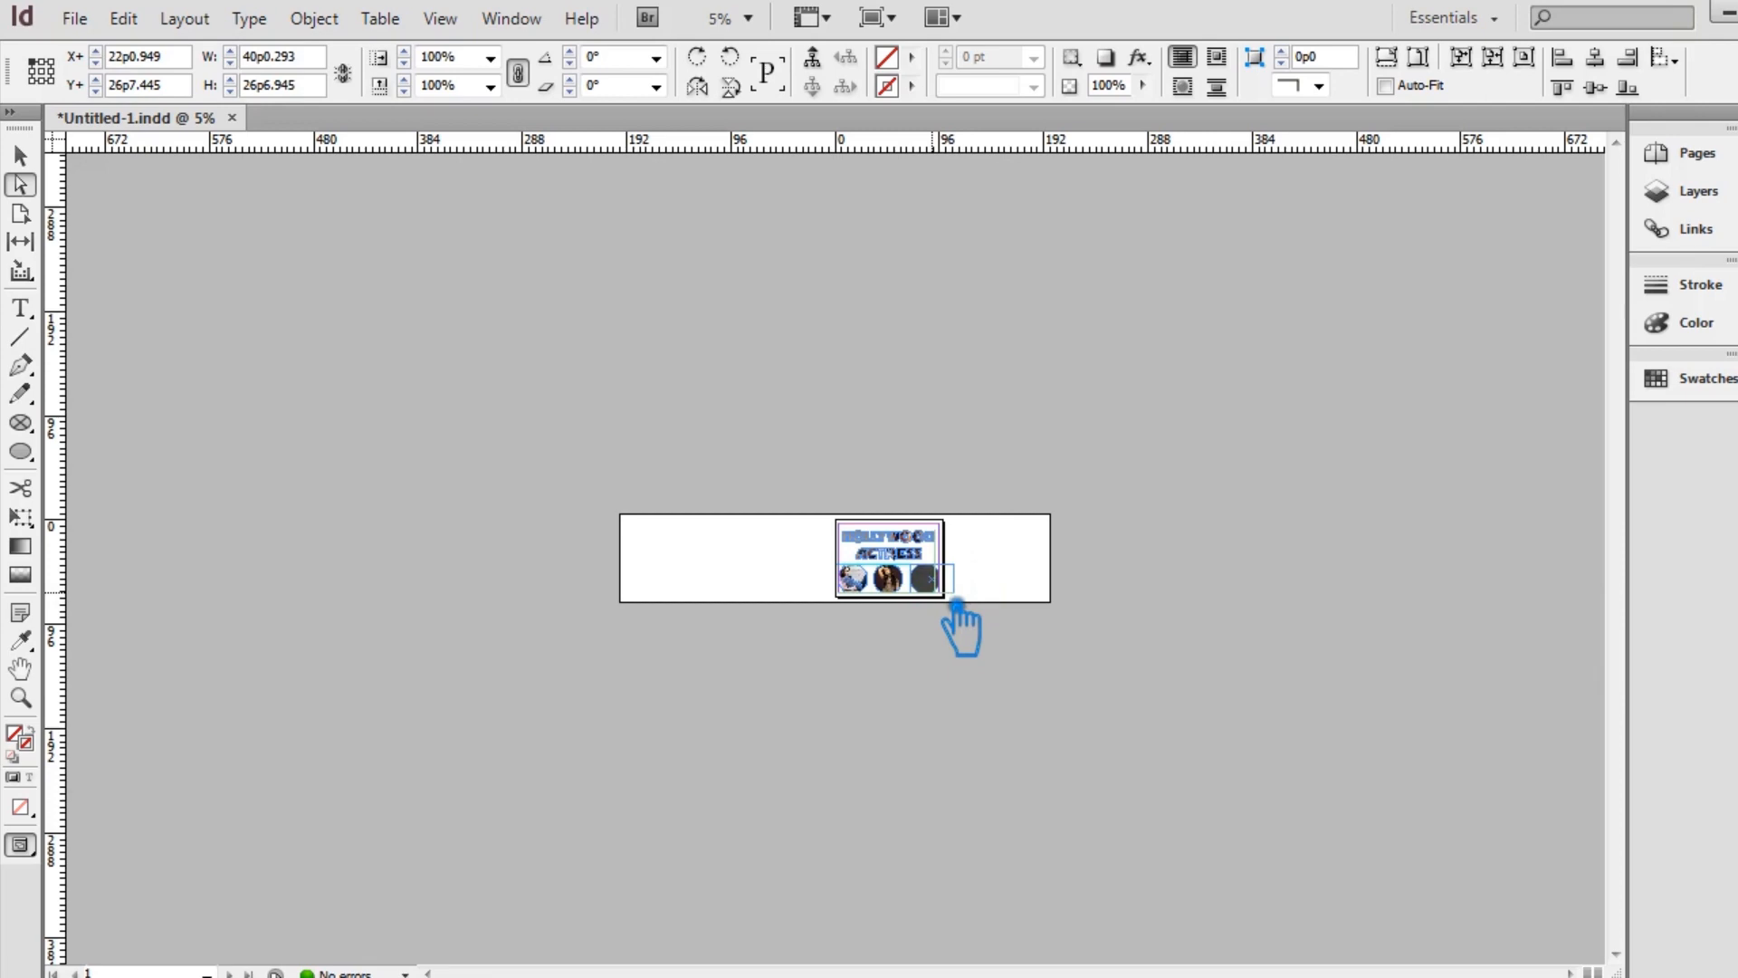
# - Nudge the octagon's picture leftward to a horizontal offset of -11p7.5 so the woman is centered, and deselect it
pyautogui.hotkey('ctrl', '=')
pyautogui.hotkey('ctrl', '=')
pyautogui.hotkey('ctrl', '=')
pyautogui.hotkey('ctrl', '=')
pyautogui.hotkey('ctrl', '=')
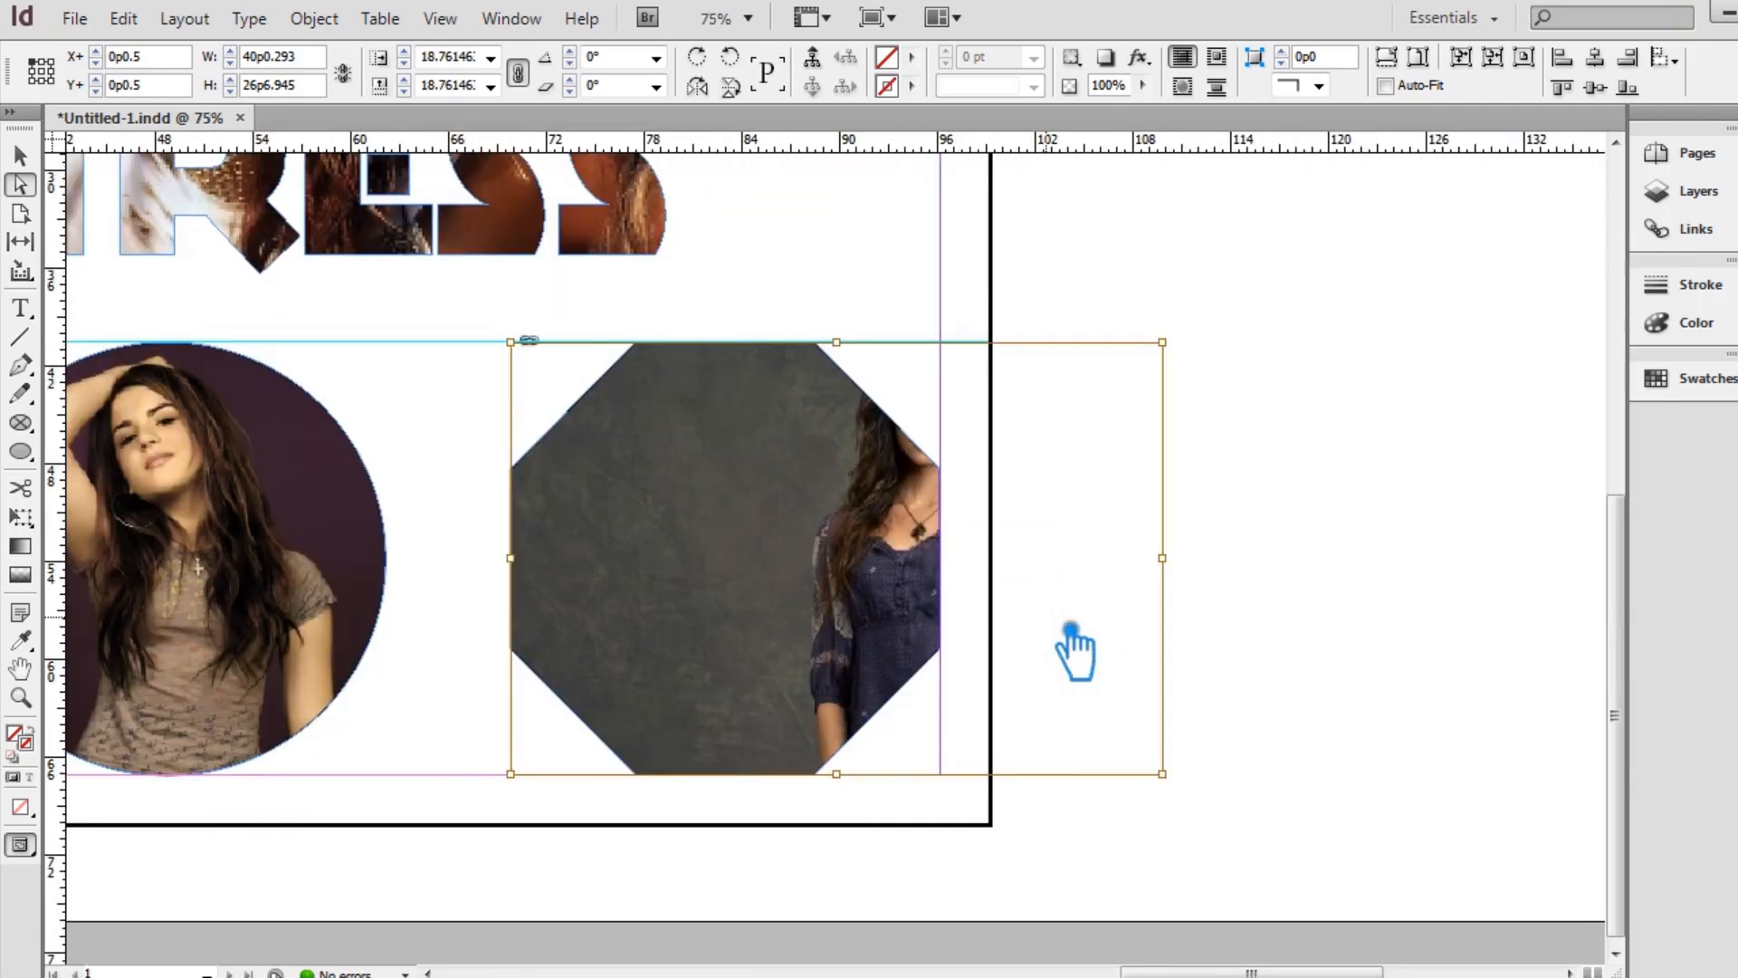
pyautogui.press('Left')
pyautogui.press('Left')
pyautogui.press('Left')
pyautogui.press('Left')
pyautogui.press('Left')
pyautogui.press('Left')
pyautogui.press('Left')
pyautogui.press('Left')
pyautogui.press('Left')
pyautogui.press('Left')
pyautogui.press('Left')
pyautogui.press('Left')
pyautogui.press('Left')
pyautogui.press('Left')
pyautogui.press('Left')
pyautogui.press('Left')
pyautogui.press('Left')
pyautogui.press('Left')
pyautogui.press('Left')
pyautogui.press('Left')
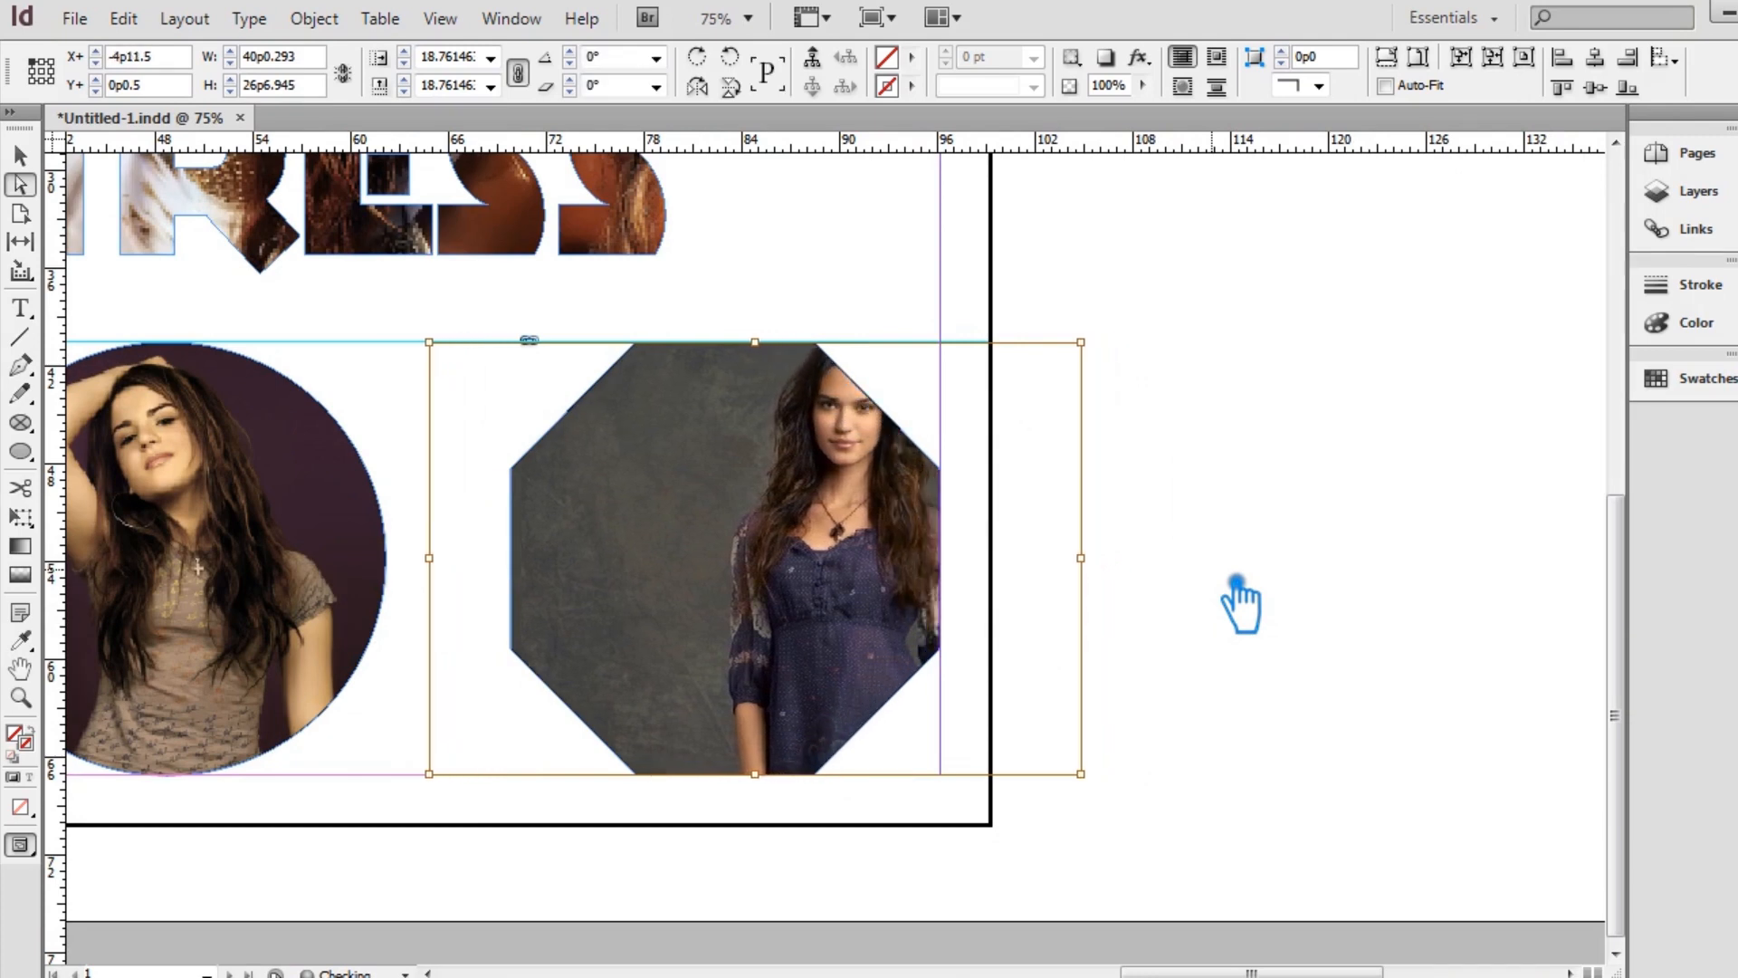
pyautogui.press('Left')
pyautogui.press('Left')
pyautogui.press('Left')
pyautogui.press('Left')
pyautogui.press('Left')
pyautogui.press('Left')
pyautogui.press('Left')
pyautogui.press('Left')
pyautogui.press('Left')
pyautogui.press('Left')
pyautogui.press('Left')
pyautogui.press('Left')
pyautogui.press('Left')
pyautogui.press('Left')
pyautogui.press('Left')
pyautogui.press('Left')
pyautogui.press('Left')
pyautogui.press('Left')
pyautogui.press('Left')
pyautogui.press('Left')
pyautogui.press('Left')
pyautogui.press('Left')
pyautogui.press('Left')
pyautogui.press('Left')
pyautogui.press('Left')
pyautogui.press('Left')
pyautogui.press('Left')
pyautogui.press('Left')
pyautogui.press('Left')
pyautogui.press('Left')
pyautogui.press('Left')
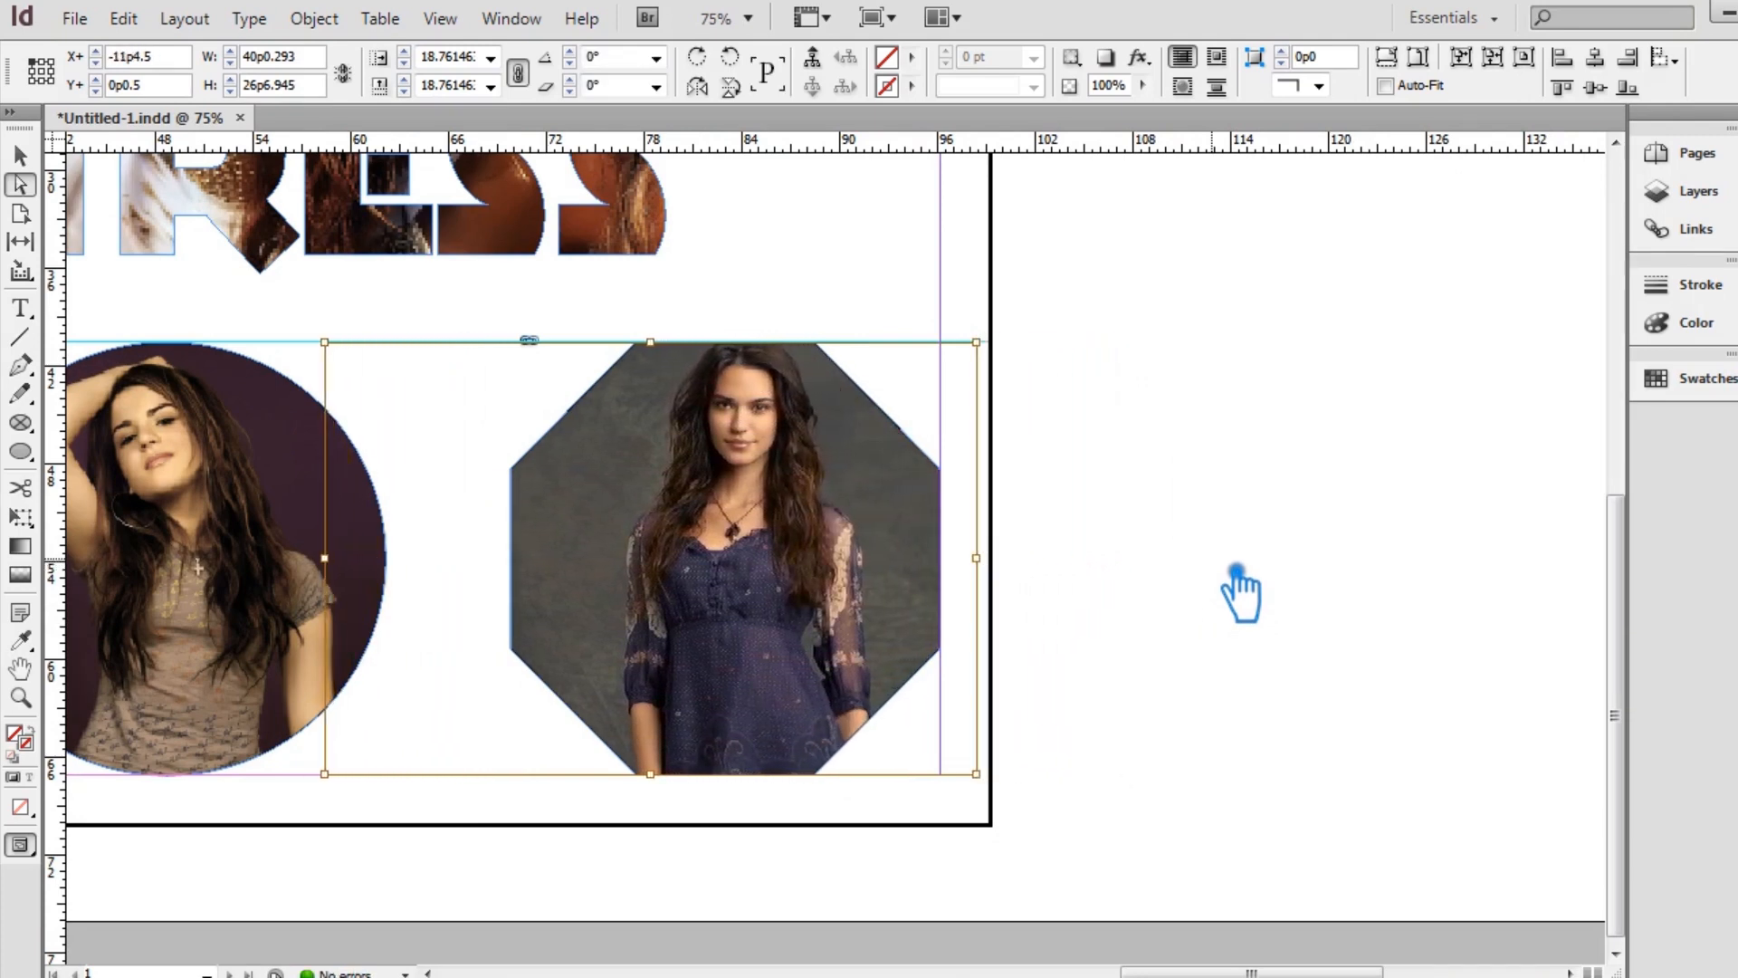
pyautogui.press('Left')
pyautogui.press('Left')
pyautogui.press('Left')
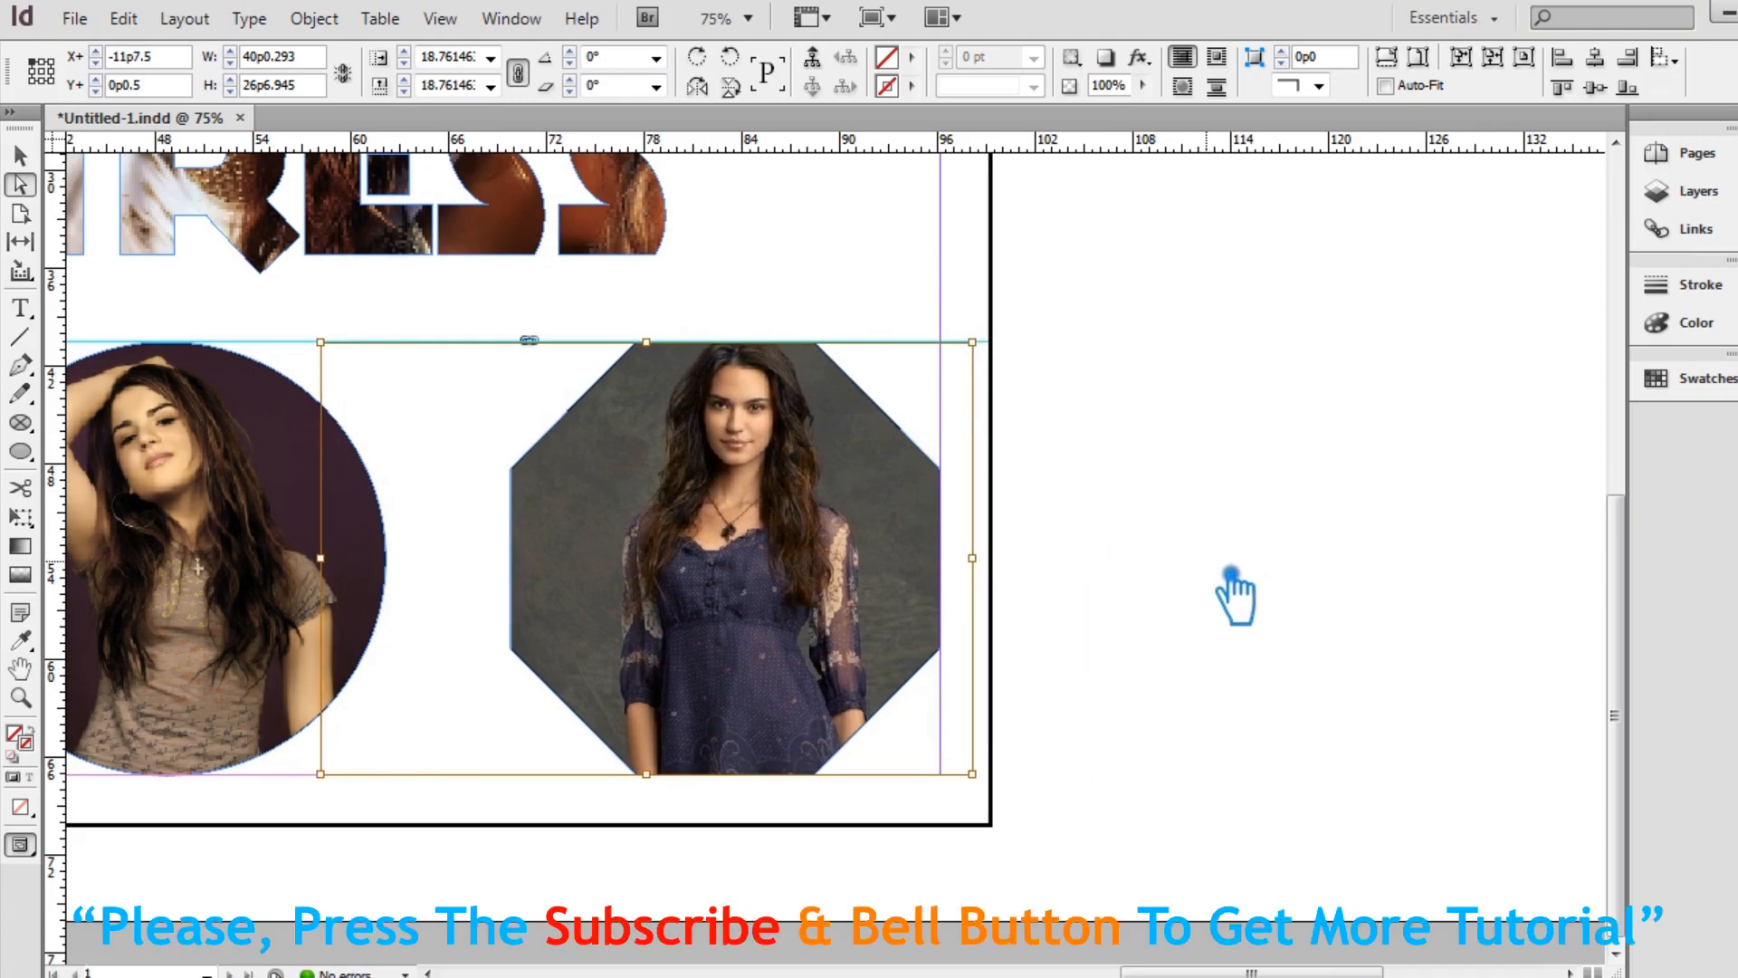
pyautogui.click(1234, 593)
# - Remove the horizontal ruler guide running along the tops of the three picture frames
pyautogui.hotkey('ctrl', '-')
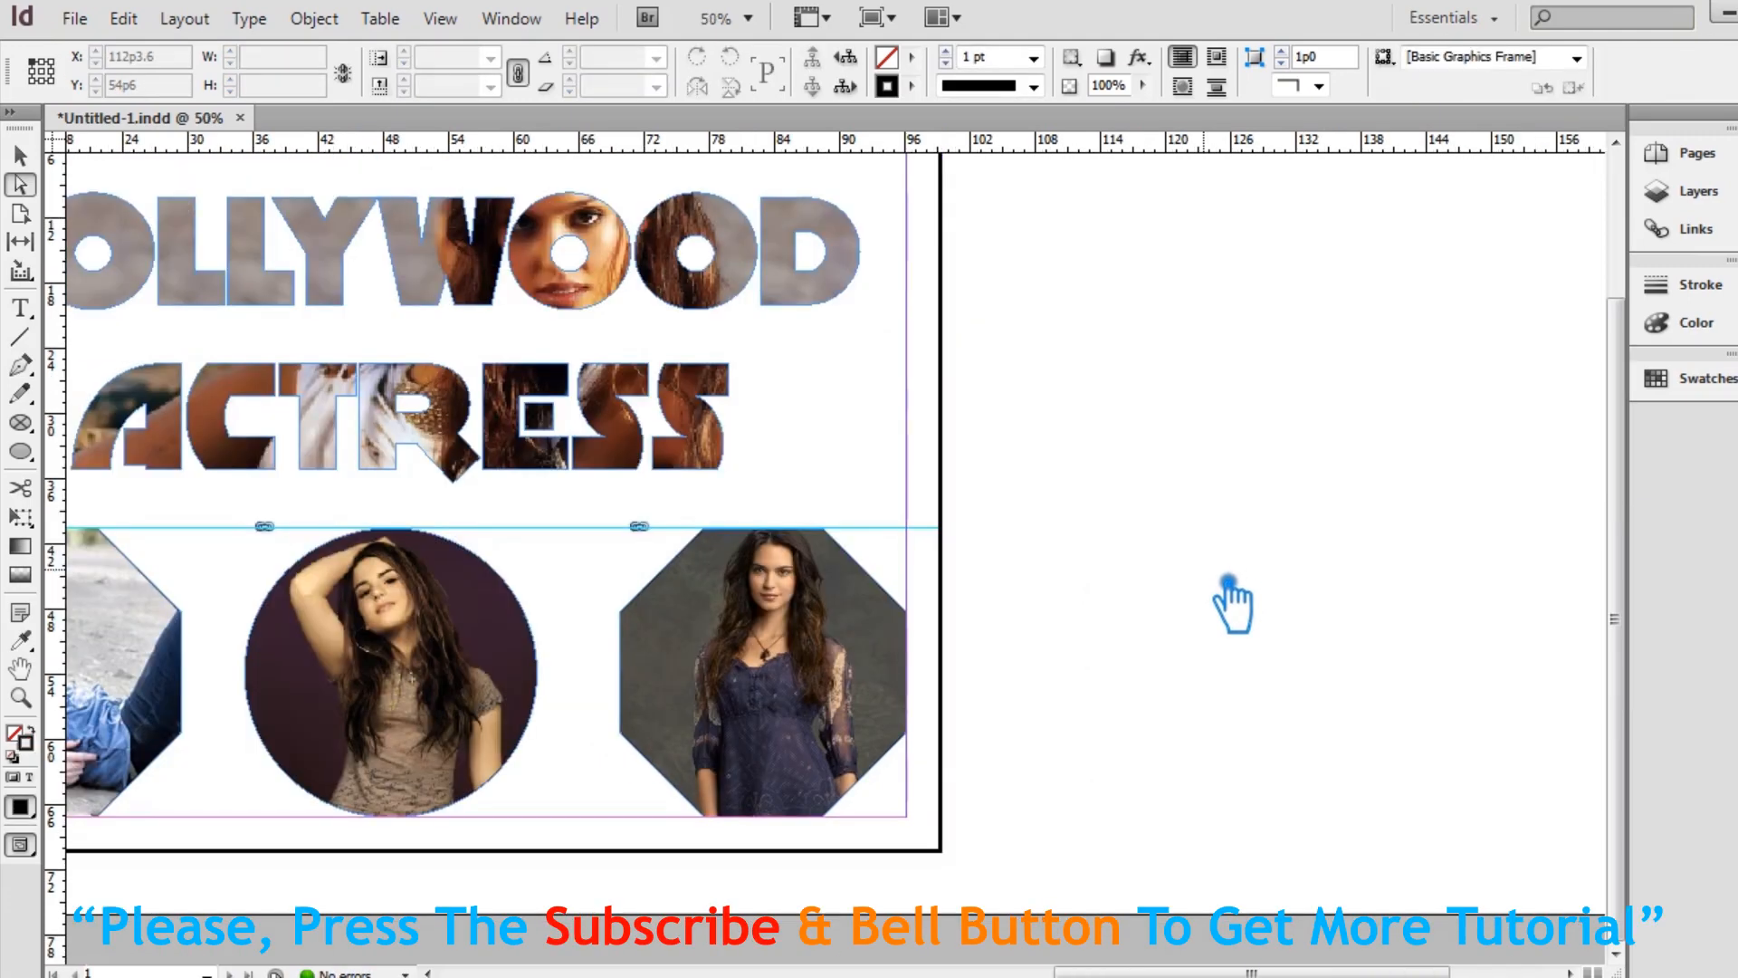
pyautogui.moveTo(1210, 589); pyautogui.dragTo(1474, 660)
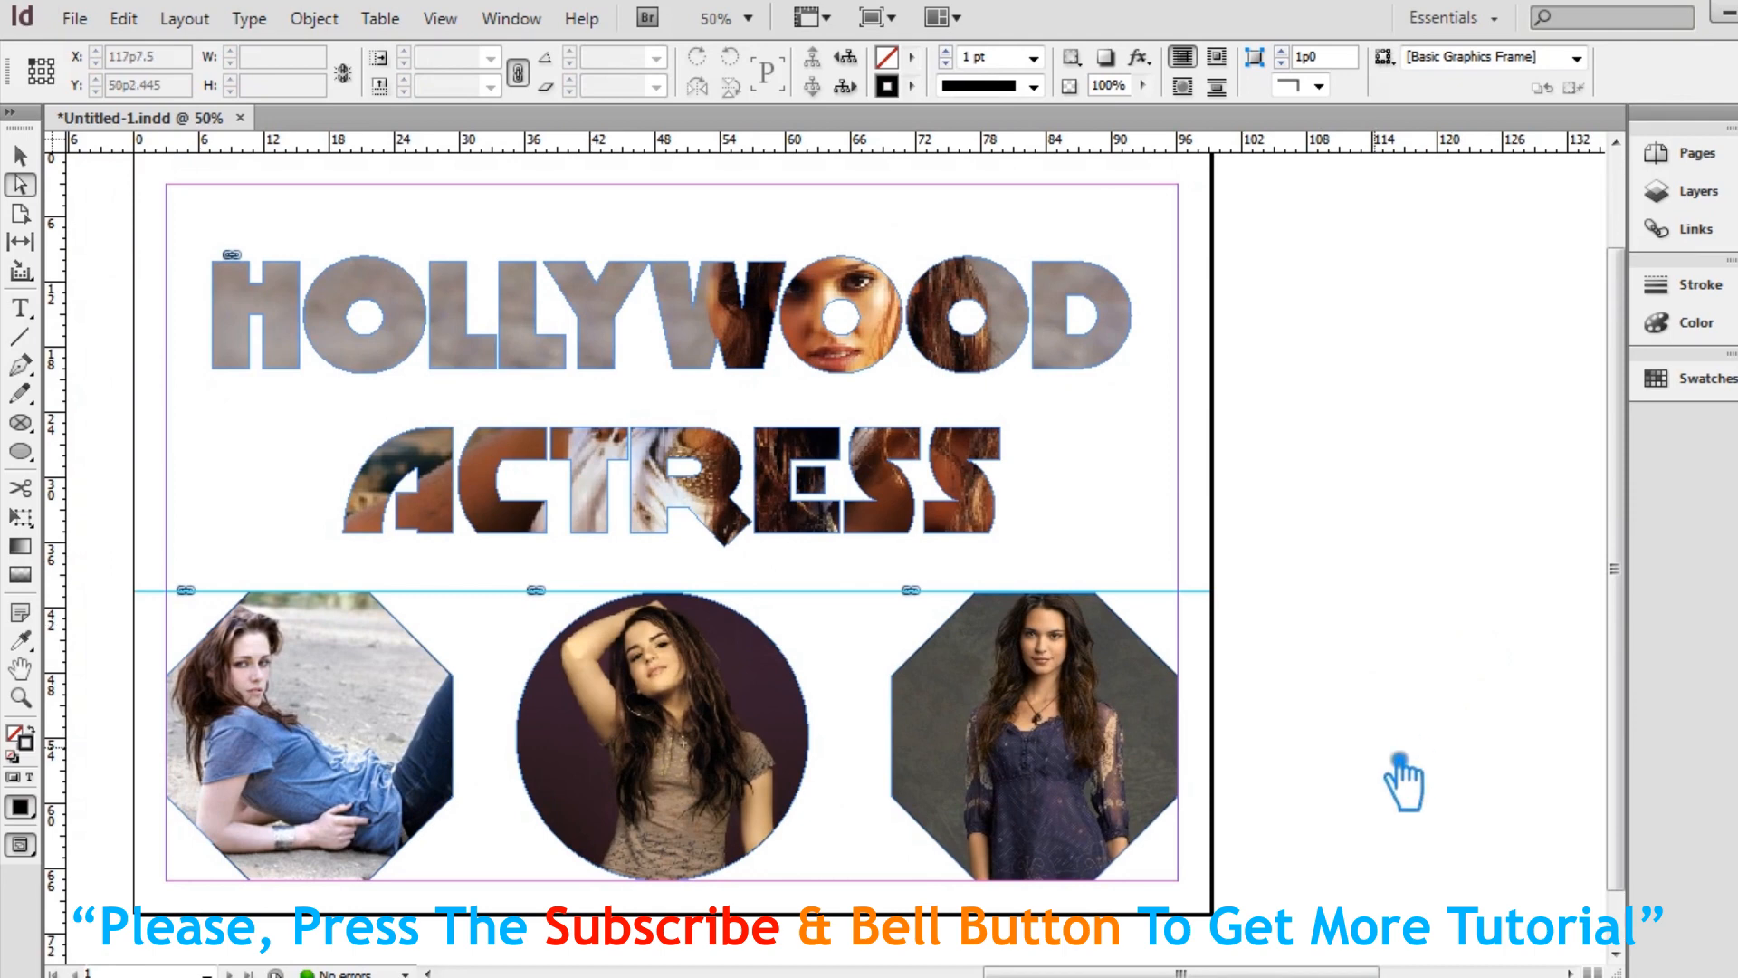
pyautogui.moveTo(170, 594); pyautogui.dragTo(151, 114)
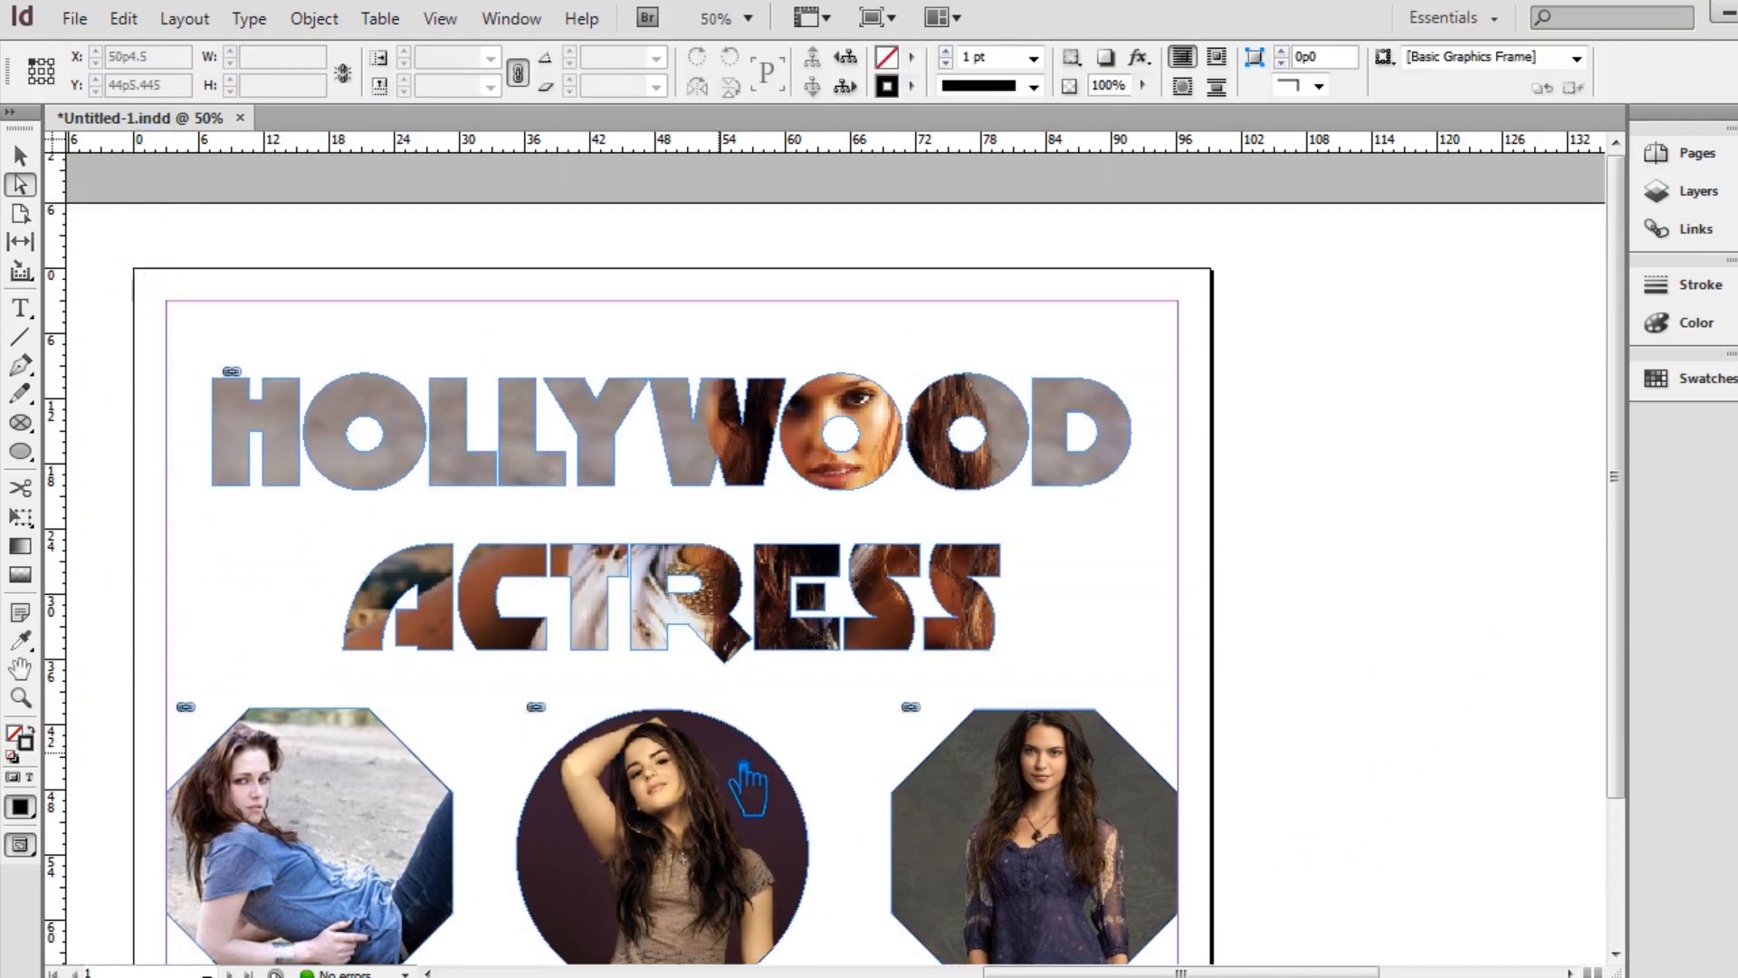
pyautogui.moveTo(748, 788); pyautogui.dragTo(764, 589)
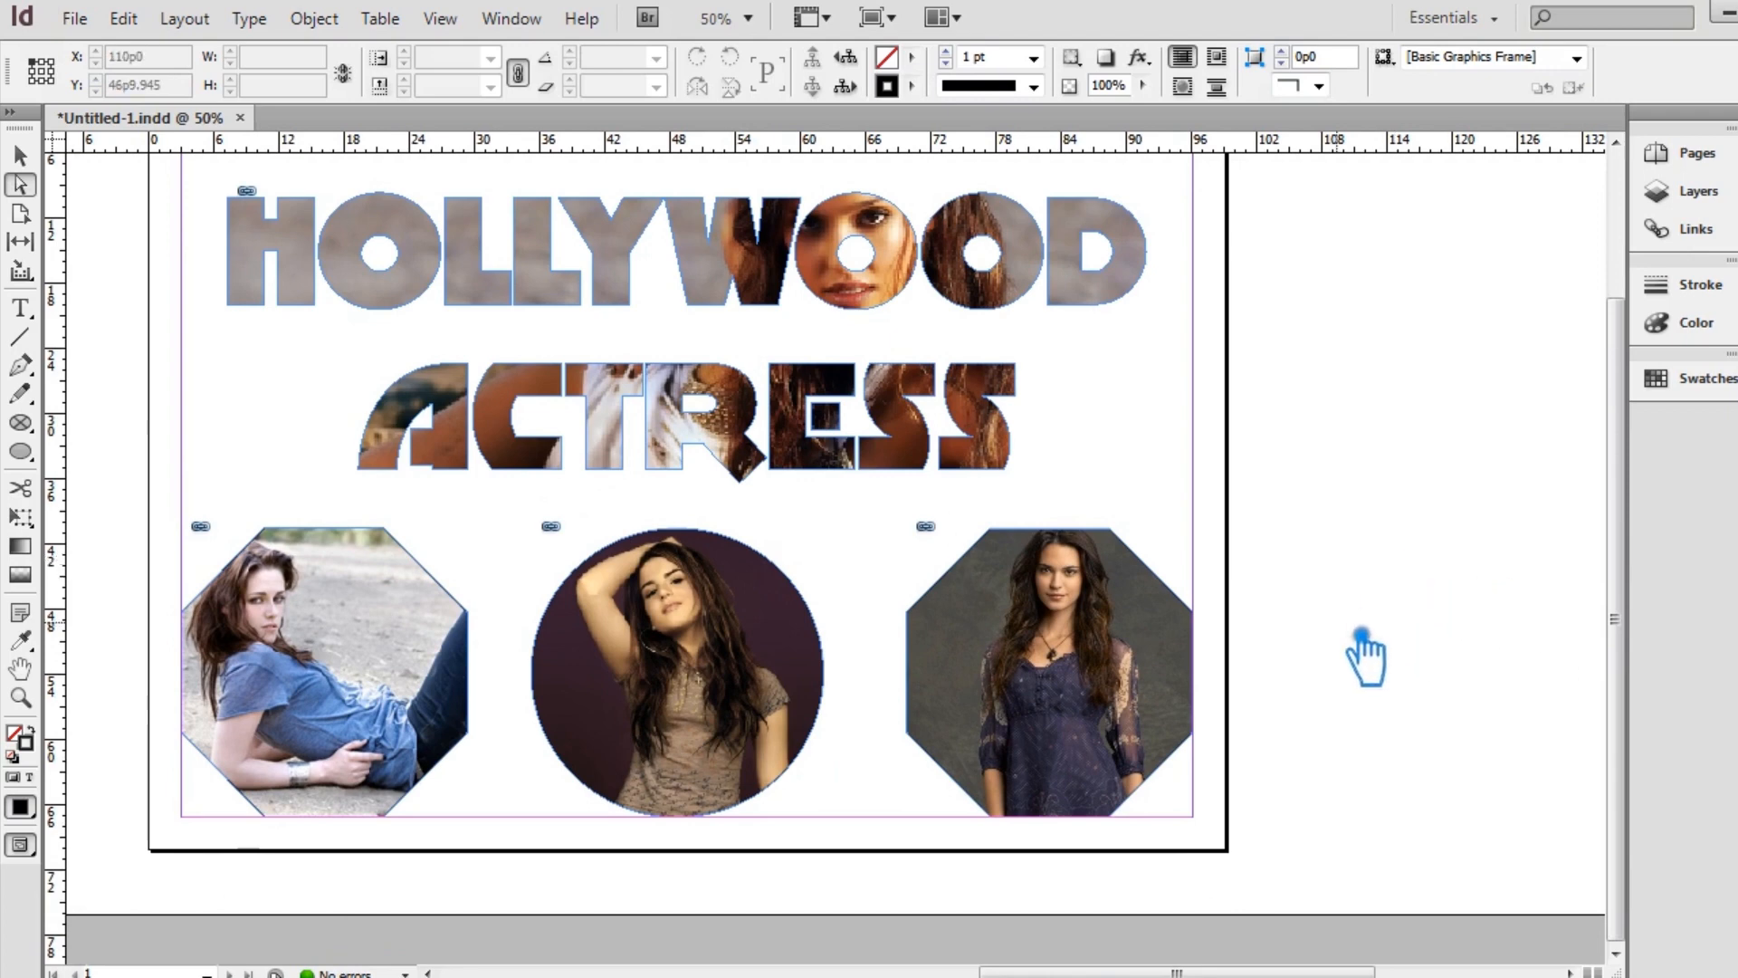
pyautogui.click(426, 707)
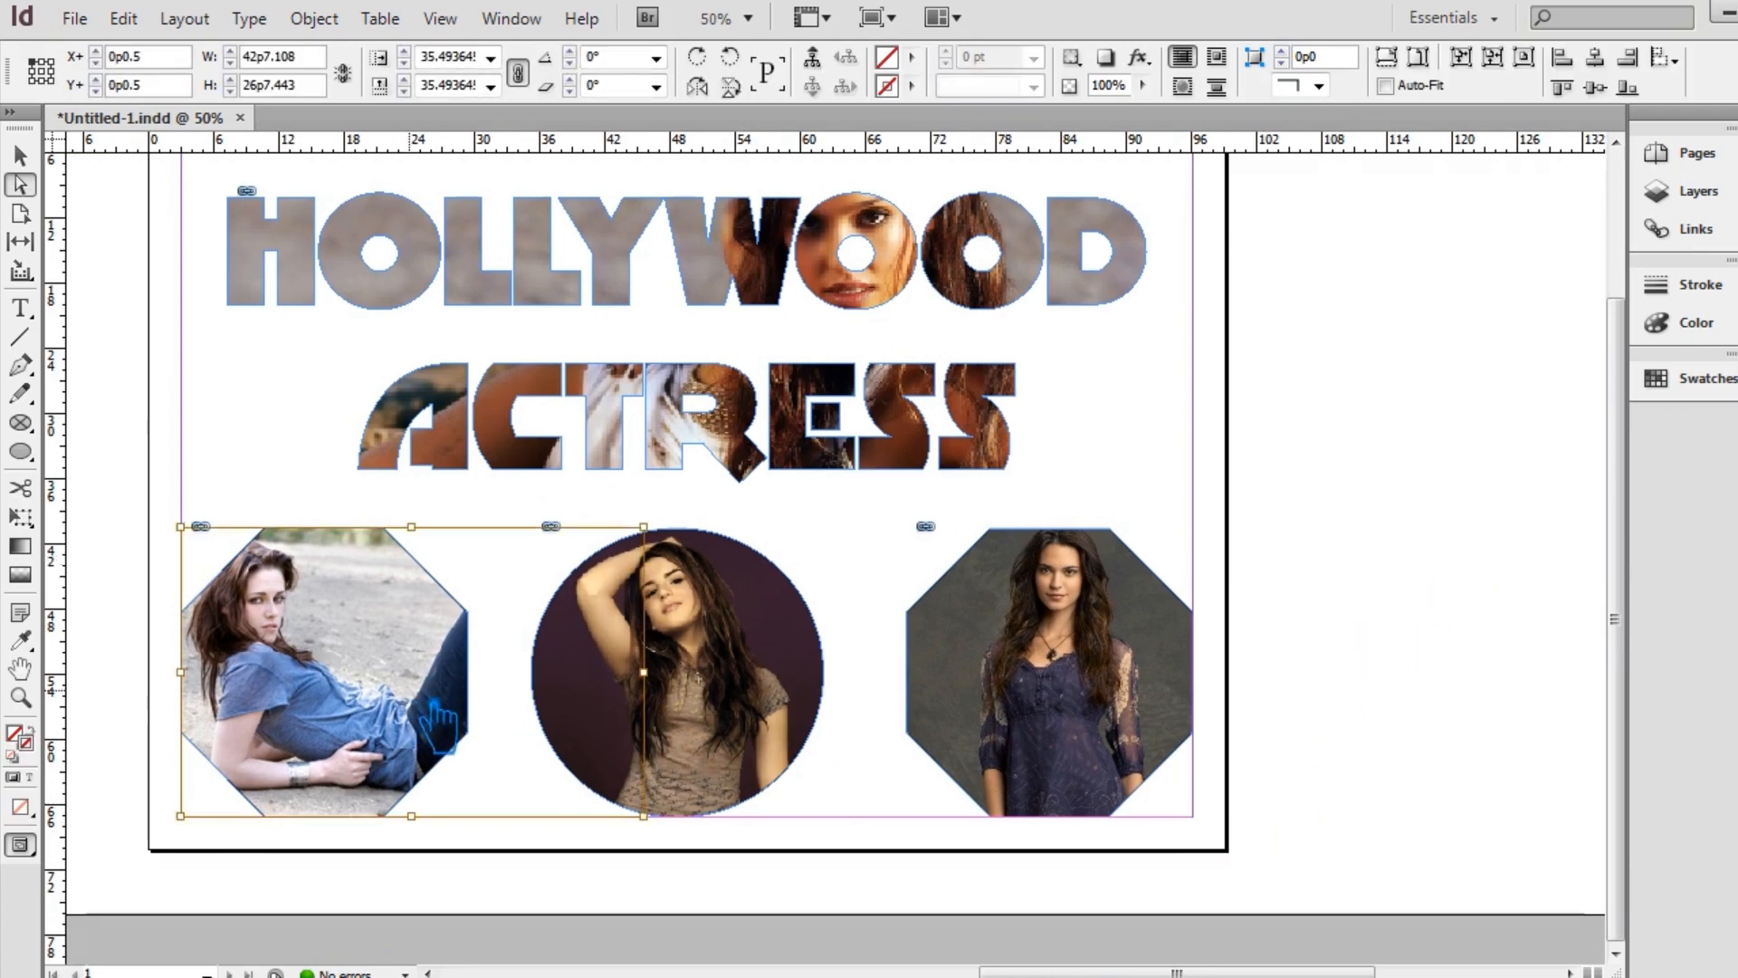
pyautogui.click(1433, 696)
pyautogui.moveTo(1340, 763); pyautogui.dragTo(421, 611)
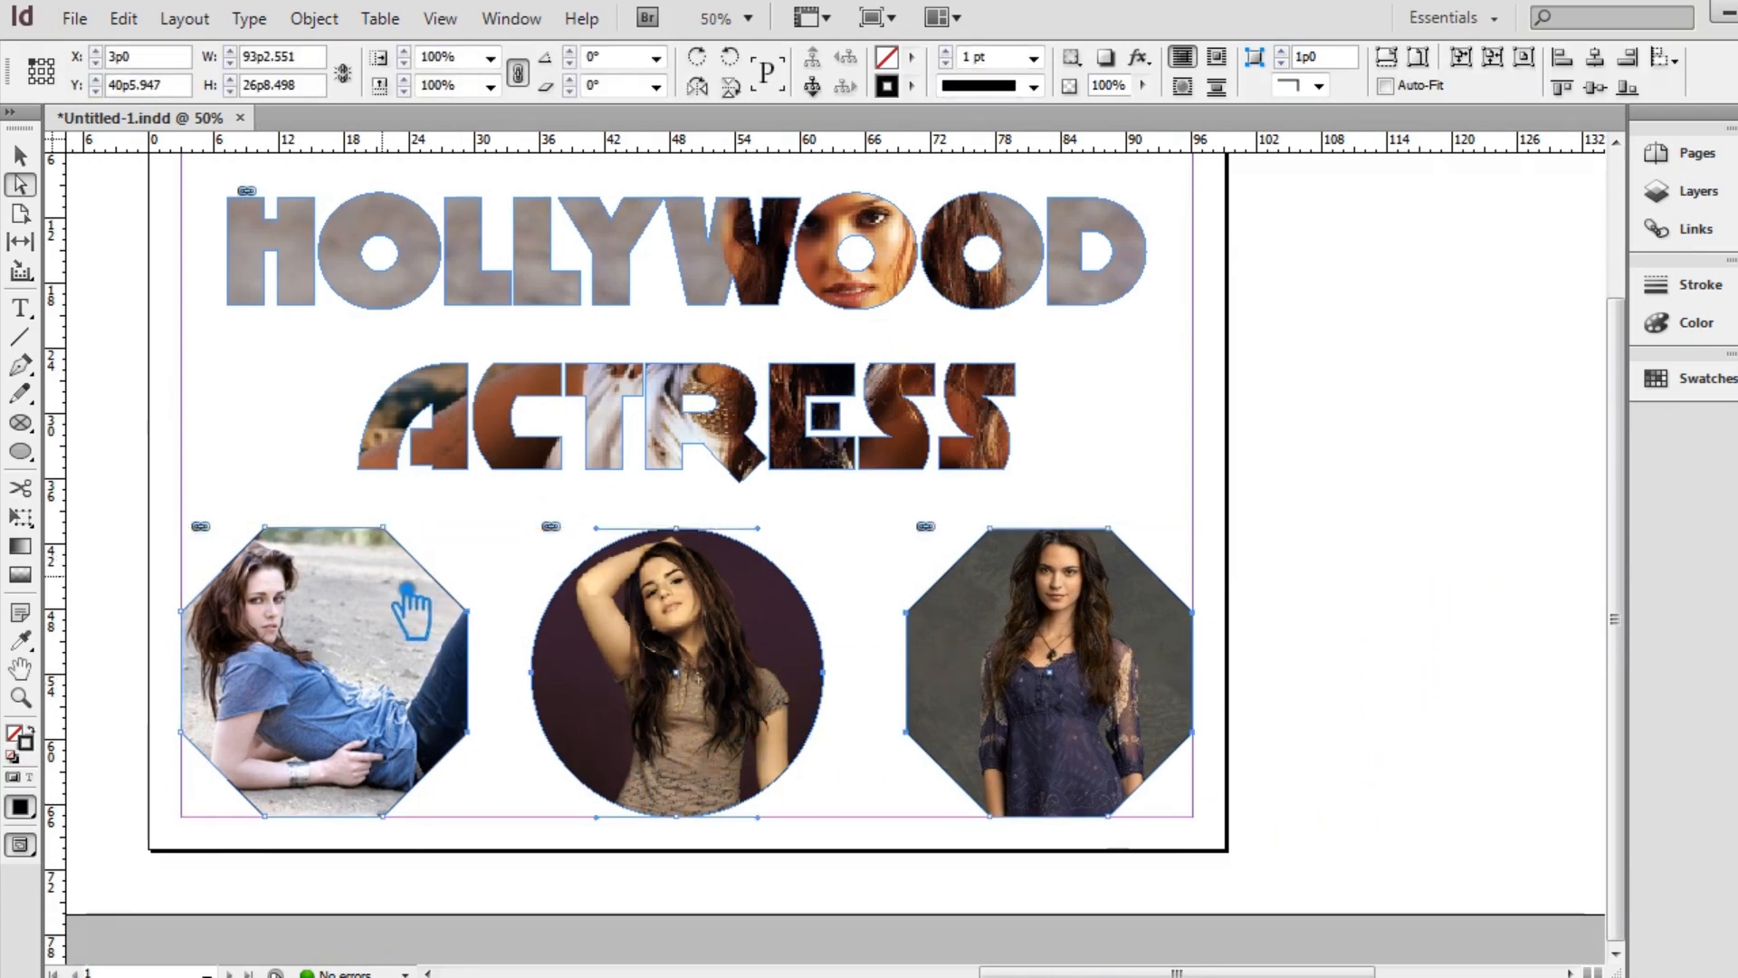
pyautogui.click(20, 156)
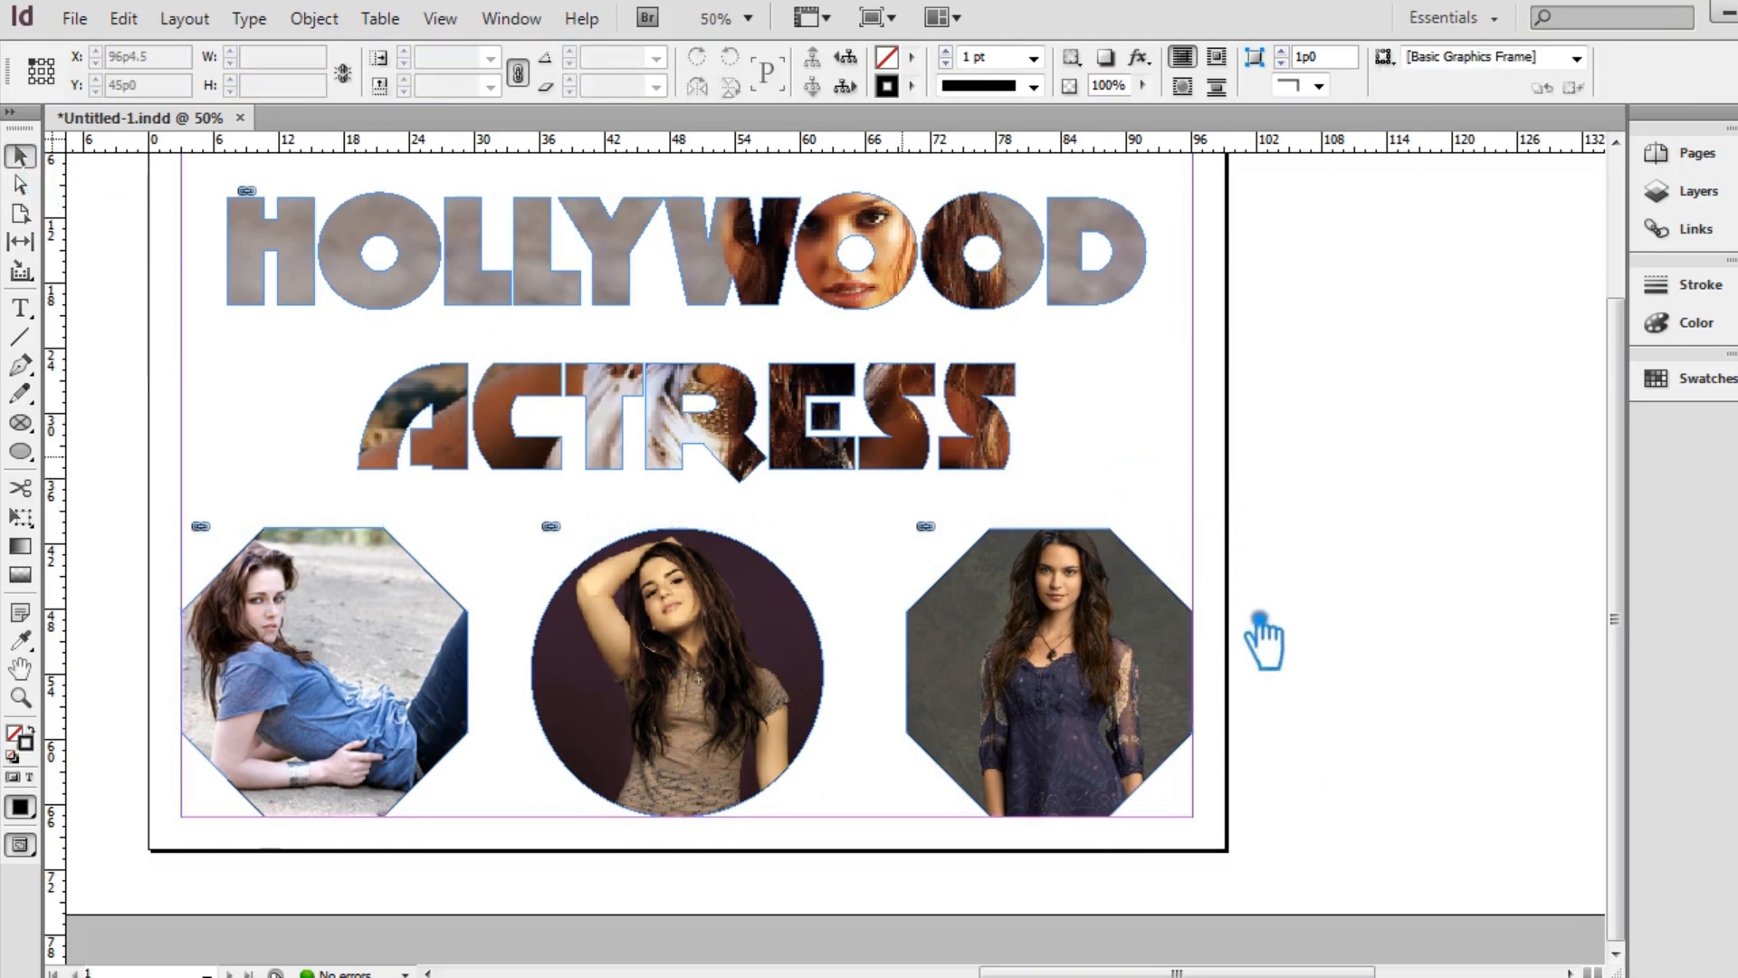
pyautogui.moveTo(1281, 731); pyautogui.dragTo(323, 672)
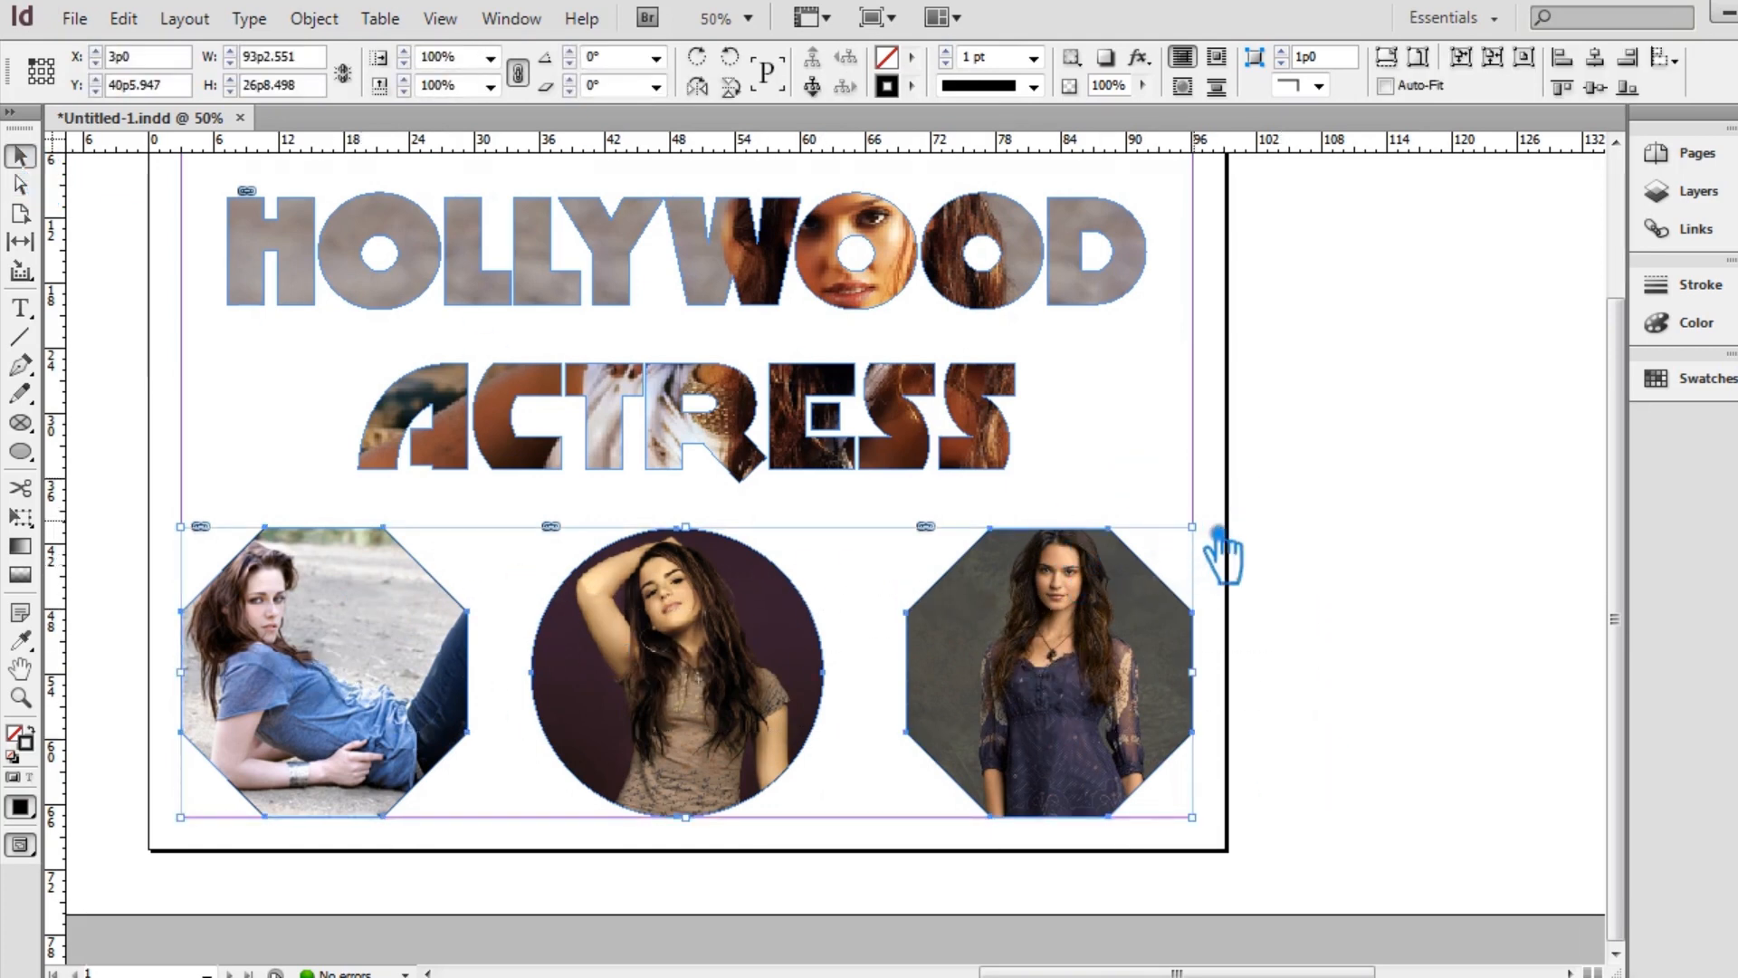
pyautogui.click(1385, 556)
# - Move the left octagon frame rightward and the right octagon frame leftward, closer to the circle between them
pyautogui.click(422, 660)
pyautogui.moveTo(422, 660); pyautogui.dragTo(447, 661)
pyautogui.click(1008, 665)
pyautogui.moveTo(1007, 665); pyautogui.dragTo(975, 665)
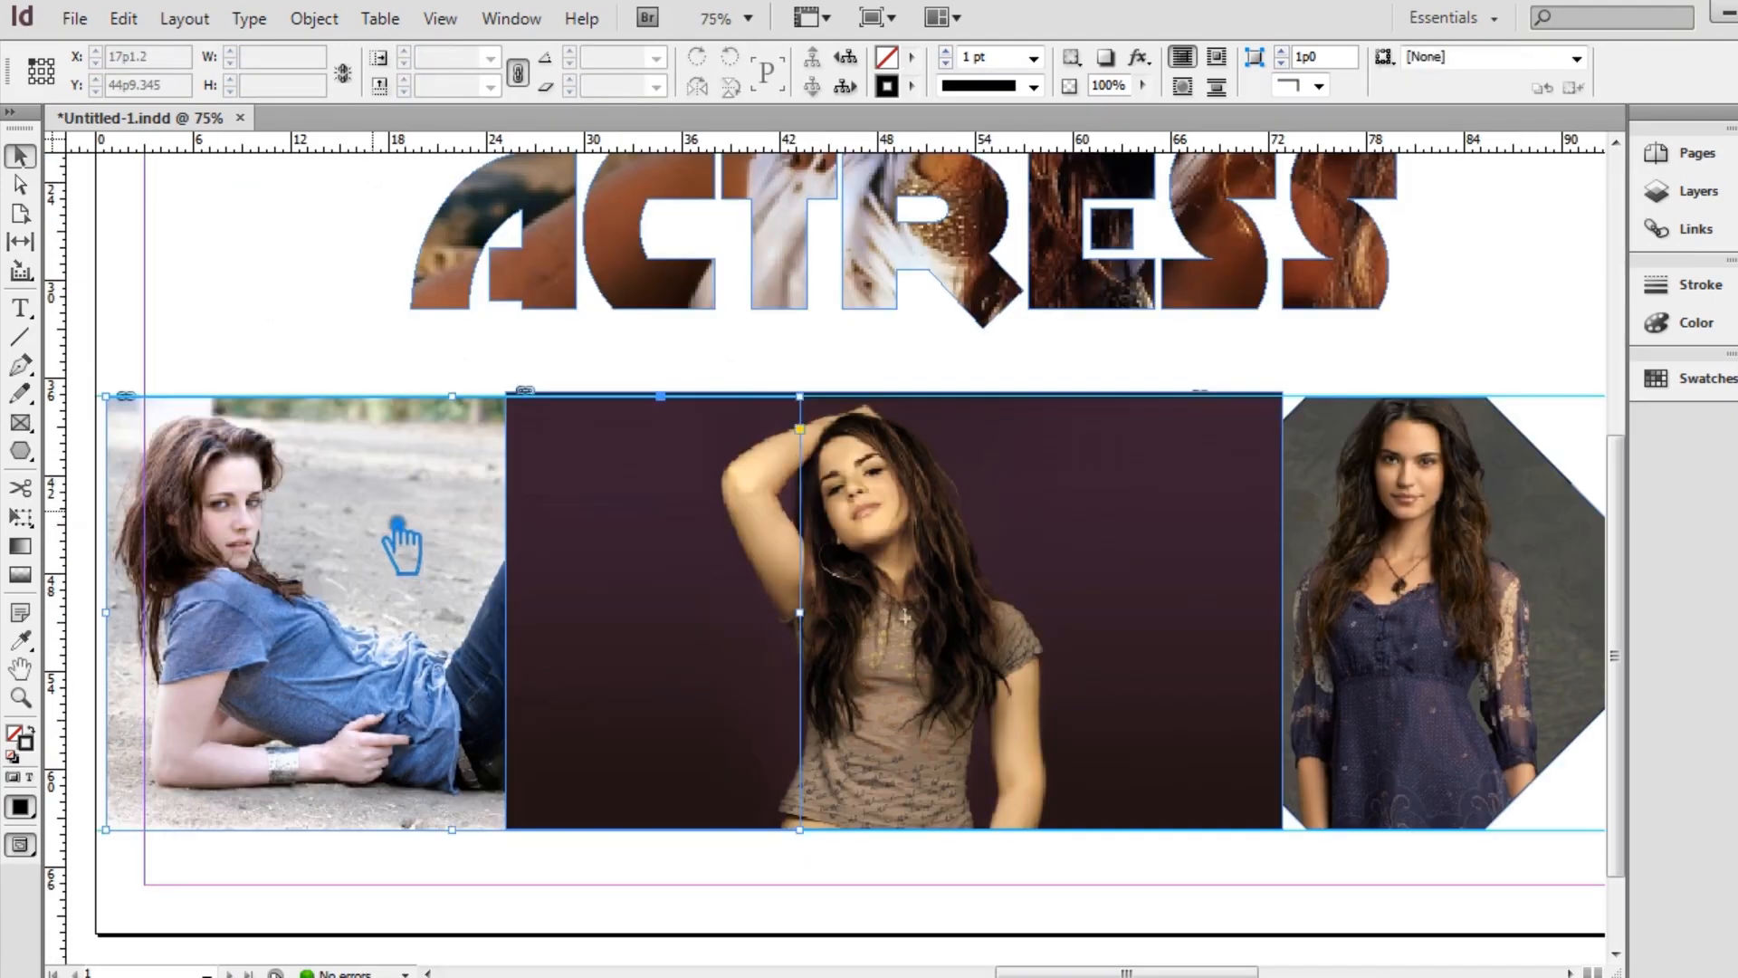
pyautogui.click(398, 543)
pyautogui.click(123, 18)
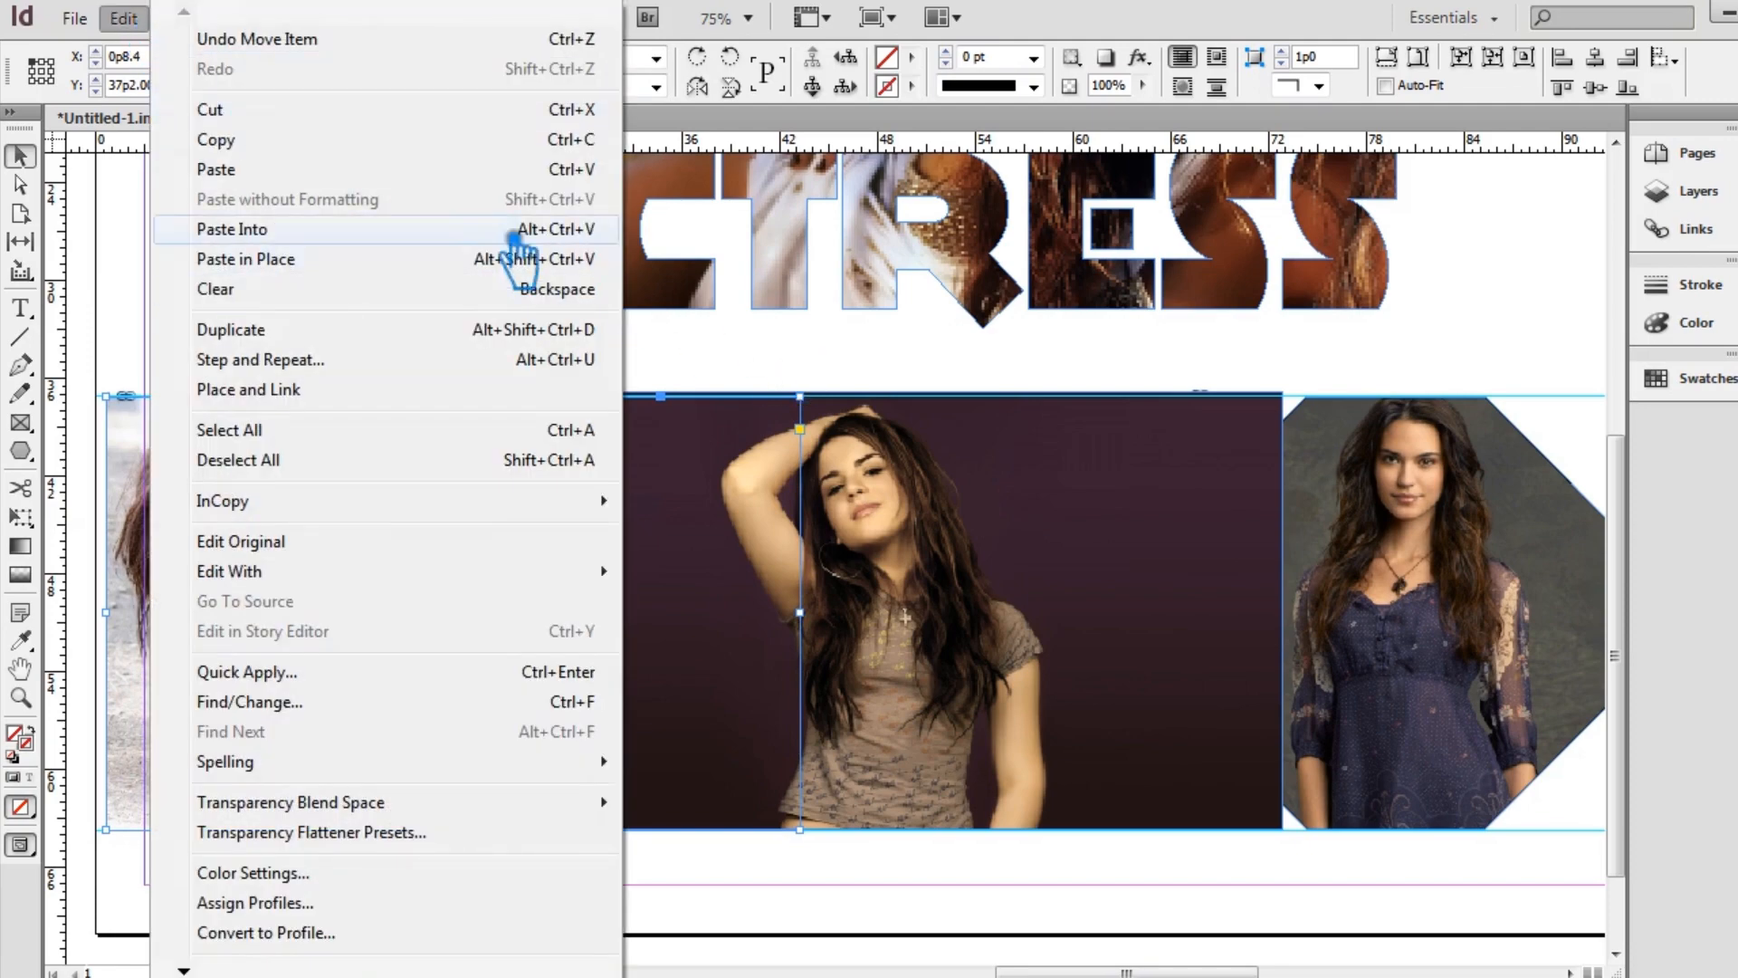
pyautogui.click(811, 372)
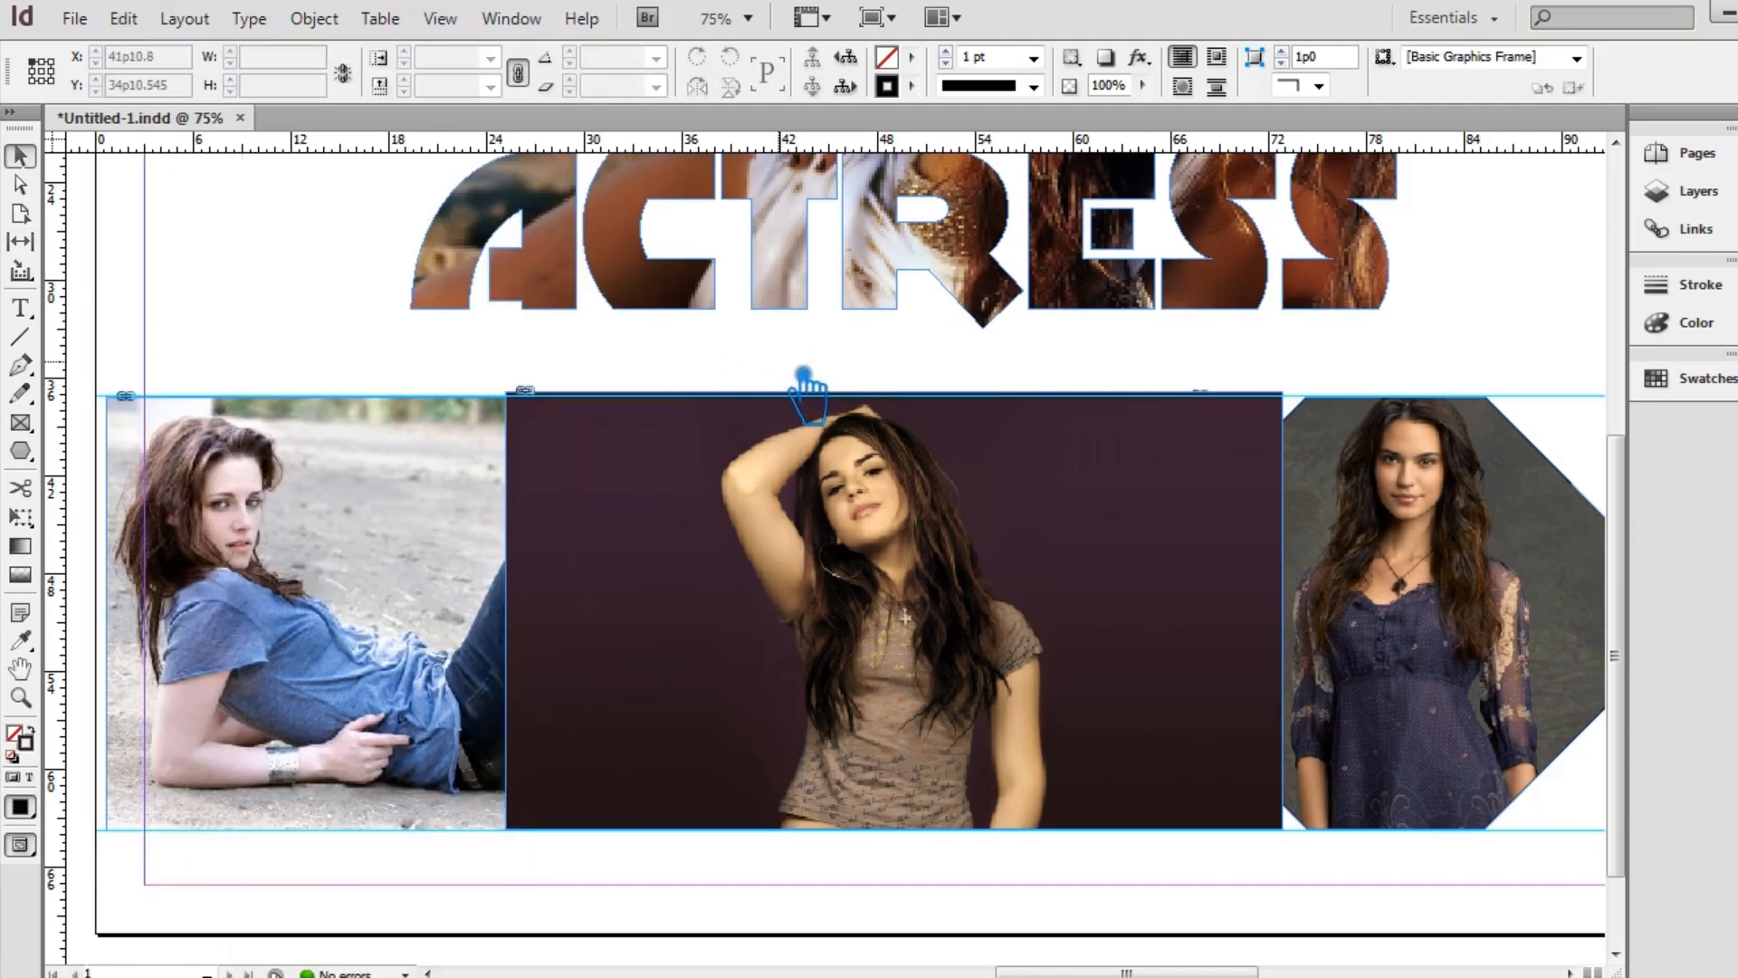
pyautogui.click(123, 18)
pyautogui.click(729, 365)
# - Cut the loose picture of the reclining woman in blue and paste it into the empty left octagon frame
pyautogui.click(341, 529)
pyautogui.click(123, 18)
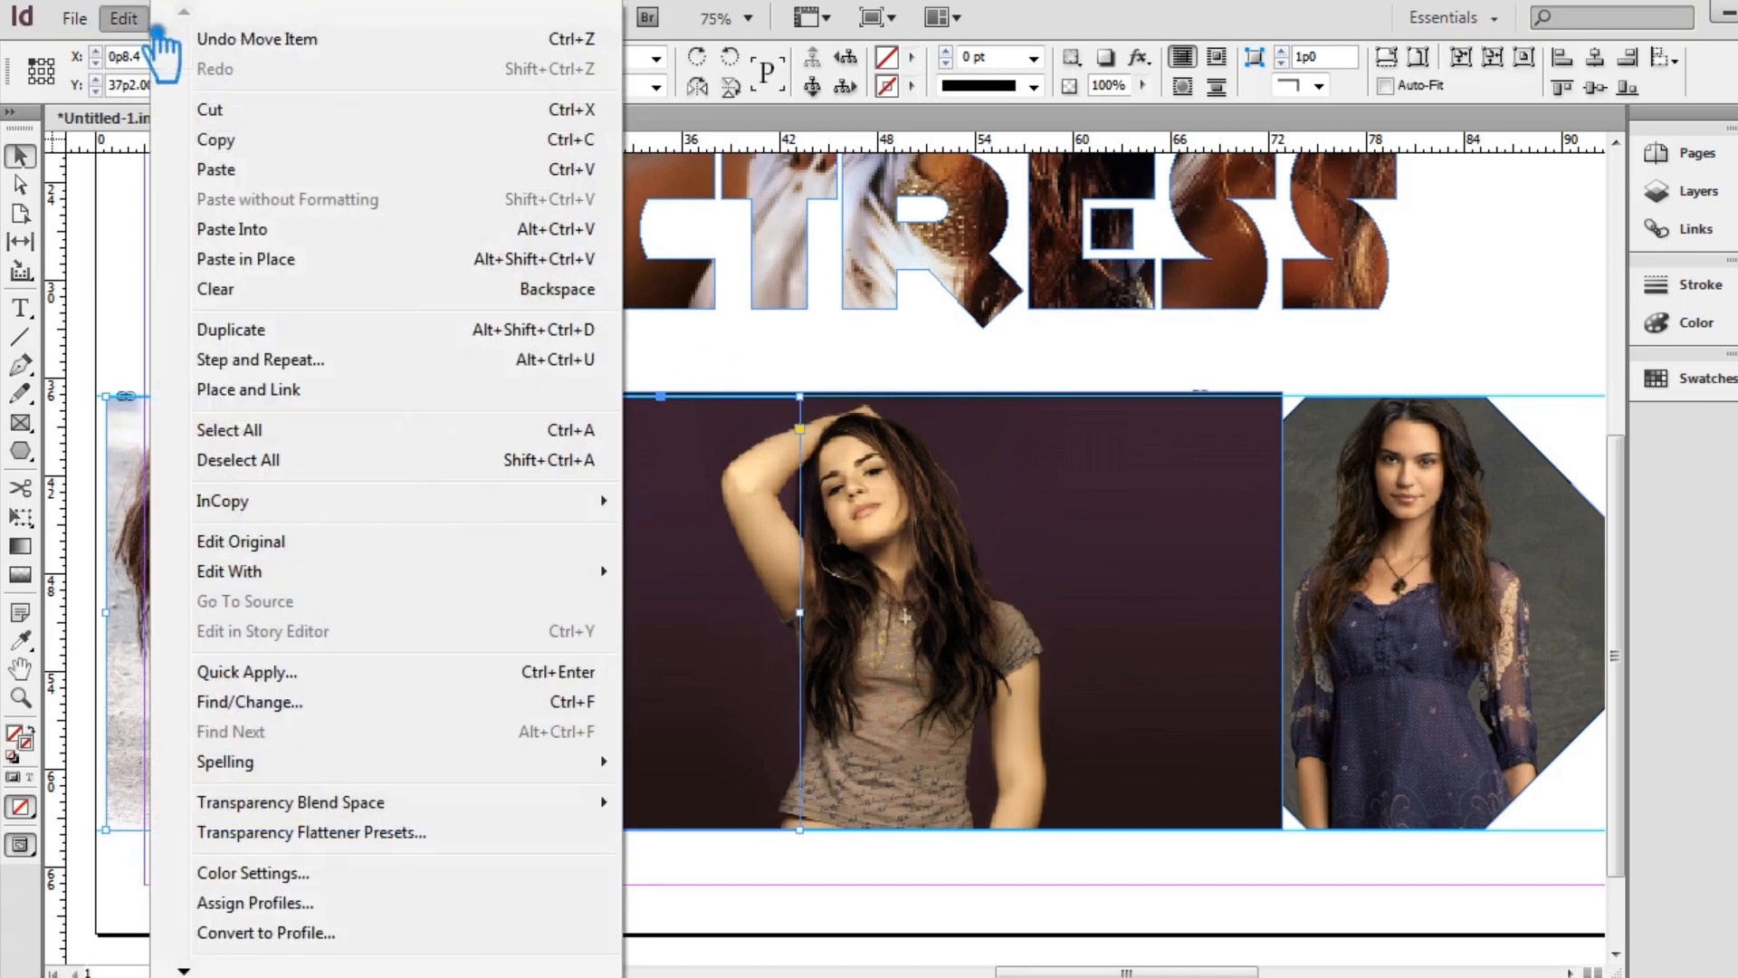
pyautogui.click(214, 110)
pyautogui.click(318, 480)
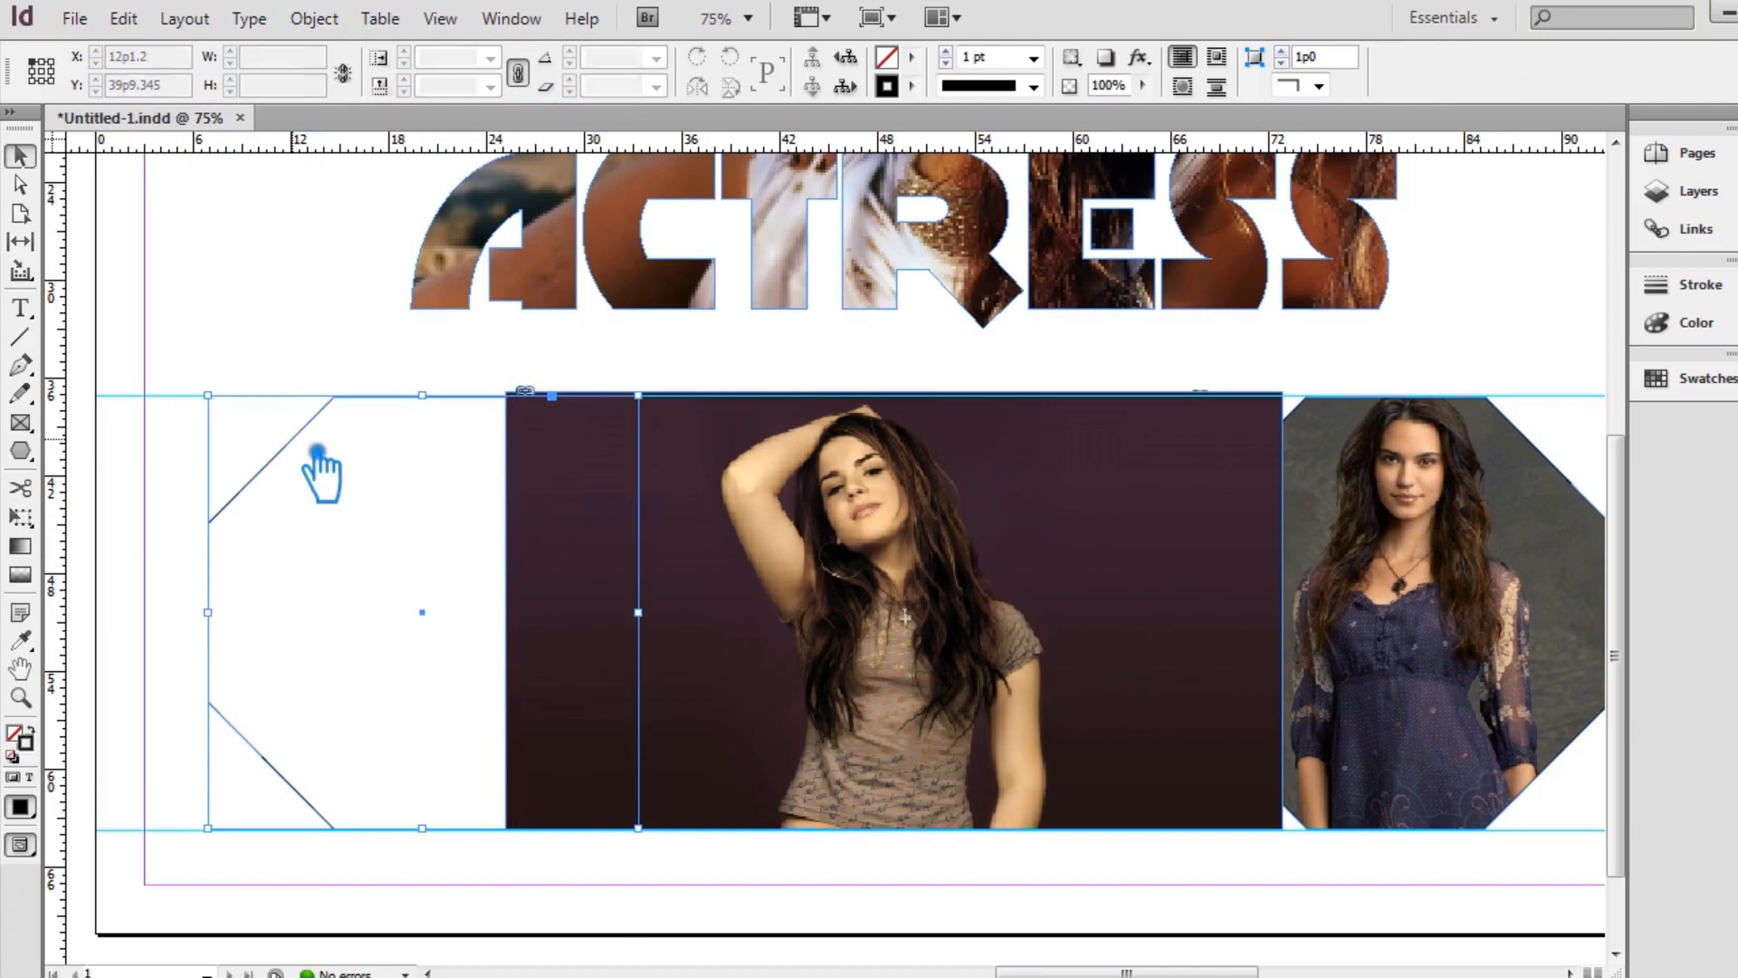
pyautogui.click(127, 18)
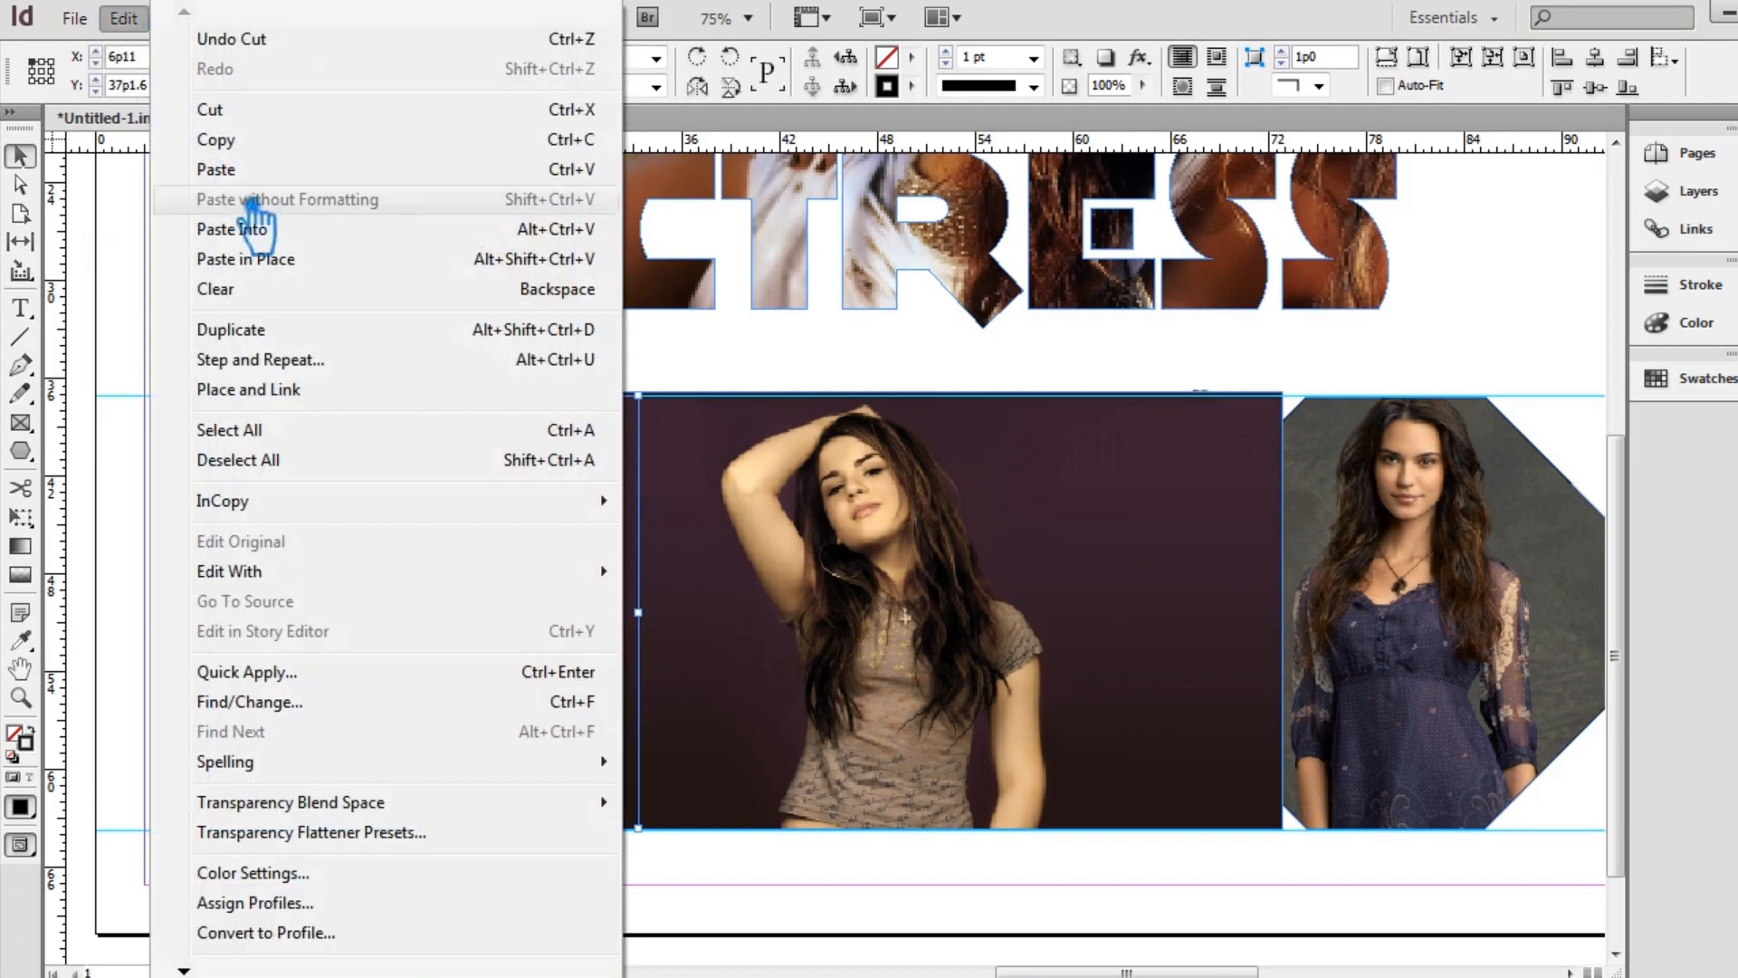
pyautogui.click(298, 228)
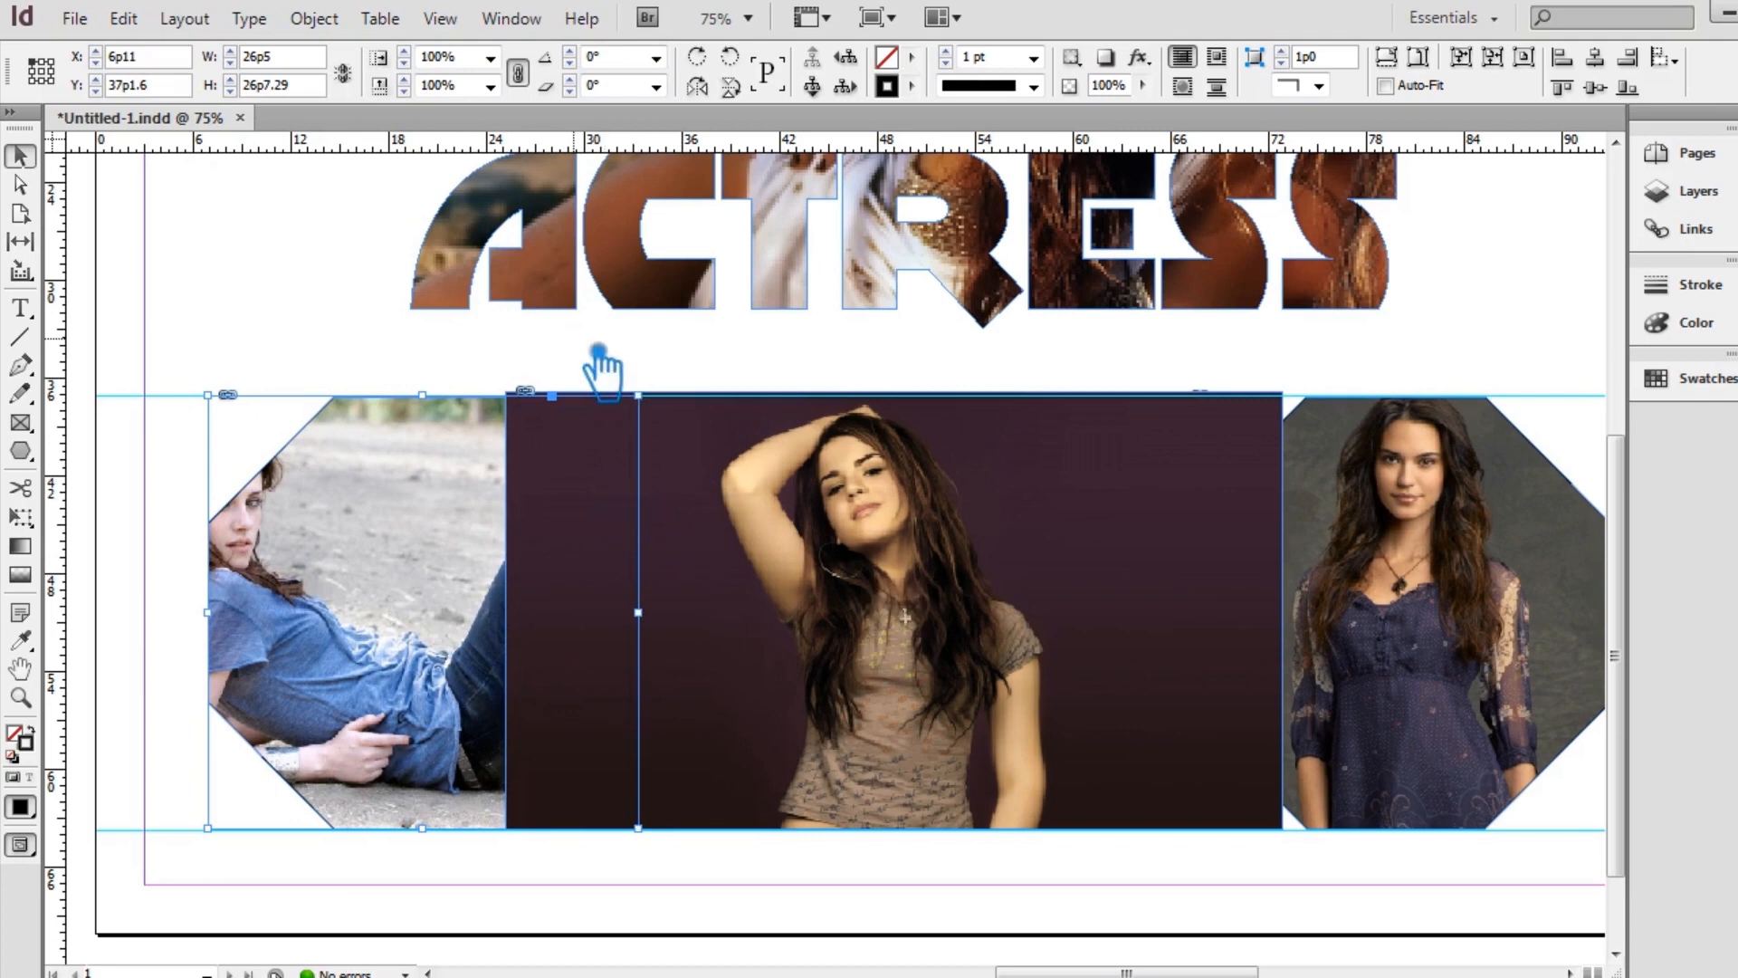
# - Nudge the picture inside the left octagon rightward to a horizontal offset of 5p7 and deselect it
pyautogui.click(260, 280)
pyautogui.click(20, 183)
pyautogui.click(395, 570)
pyautogui.press('Right')
pyautogui.press('Right')
pyautogui.press('Right')
pyautogui.press('Right')
pyautogui.press('Right')
pyautogui.press('Right')
pyautogui.press('Right')
pyautogui.press('Right')
pyautogui.press('Right')
pyautogui.press('Right')
pyautogui.press('Right')
pyautogui.press('Right')
pyautogui.press('Right')
pyautogui.press('Right')
pyautogui.press('Right')
pyautogui.press('Right')
pyautogui.press('Right')
pyautogui.press('Right')
pyautogui.press('Right')
pyautogui.press('Right')
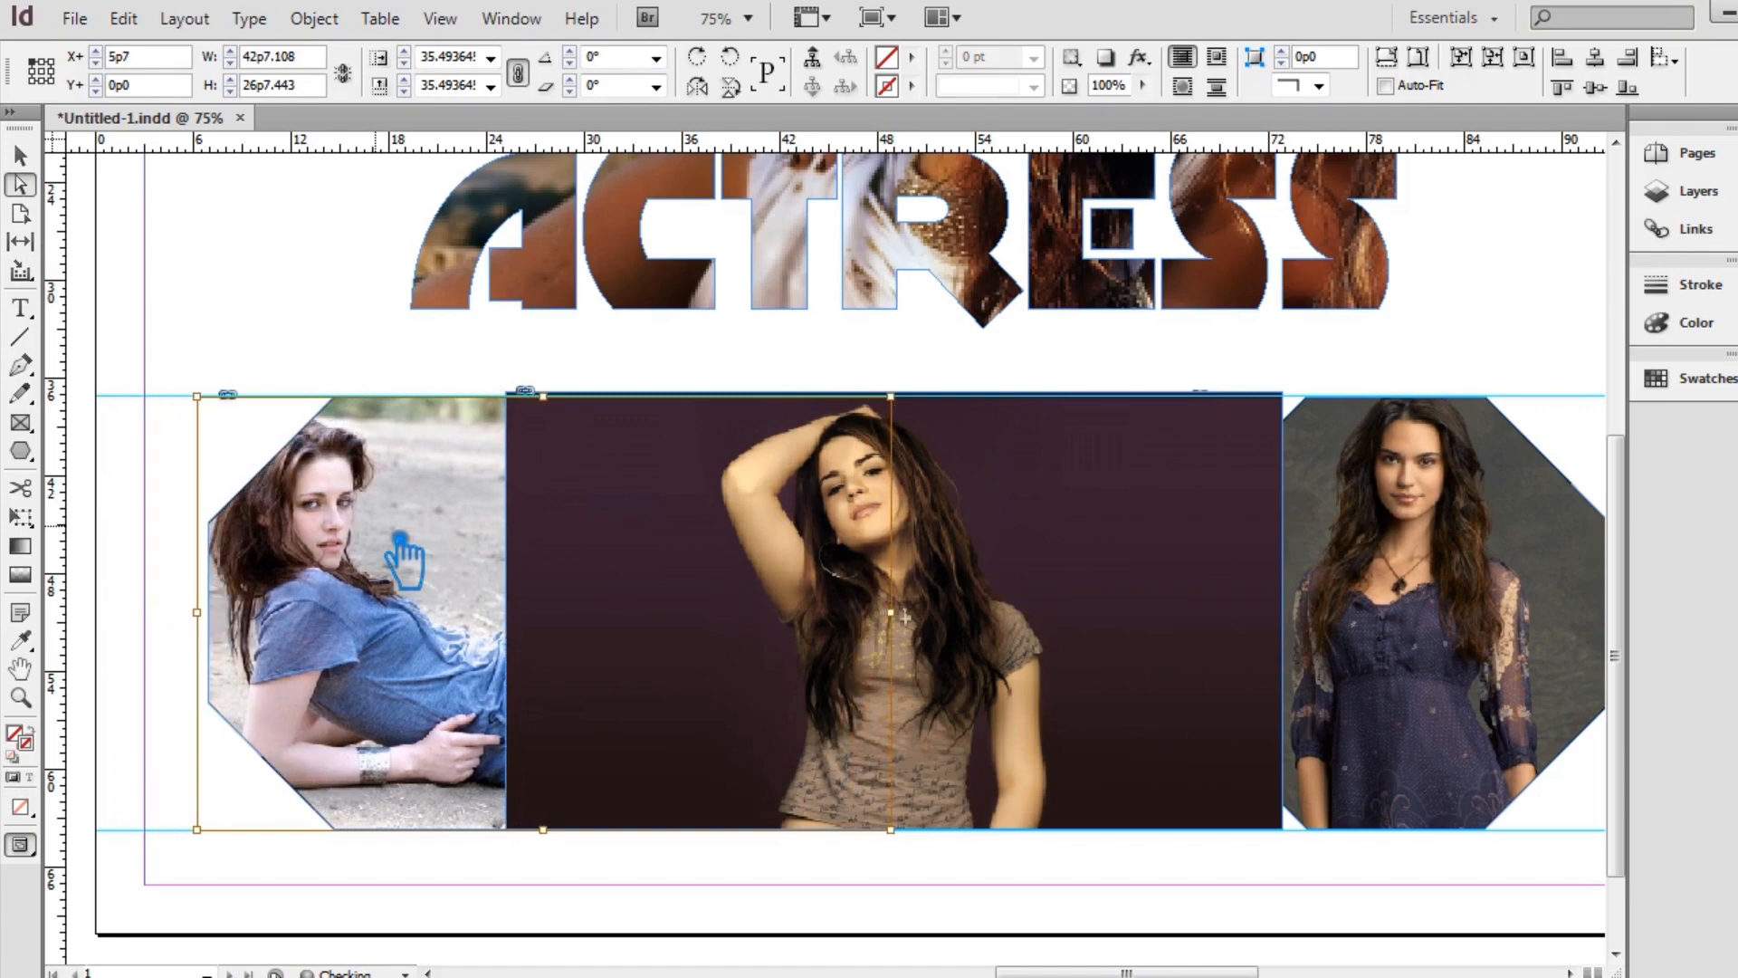
pyautogui.click(910, 896)
# - Cut the picture with the dark purple background and paste it into the empty circle frame
pyautogui.click(987, 697)
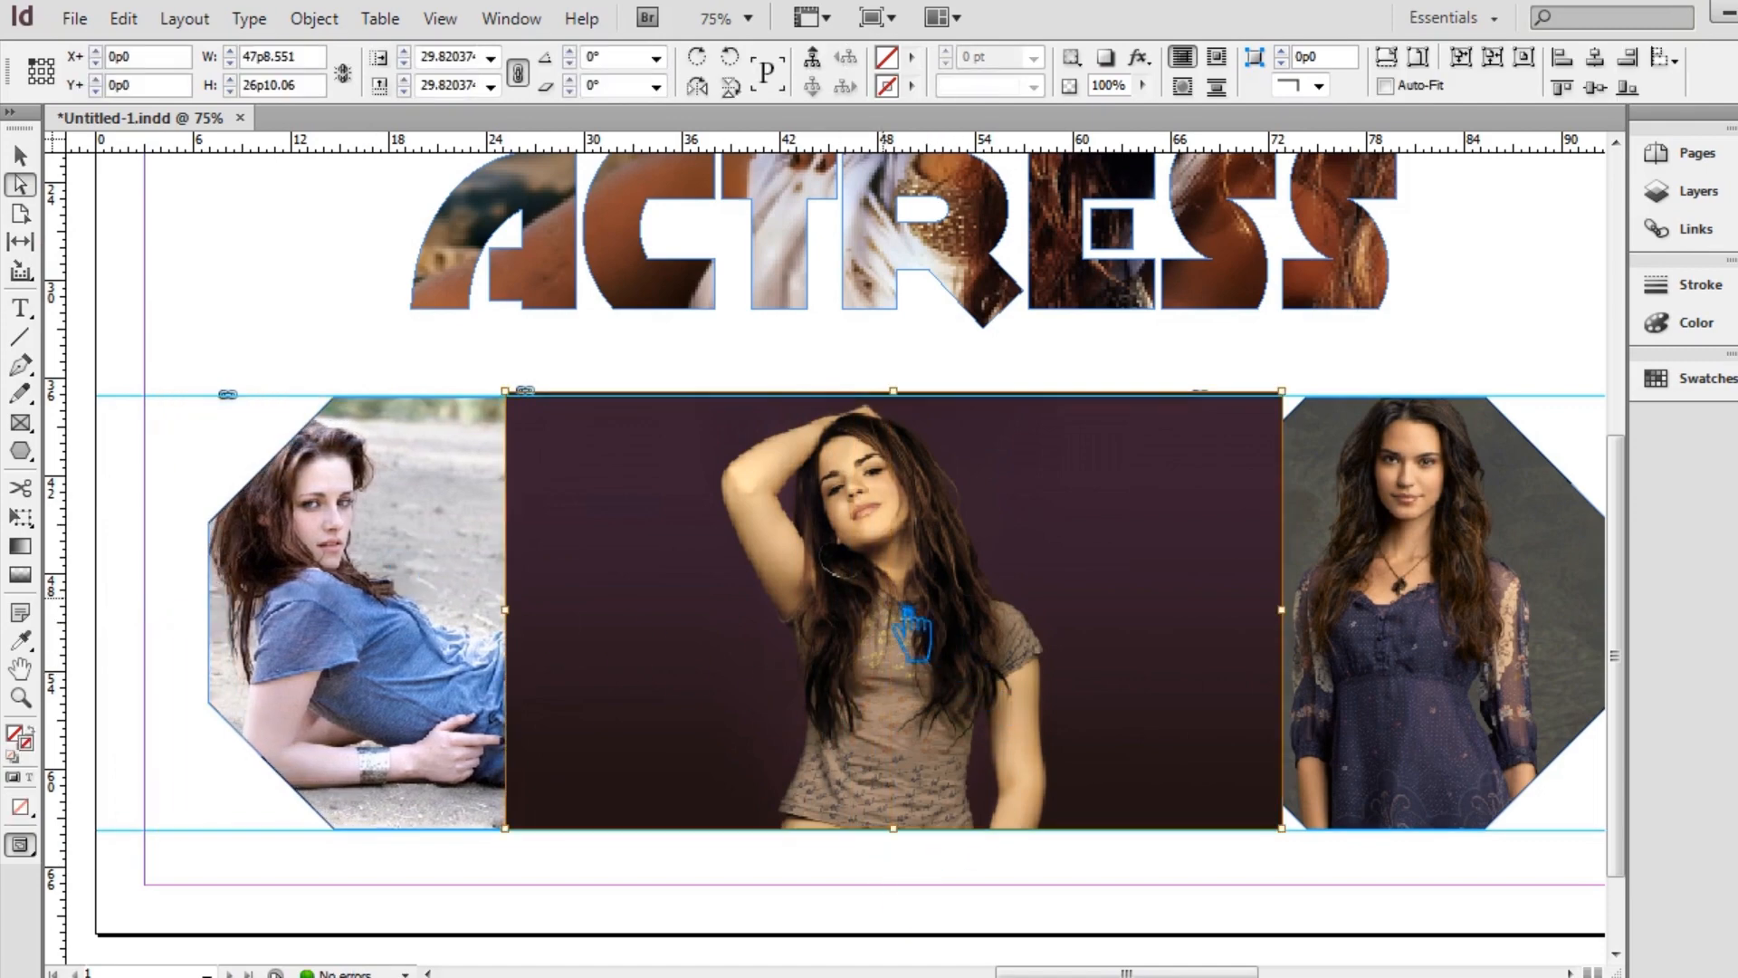
pyautogui.click(124, 18)
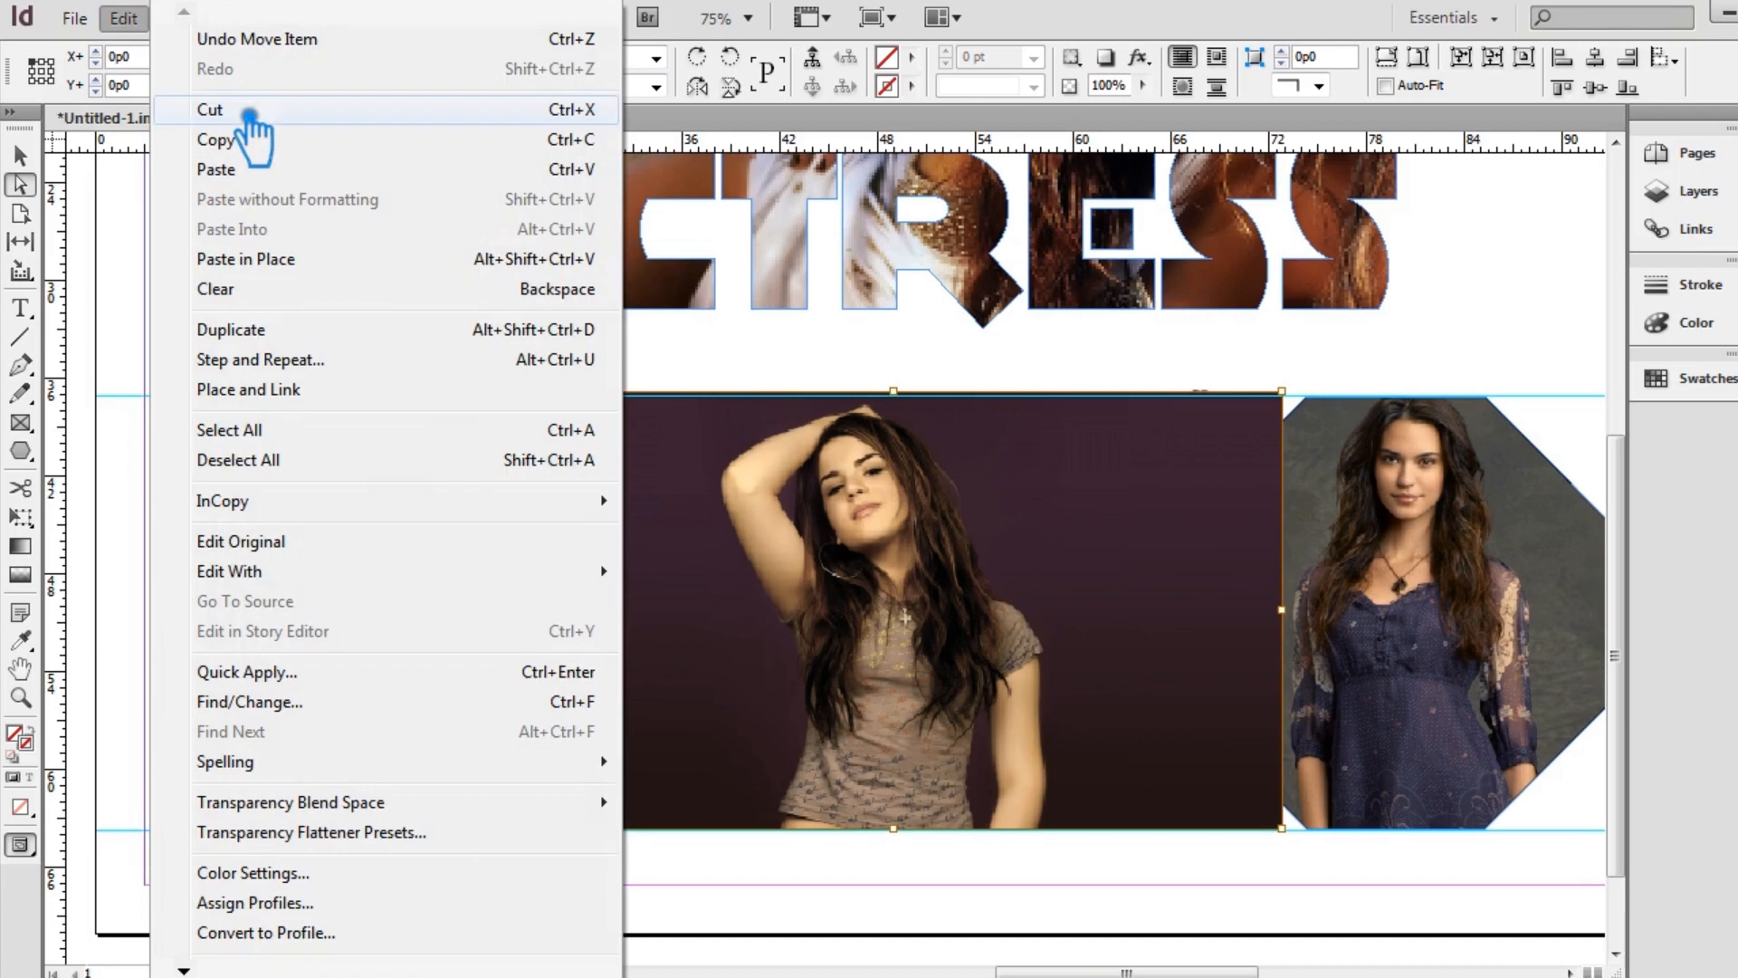
pyautogui.click(246, 124)
pyautogui.click(38, 169)
pyautogui.click(776, 492)
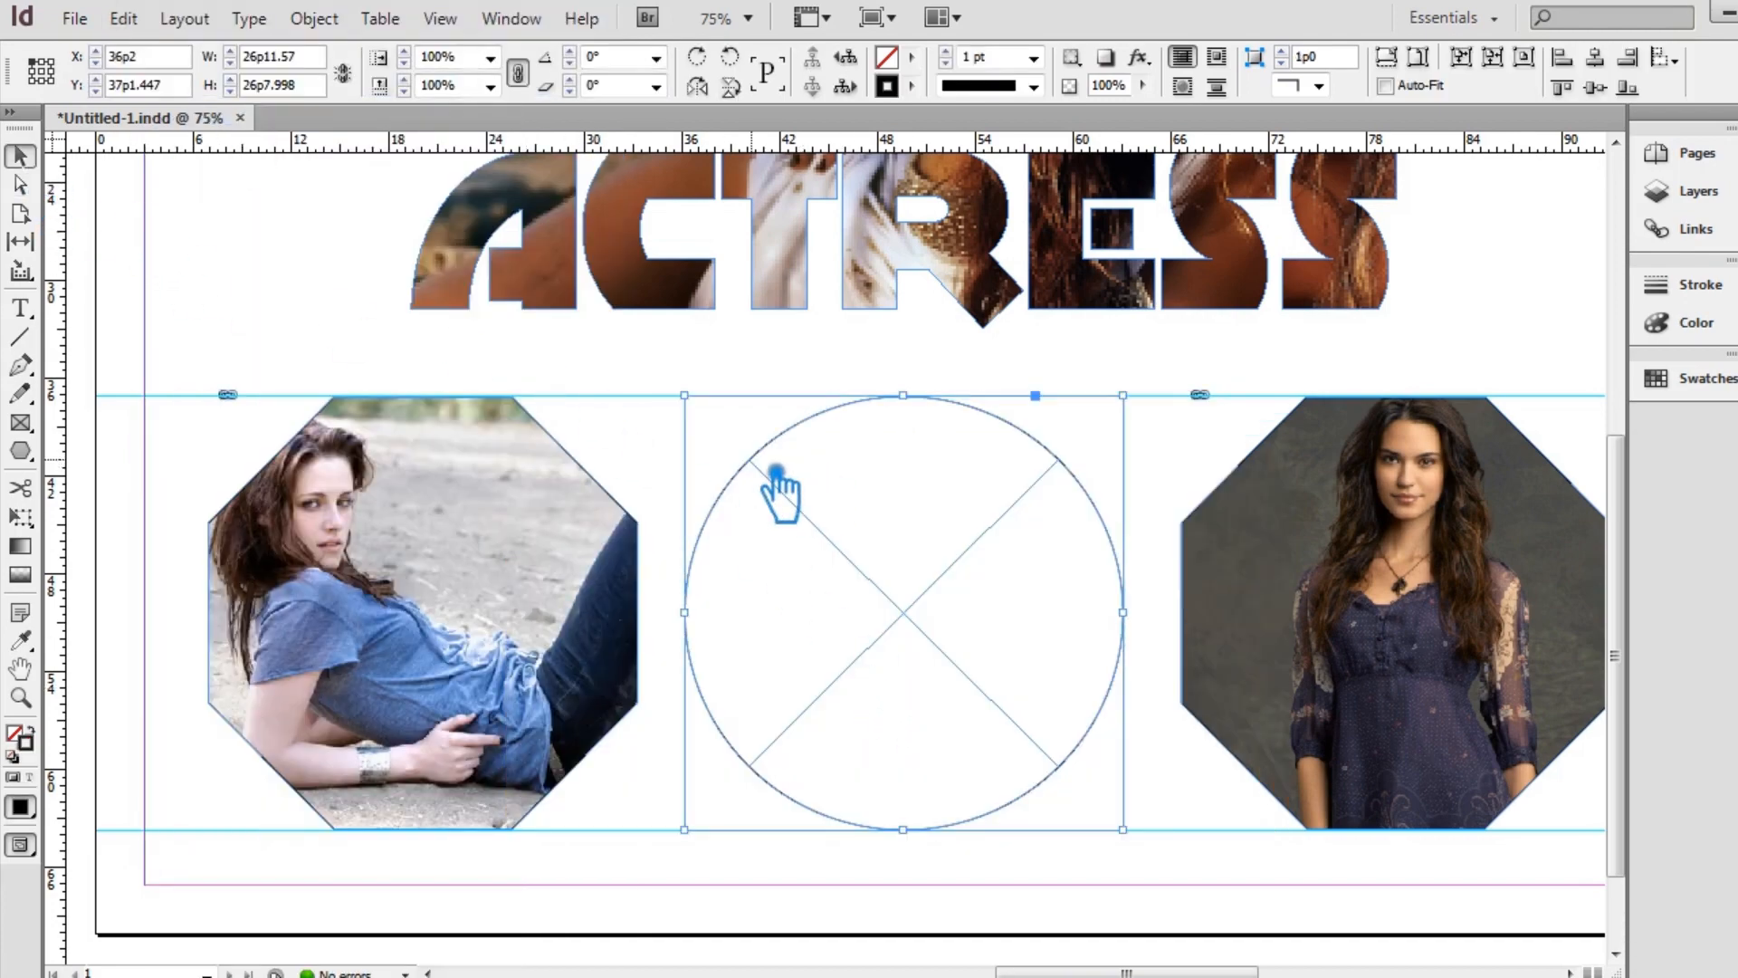
pyautogui.click(127, 20)
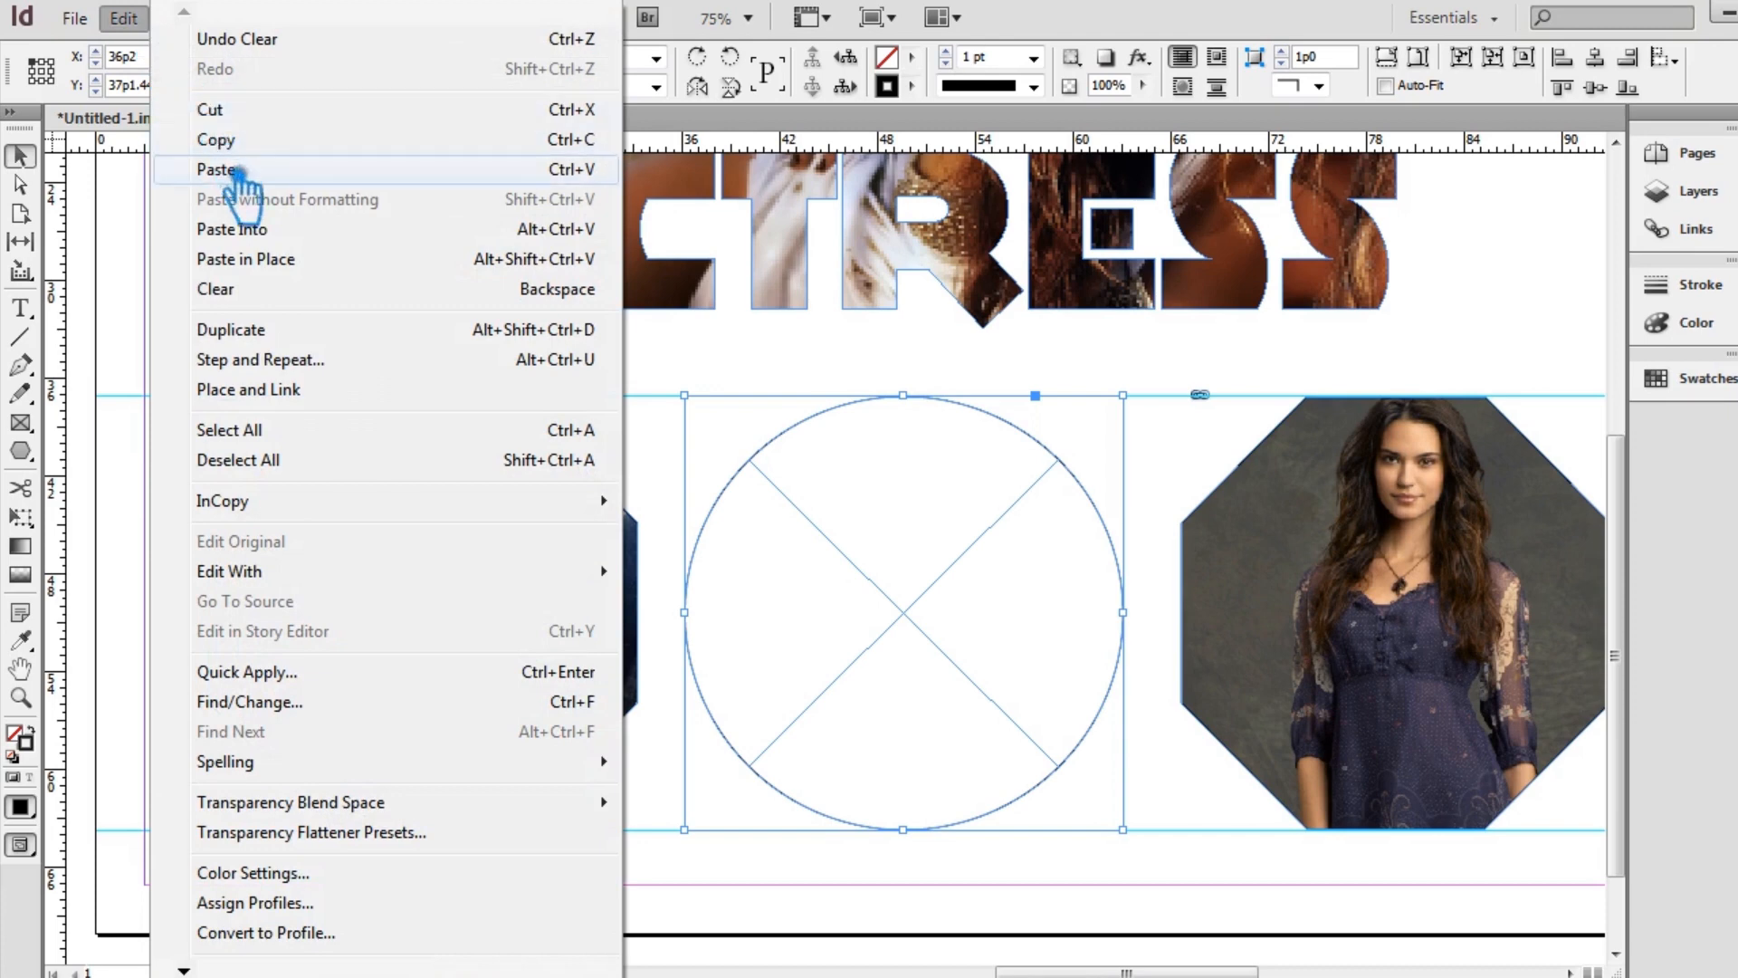
pyautogui.click(286, 232)
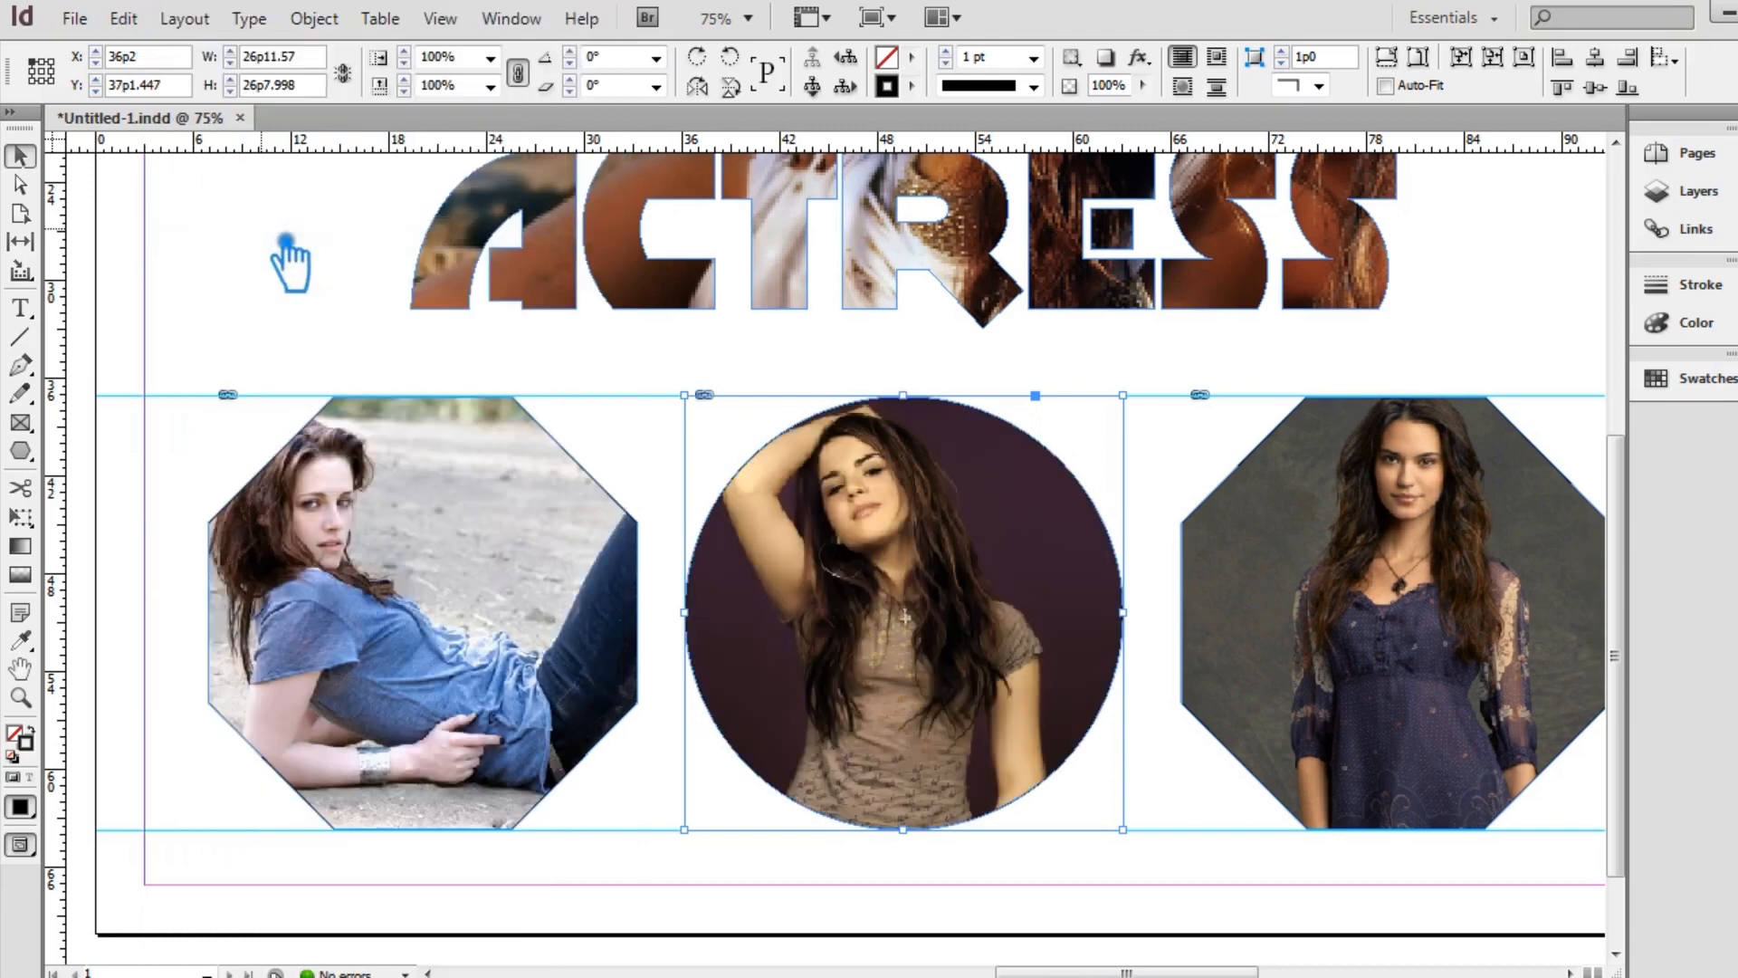
# - Nudge the filled circle frame down and back up to a vertical position of 37p1.447
pyautogui.press('Down')
pyautogui.press('Down')
pyautogui.press('Down')
pyautogui.press('Down')
pyautogui.press('Down')
pyautogui.press('Down')
pyautogui.press('Down')
pyautogui.press('Down')
pyautogui.press('Down')
pyautogui.press('Down')
pyautogui.press('Down')
pyautogui.press('Down')
pyautogui.press('Down')
pyautogui.press('Down')
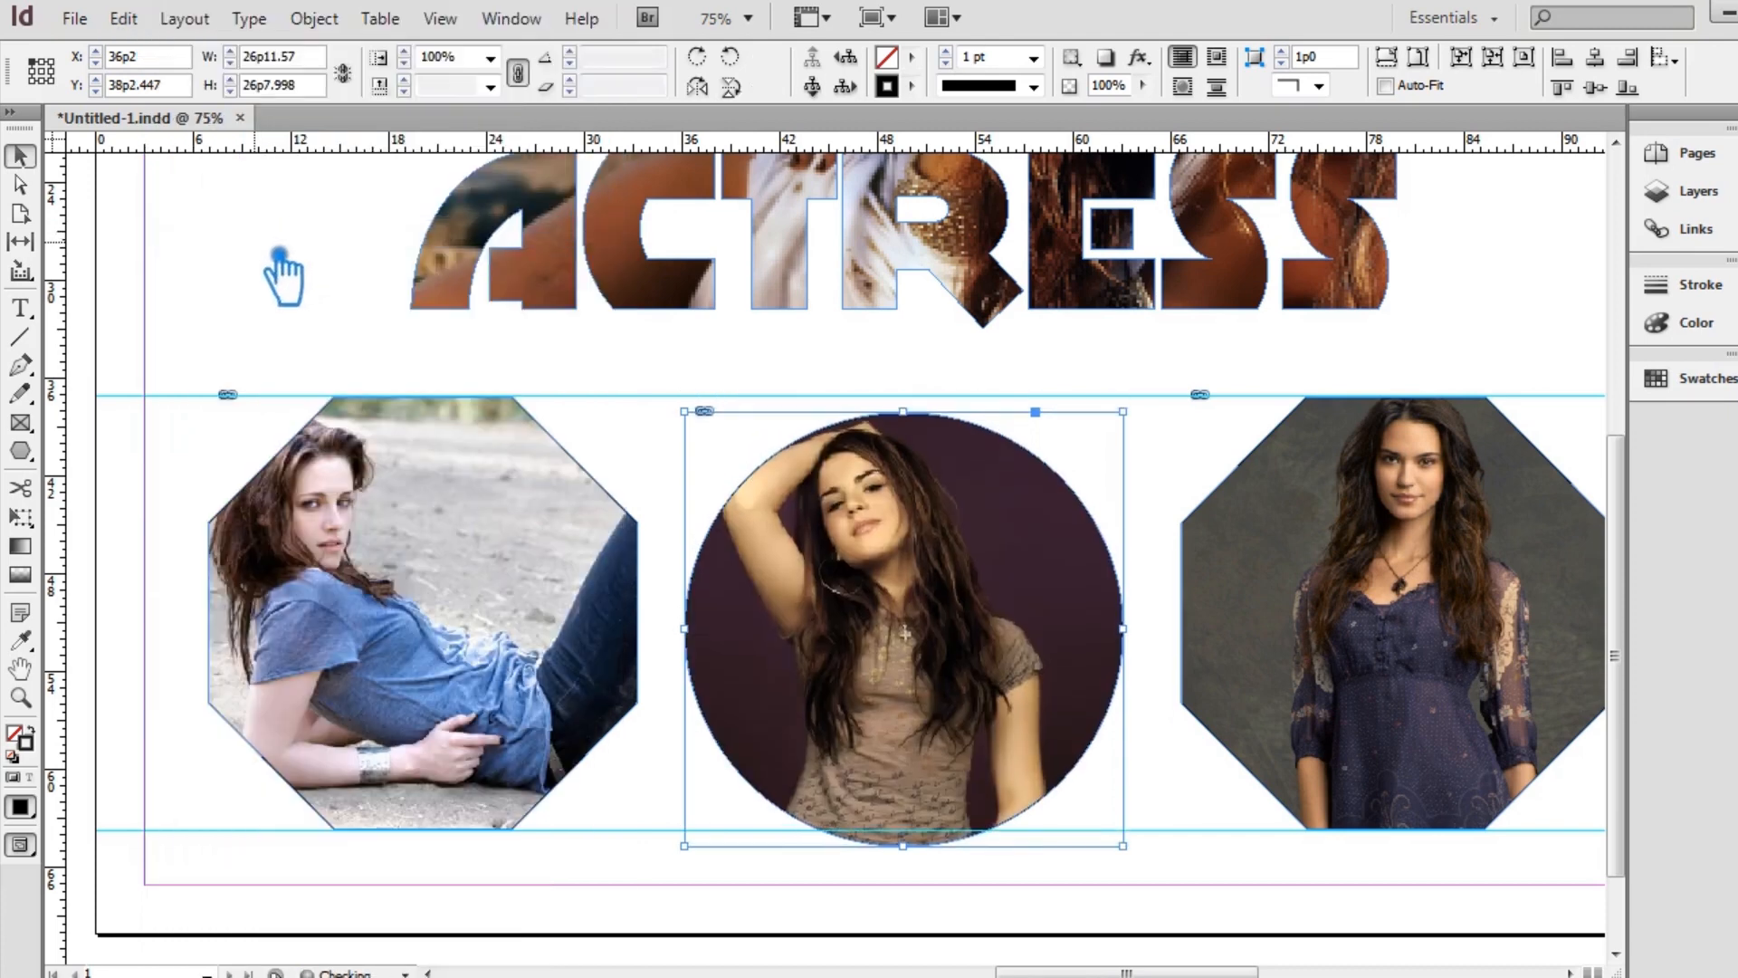
pyautogui.press('Up')
pyautogui.press('Up')
pyautogui.press('Up')
pyautogui.press('Up')
pyautogui.press('Up')
pyautogui.press('Up')
pyautogui.press('Up')
pyautogui.press('Up')
pyautogui.press('Up')
pyautogui.press('Up')
pyautogui.press('Up')
pyautogui.press('Up')
pyautogui.press('Up')
pyautogui.press('Up')
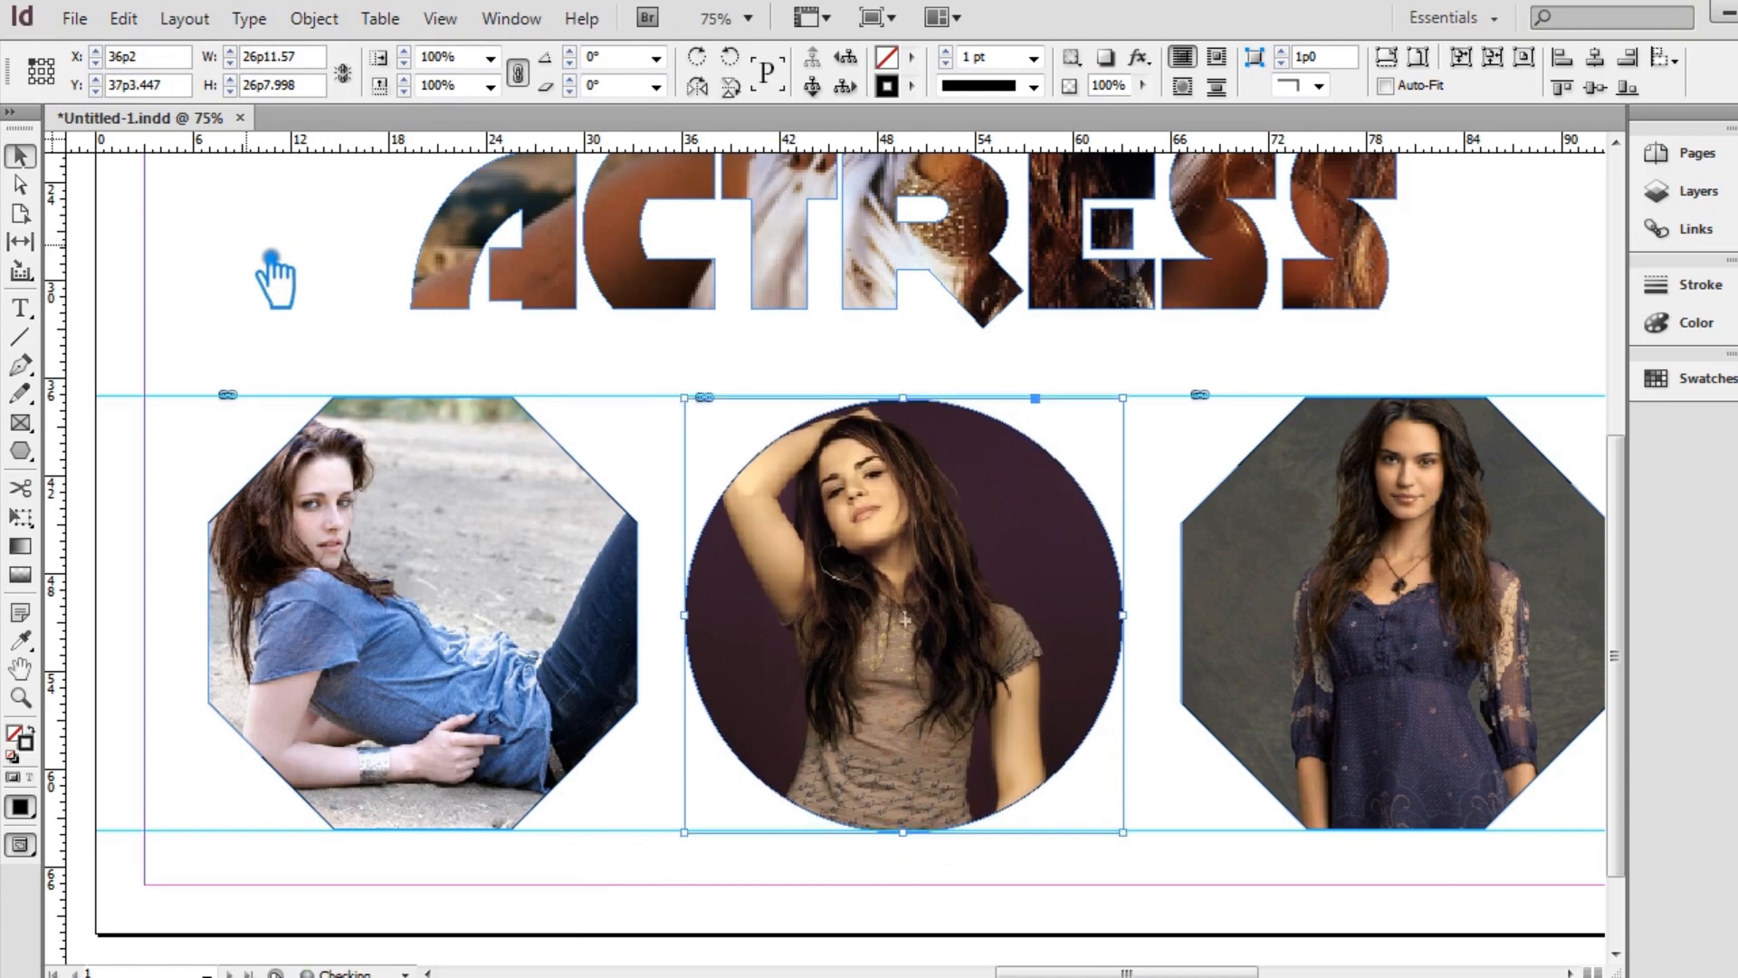
# - Nudge only the picture inside the circle rightward to a horizontal offset of -8p10.6 and deselect it
pyautogui.click(24, 186)
pyautogui.click(830, 552)
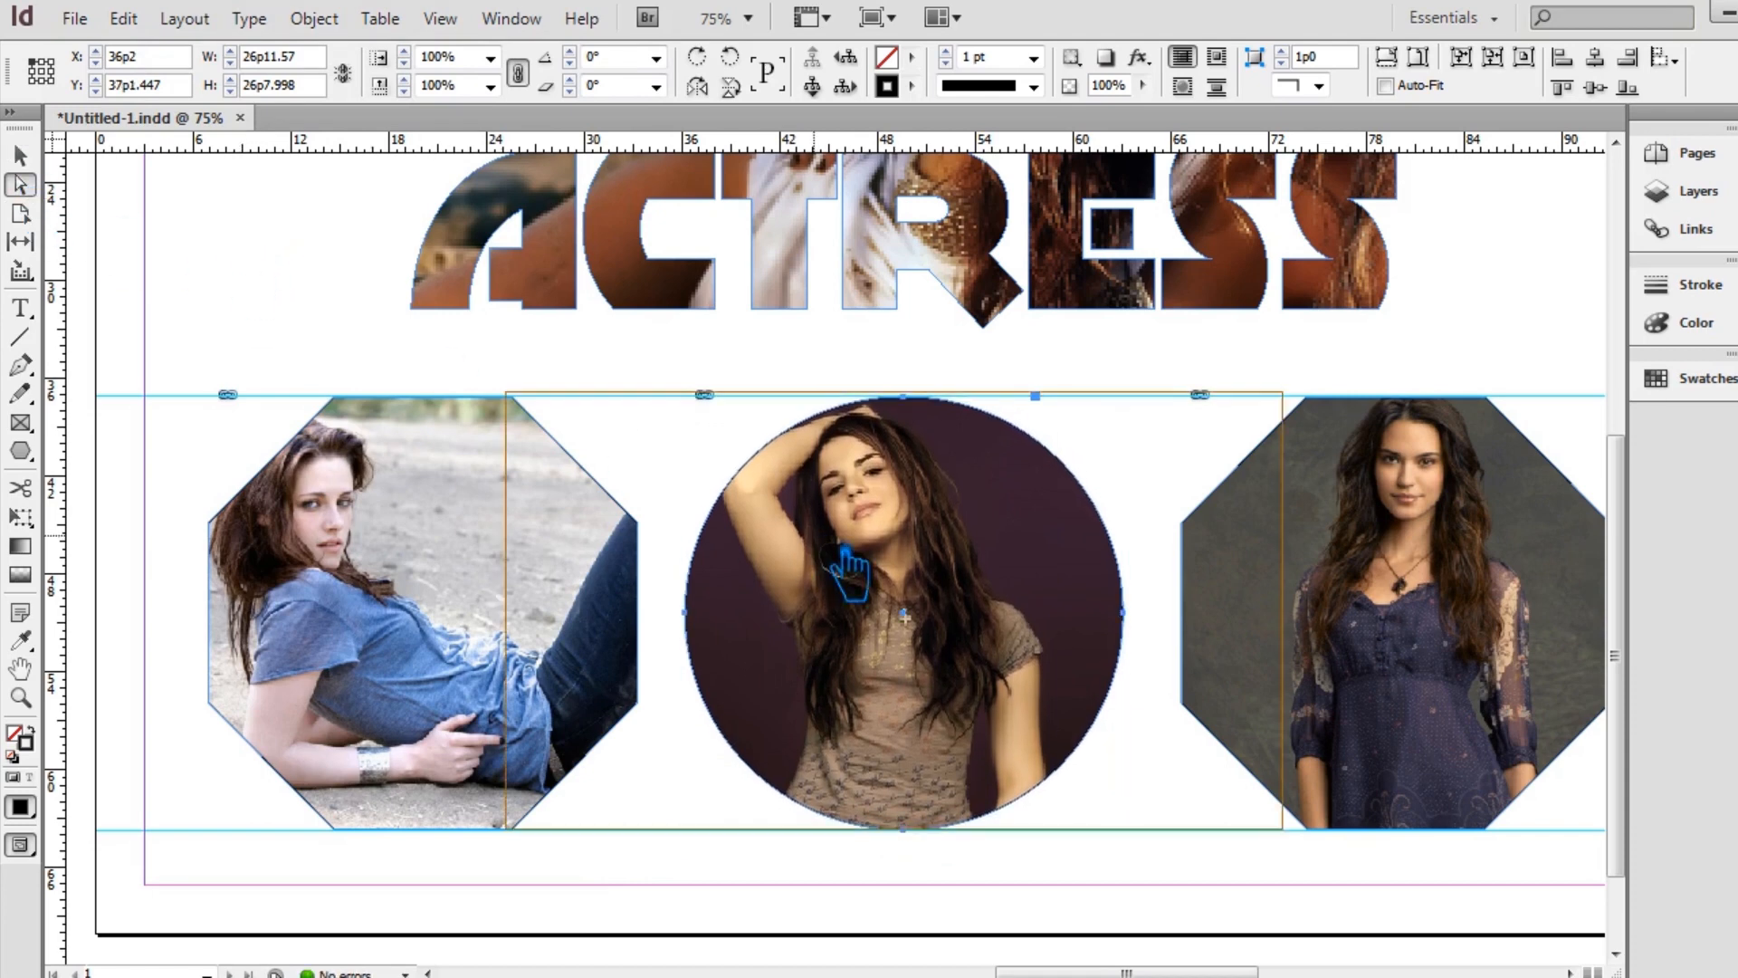
pyautogui.press('Right')
pyautogui.press('Right')
pyautogui.press('Right')
pyautogui.press('Right')
pyautogui.press('Right')
pyautogui.press('Right')
pyautogui.press('Right')
pyautogui.press('Right')
pyautogui.press('Right')
pyautogui.press('Right')
pyautogui.press('Right')
pyautogui.press('Right')
pyautogui.press('Right')
pyautogui.press('Right')
pyautogui.press('Right')
pyautogui.press('Right')
pyautogui.press('Right')
pyautogui.press('Right')
pyautogui.press('Right')
pyautogui.press('Right')
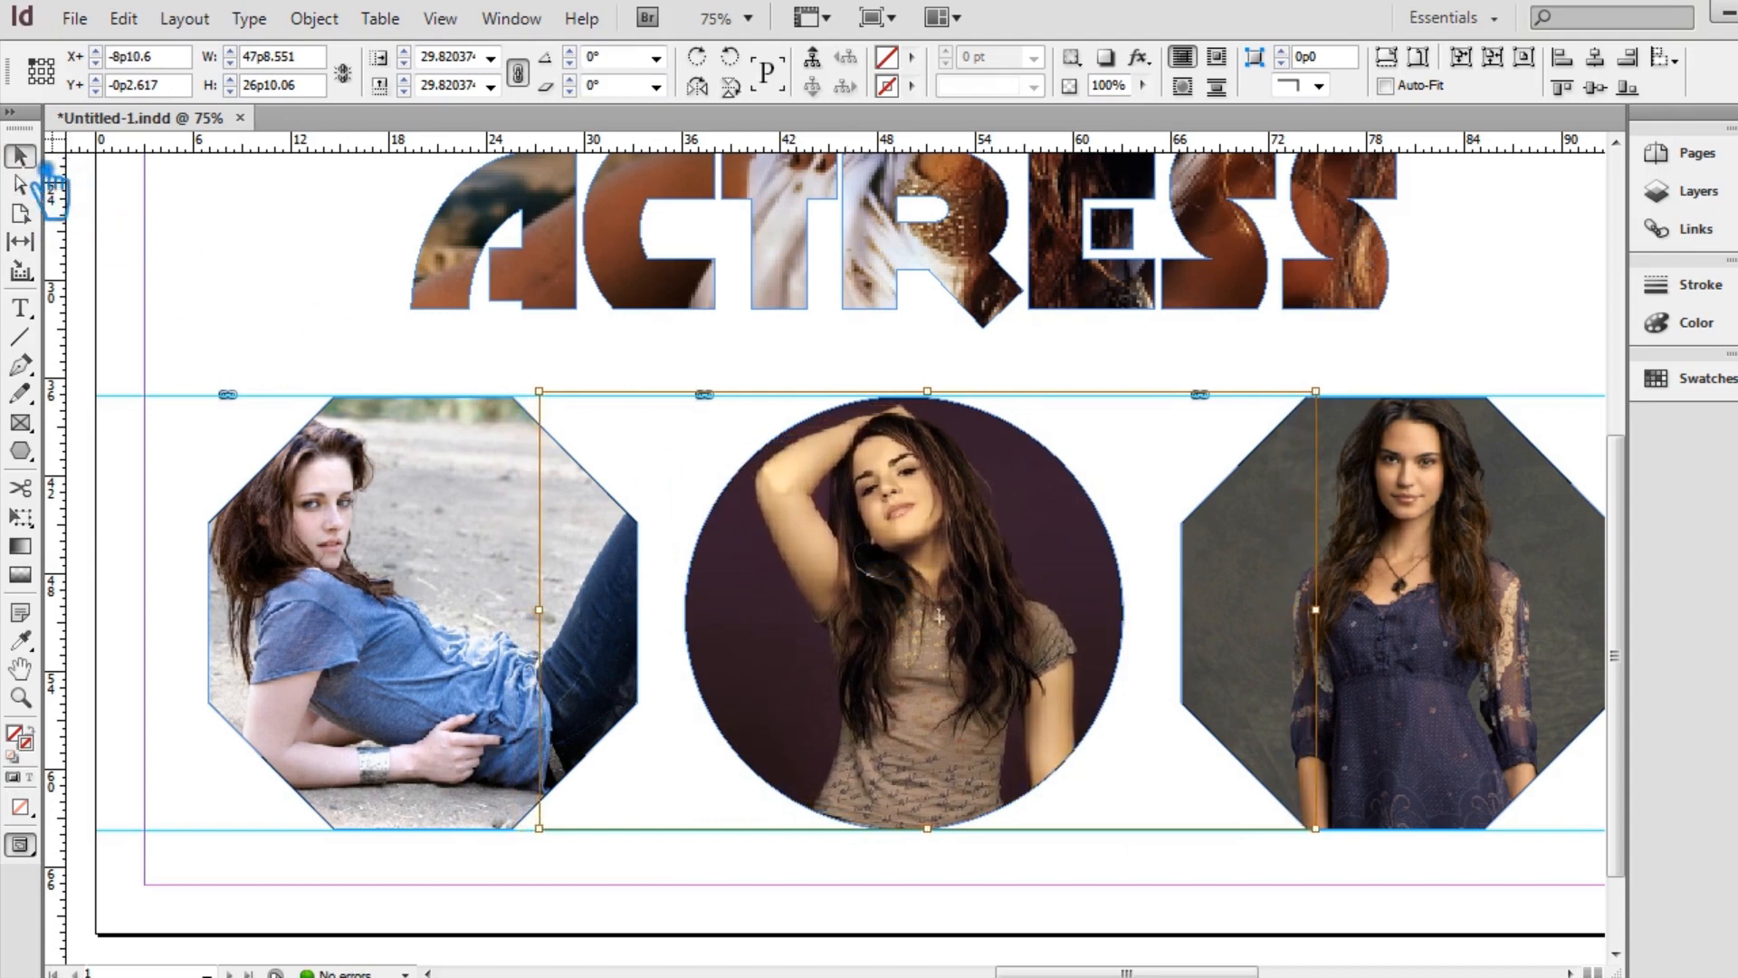
pyautogui.click(774, 933)
# - Nudge the filled circle frame rightward to a horizontal position of 36p7 and deselect it
pyautogui.click(912, 697)
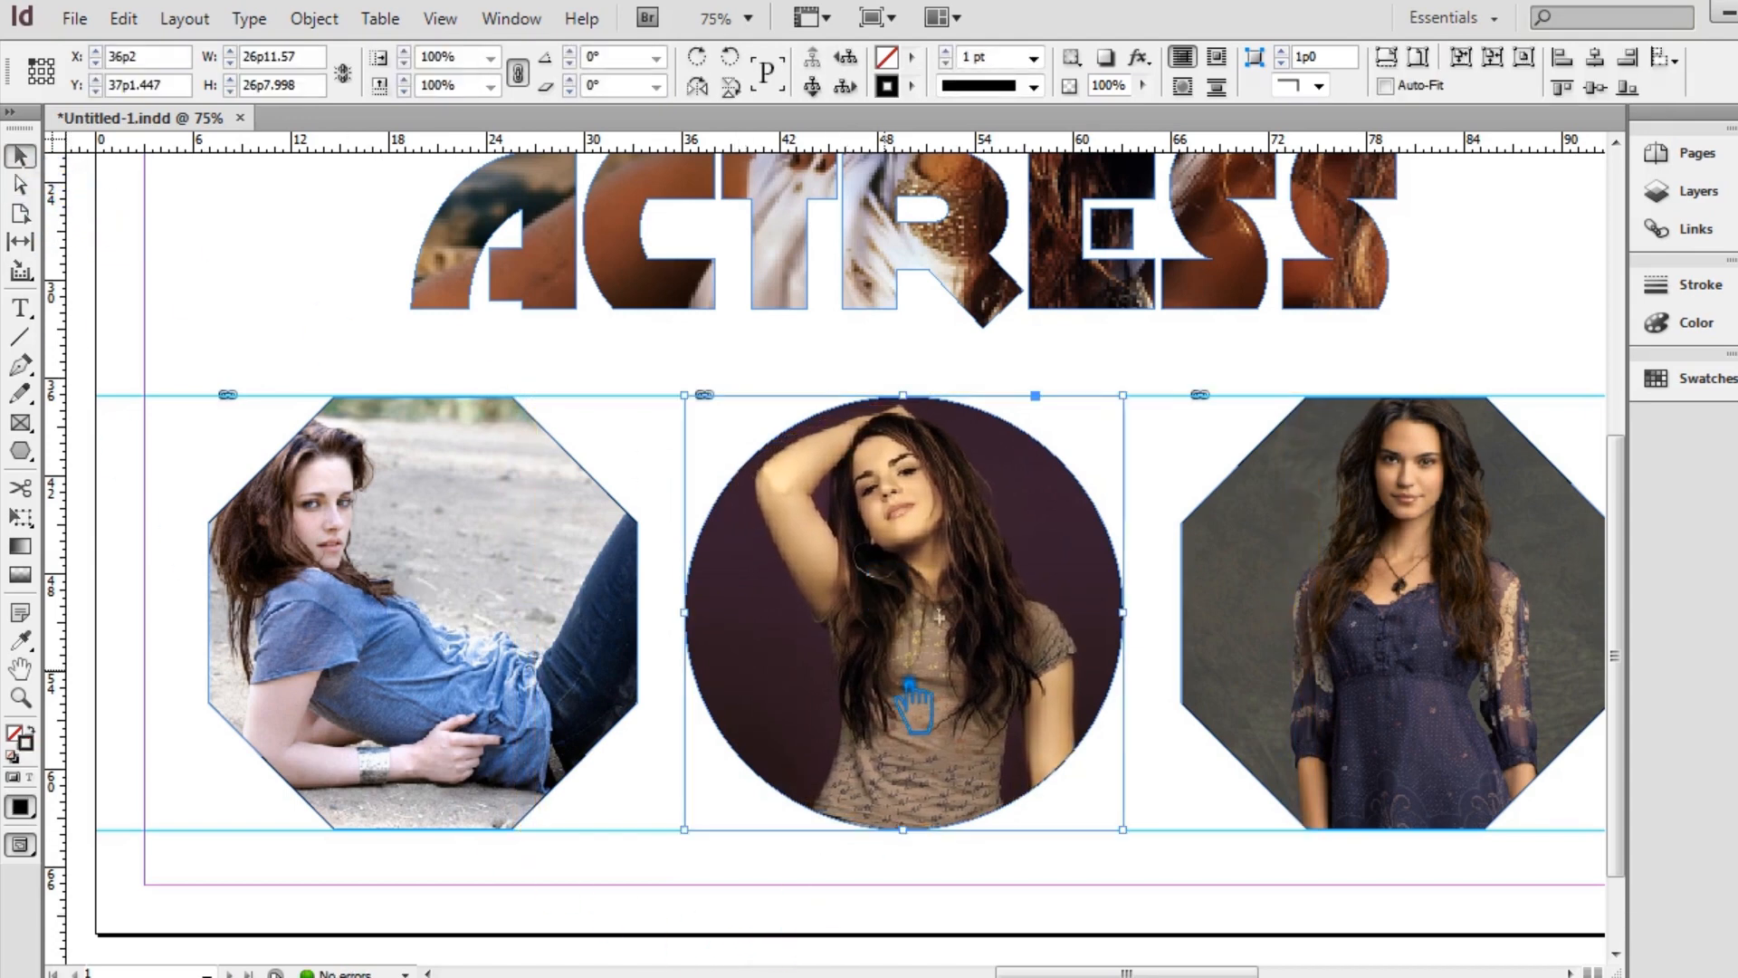
pyautogui.press('Right')
pyautogui.press('Right')
pyautogui.press('Right')
pyautogui.press('Right')
pyautogui.press('Right')
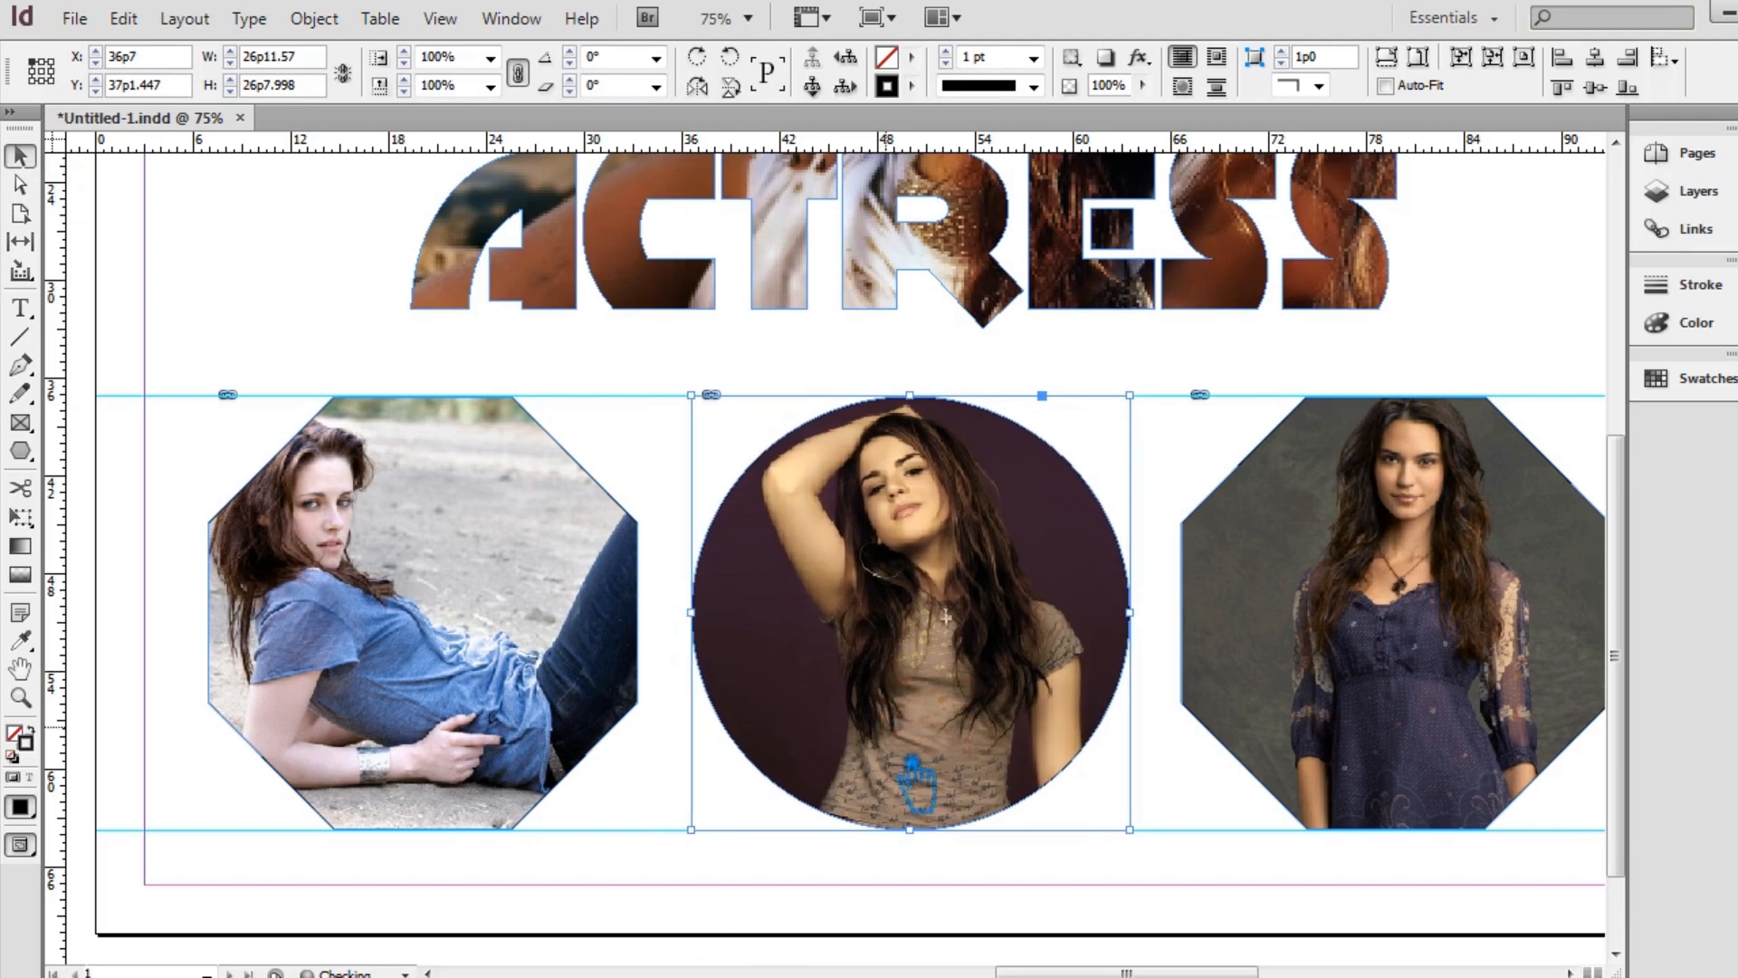
pyautogui.click(851, 894)
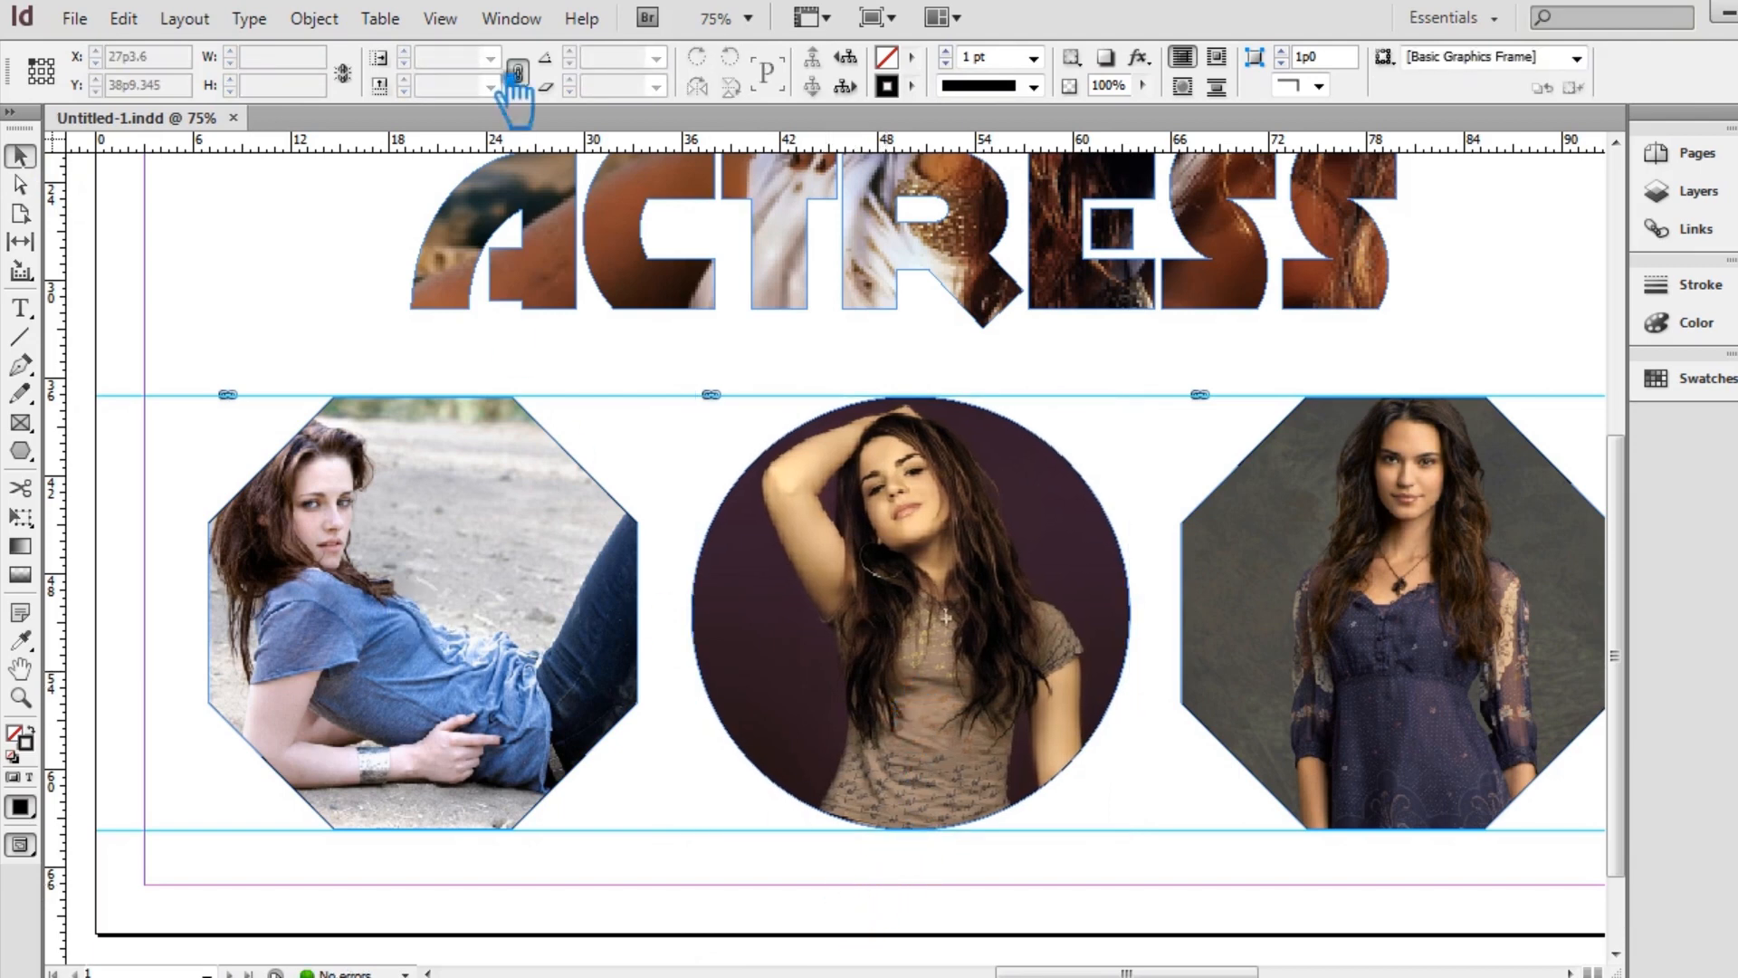
# - Examine the whole layout with the page, the spread and the entire pasteboard fitted in the window
pyautogui.click(452, 22)
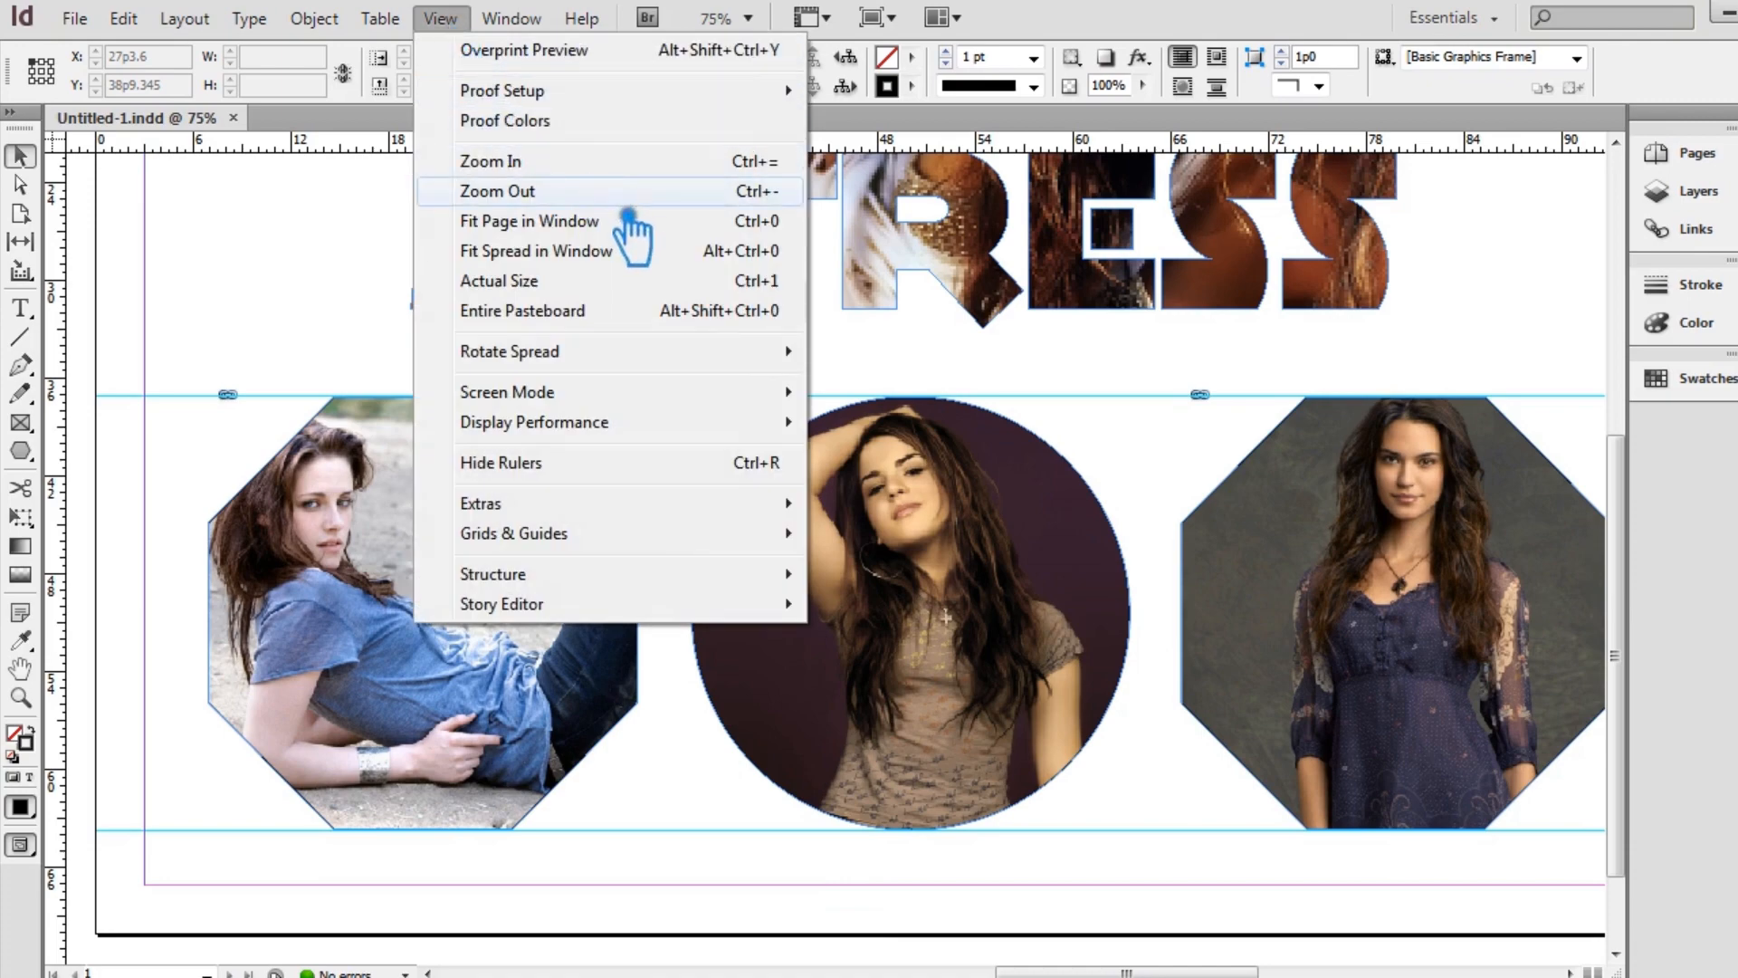
pyautogui.click(621, 221)
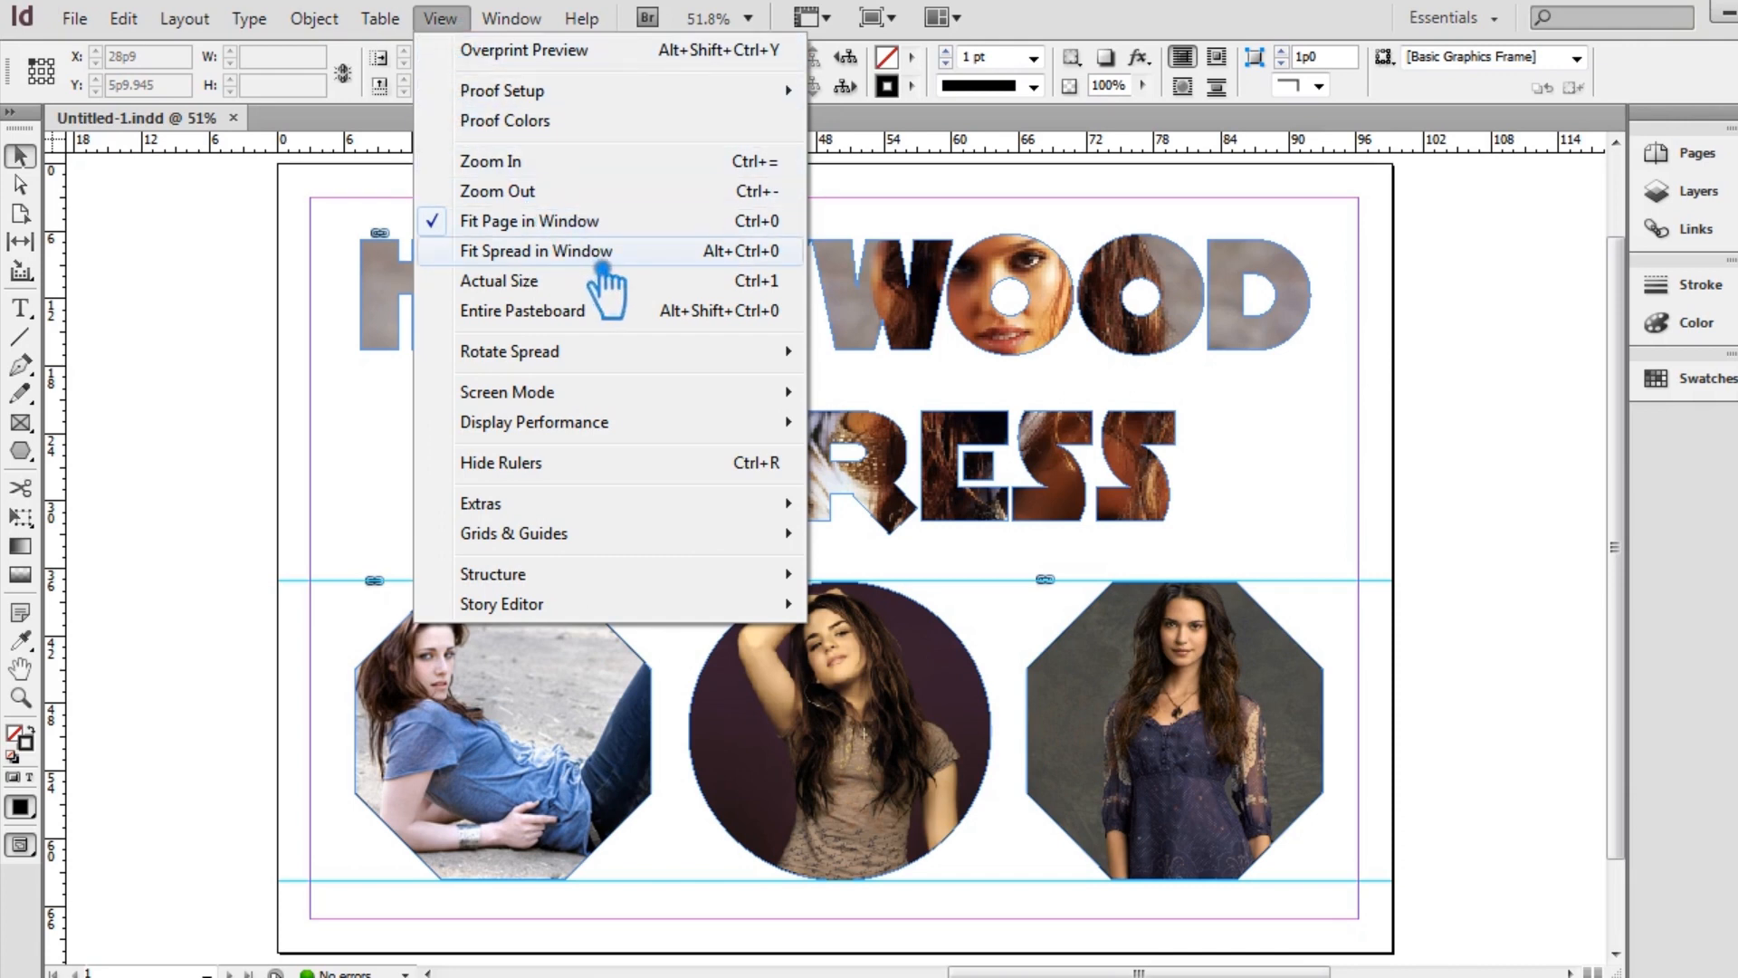
pyautogui.click(601, 263)
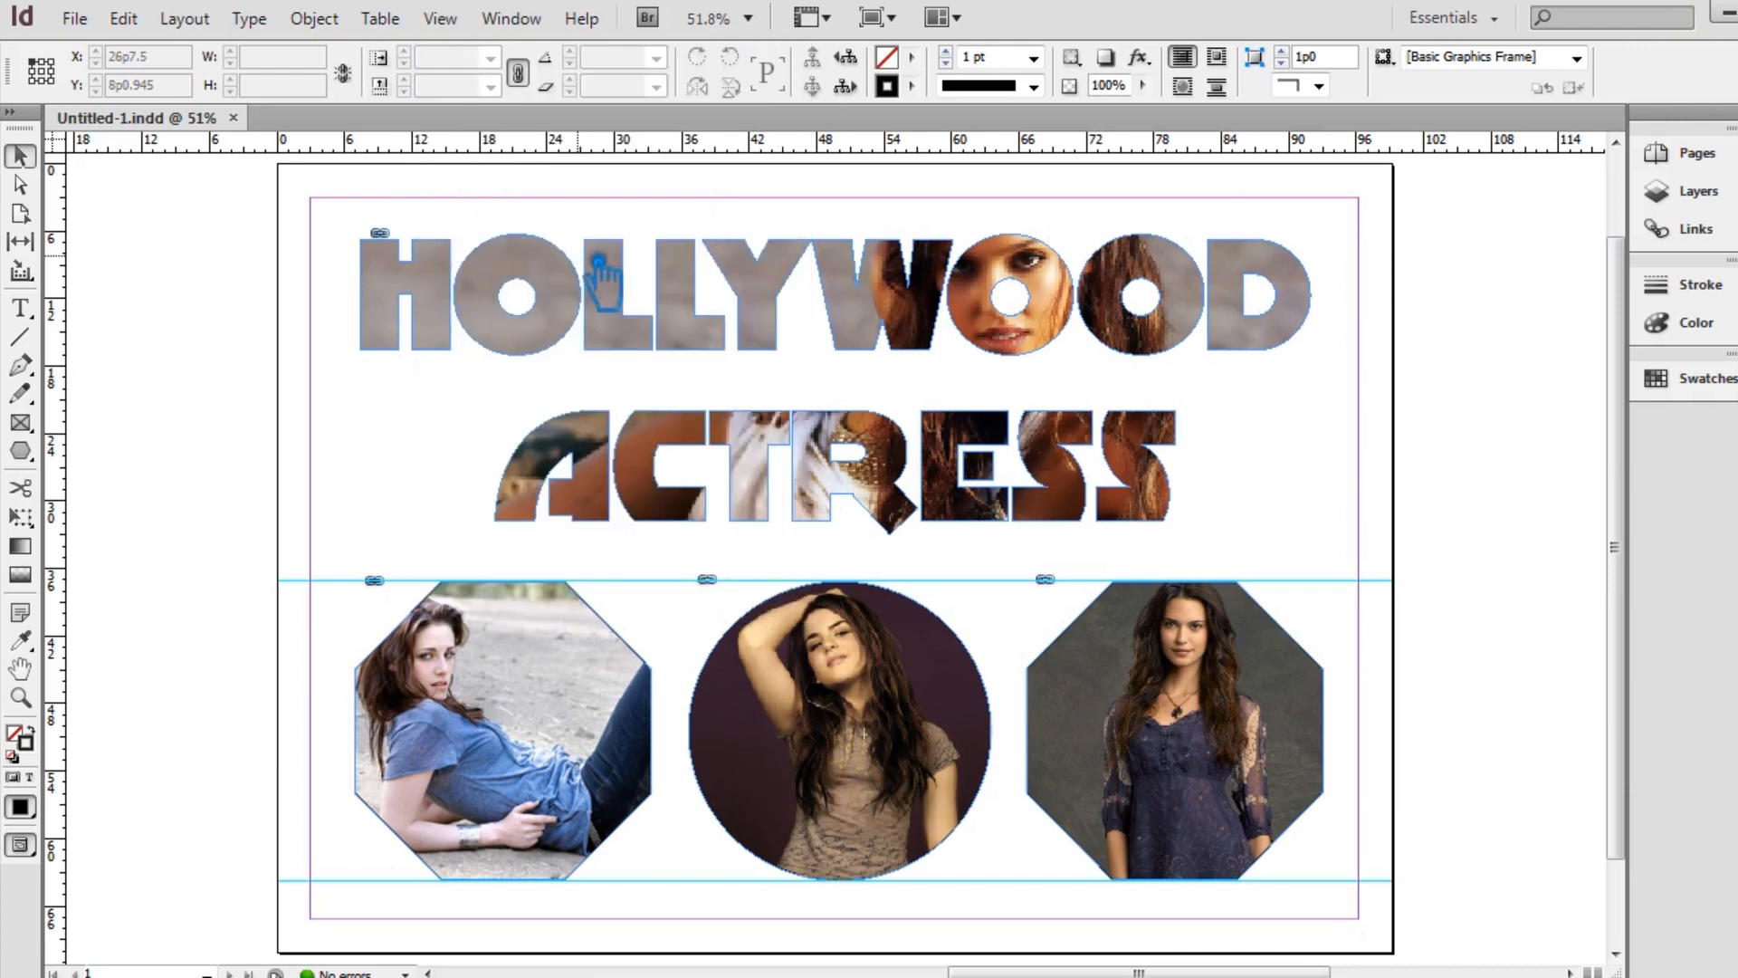
pyautogui.click(442, 22)
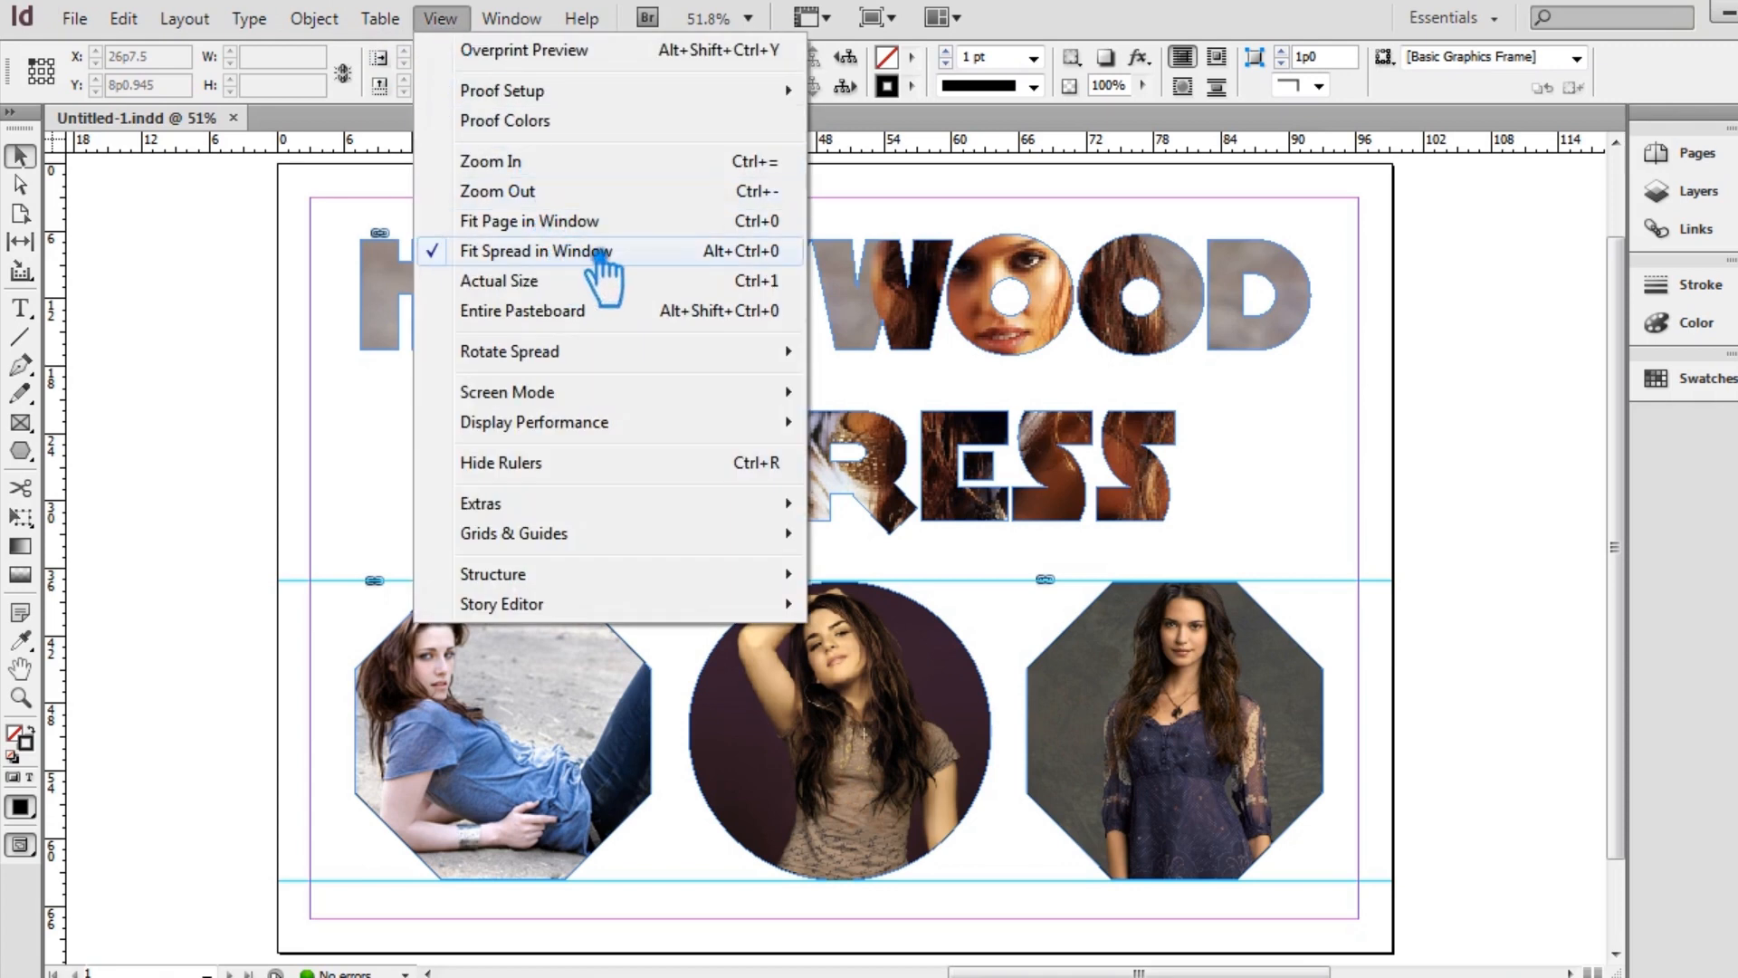
pyautogui.click(624, 313)
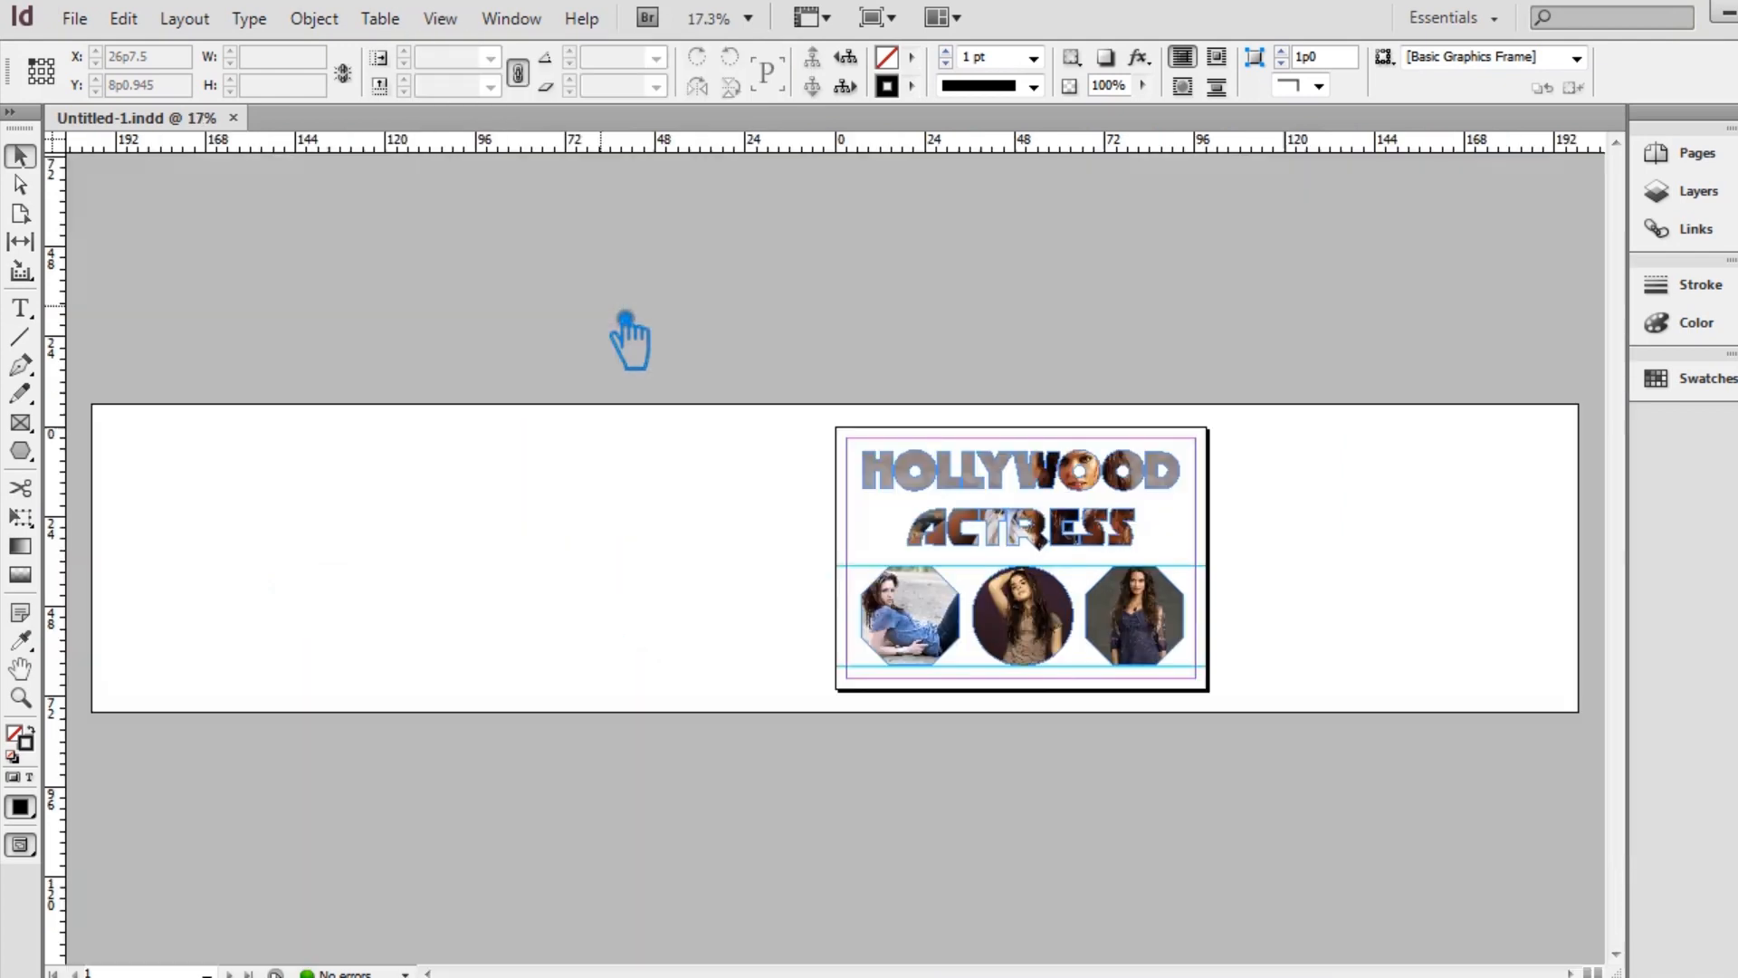
pyautogui.click(441, 19)
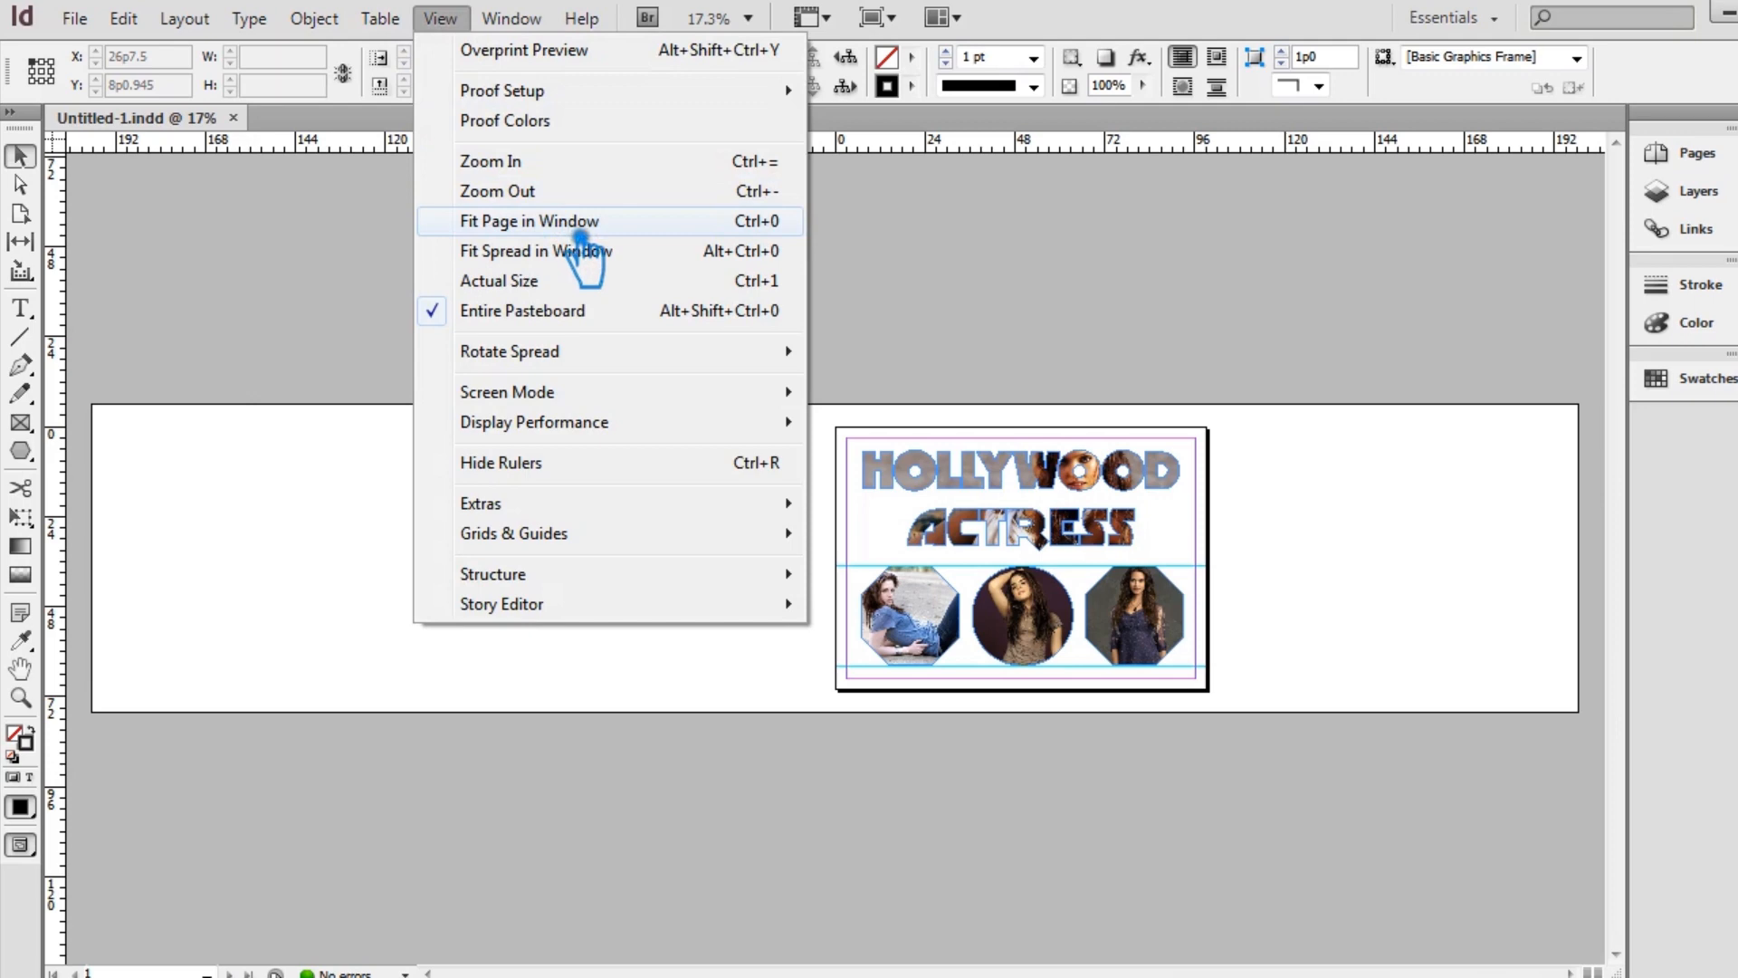
pyautogui.click(574, 222)
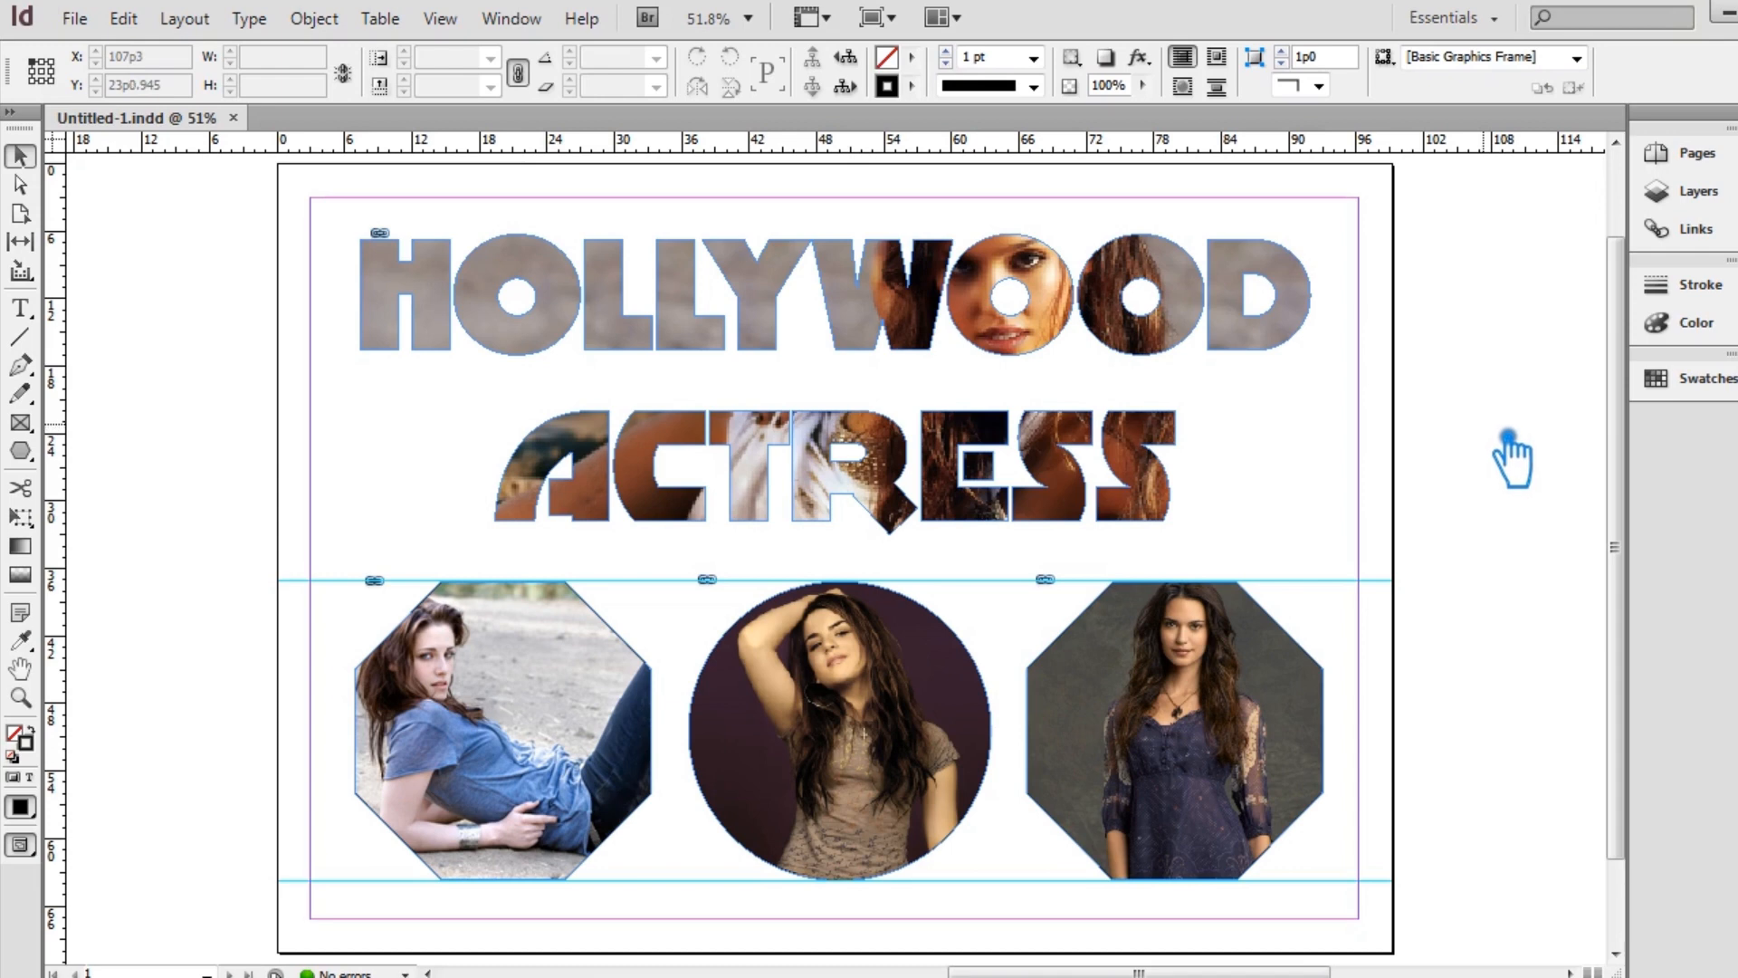
pyautogui.click(440, 18)
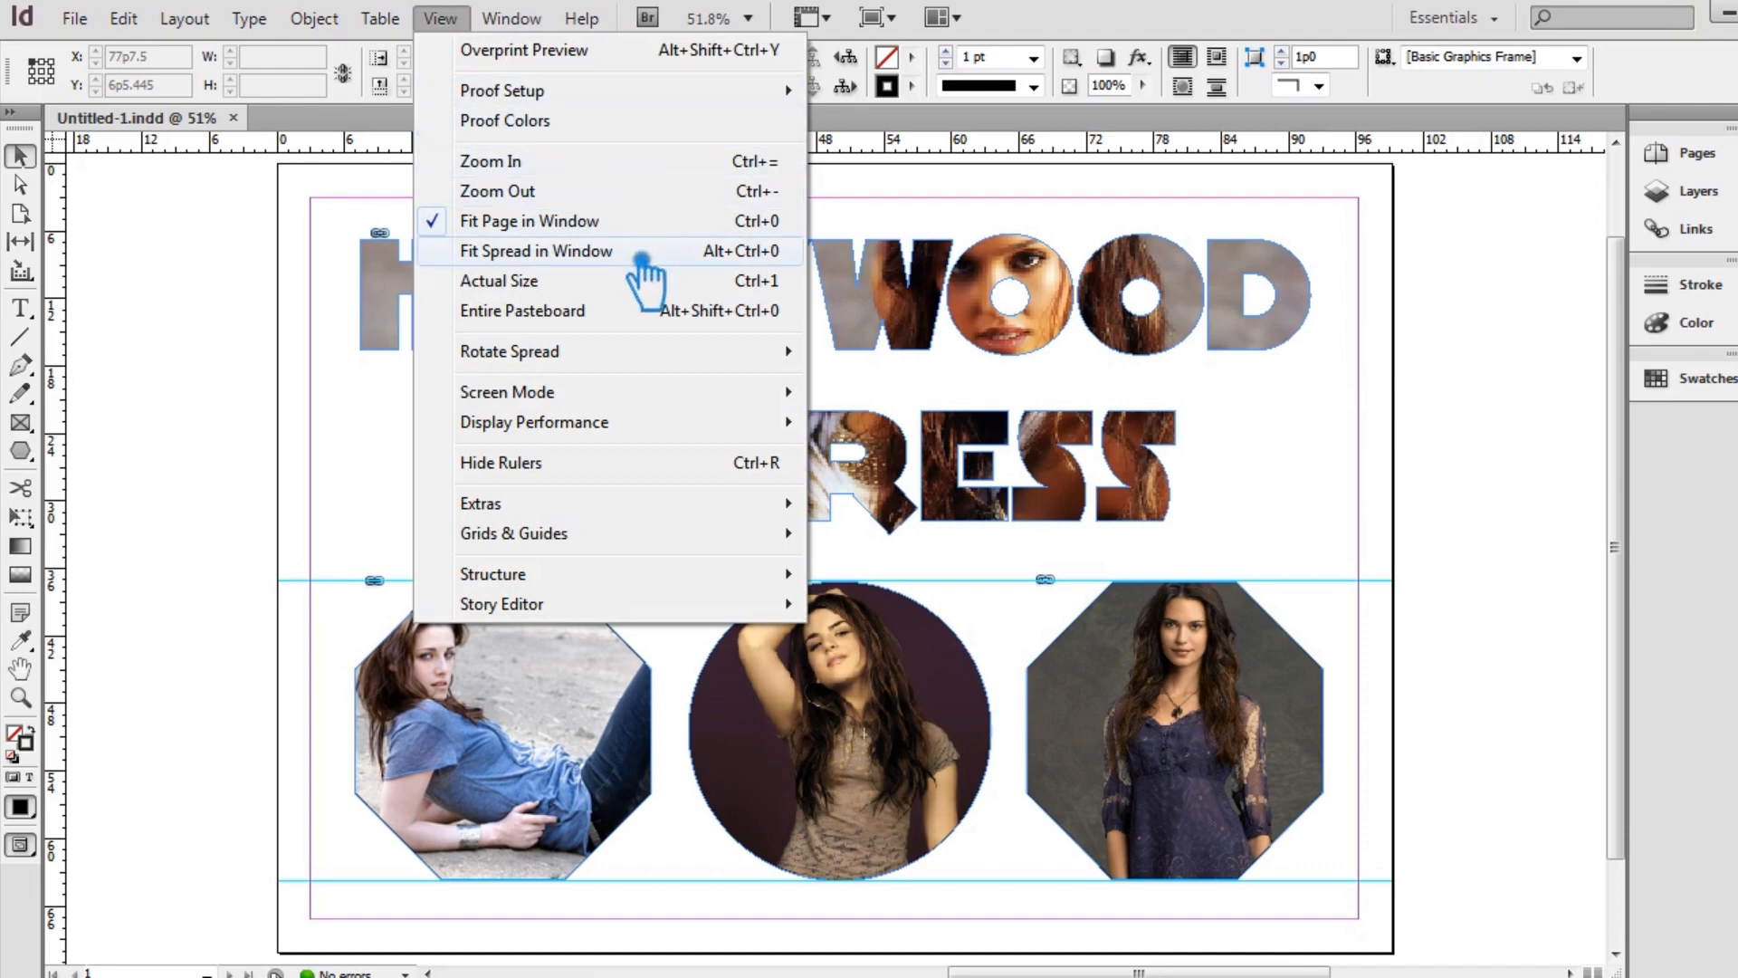
pyautogui.click(641, 257)
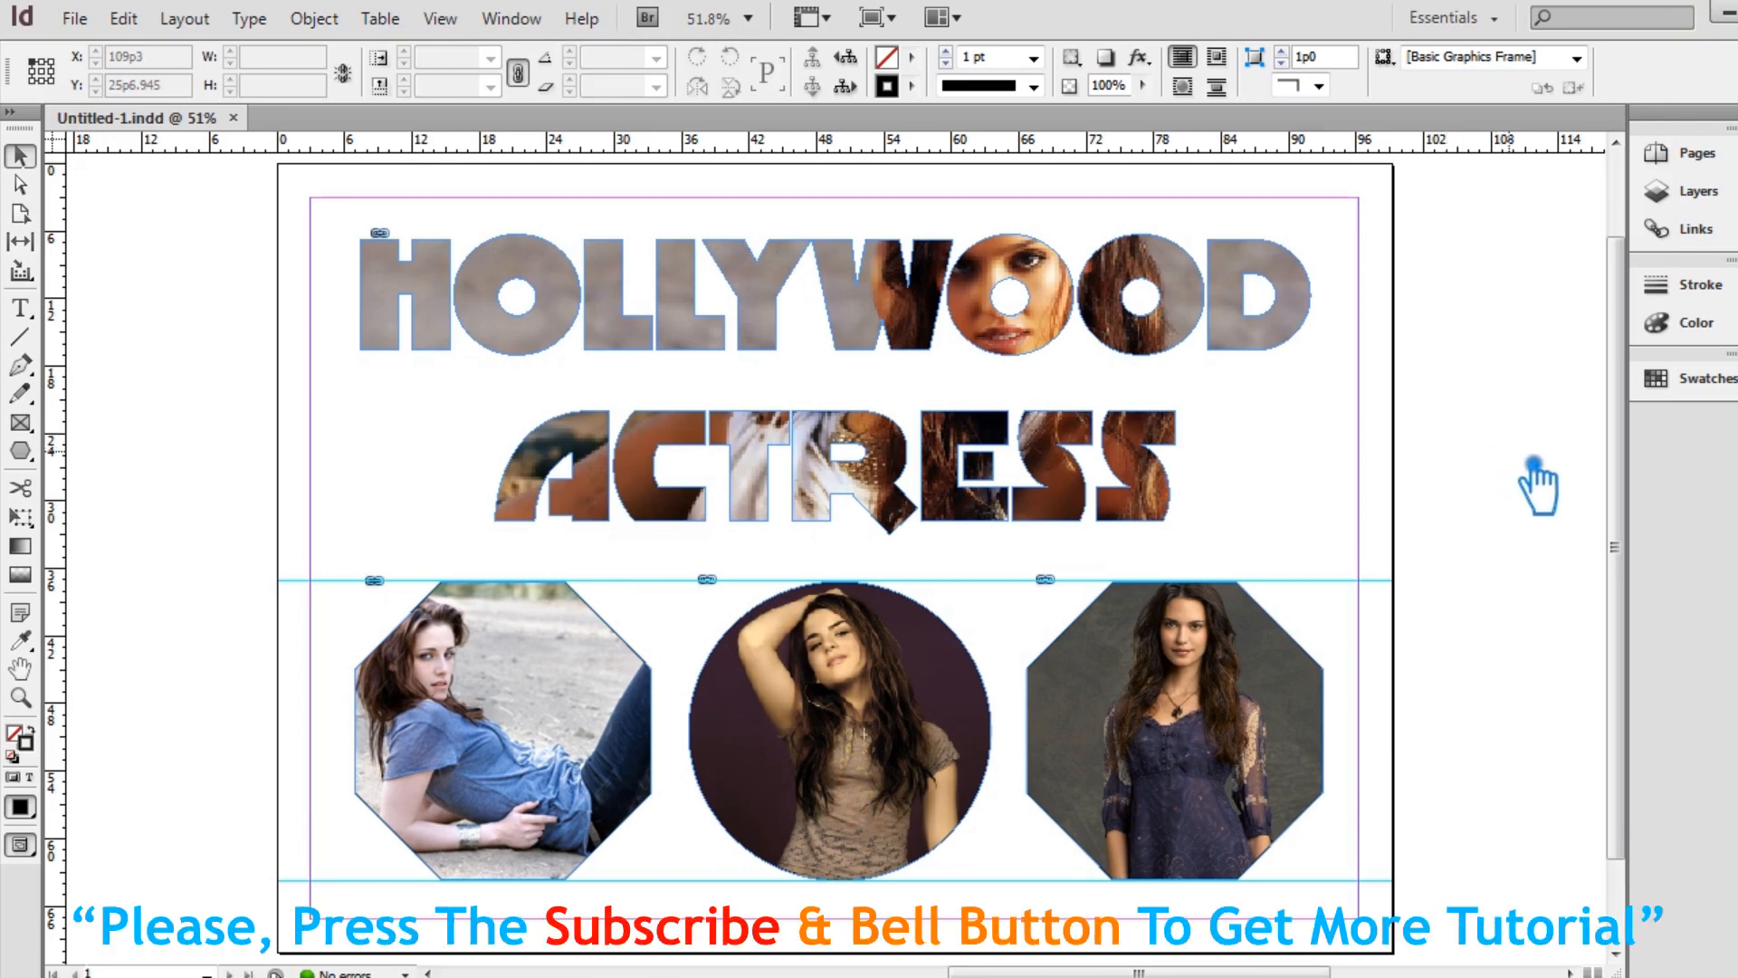
# - Remove the two horizontal ruler guides along the tops and bottoms of the picture frames and save the document
pyautogui.moveTo(347, 581); pyautogui.dragTo(299, 143)
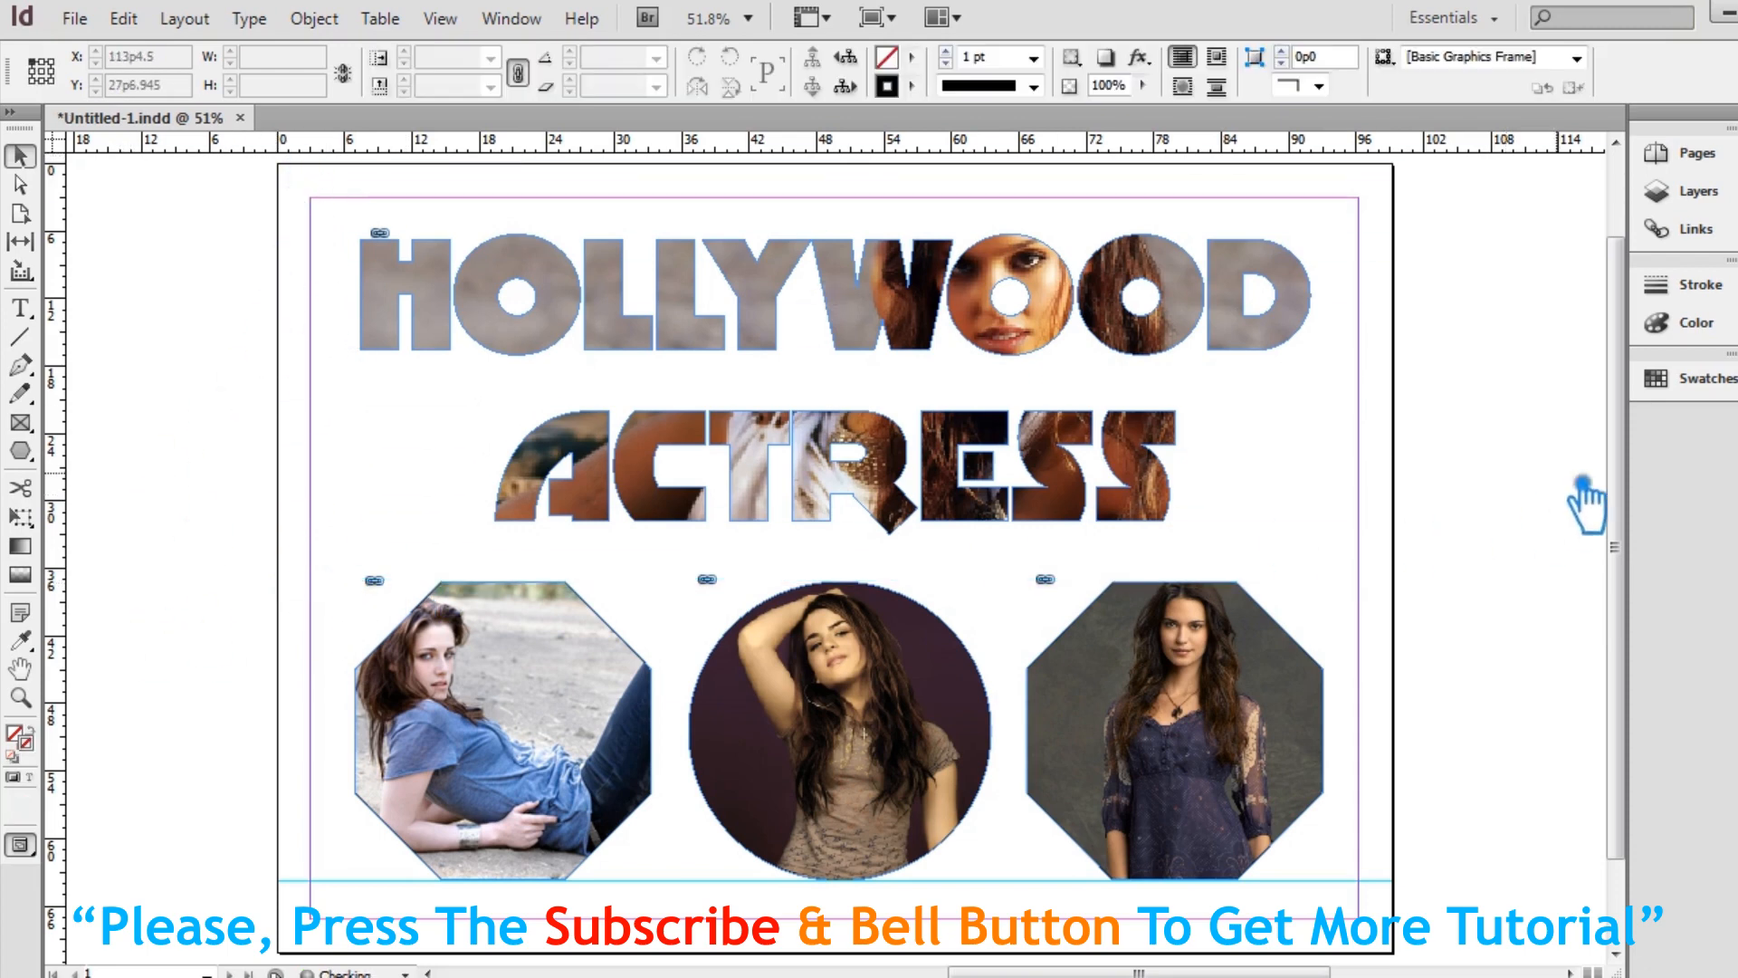
pyautogui.moveTo(651, 880); pyautogui.dragTo(491, 147)
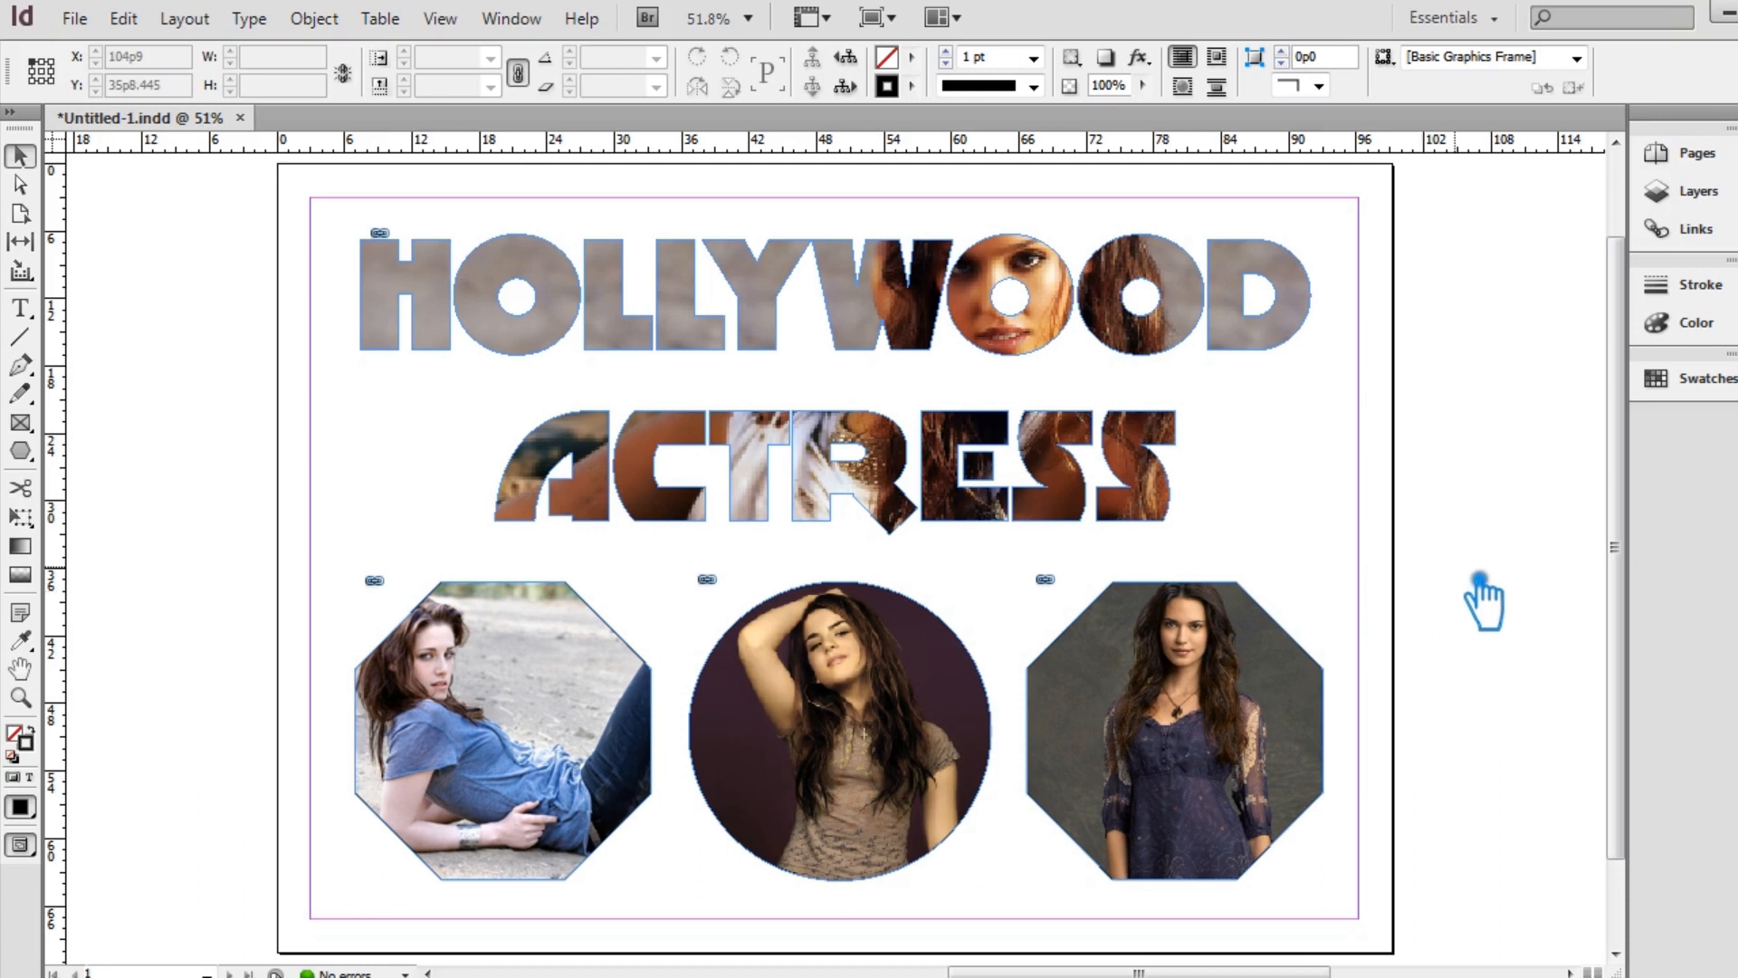
pyautogui.hotkey('ctrl', 's')
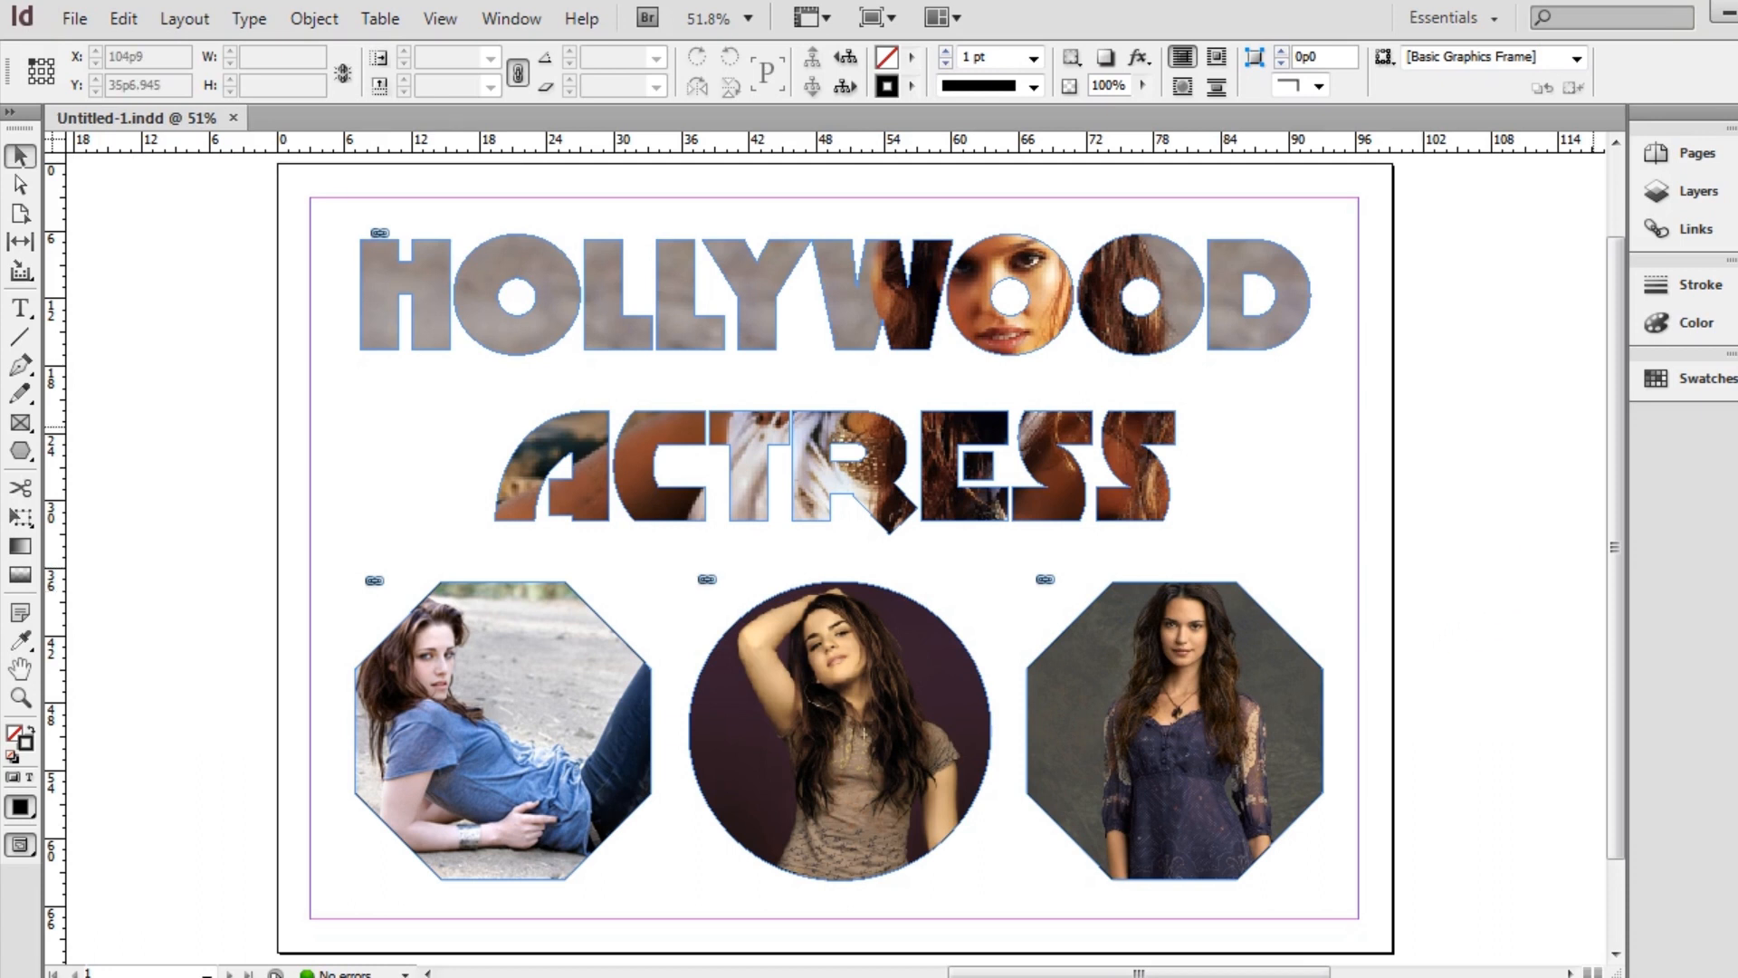